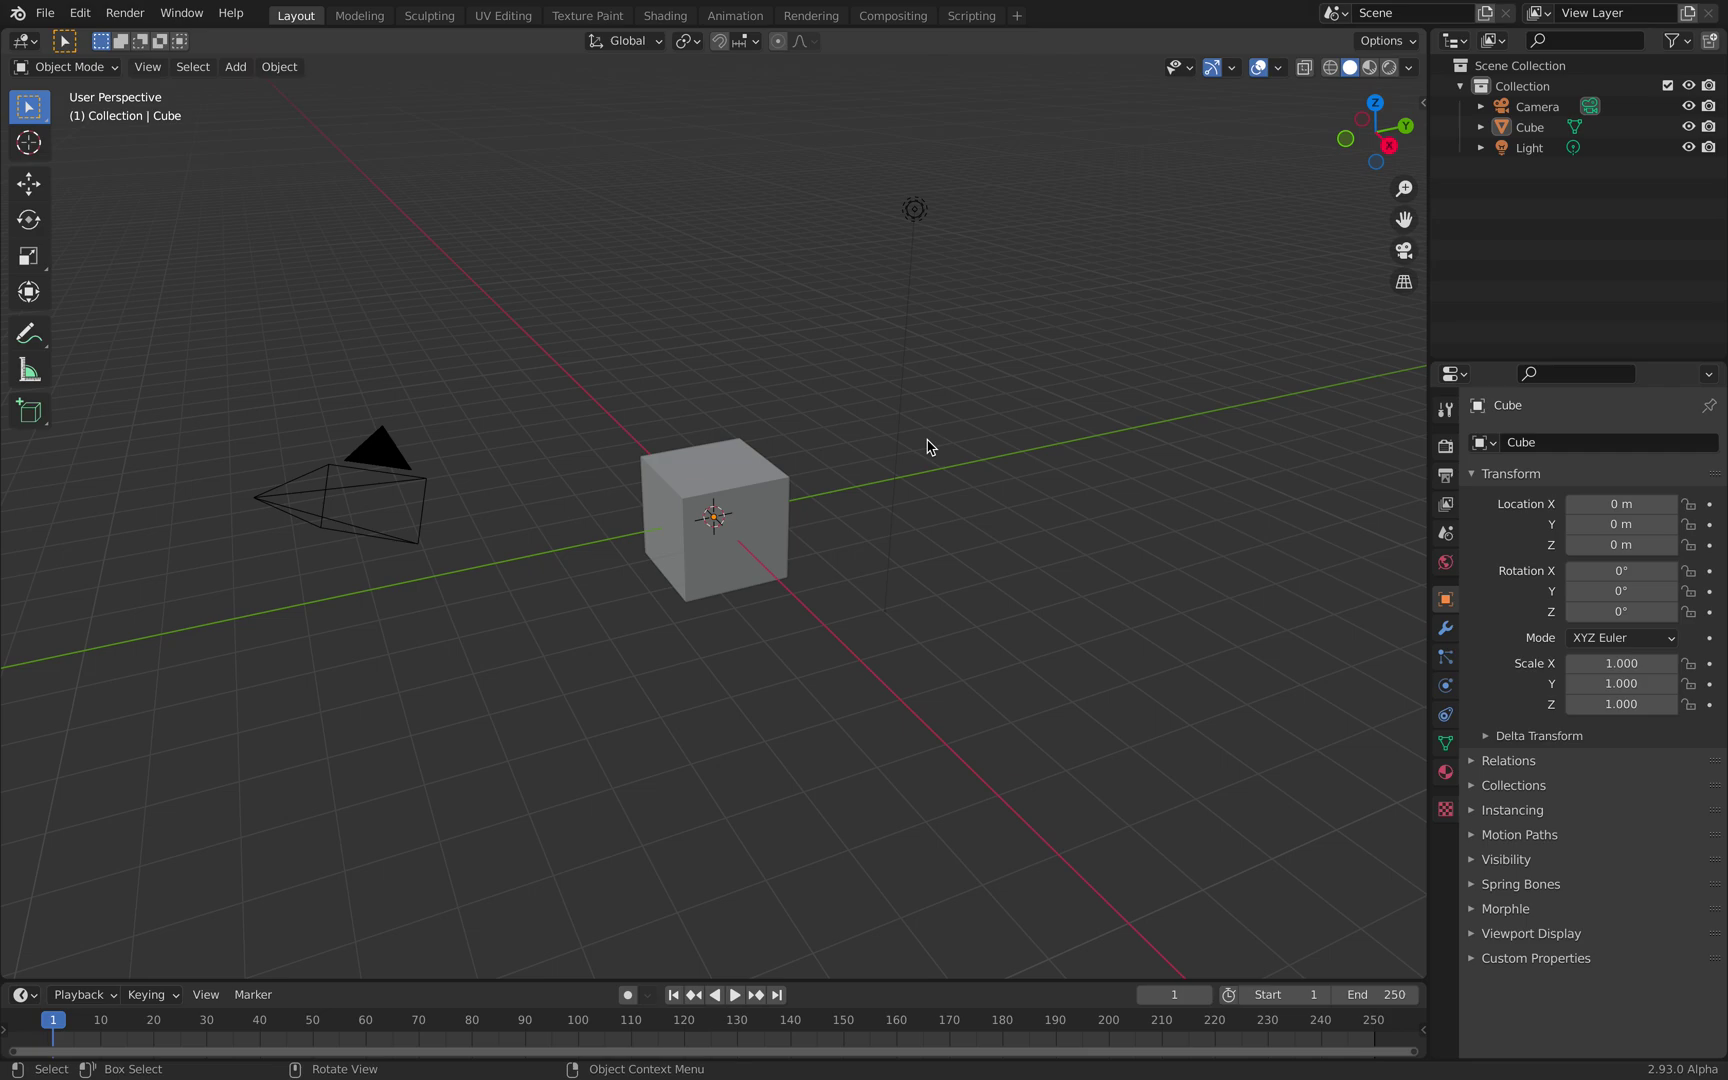
Step: Delete all the default scene objects: the camera, the cube and the light
{"action": "middle_click_drag", "start_coordinate": [890, 545], "coordinate": [899, 528]}
{"action": "key", "text": "a"}
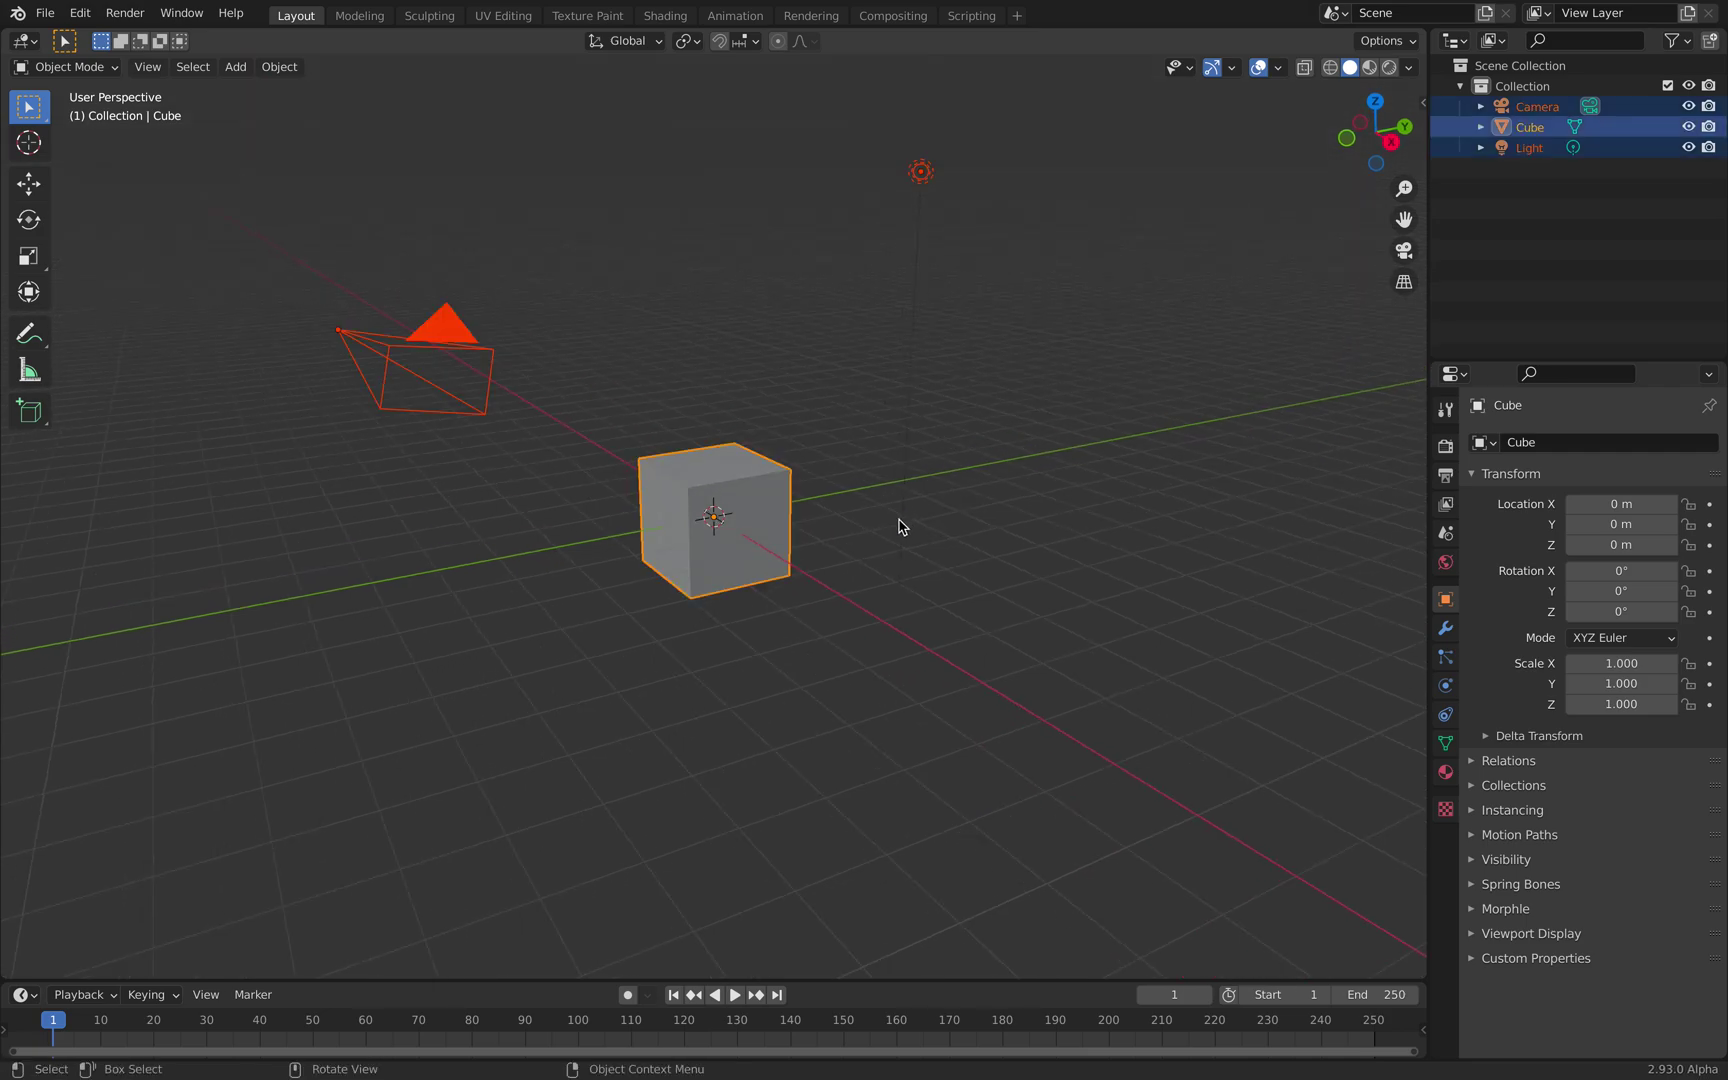
{"action": "key", "text": "Delete"}
{"action": "middle_click_drag", "start_coordinate": [960, 436], "coordinate": [1013, 453]}
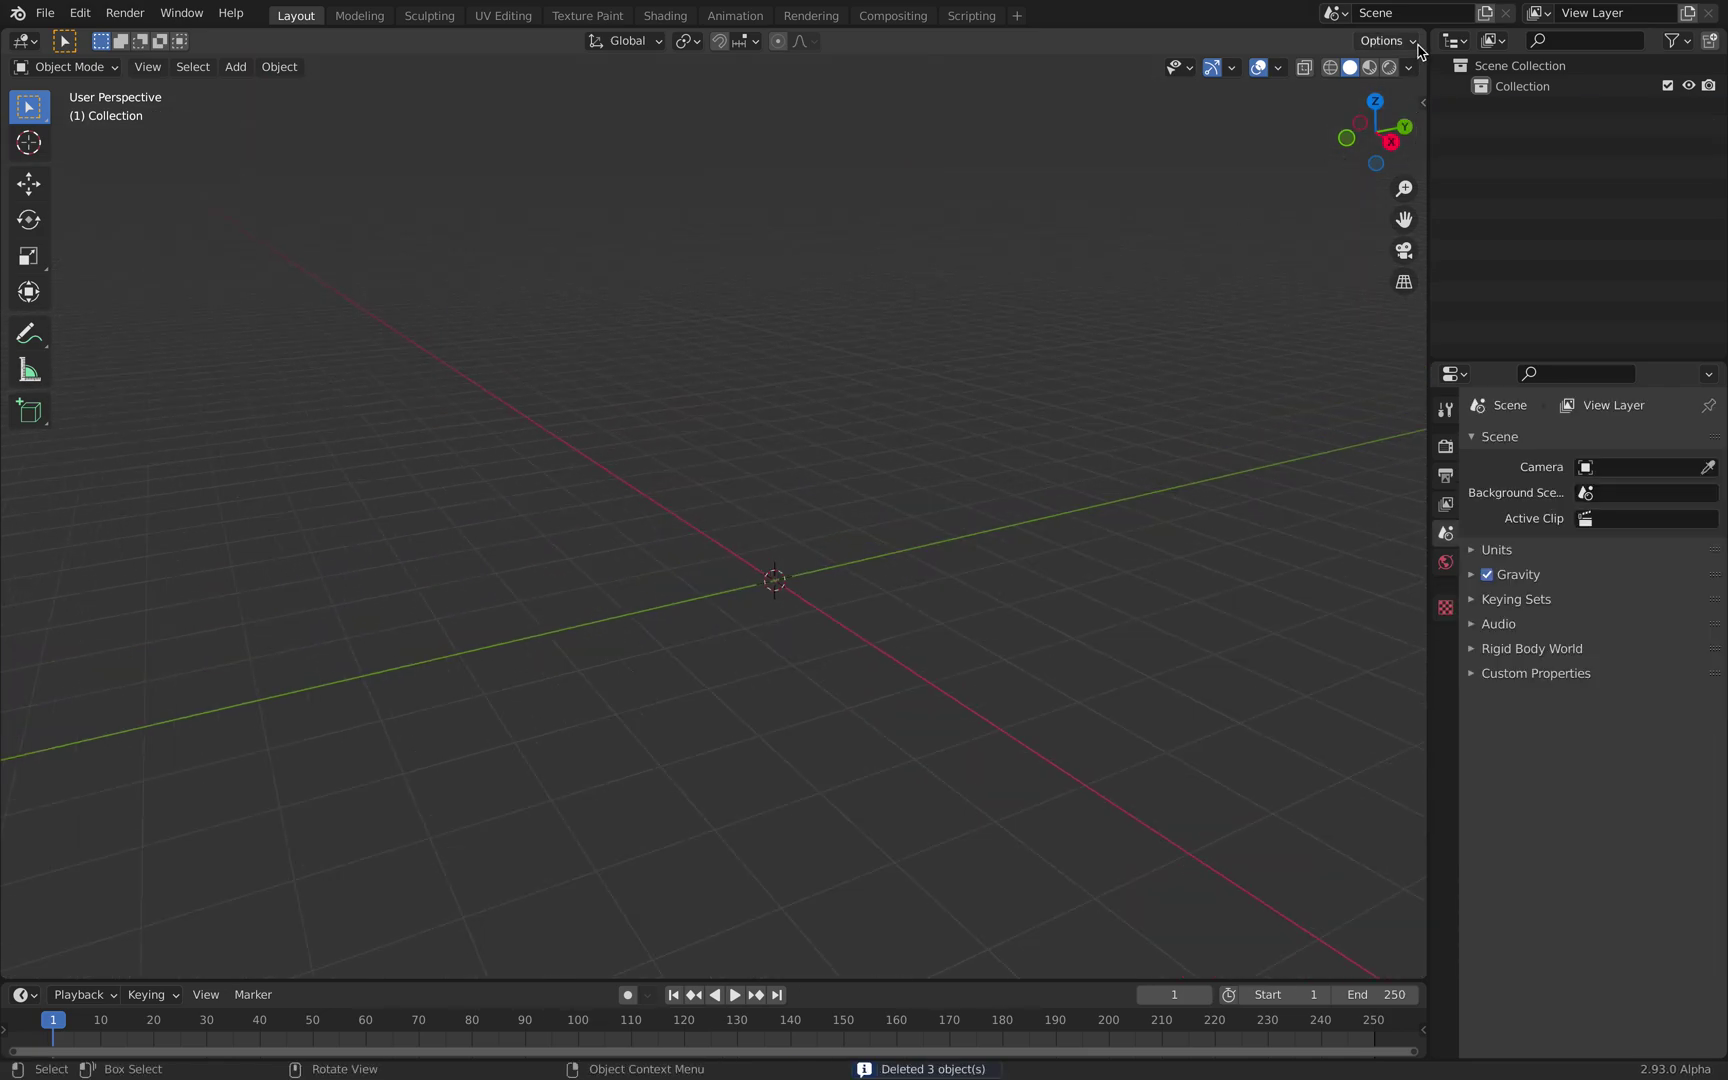
Step: Split the 3D viewport horizontally and make the upper area a Sverchok node editor with a new node tree and its sidebar hidden
{"action": "left_click_drag", "start_coordinate": [1422, 33], "coordinate": [1390, 427]}
{"action": "left_click", "coordinate": [24, 40]}
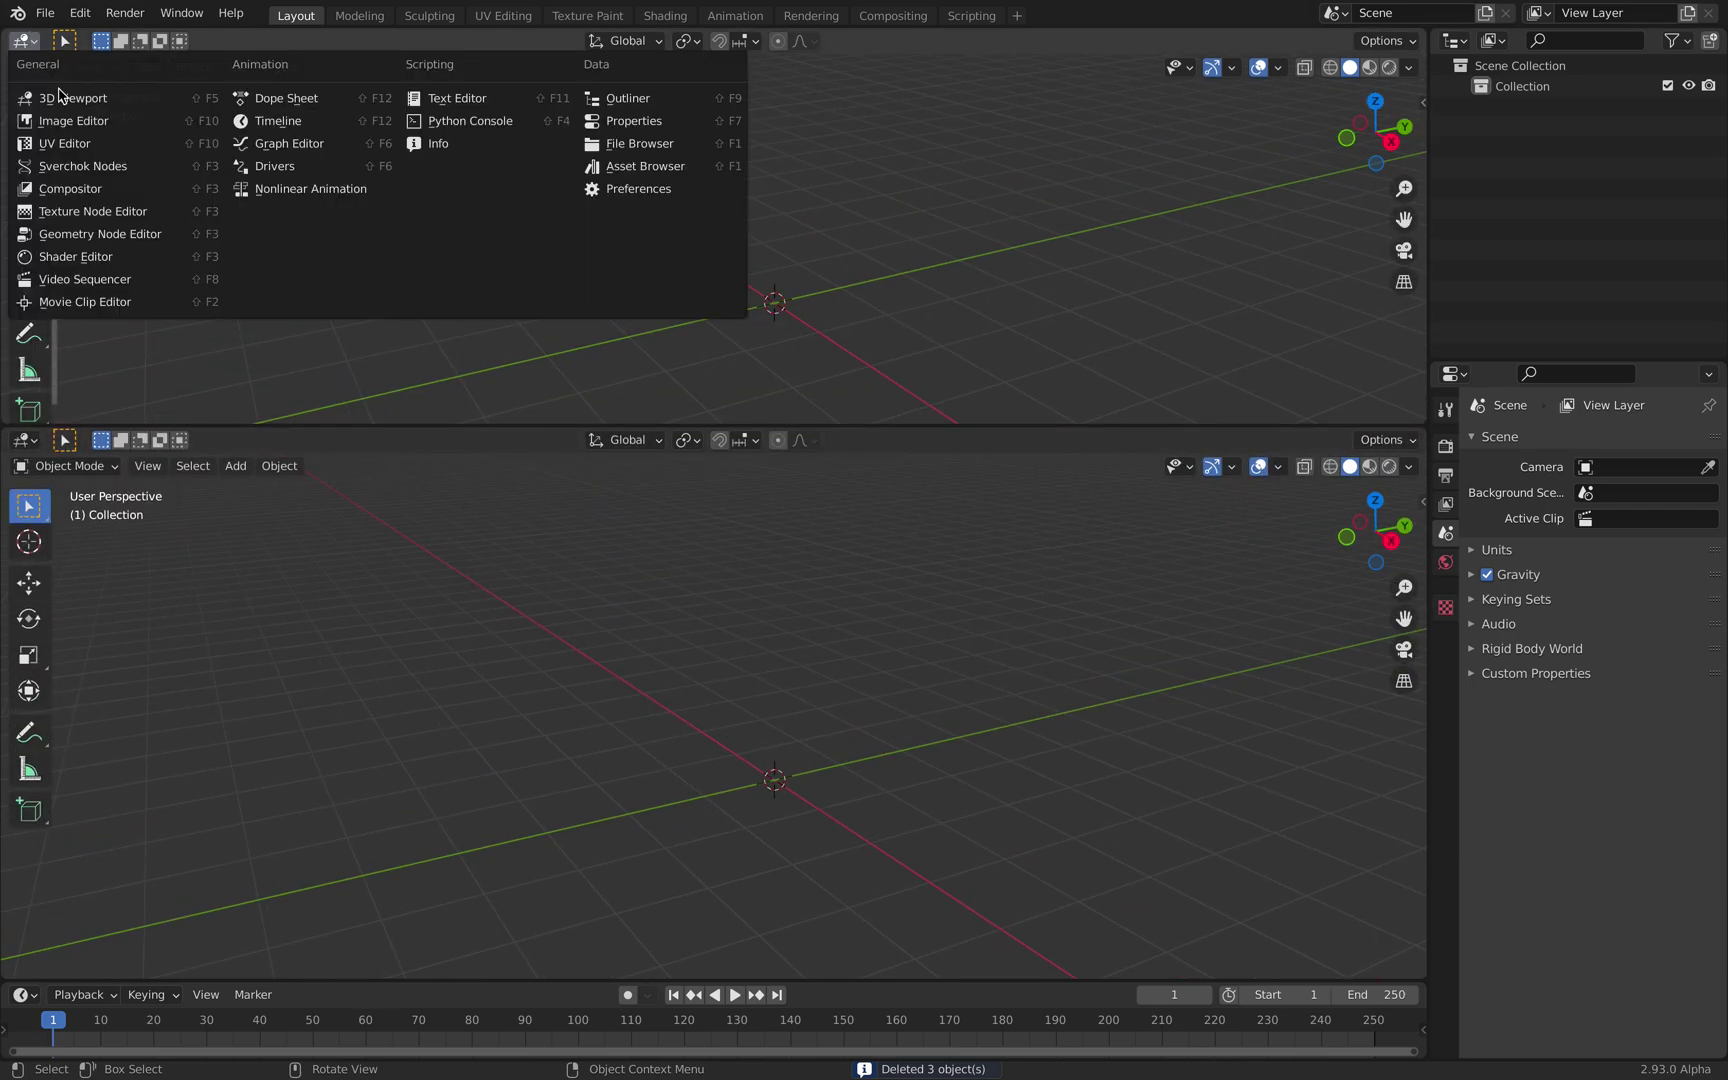
{"action": "left_click", "coordinate": [82, 166]}
{"action": "left_click", "coordinate": [714, 42]}
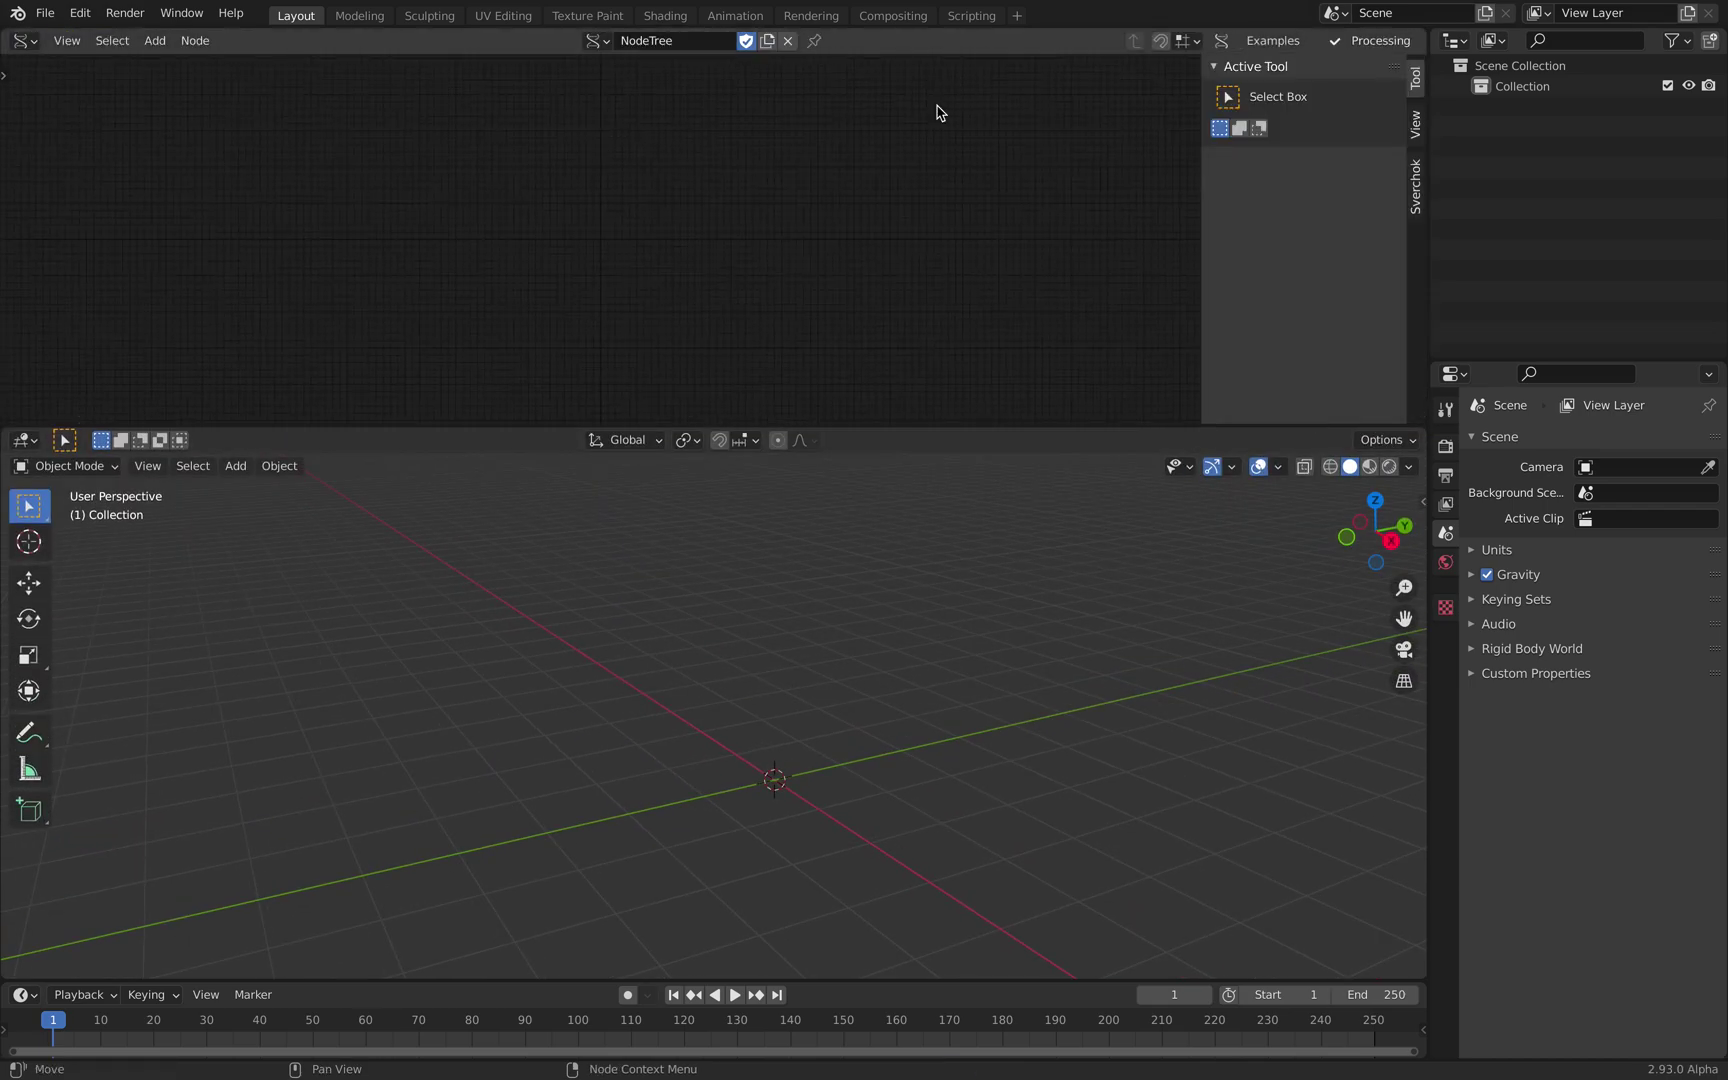
{"action": "left_click_drag", "start_coordinate": [1204, 175], "coordinate": [1385, 216]}
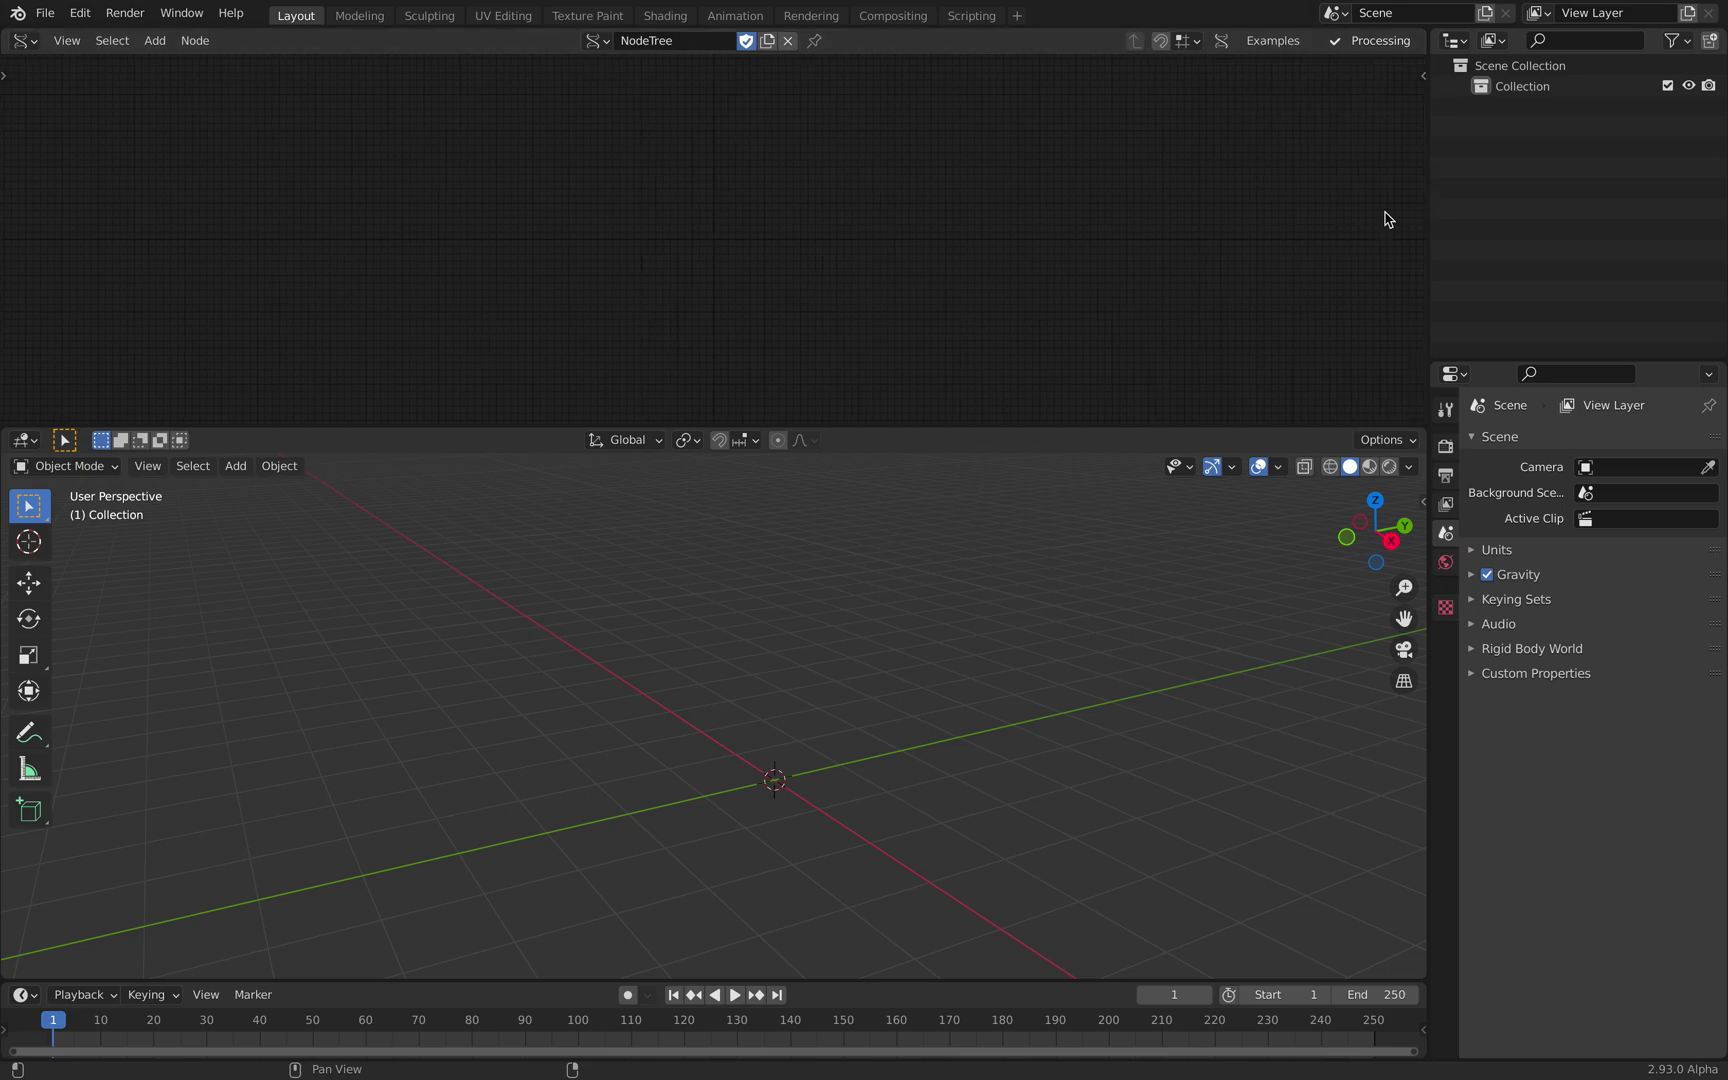
Step: Add a Cylinder node to the Sverchok node tree
{"action": "key", "text": "shift+a"}
{"action": "left_click", "coordinate": [597, 232]}
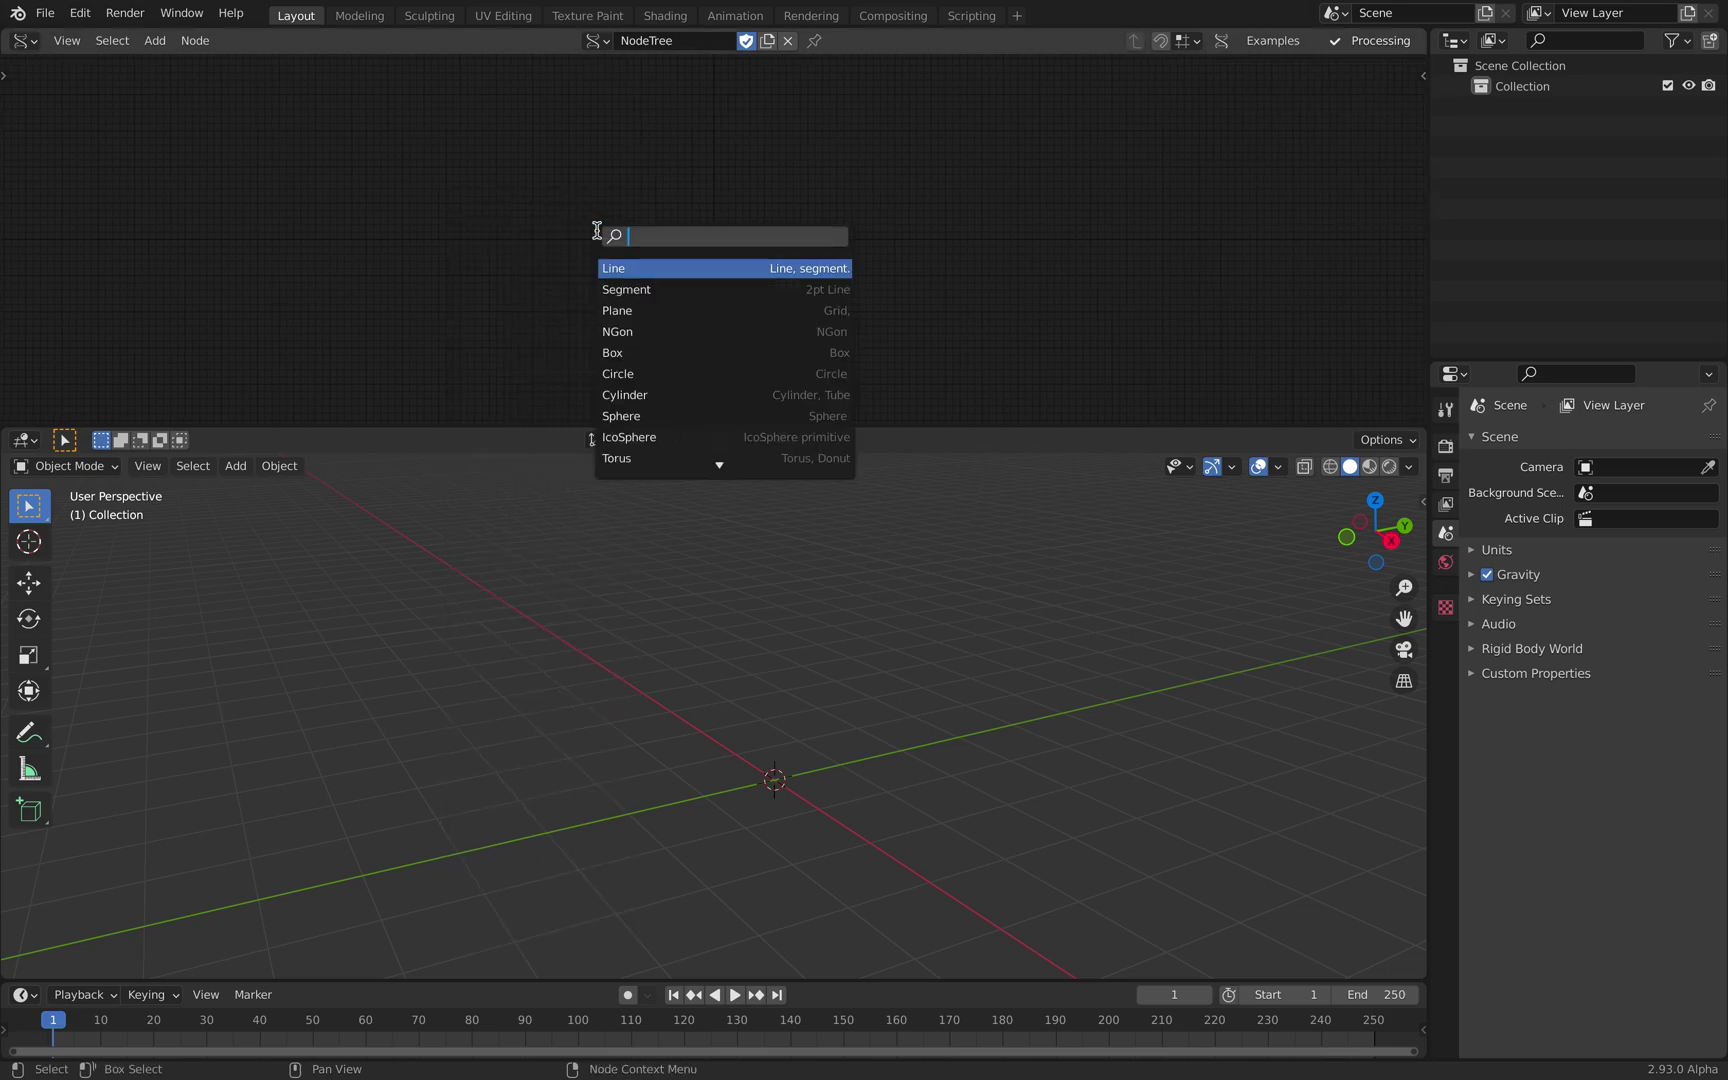
{"action": "type", "text": "cy"}
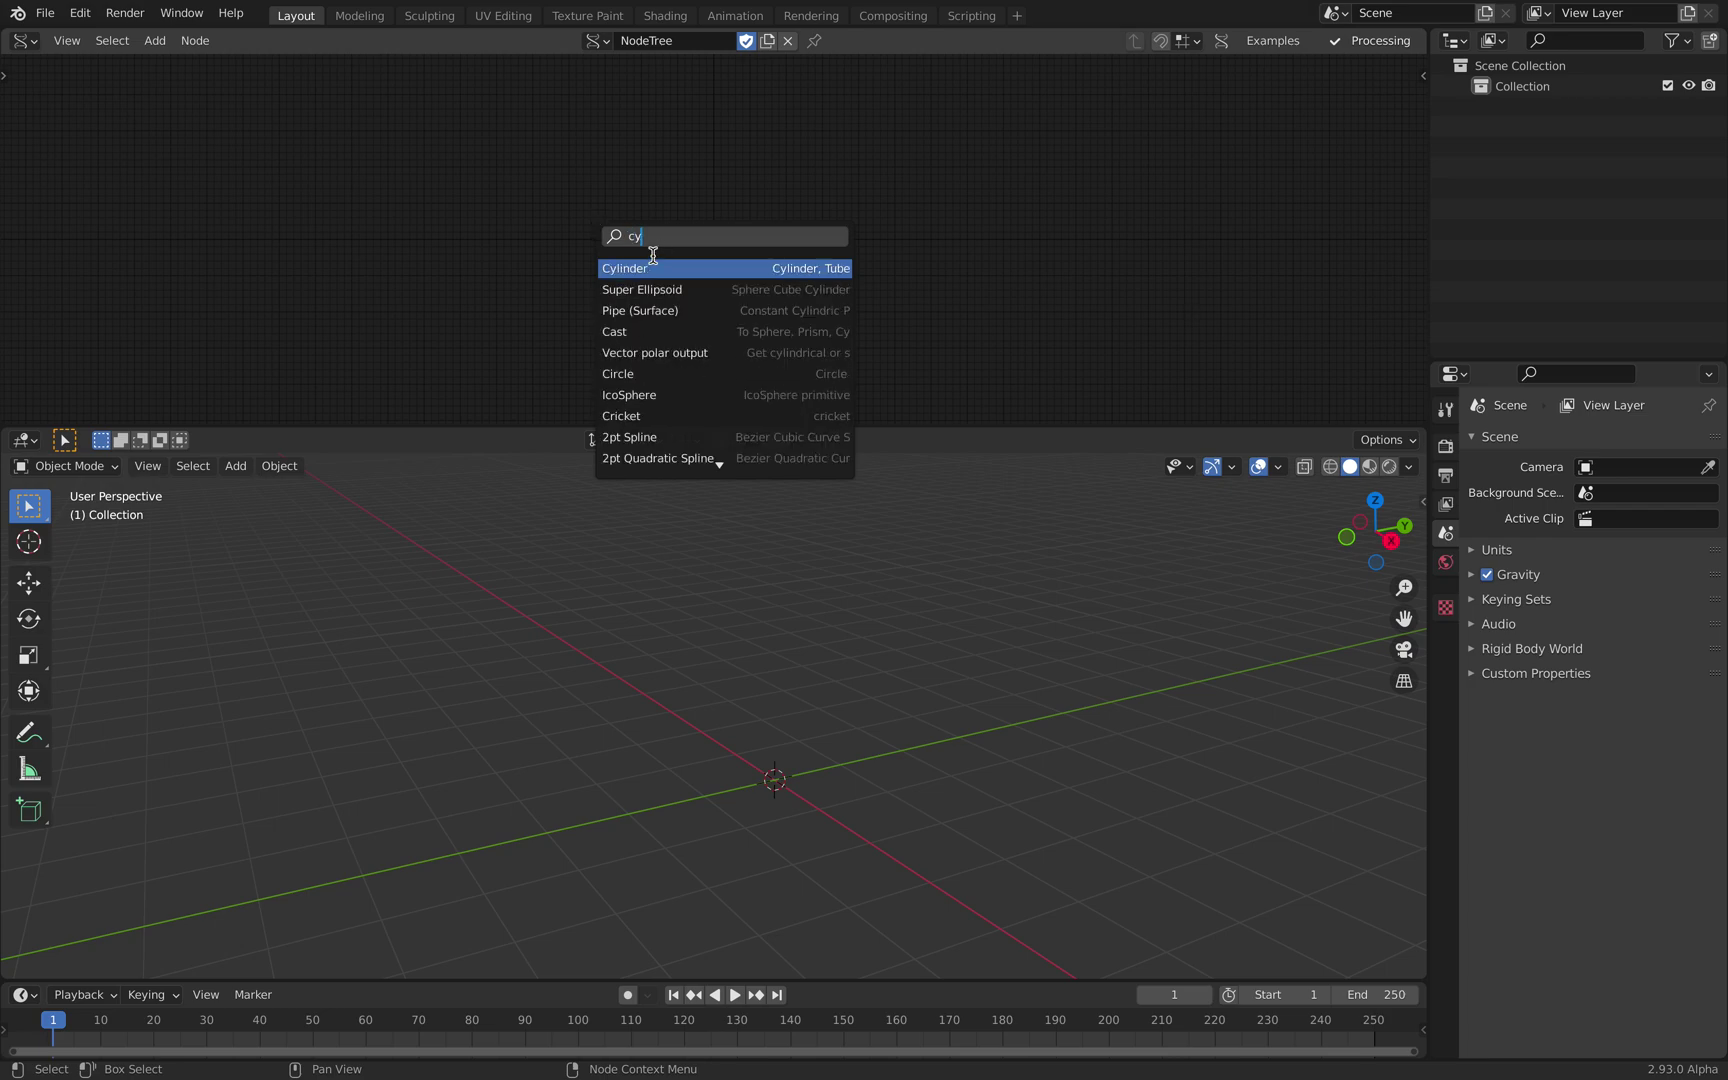
{"action": "left_click", "coordinate": [642, 267]}
{"action": "left_click", "coordinate": [620, 288]}
{"action": "scroll", "coordinate": [681, 284], "scroll_direction": "up", "scroll_amount": 4}
{"action": "scroll", "coordinate": [720, 220], "scroll_direction": "up", "scroll_amount": 4}
{"action": "middle_click_drag", "start_coordinate": [688, 278], "coordinate": [715, 206]}
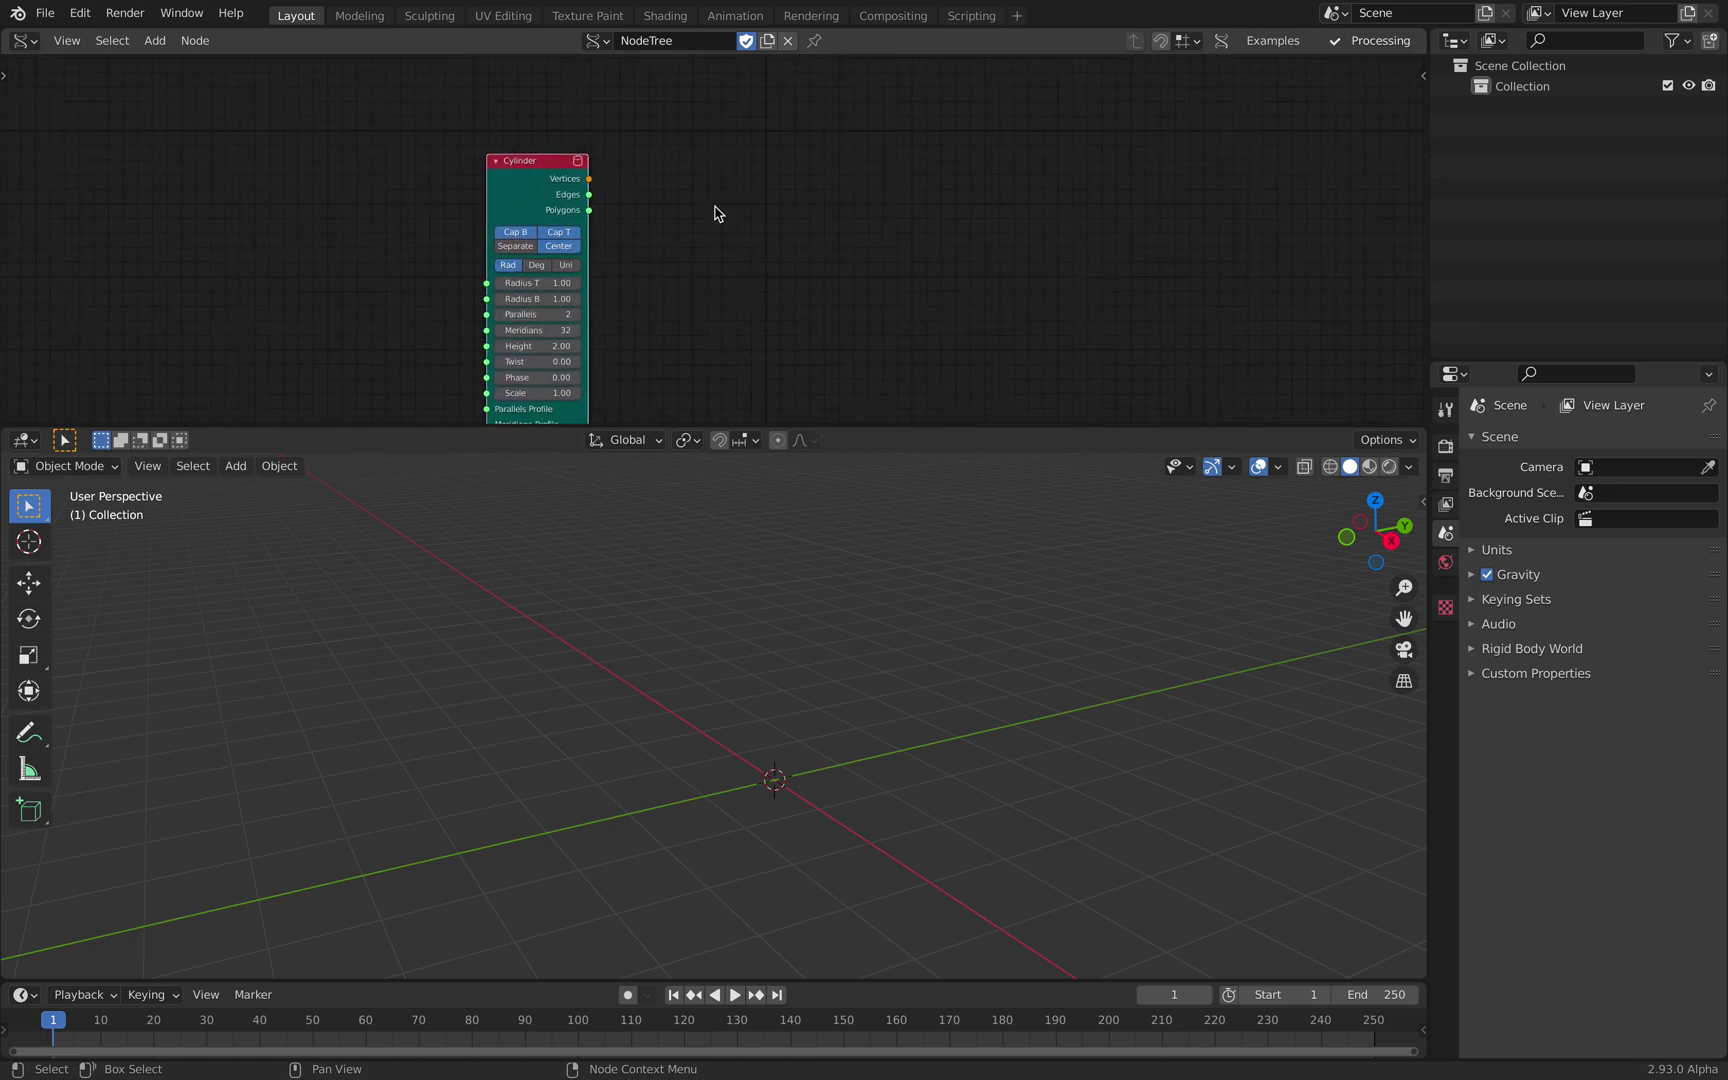
Step: Add a Mesh viewer node beside the Cylinder node, leaving room for links between them
{"action": "scroll", "coordinate": [715, 213], "scroll_direction": "up", "scroll_amount": 1}
{"action": "key", "text": "alt+space"}
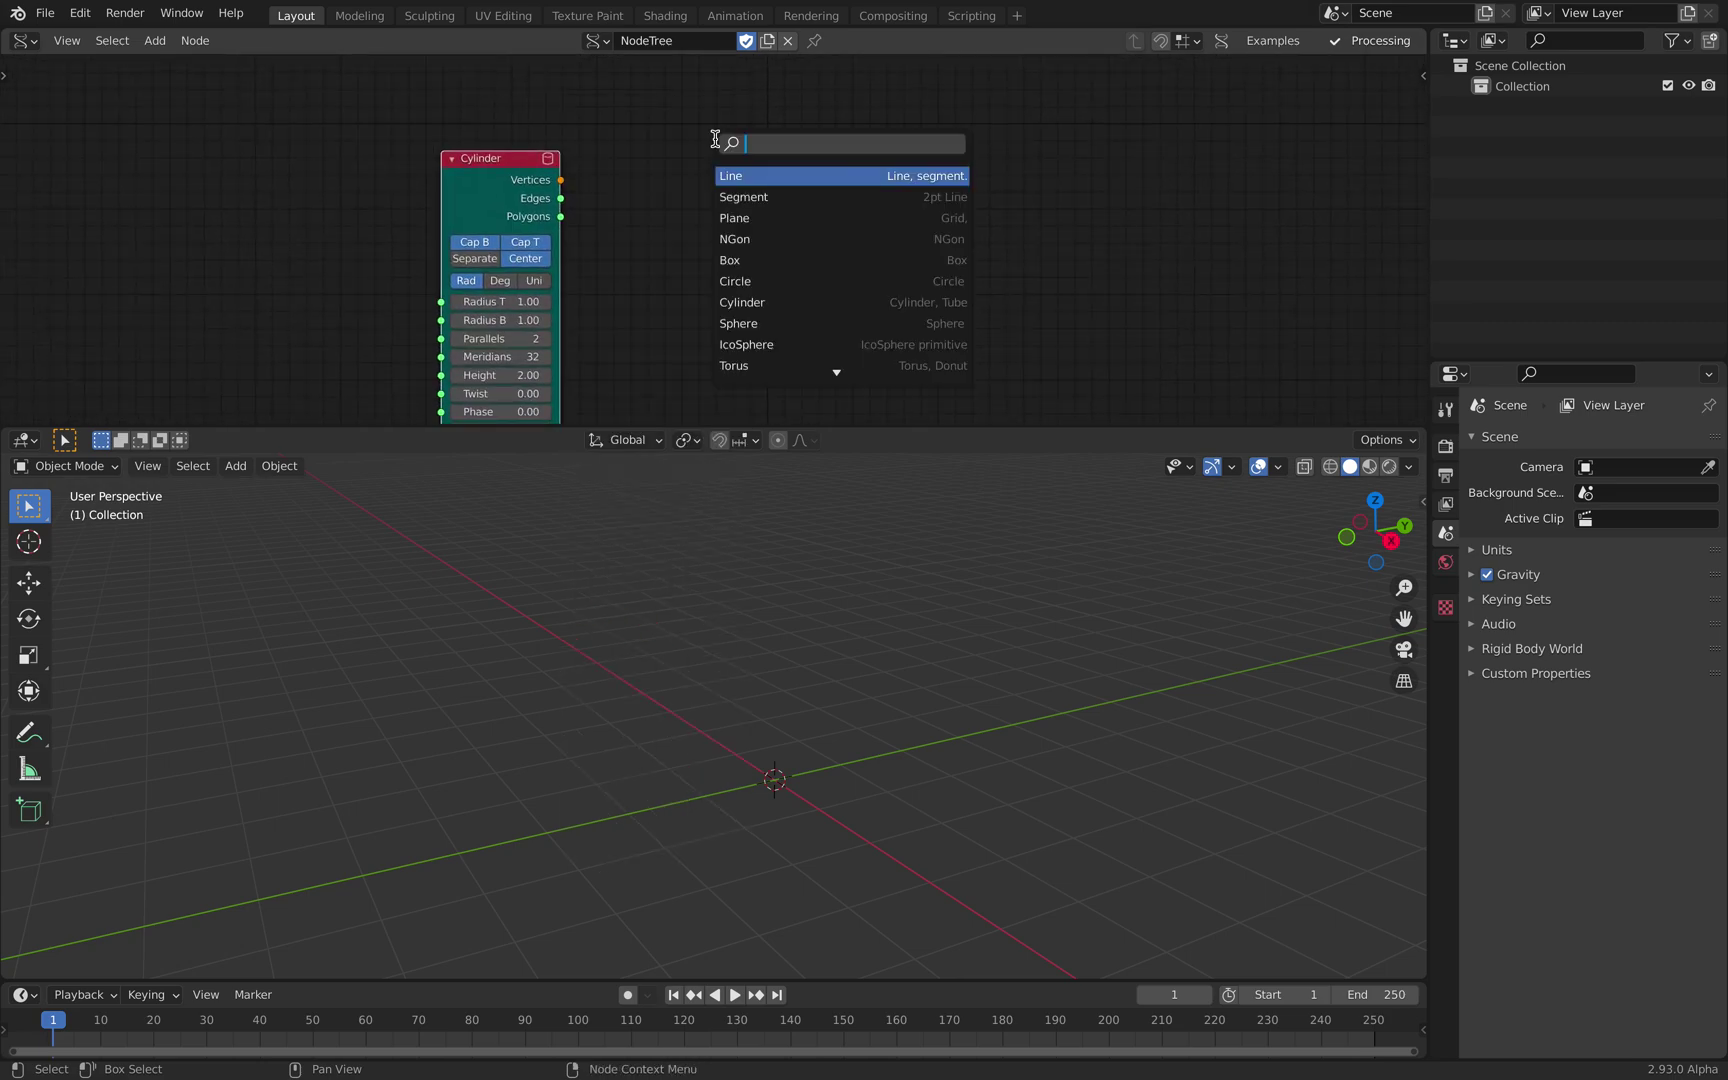
{"action": "type", "text": "mesh vi"}
{"action": "key", "text": "Return"}
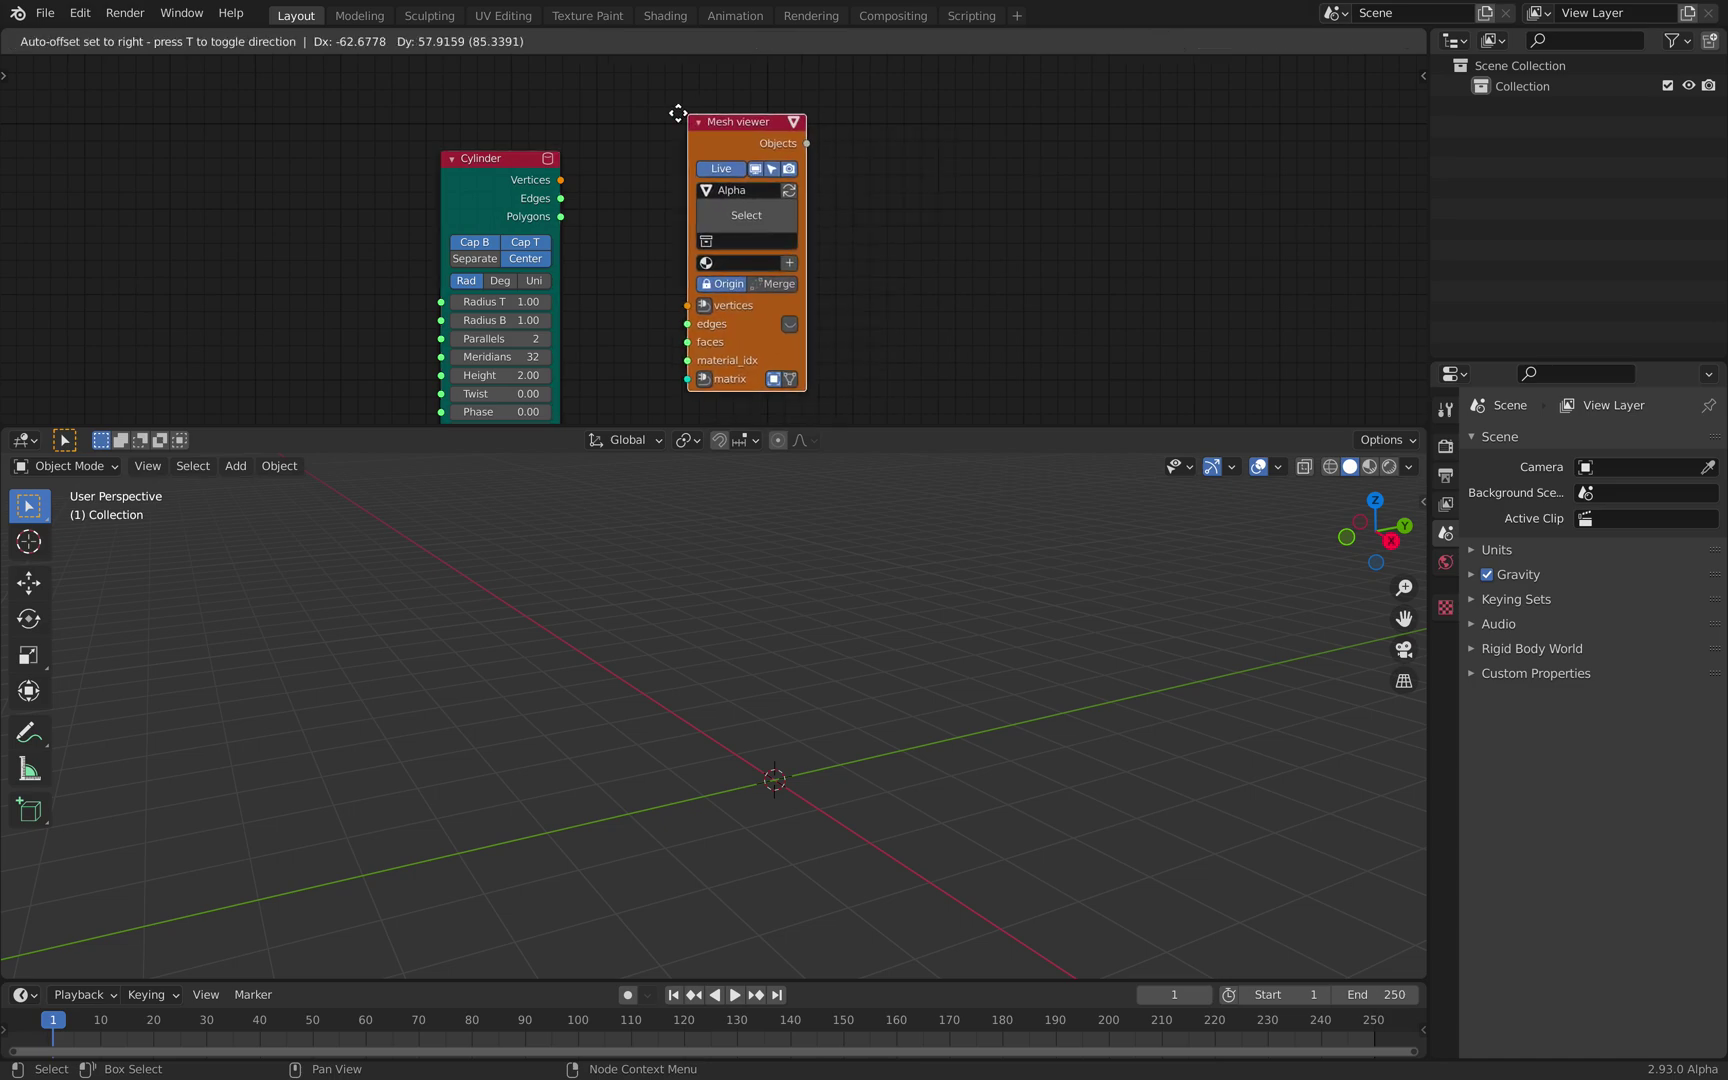
{"action": "left_click", "coordinate": [680, 118]}
Step: Link the Cylinder's Vertices and Polygons outputs to the Mesh viewer's vertices and faces inputs
{"action": "left_click_drag", "start_coordinate": [683, 309], "coordinate": [680, 305]}
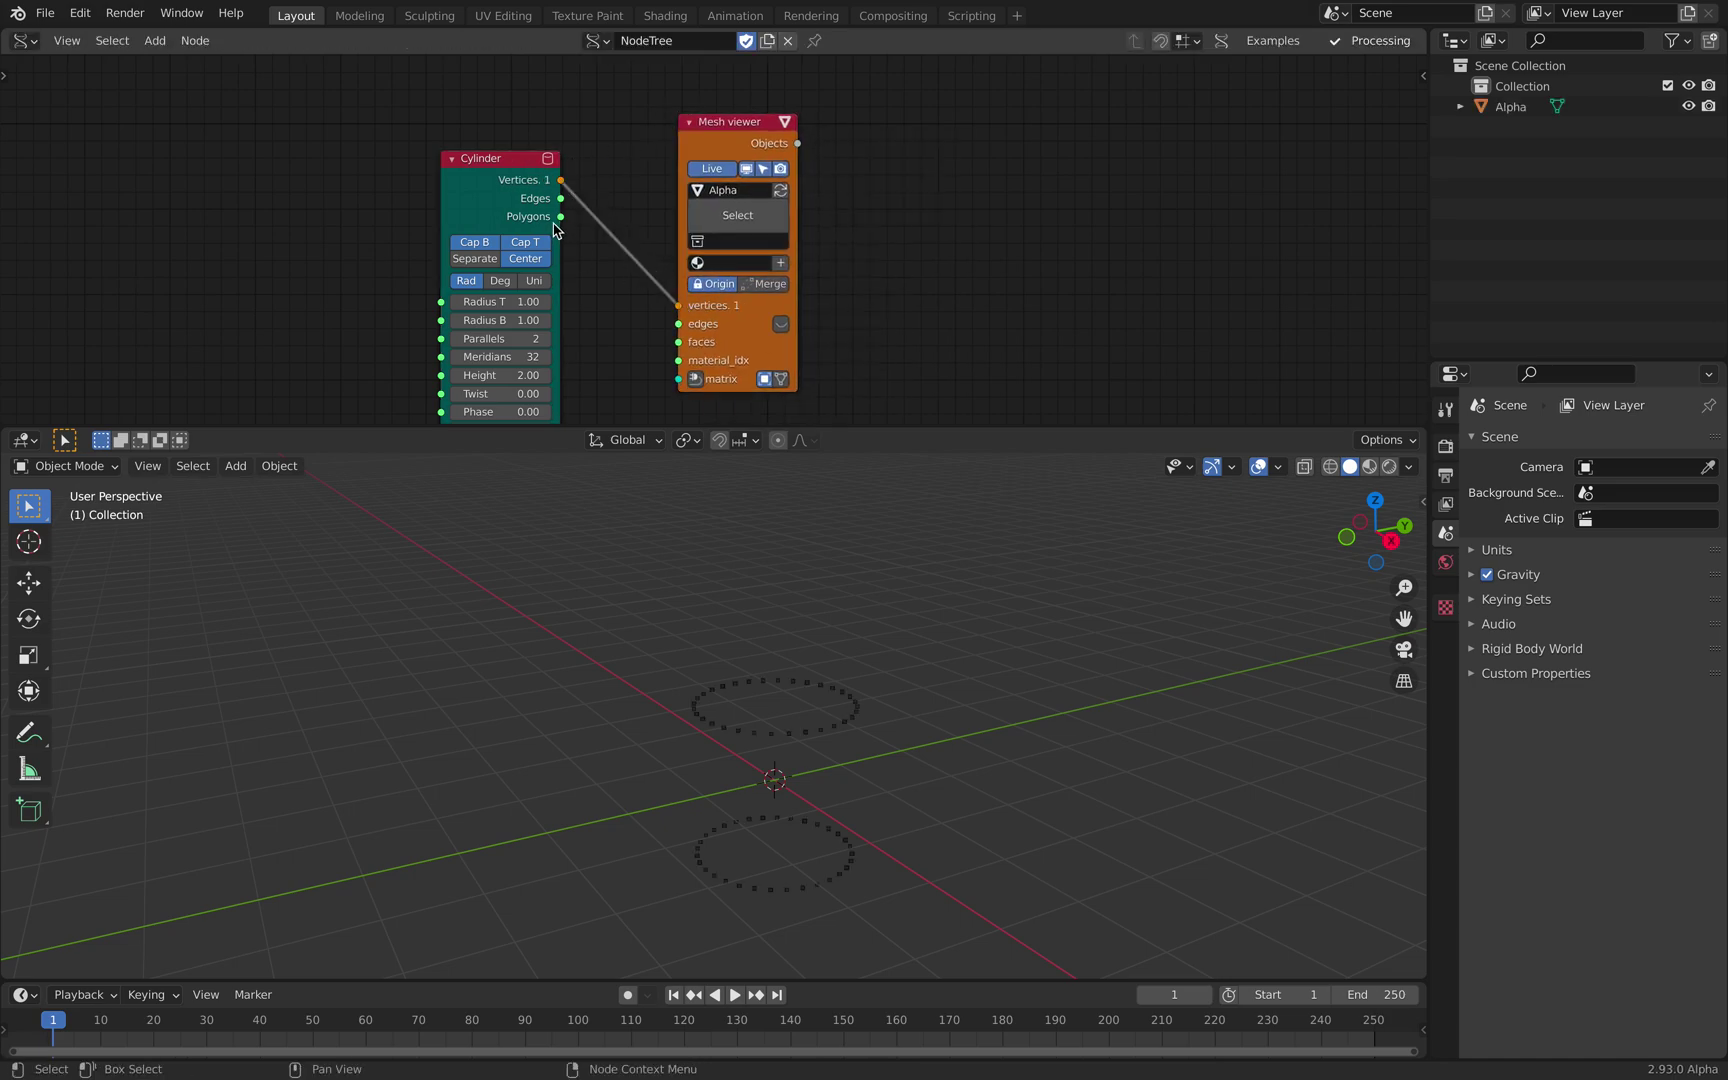
{"action": "left_click_drag", "start_coordinate": [561, 216], "coordinate": [678, 342]}
{"action": "mouse_move", "coordinate": [906, 675]}
{"action": "middle_mouse_down"}
{"action": "mouse_move", "coordinate": [910, 598]}
{"action": "mouse_move", "coordinate": [899, 675]}
{"action": "middle_mouse_up"}
Step: Taper the cylinder into a truncated cone by reducing its top radius (Radius T) to about 0.41
{"action": "middle_click_drag", "start_coordinate": [488, 241], "coordinate": [496, 203]}
{"action": "left_click_drag", "start_coordinate": [505, 264], "coordinate": [440, 264]}
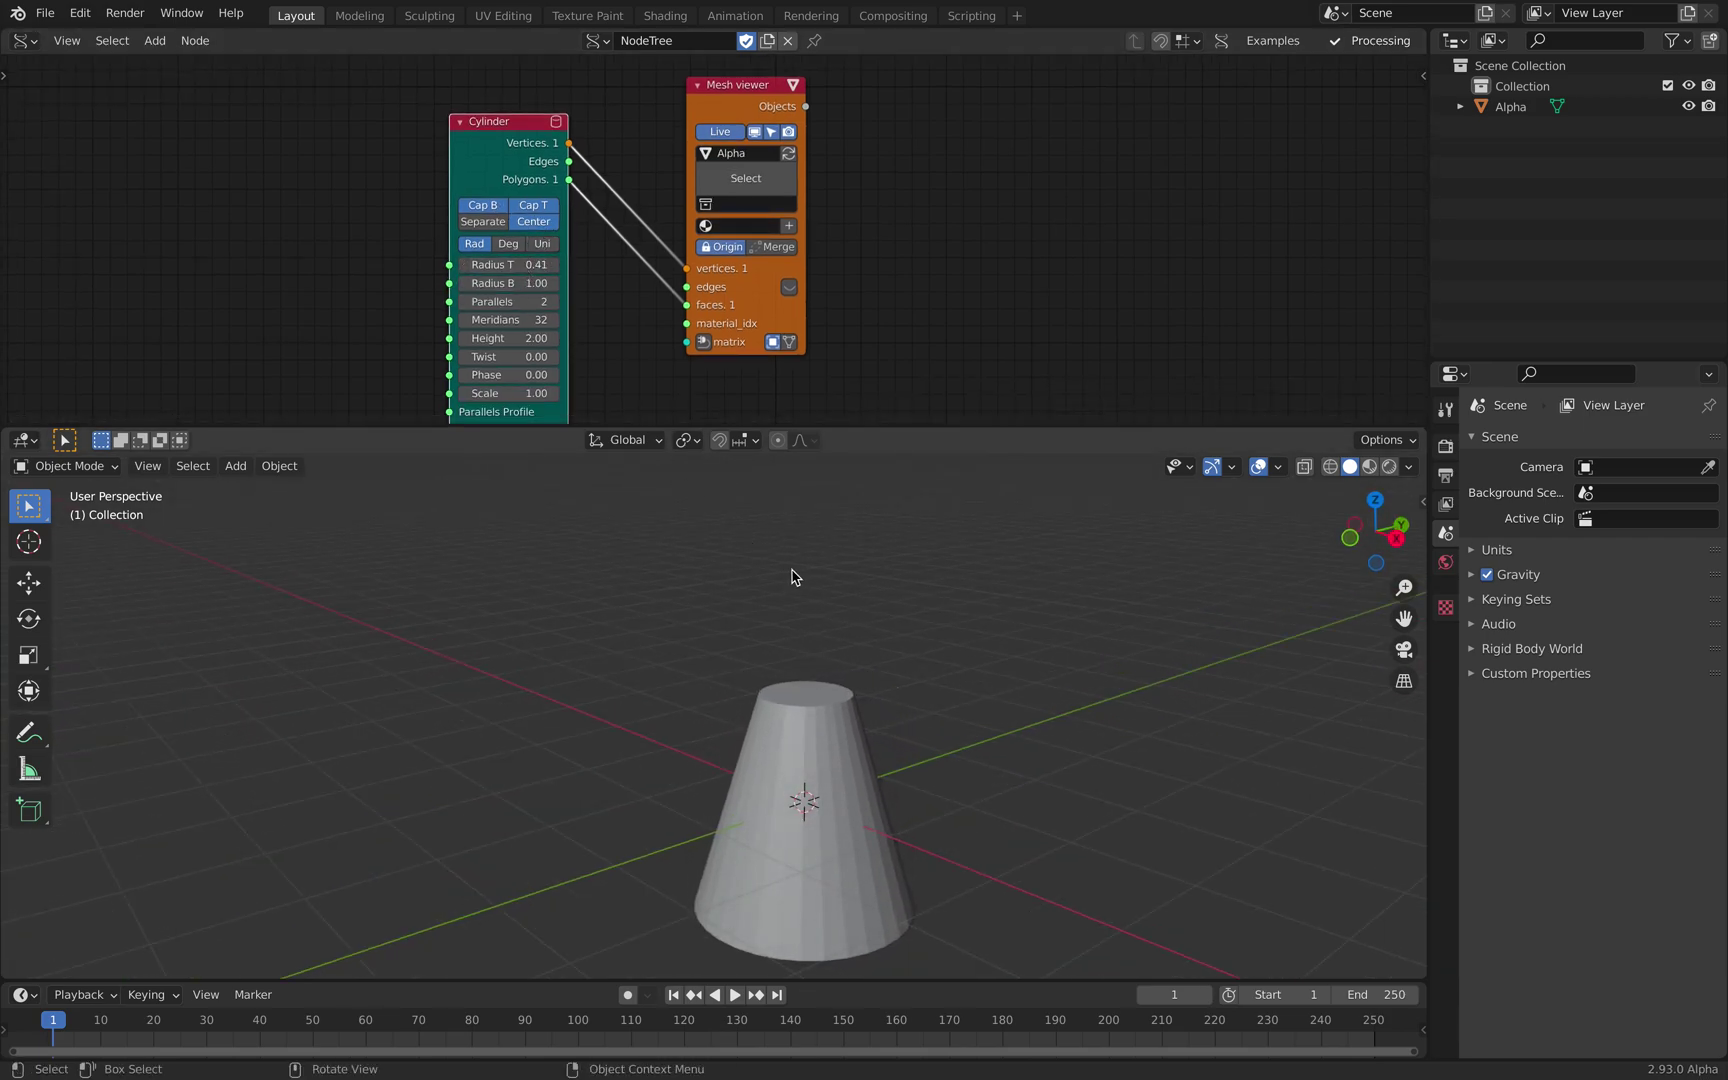
{"action": "middle_click_drag", "start_coordinate": [795, 579], "coordinate": [918, 500]}
{"action": "middle_click_drag", "start_coordinate": [869, 738], "coordinate": [815, 660]}
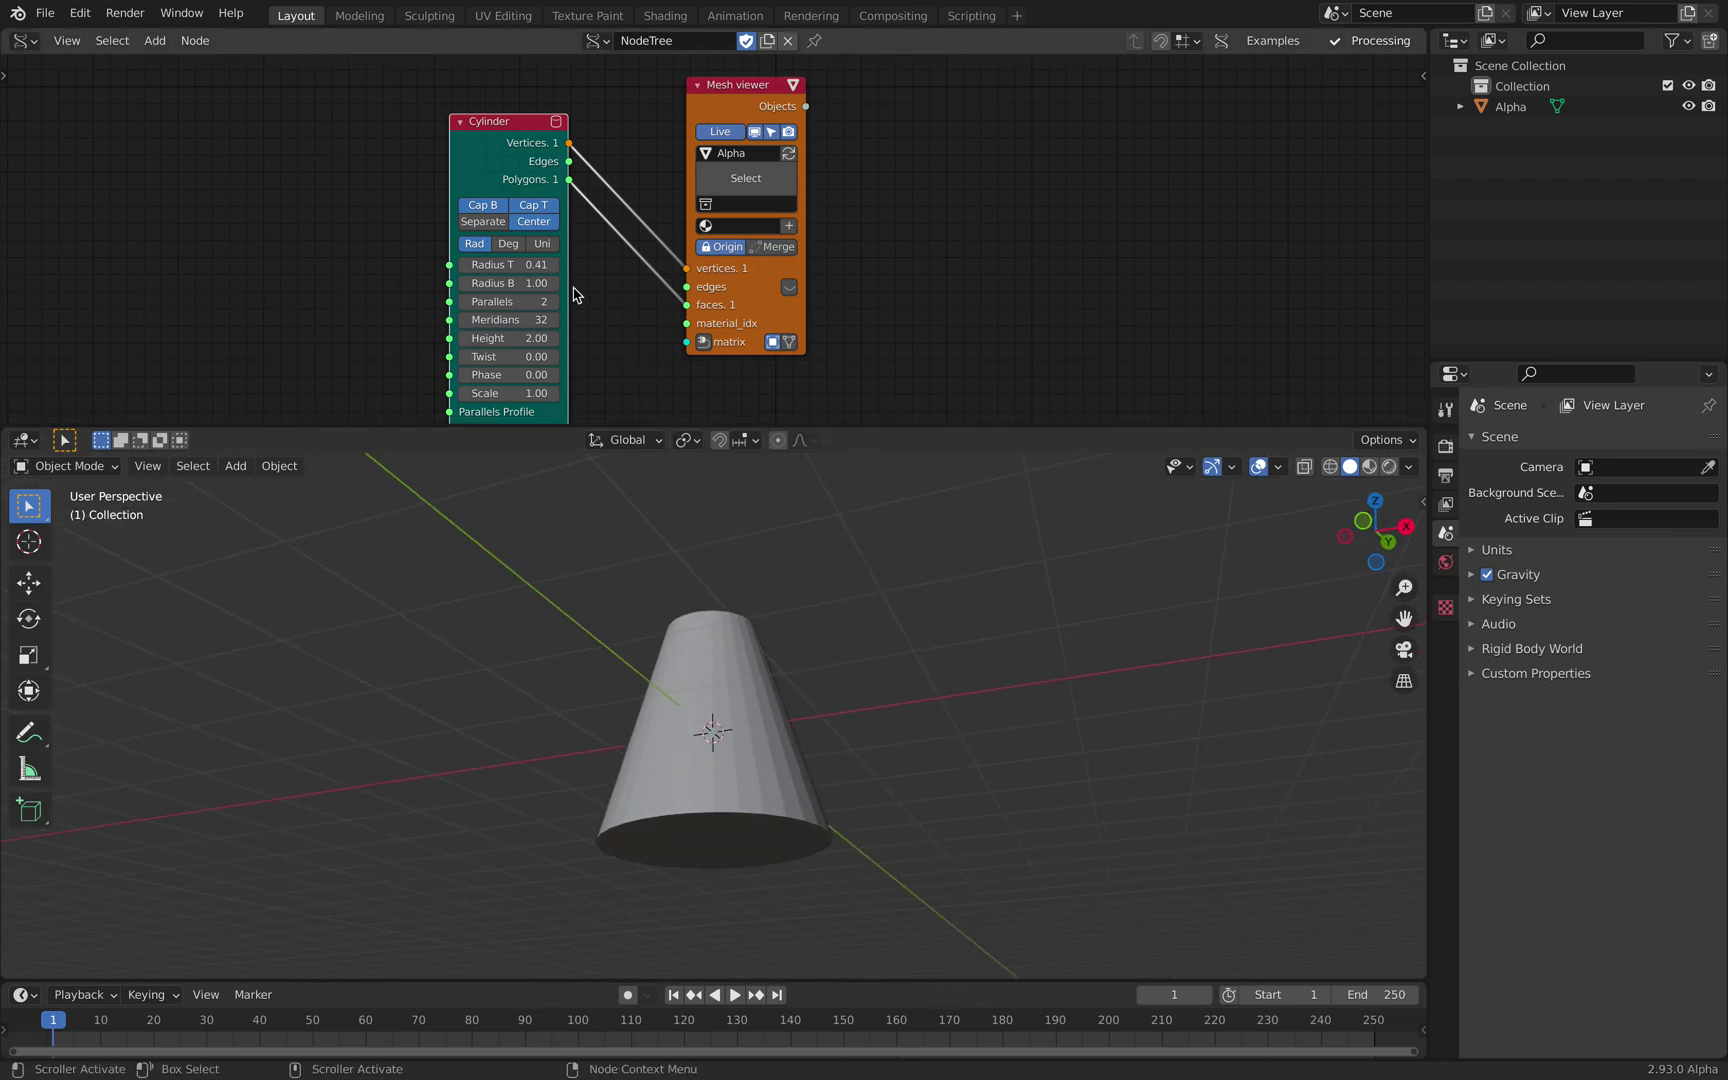
Step: Turn off the Cylinder node's bottom cap and its Center option
{"action": "left_click", "coordinate": [491, 217]}
{"action": "middle_click_drag", "start_coordinate": [850, 520], "coordinate": [745, 735]}
{"action": "left_click", "coordinate": [536, 222]}
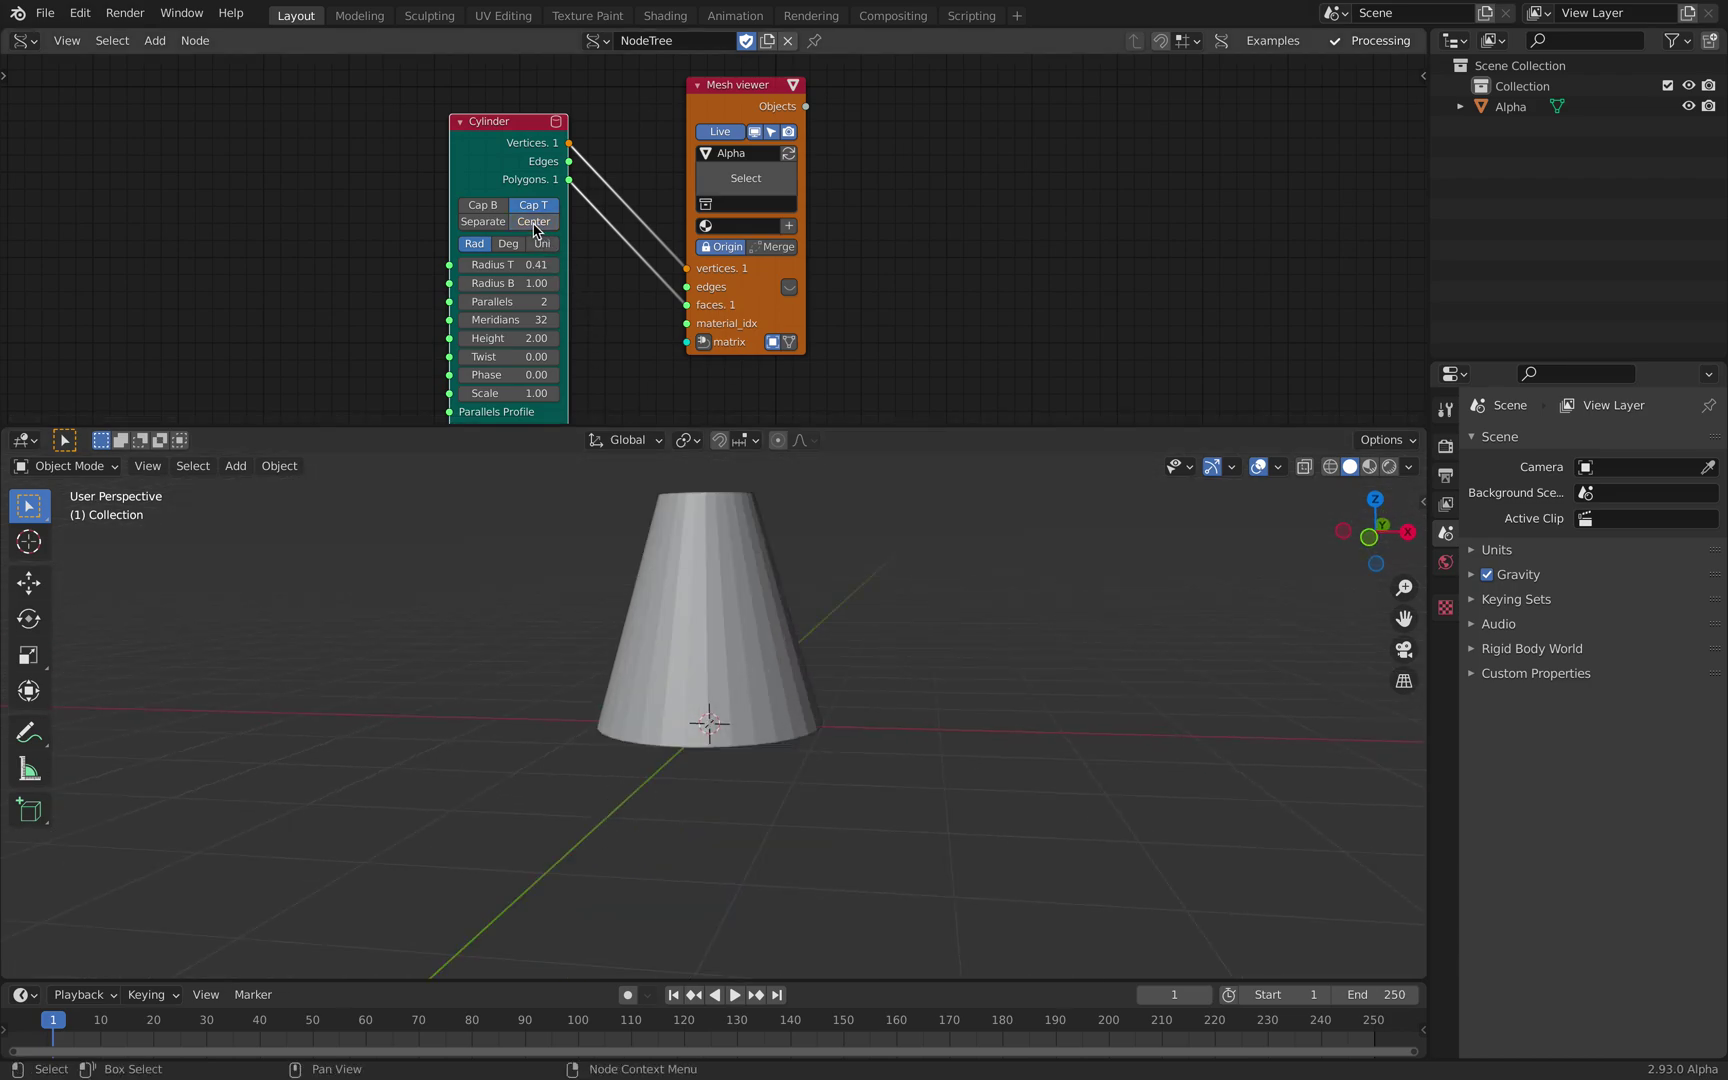
{"action": "middle_click_drag", "start_coordinate": [880, 580], "coordinate": [705, 812]}
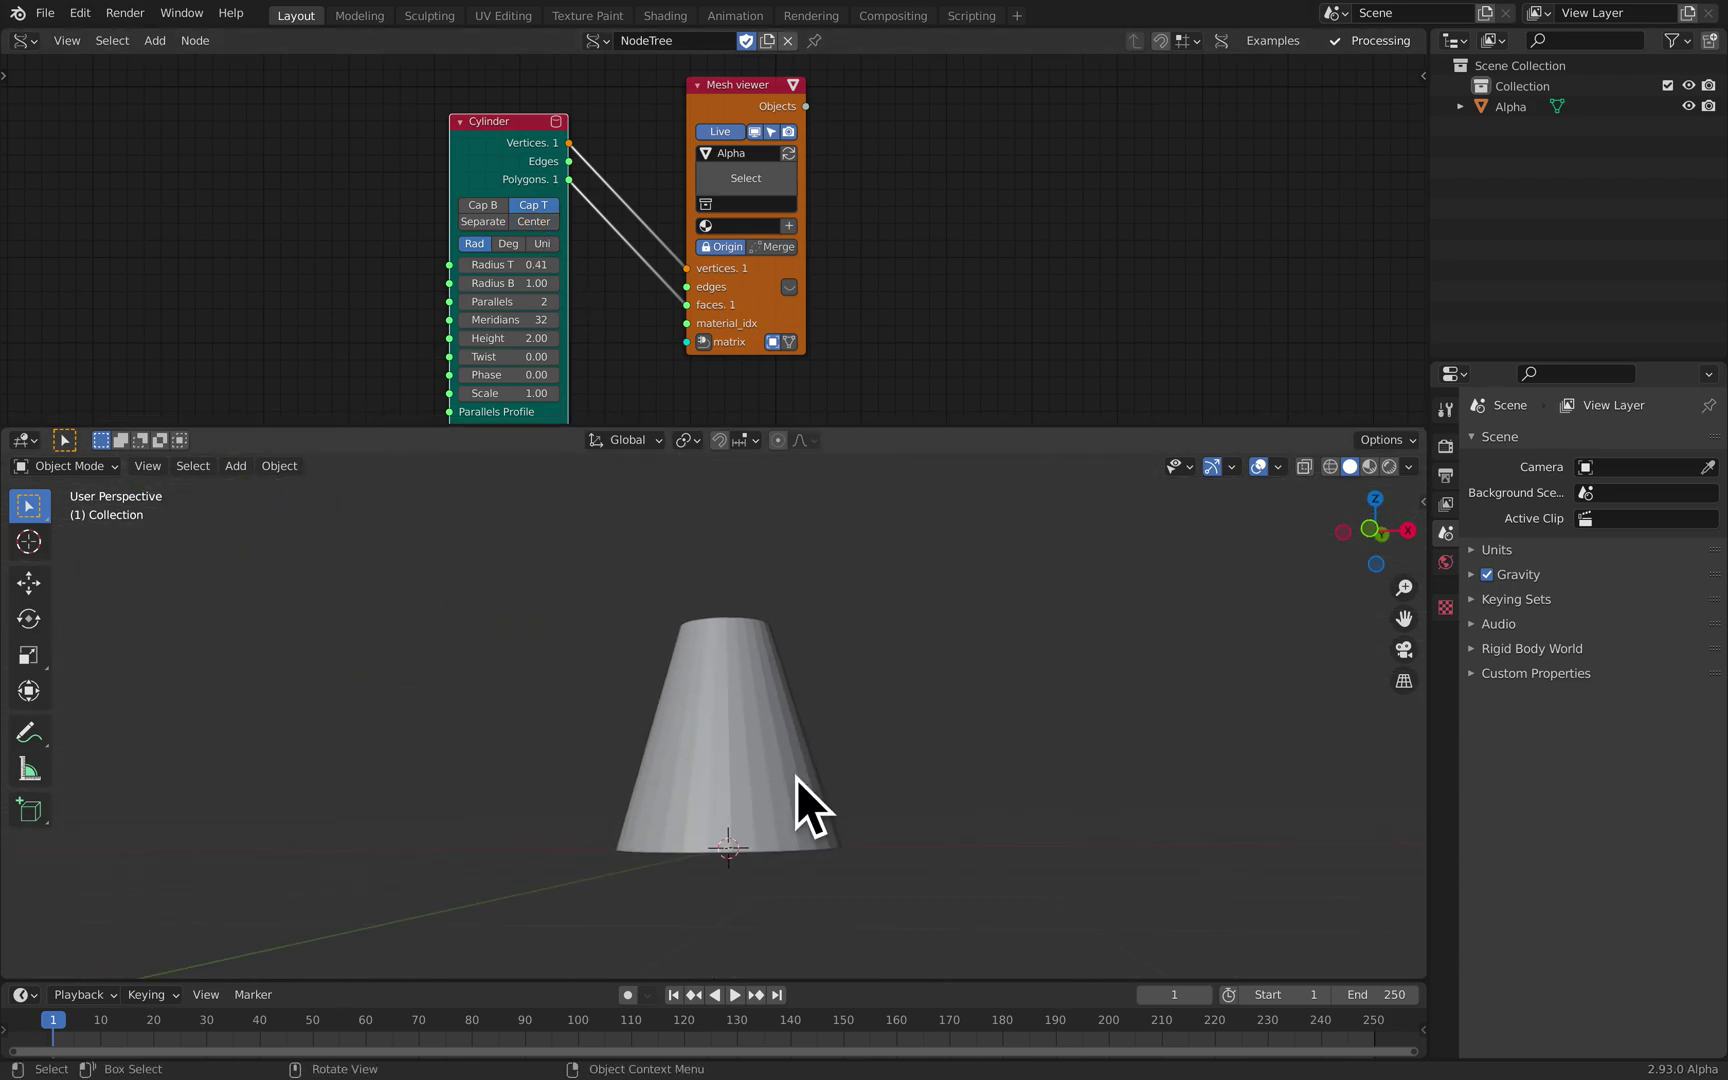
{"action": "middle_click_drag", "start_coordinate": [796, 778], "coordinate": [886, 668]}
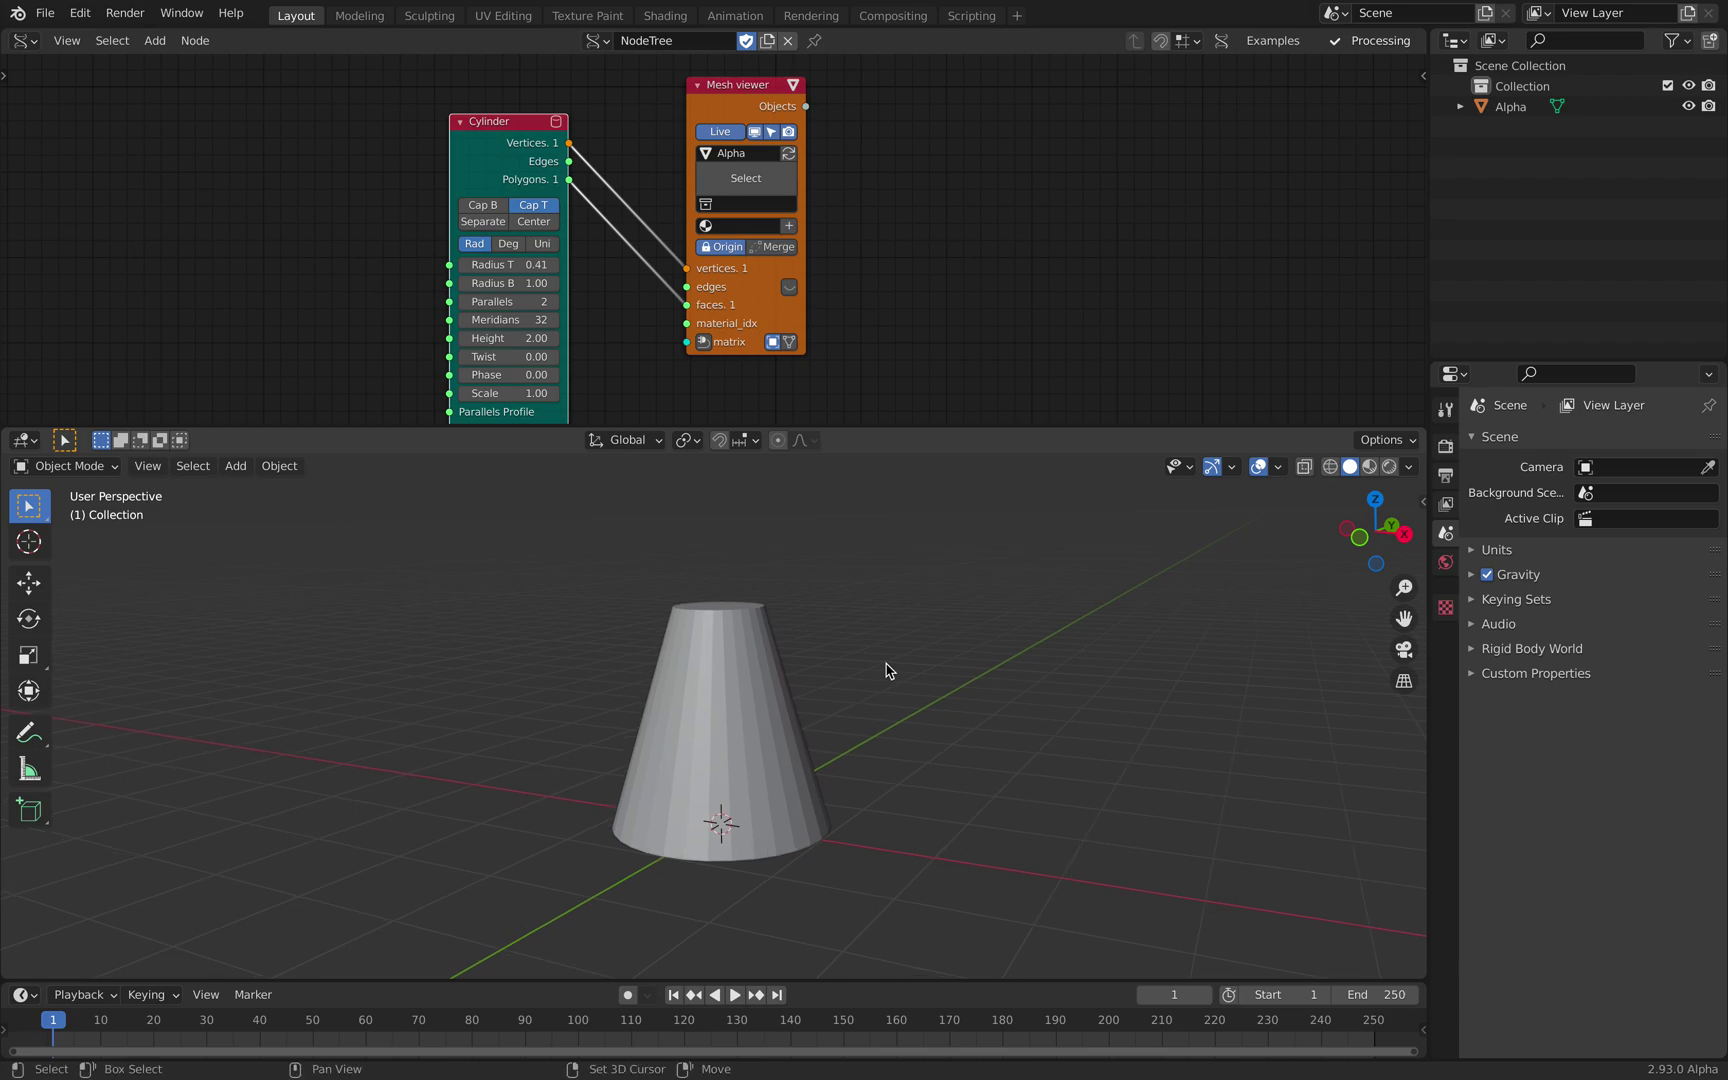
Step: Save the project as fractal_like_001.blend in the Desktop folder
{"action": "left_click", "coordinate": [47, 20]}
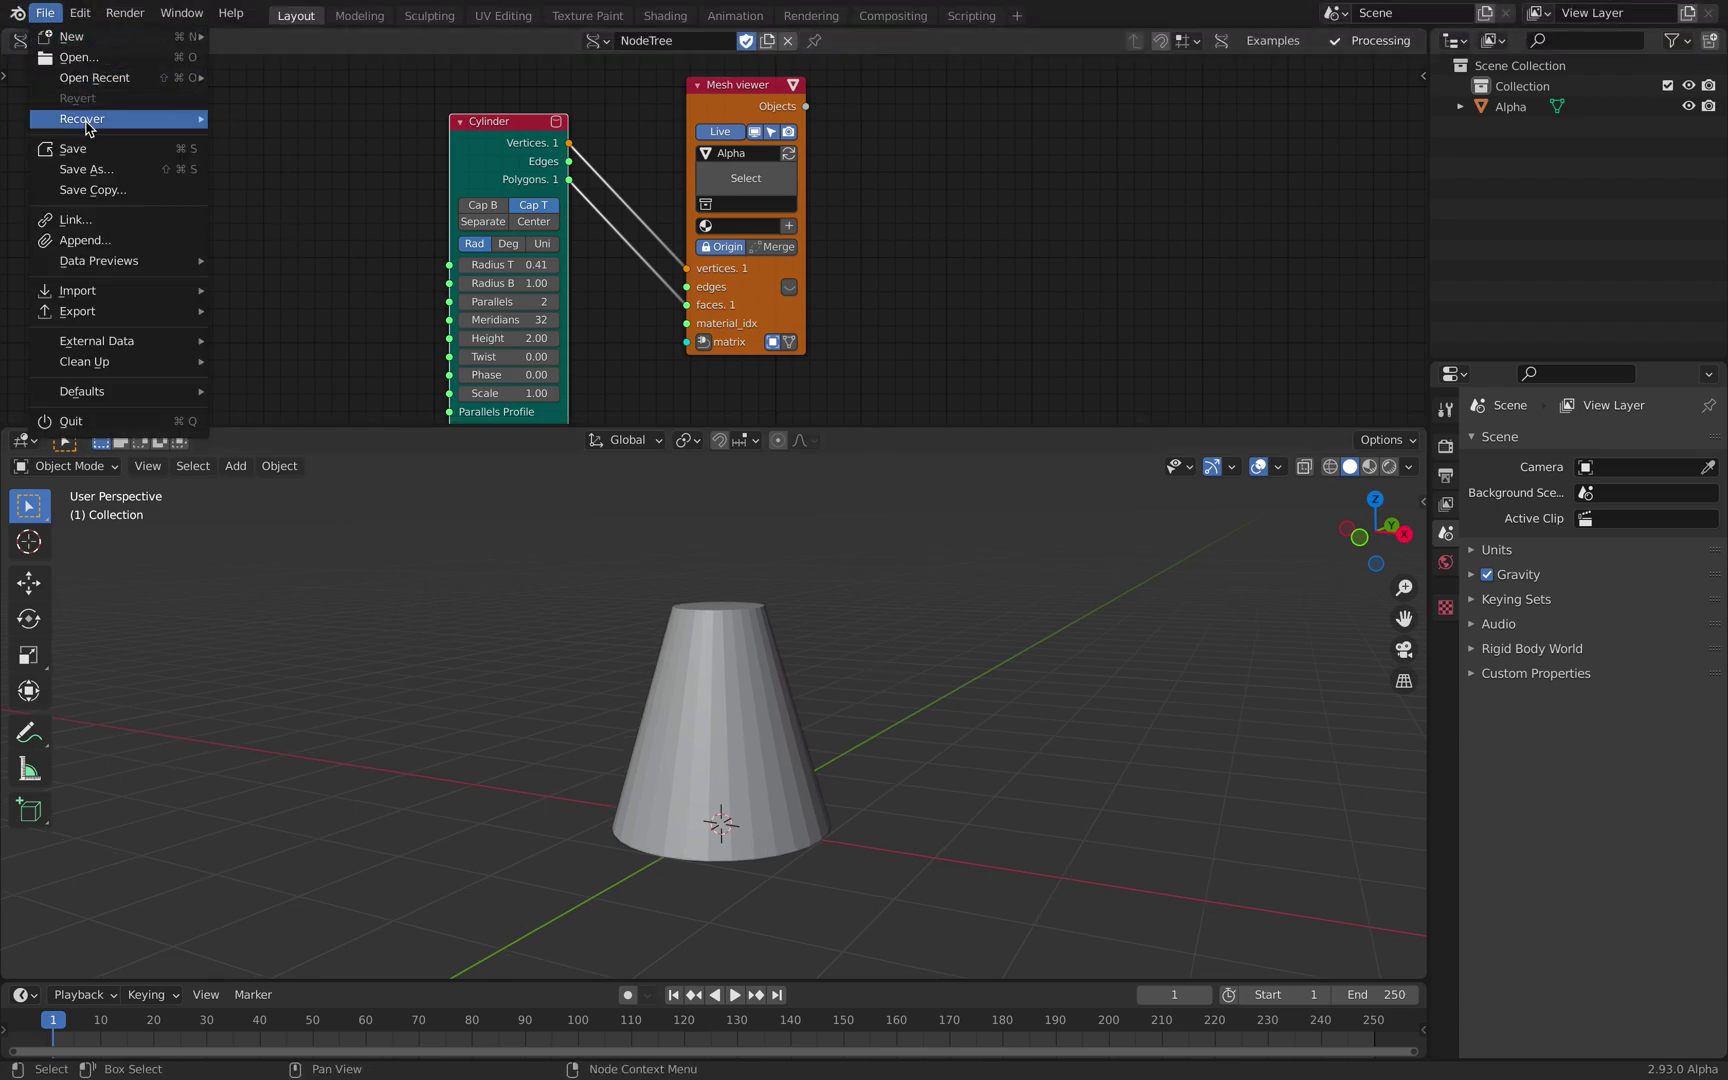
{"action": "left_click", "coordinate": [100, 174]}
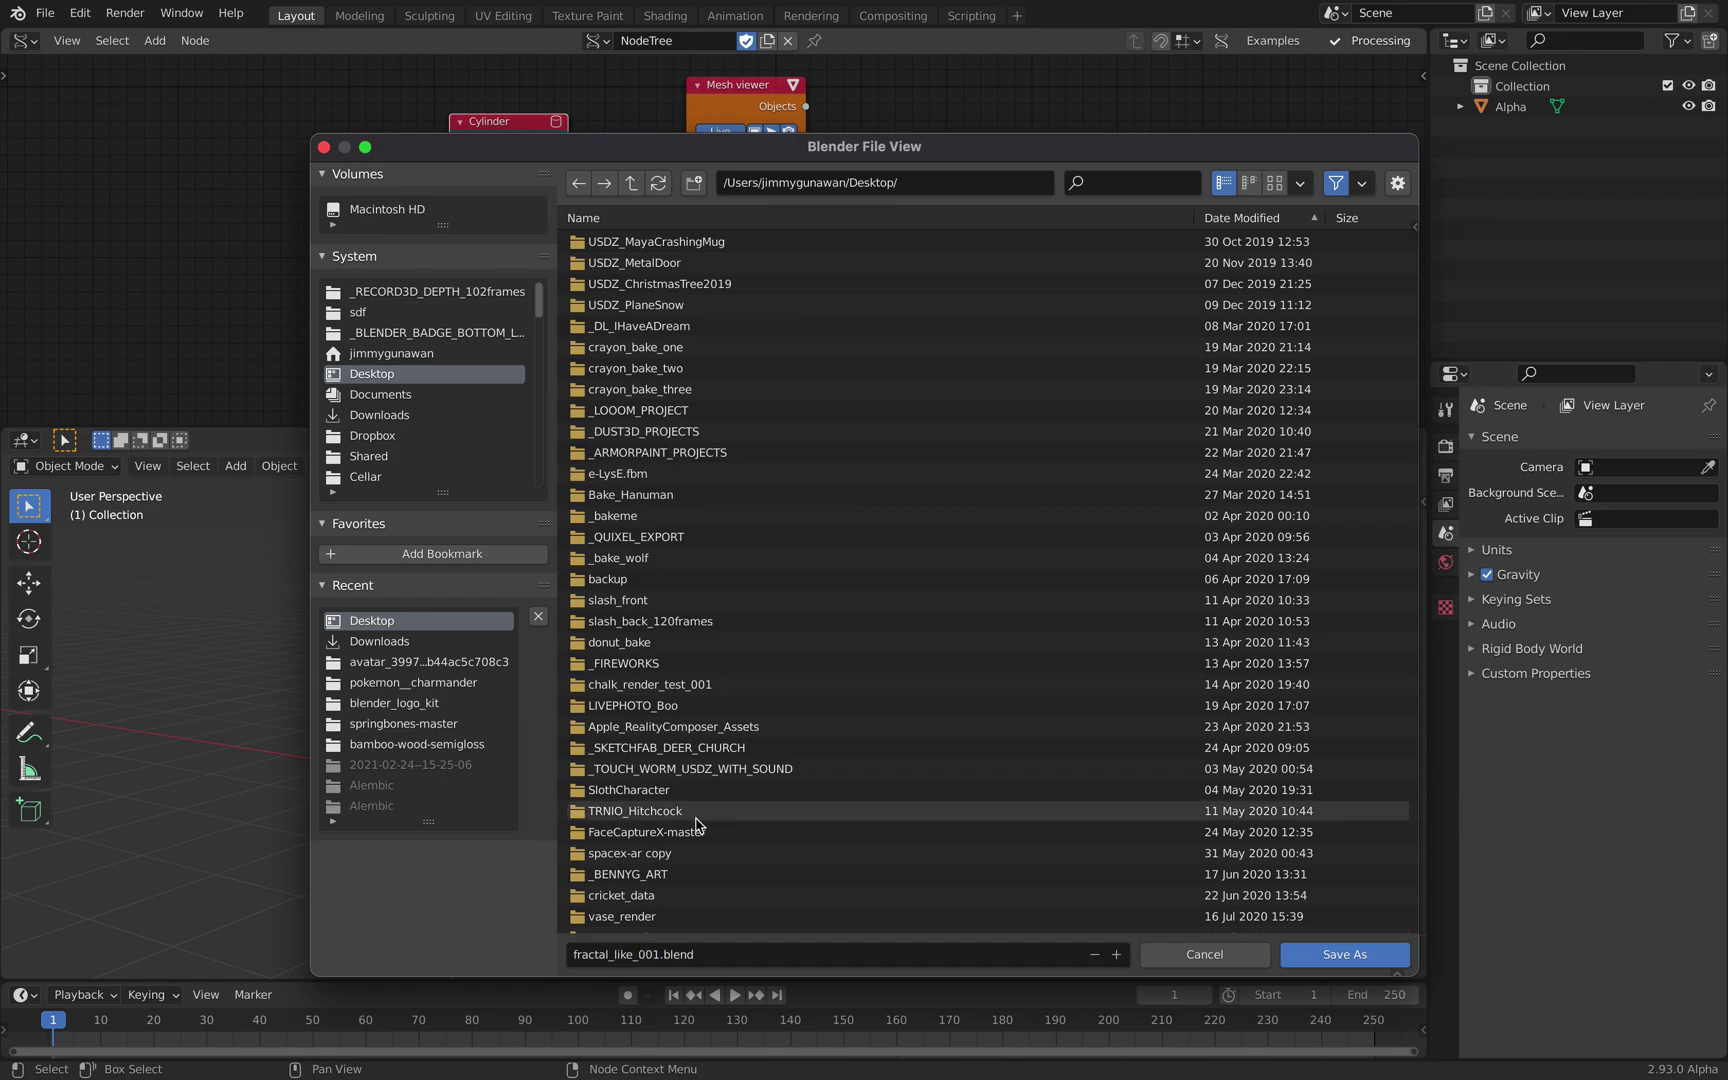
{"action": "left_click", "coordinate": [1345, 954]}
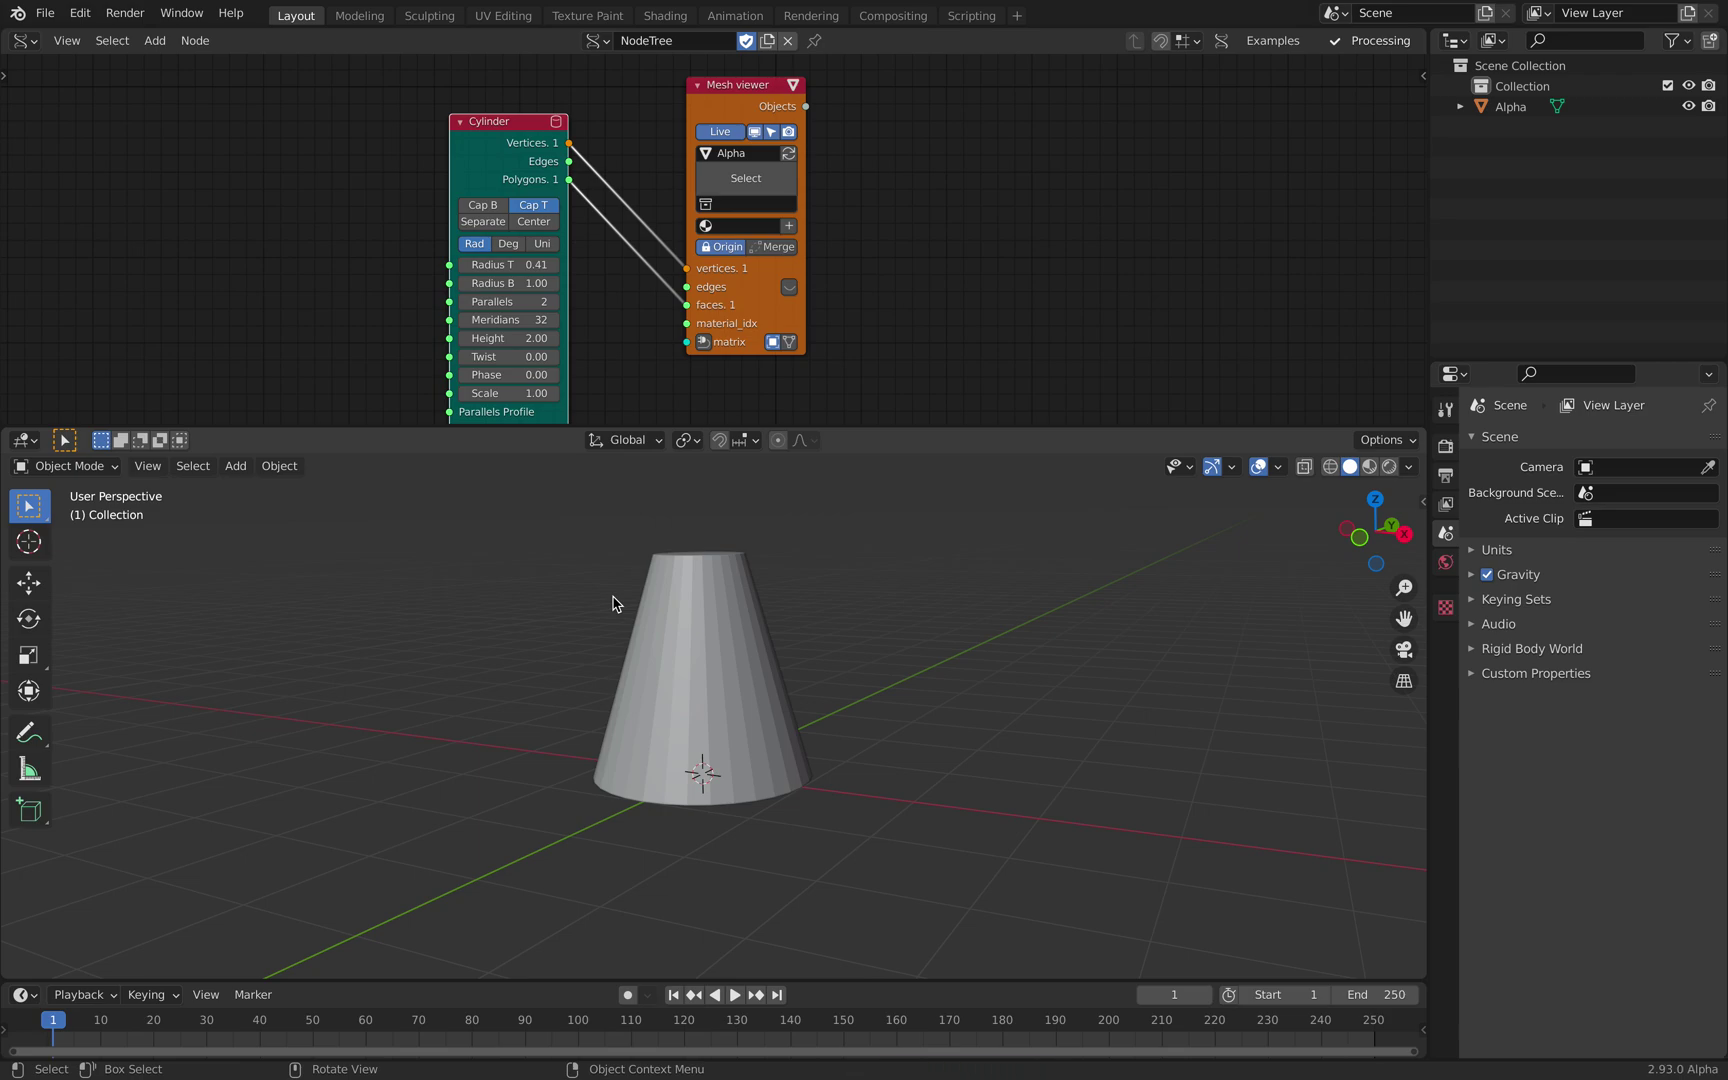
Step: Set the Cylinder node's height to 1
{"action": "middle_click_drag", "start_coordinate": [537, 328], "coordinate": [538, 323]}
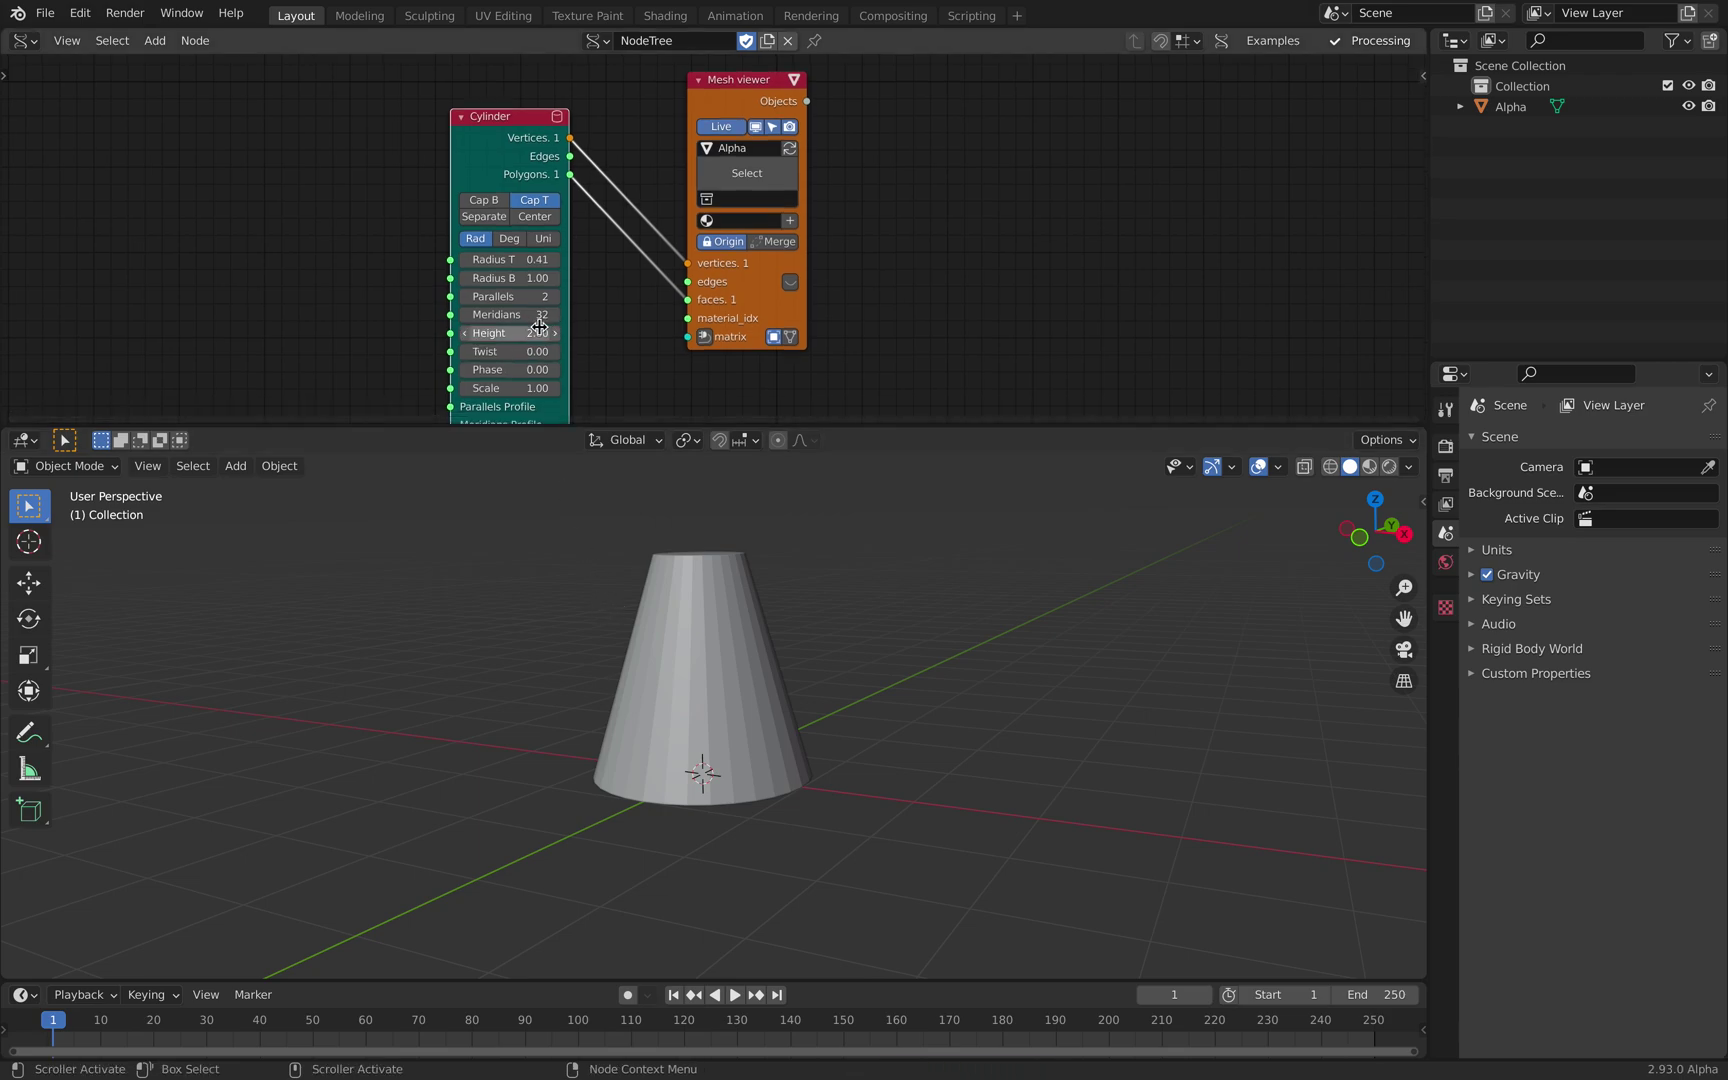
{"action": "left_click_drag", "start_coordinate": [532, 333], "coordinate": [551, 333]}
{"action": "left_click", "coordinate": [532, 333]}
{"action": "type", "text": "1"}
{"action": "key", "text": "Return"}
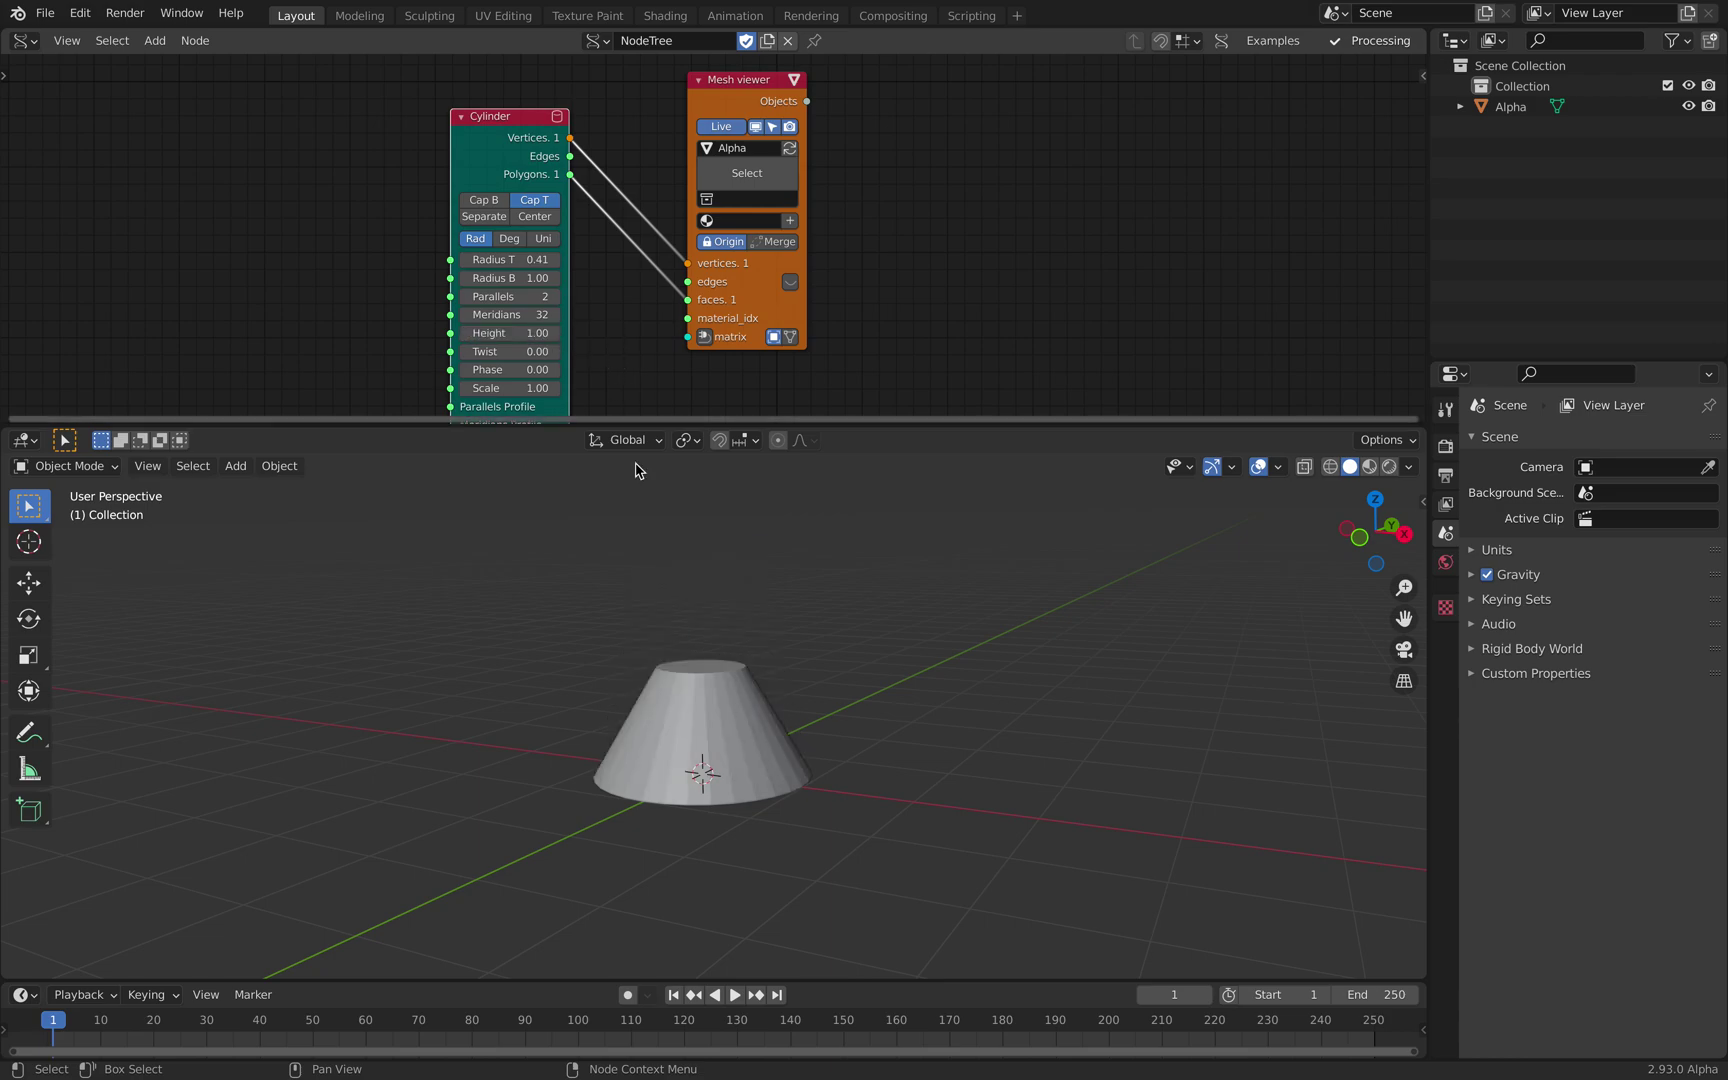
Step: Set the Cylinder node's height to 2 and save the file
{"action": "middle_click_drag", "start_coordinate": [636, 490], "coordinate": [632, 476]}
{"action": "type", "text": "2"}
{"action": "key", "text": "Return"}
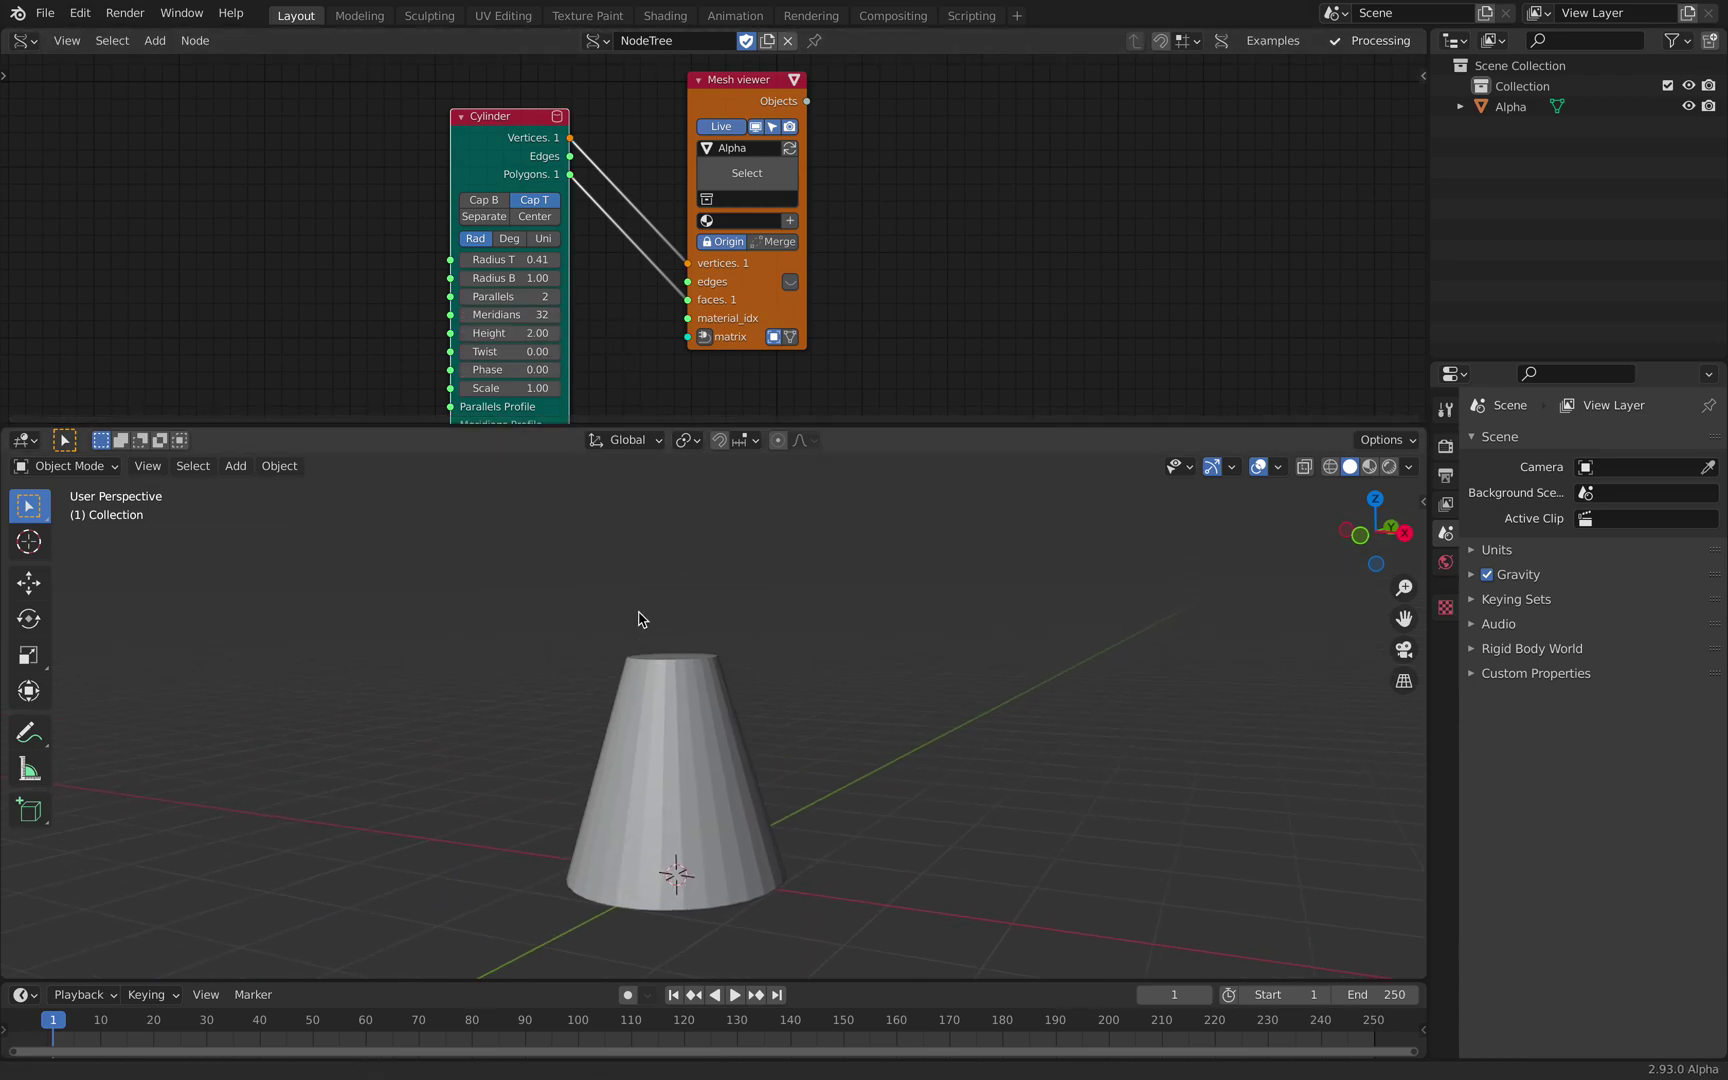
{"action": "key", "text": "ctrl+s"}
Step: Split the Sverchok node editor vertically into two side-by-side node editors
{"action": "scroll", "coordinate": [899, 292], "scroll_direction": "down", "scroll_amount": 2}
{"action": "middle_click_drag", "start_coordinate": [856, 294], "coordinate": [681, 286]}
{"action": "left_click_drag", "start_coordinate": [338, 152], "coordinate": [345, 153]}
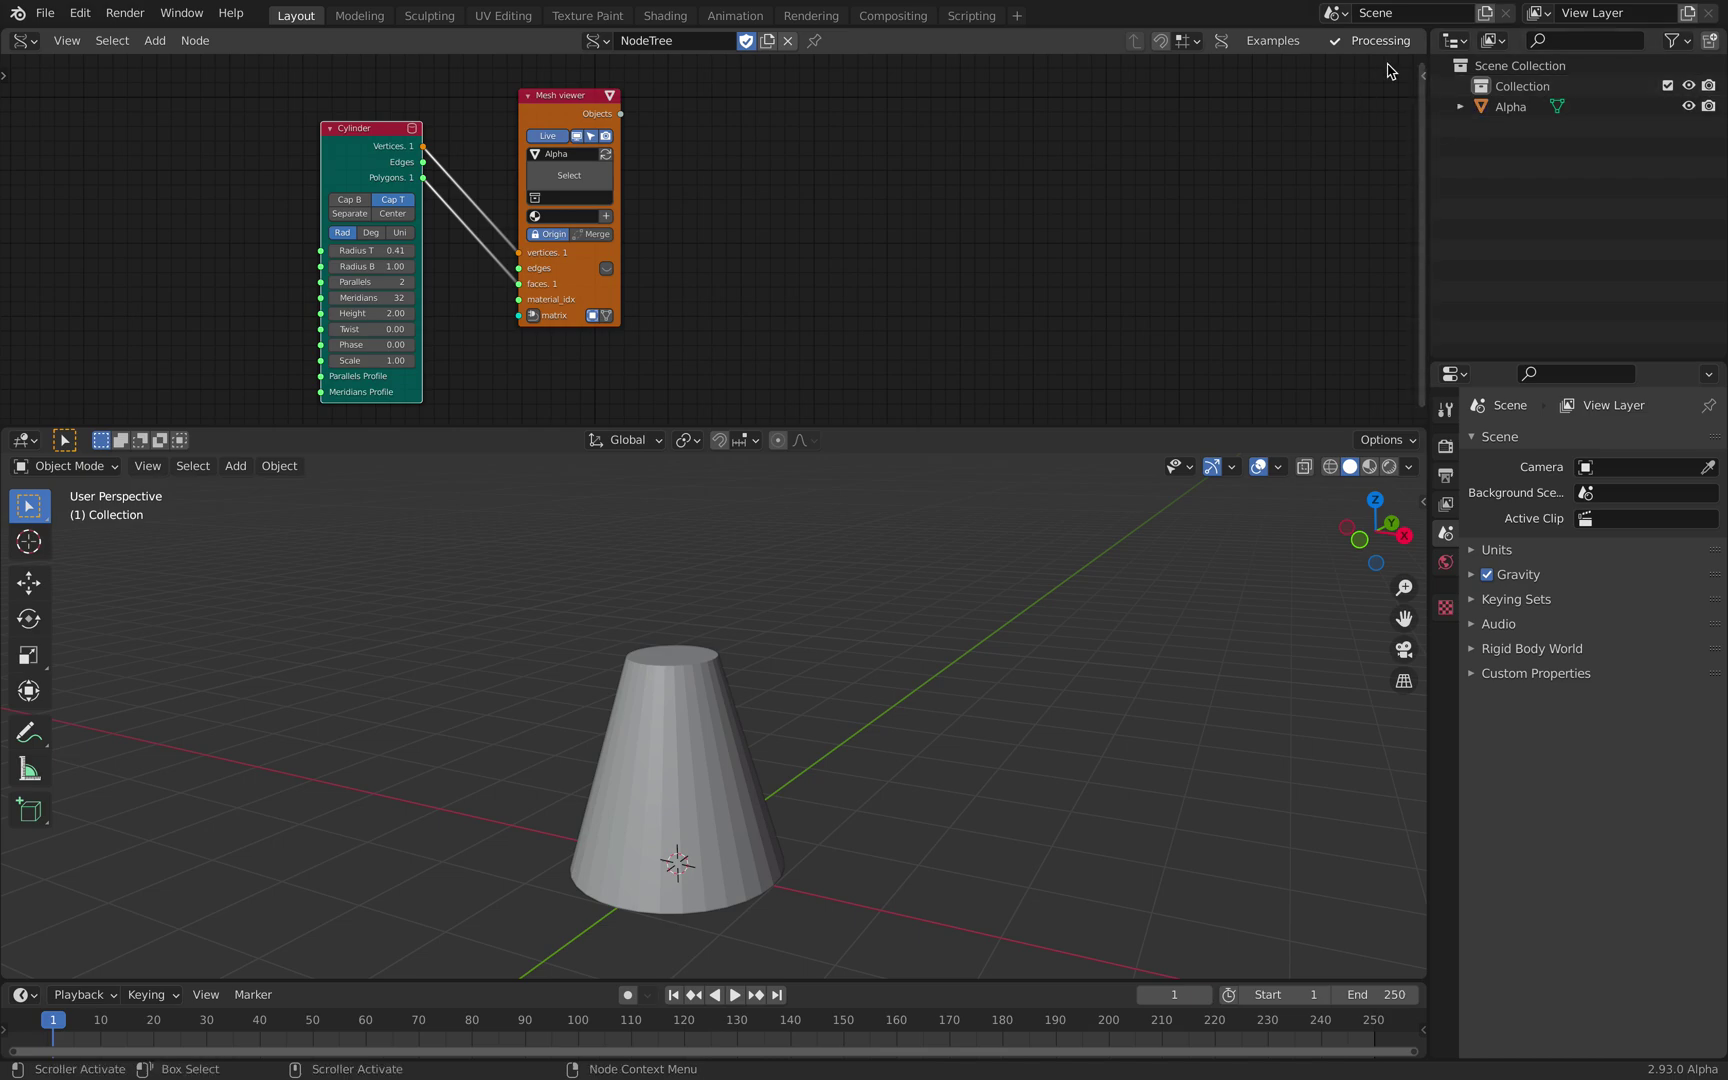
{"action": "left_click_drag", "start_coordinate": [1415, 38], "coordinate": [764, 85]}
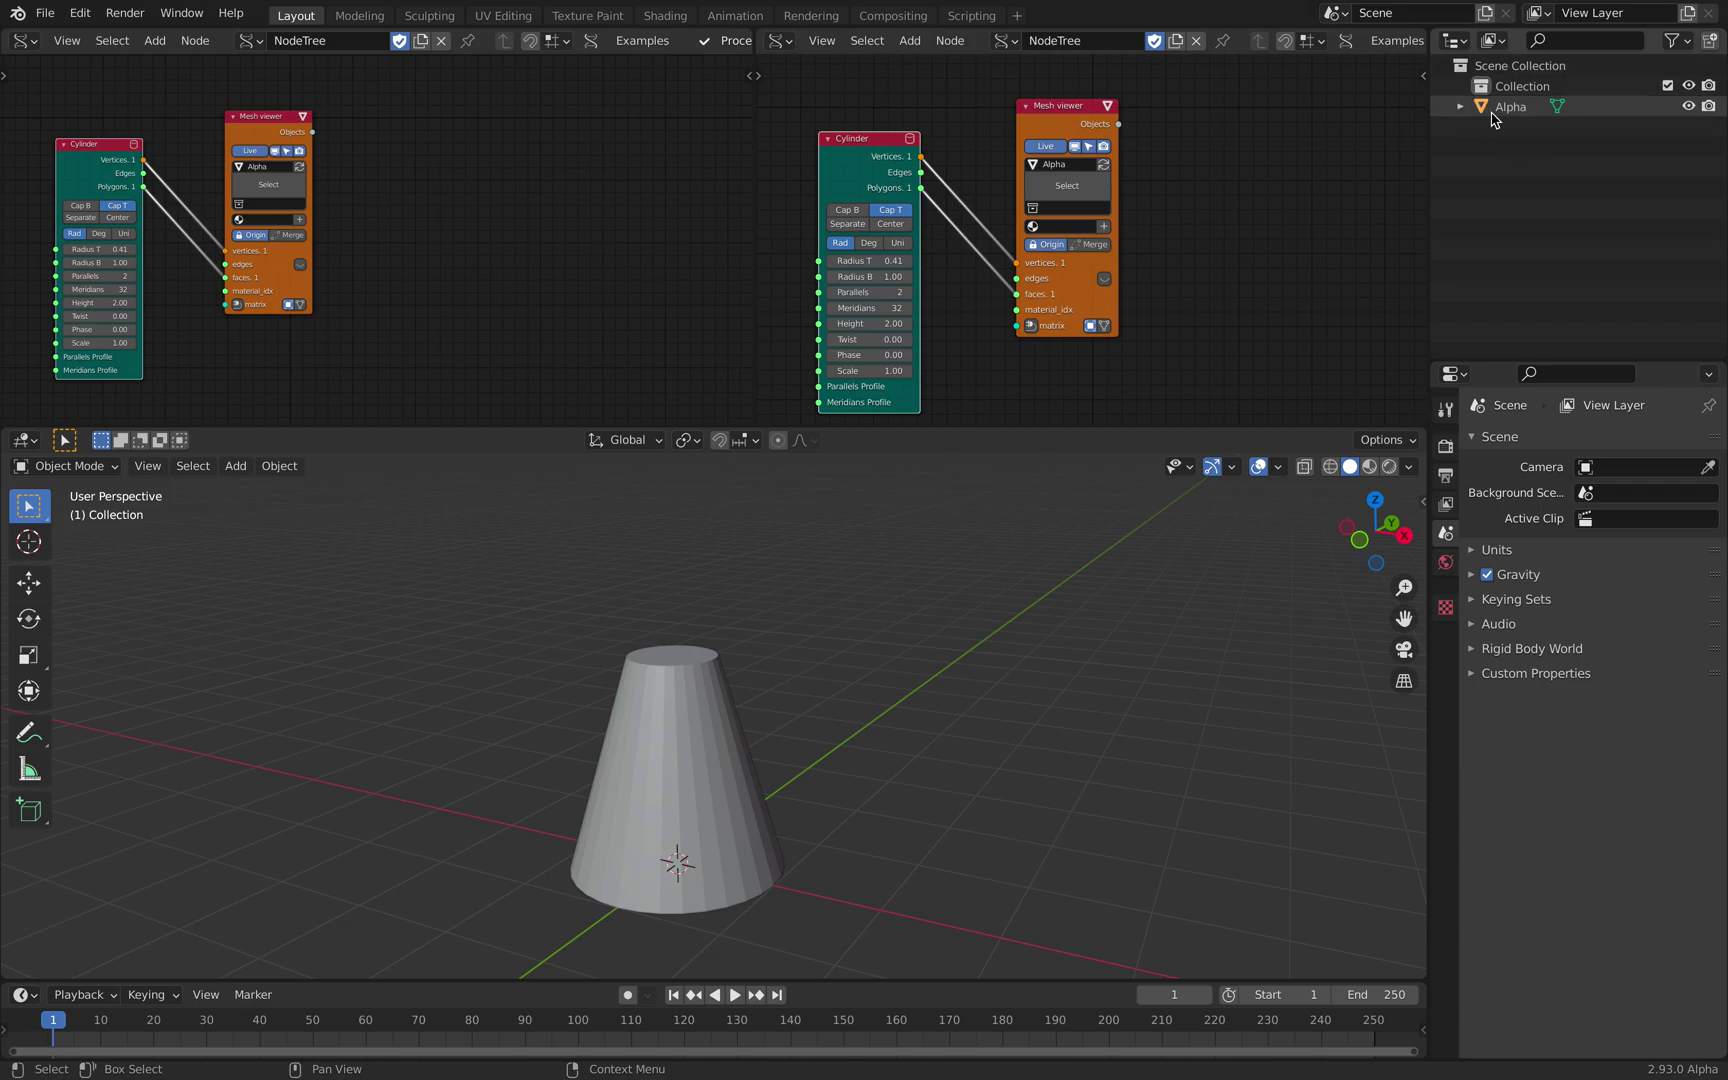
Step: Add a cube mesh and move it along the X axis to about 2.6 m, clear of the cone
{"action": "middle_click_drag", "start_coordinate": [933, 629], "coordinate": [1011, 625]}
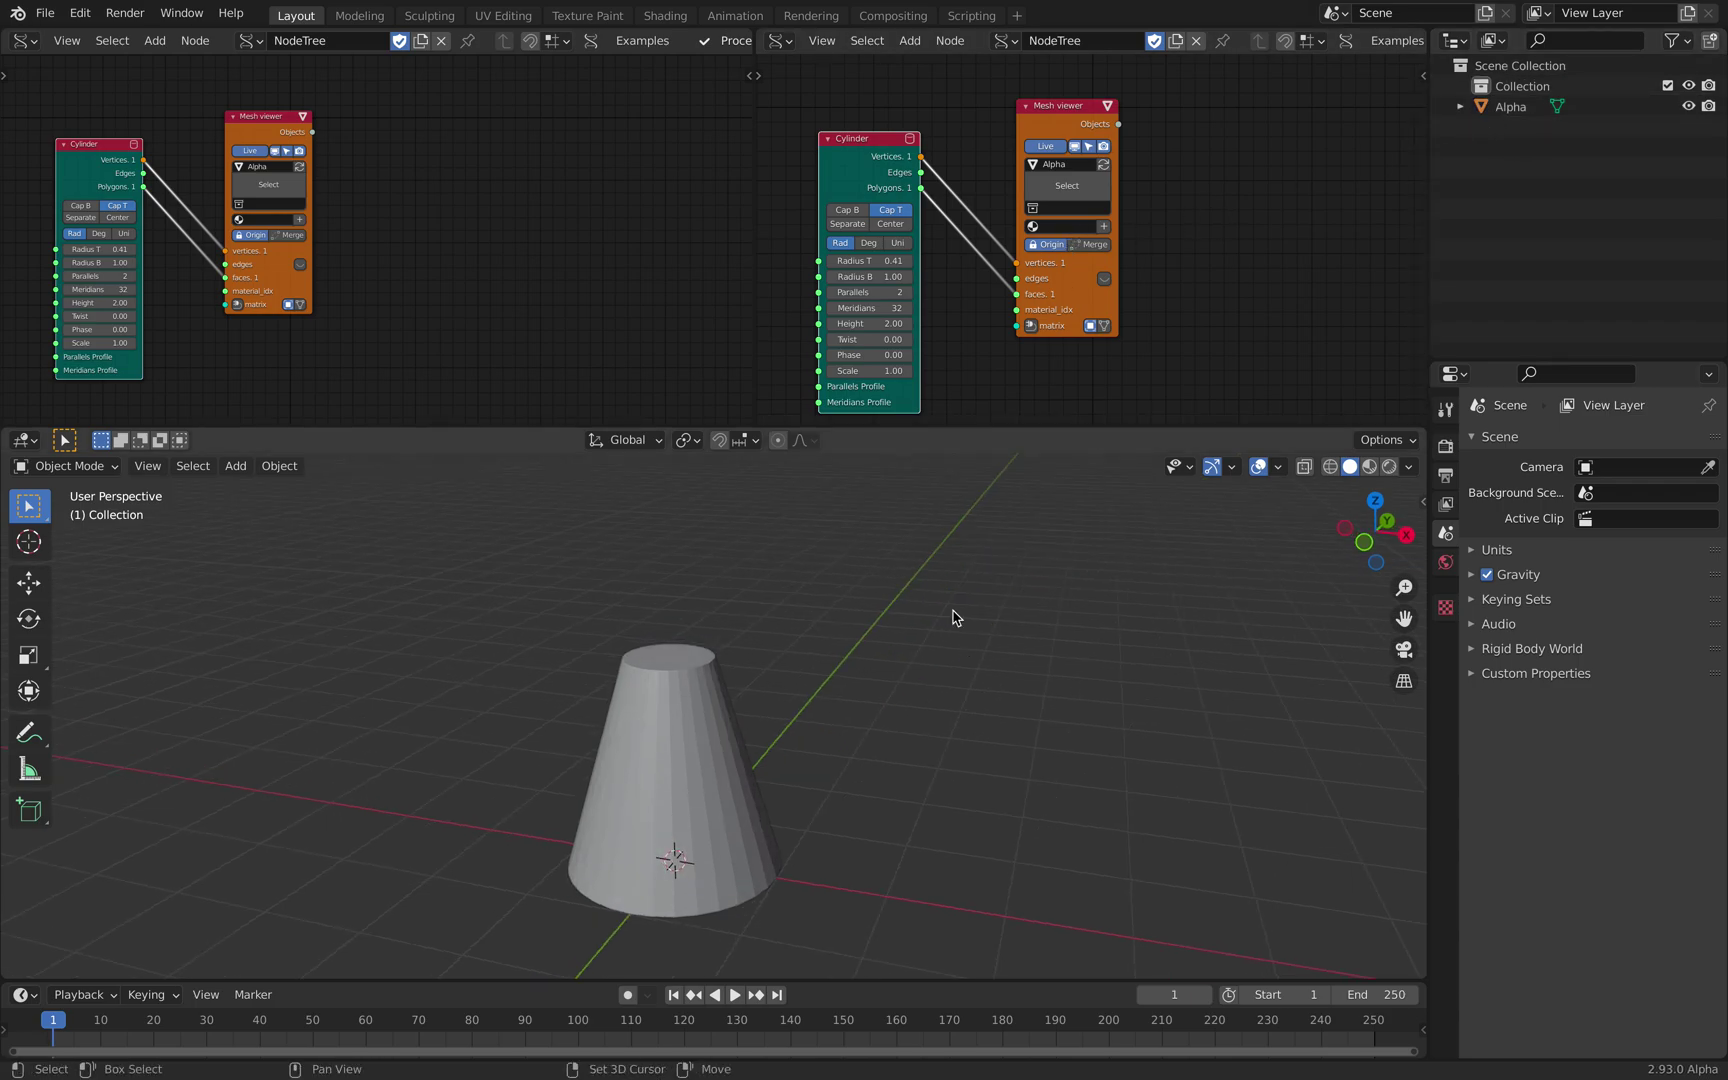
{"action": "key", "text": "shift+a"}
{"action": "left_click", "coordinate": [1033, 185]}
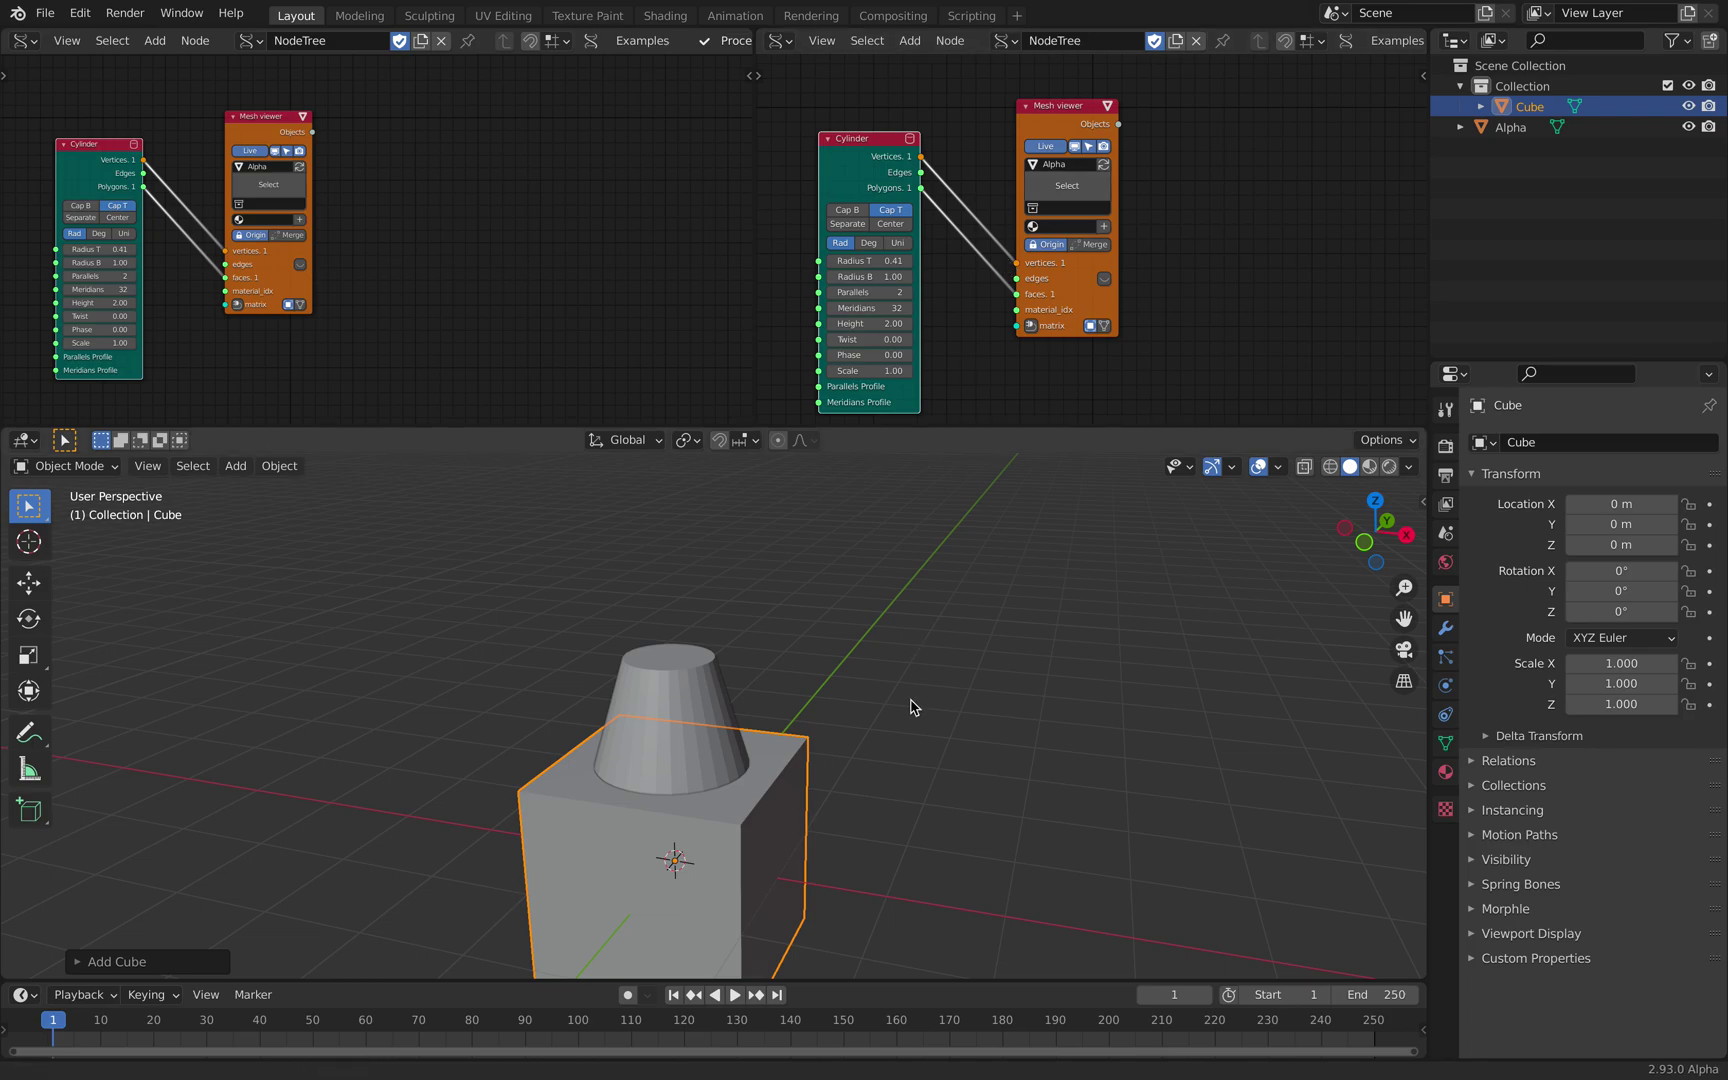
{"action": "key", "text": "g"}
{"action": "key", "text": "x"}
{"action": "left_click", "coordinate": [1044, 660]}
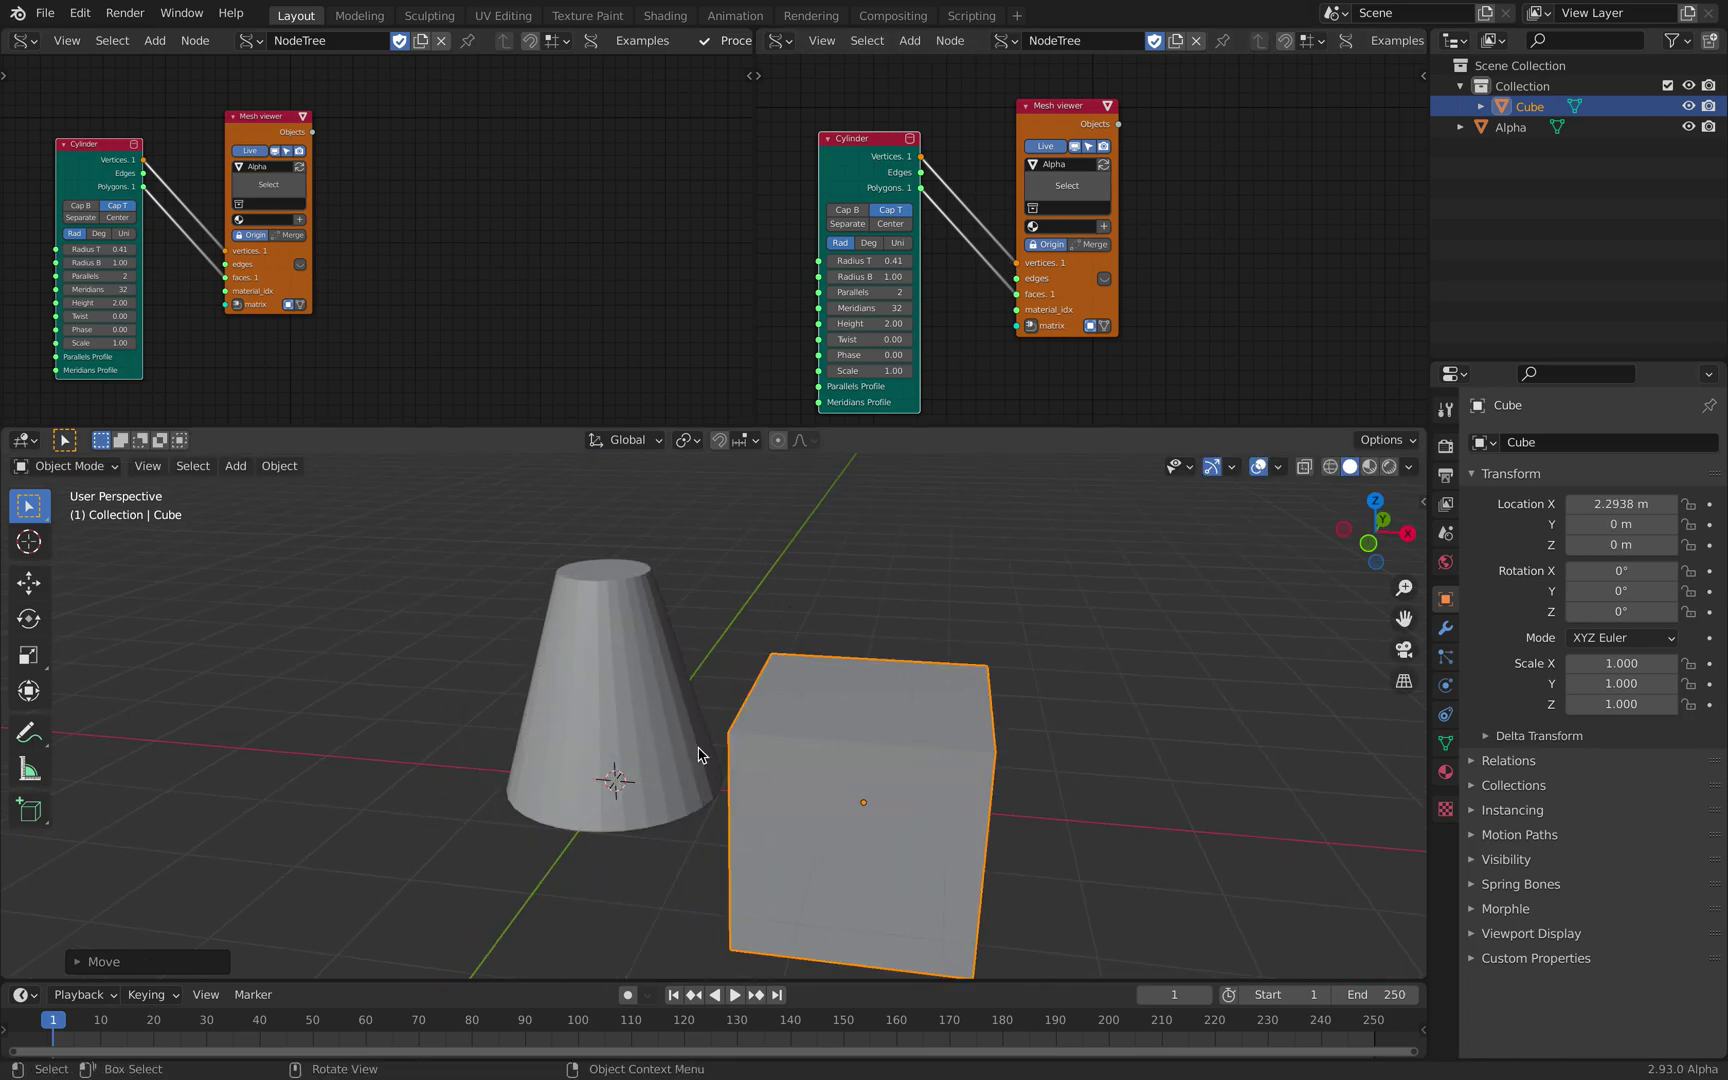
{"action": "middle_click_drag", "start_coordinate": [698, 754], "coordinate": [913, 755]}
{"action": "key", "text": "g"}
{"action": "key", "text": "x"}
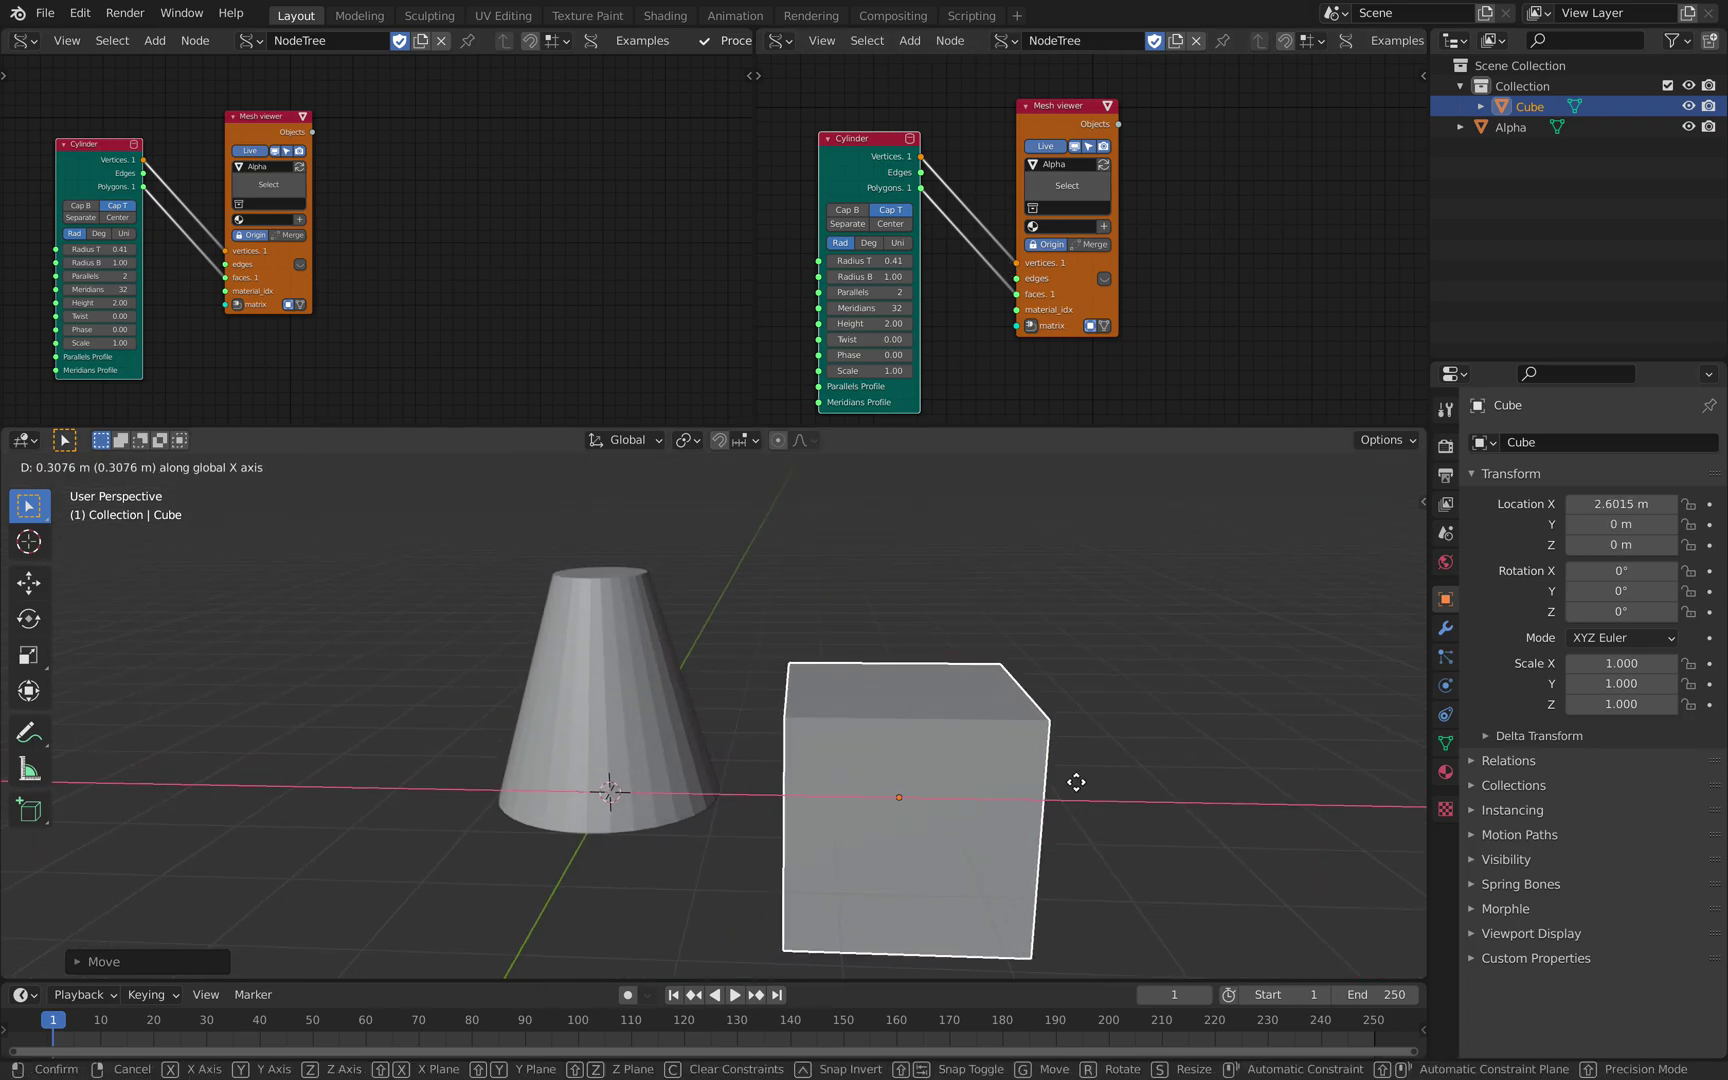
{"action": "left_click", "coordinate": [1072, 783]}
Step: Widen the second node editor, switch it to the Geometry Node Editor and create a new geometry node tree for the cube
{"action": "left_click_drag", "start_coordinate": [760, 104], "coordinate": [338, 100]}
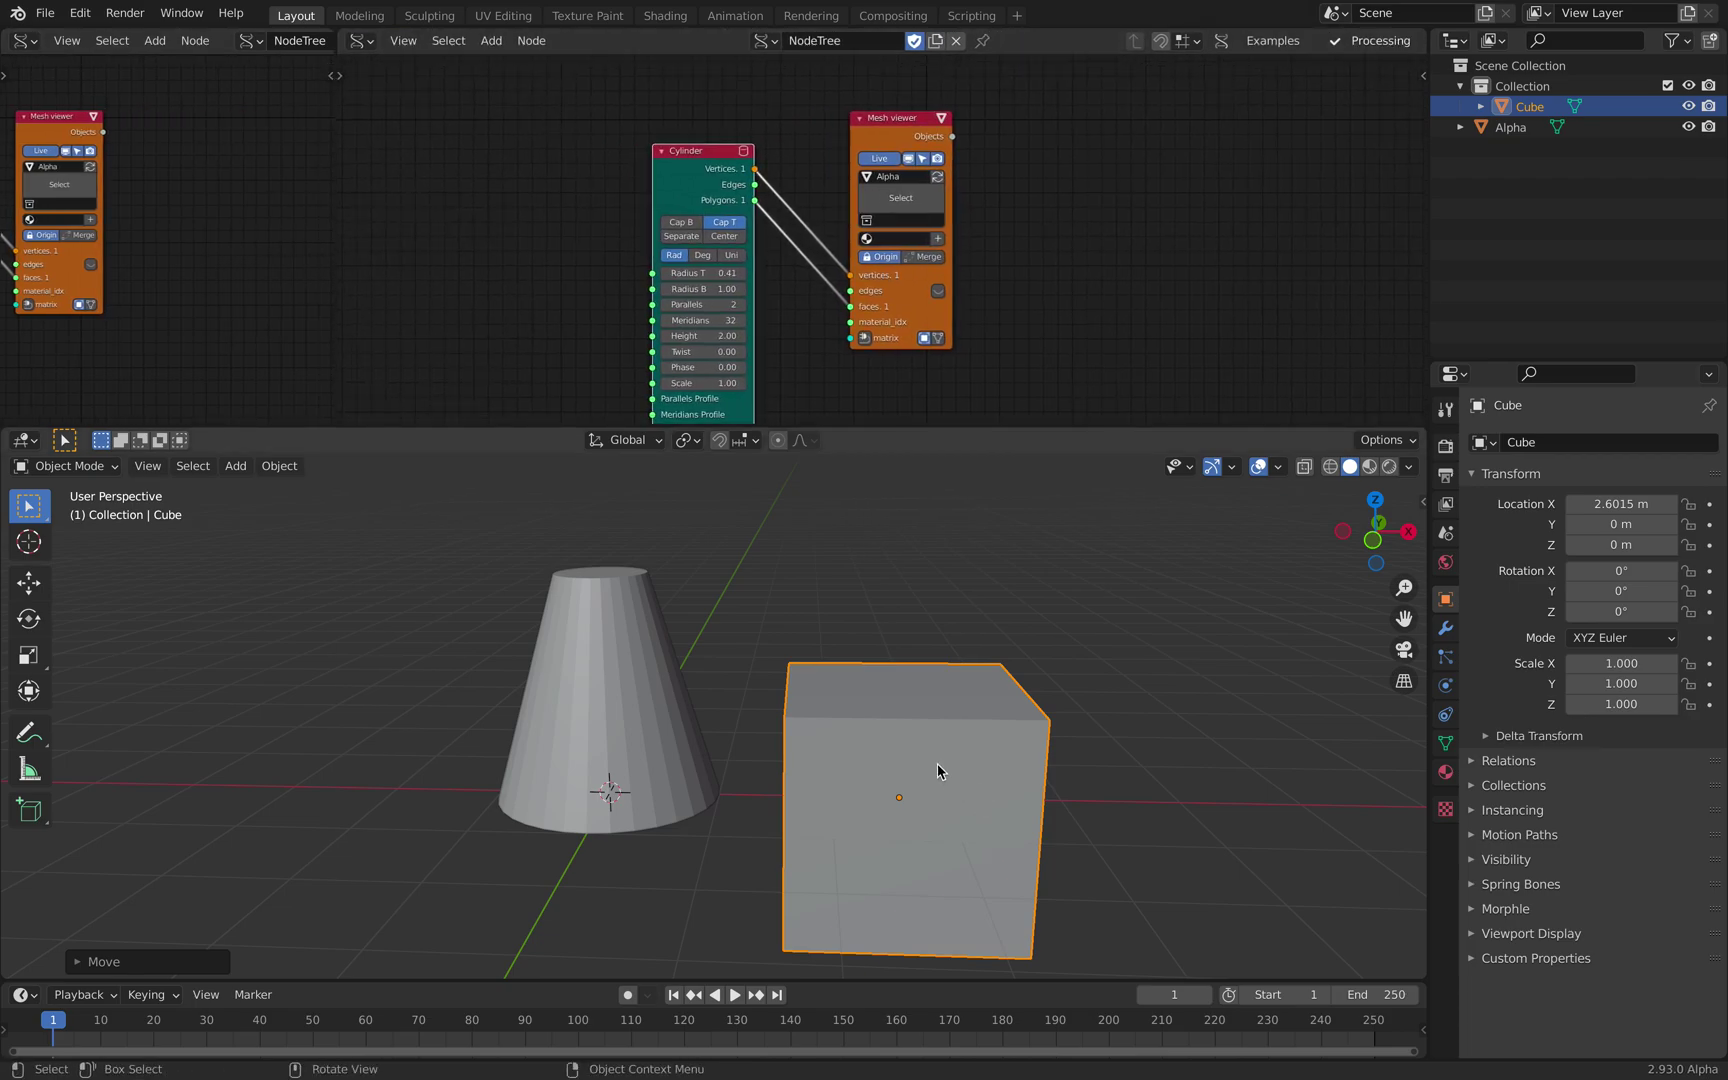
{"action": "left_click", "coordinate": [361, 43]}
{"action": "left_click", "coordinate": [440, 237]}
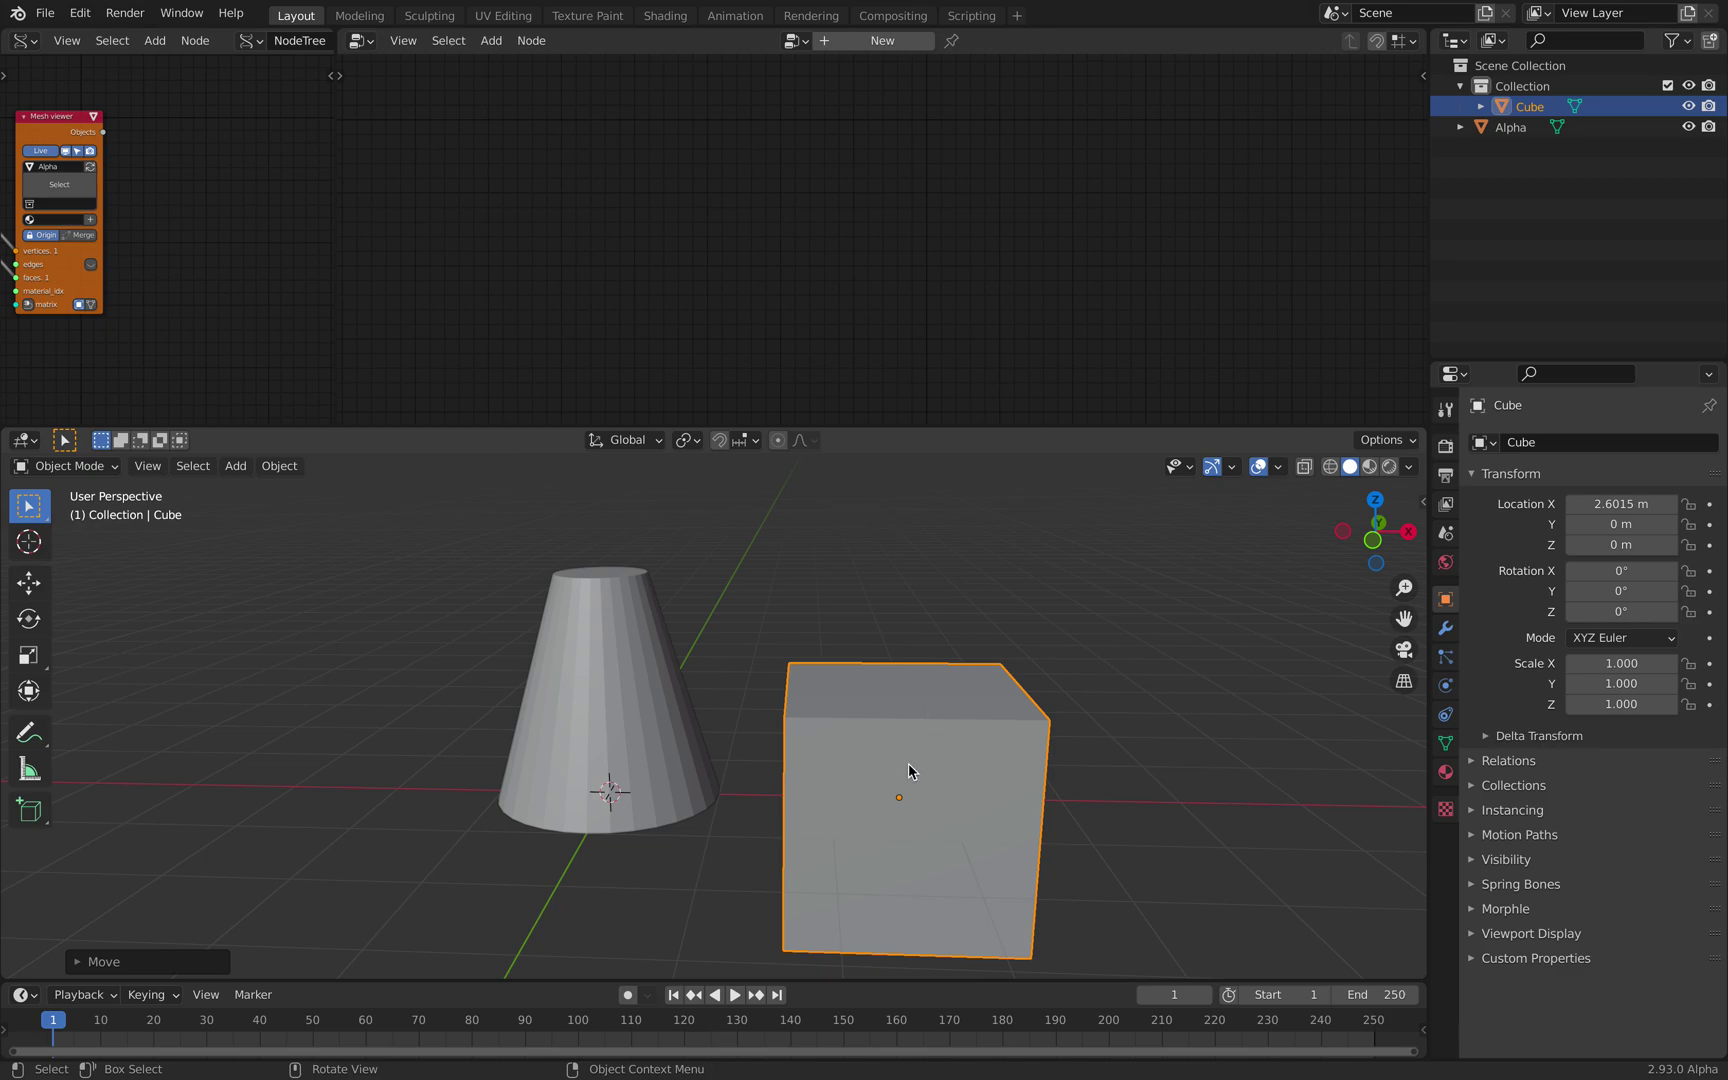
{"action": "left_click", "coordinate": [853, 45]}
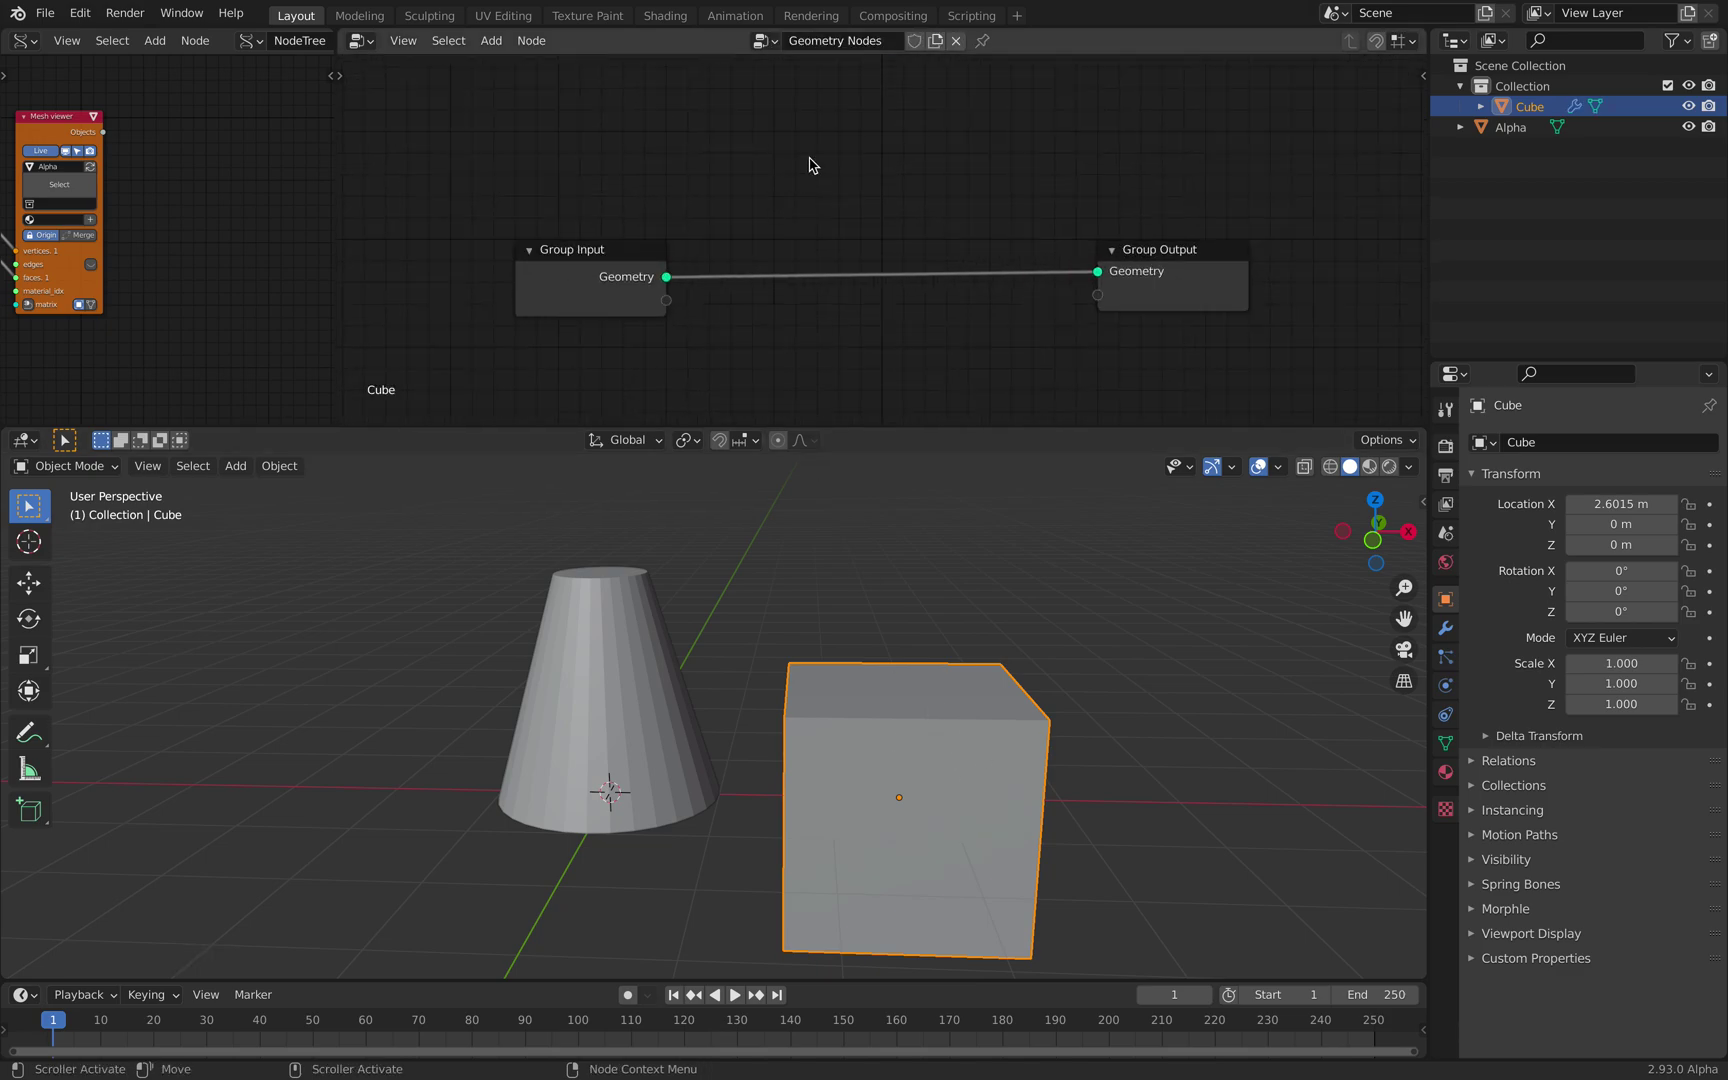
Step: Insert a Point Distribute node on the link between Group Input and Group Output
{"action": "key", "text": "shift+a"}
{"action": "mouse_move", "coordinate": [810, 165]}
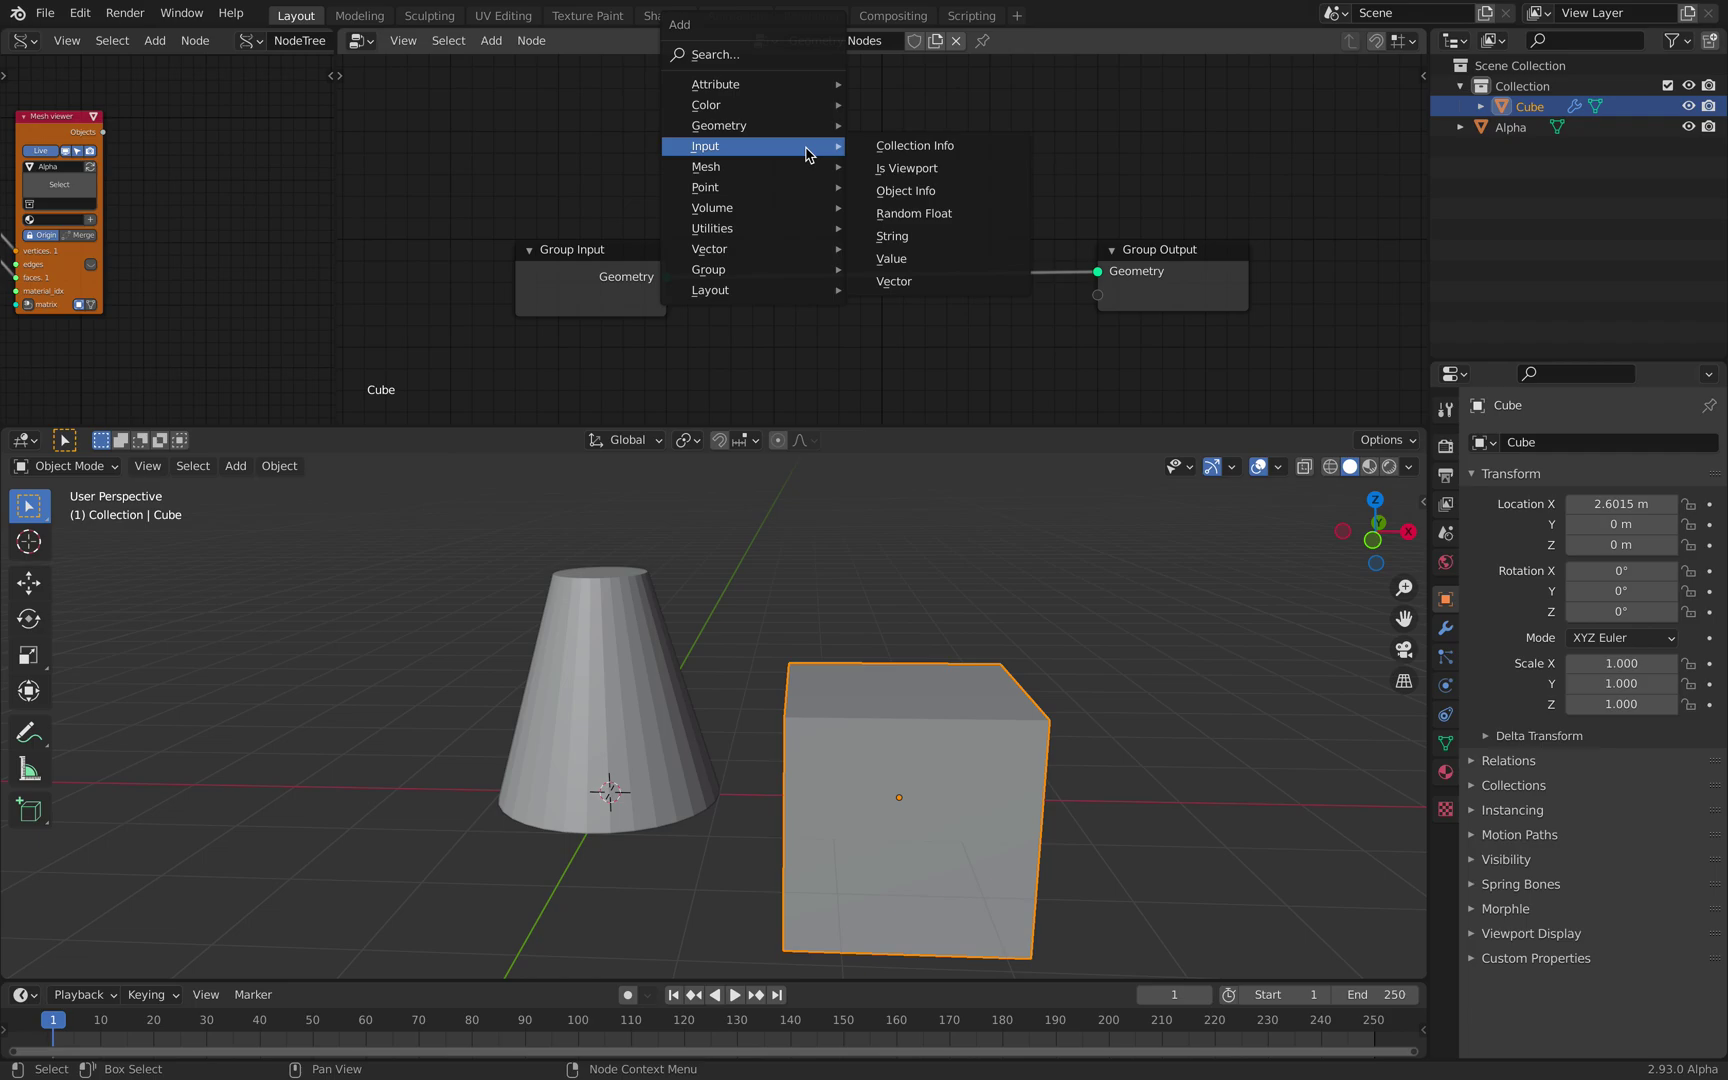
{"action": "left_click", "coordinate": [772, 55]}
{"action": "type", "text": "dis"}
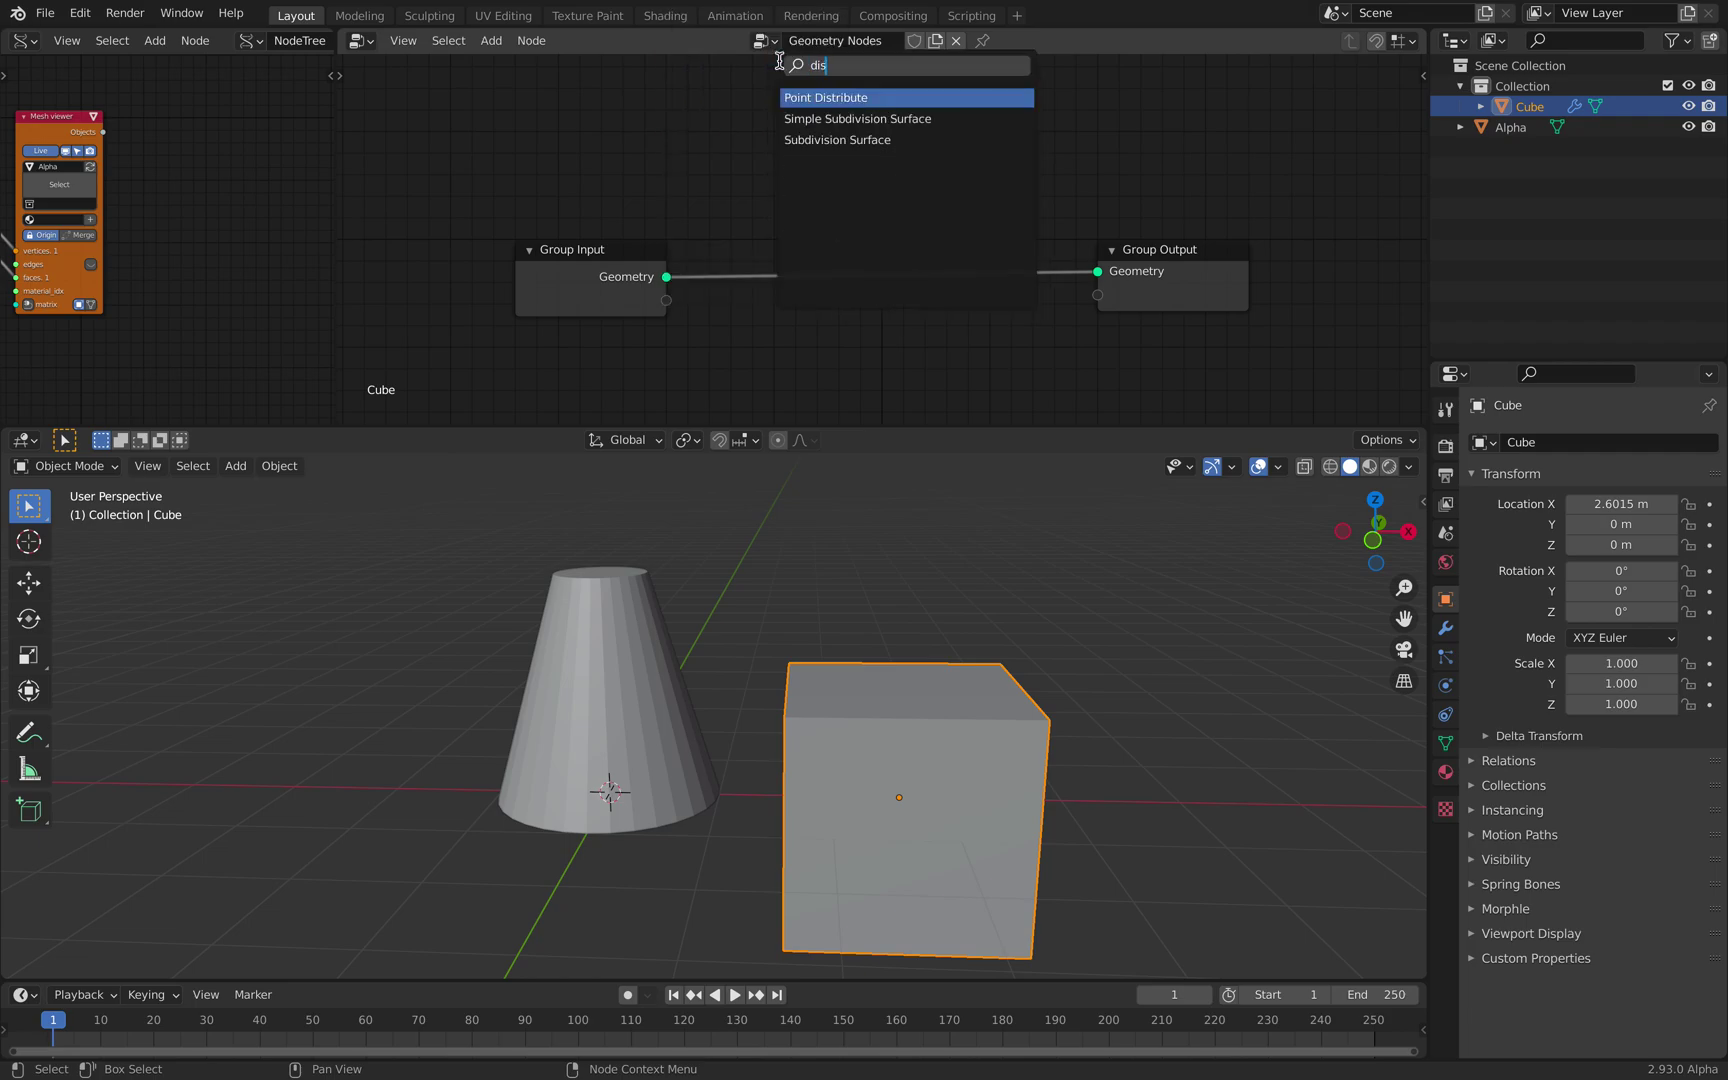
{"action": "key", "text": "Return"}
{"action": "left_click", "coordinate": [740, 168]}
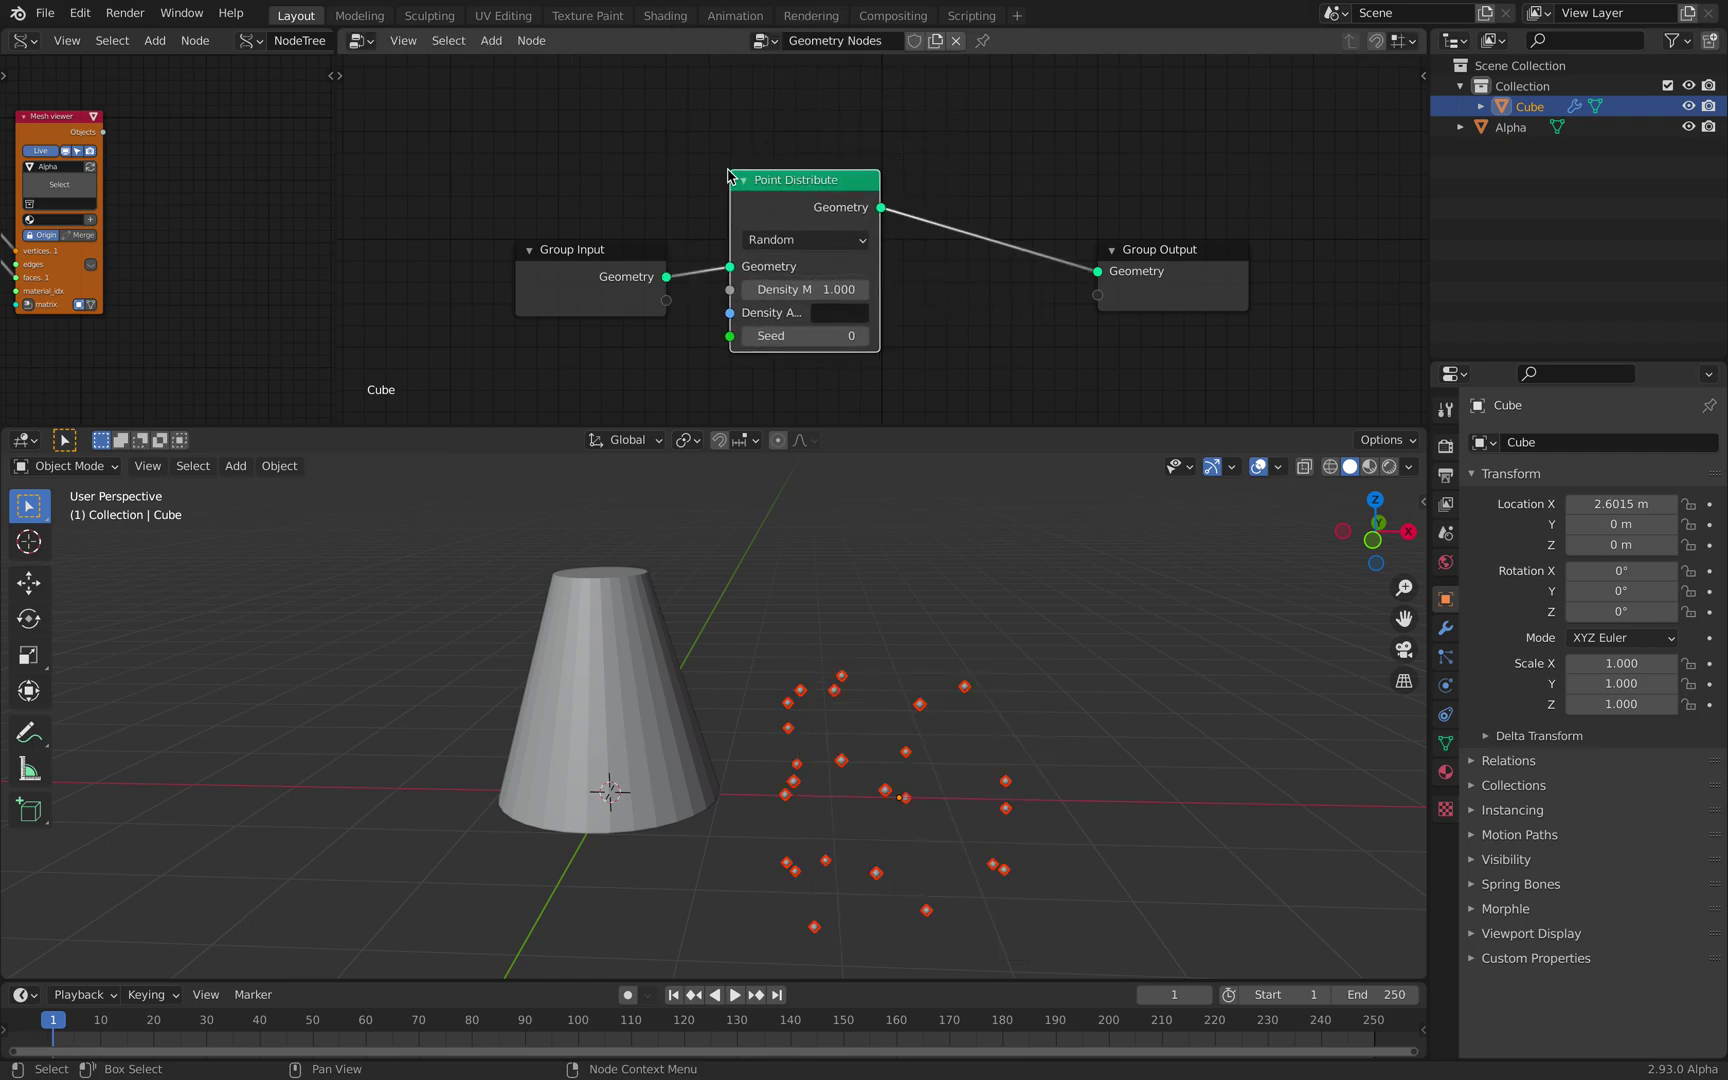
Step: Raise Point Distribute's maximum density to 7.2 and move the Group Output node farther away to make room
{"action": "left_click_drag", "start_coordinate": [827, 297], "coordinate": [905, 290]}
{"action": "key", "text": "Home"}
{"action": "left_click_drag", "start_coordinate": [1014, 270], "coordinate": [1198, 250]}
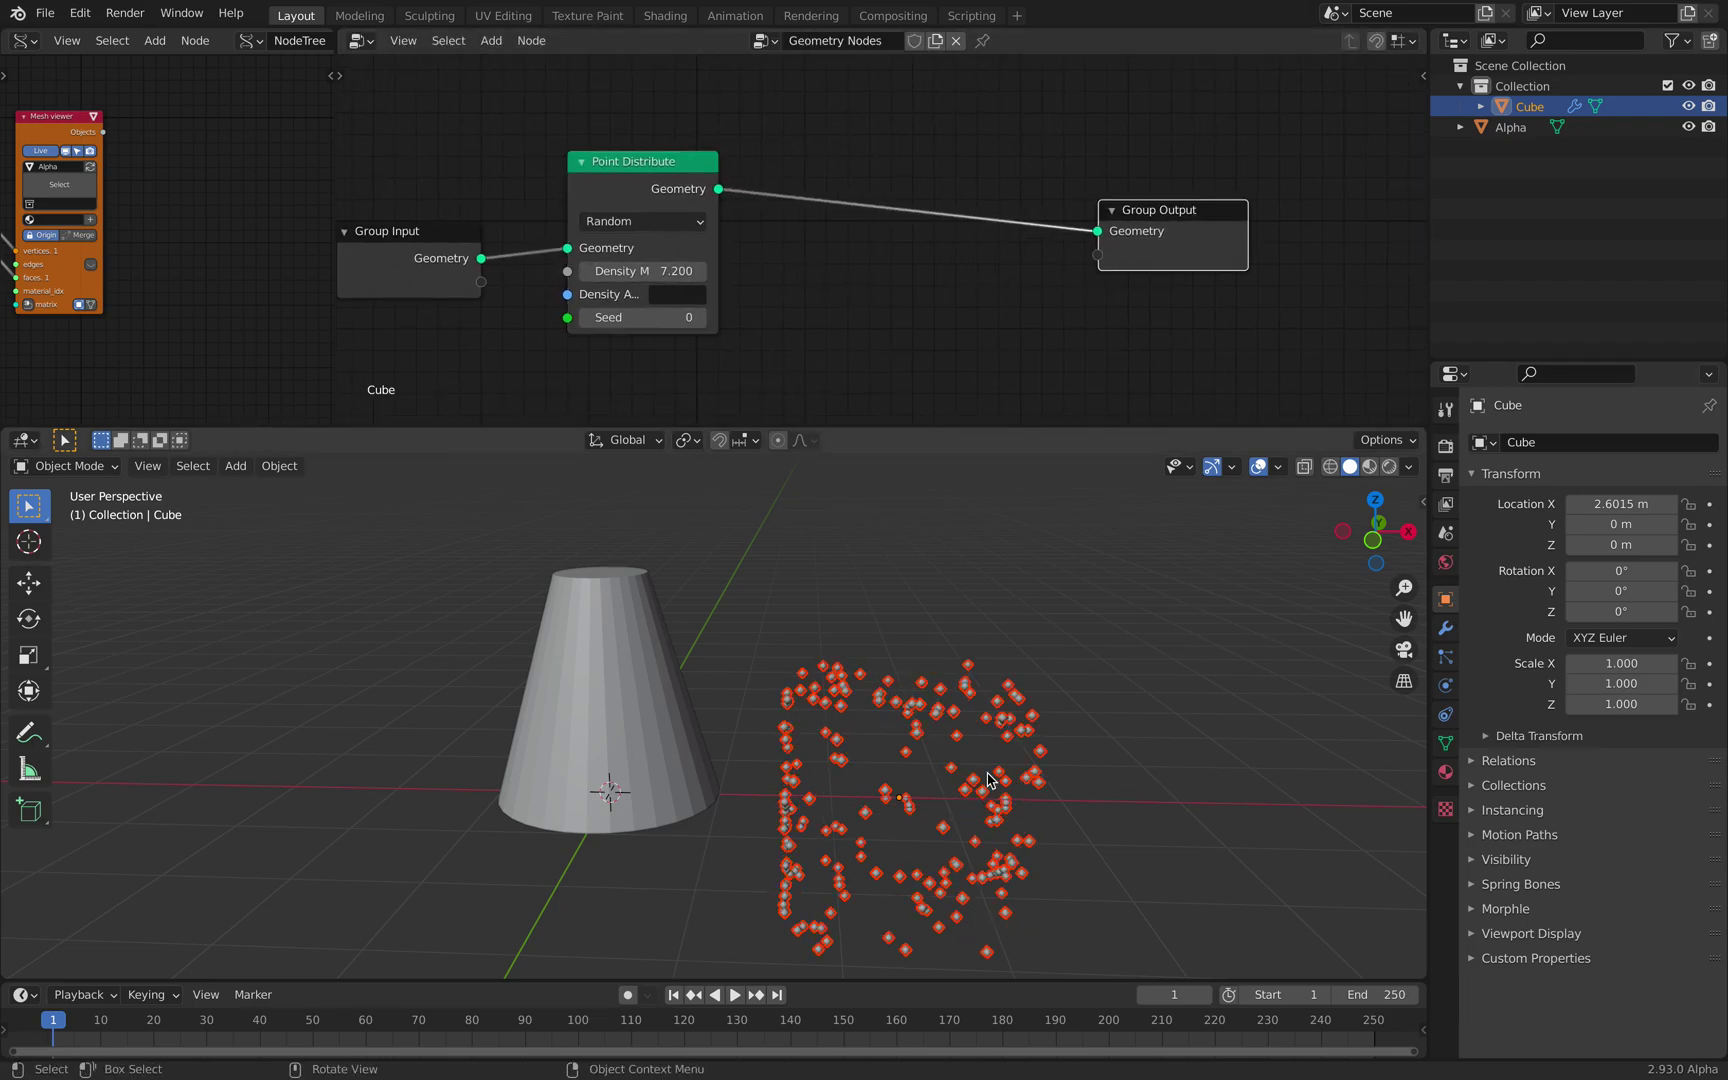
Step: Insert a Point Instance node between Point Distribute and Group Output and set its object to the Alpha cone
{"action": "middle_click_drag", "start_coordinate": [927, 349], "coordinate": [922, 355]}
{"action": "key", "text": "shift+a"}
{"action": "left_click", "coordinate": [901, 308]}
{"action": "type", "text": "insta"}
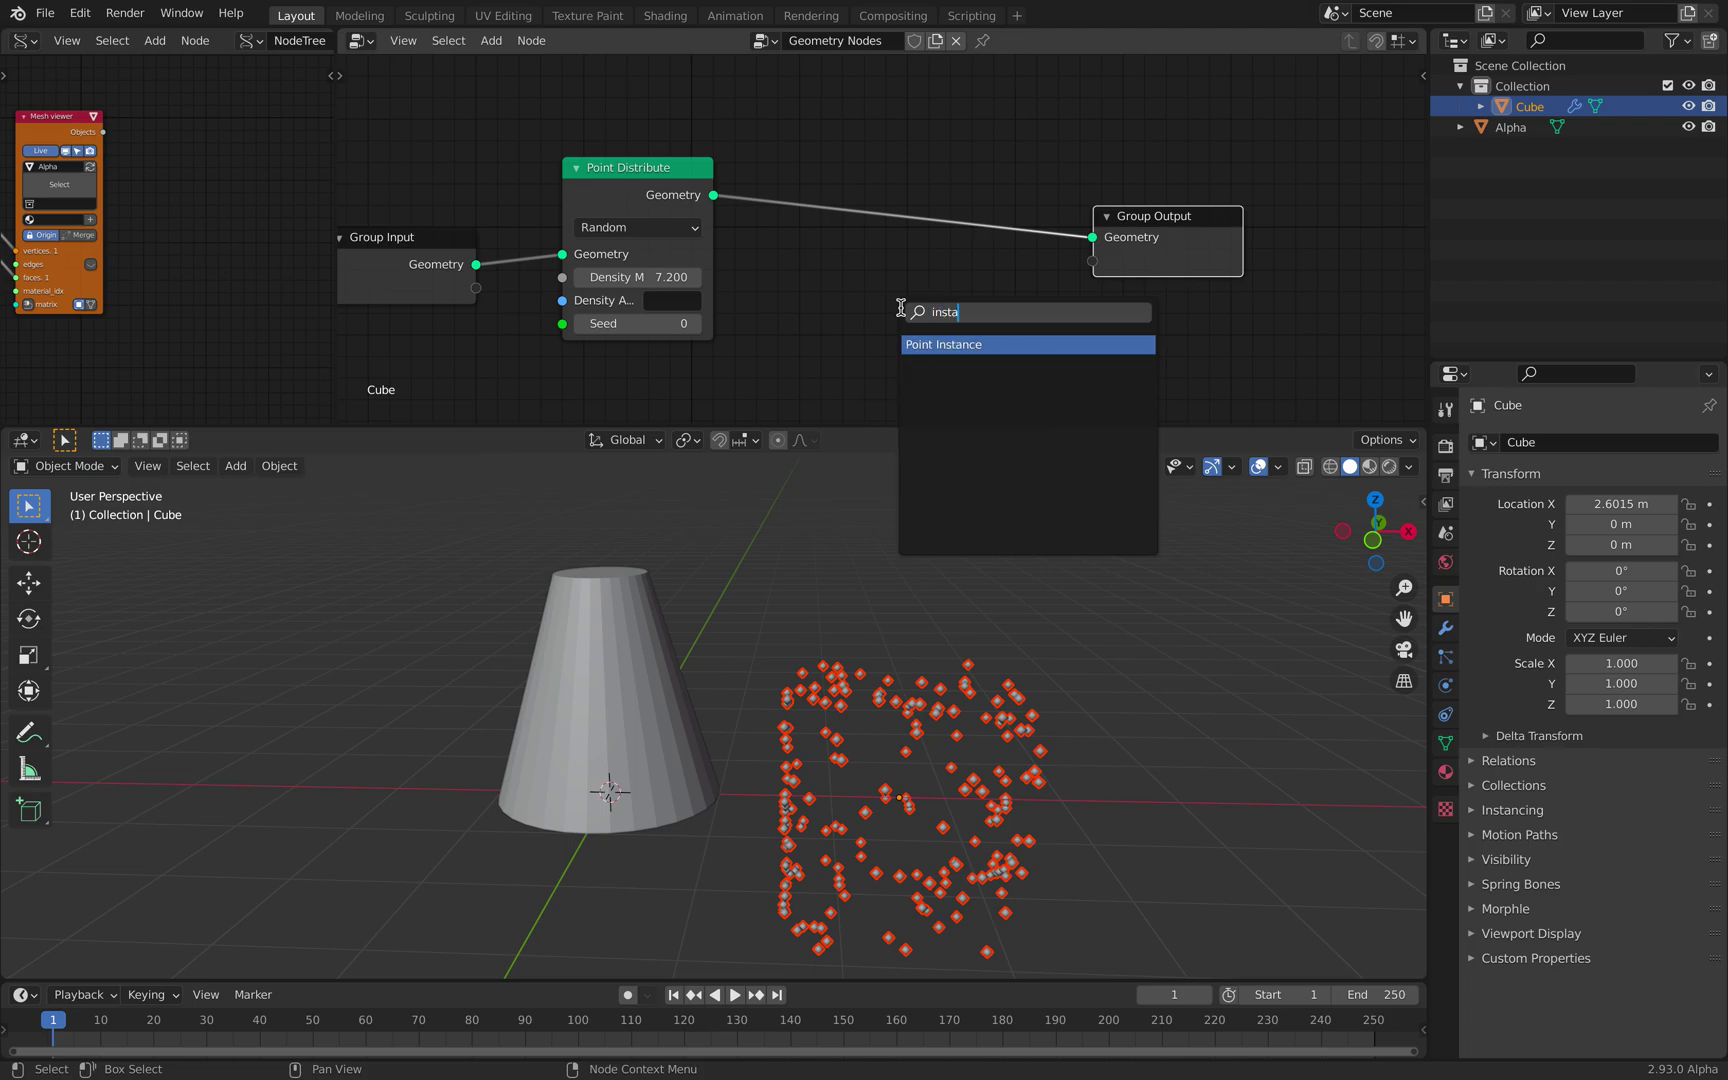
{"action": "key", "text": "Return"}
{"action": "left_click", "coordinate": [845, 135]}
{"action": "left_click", "coordinate": [971, 255]}
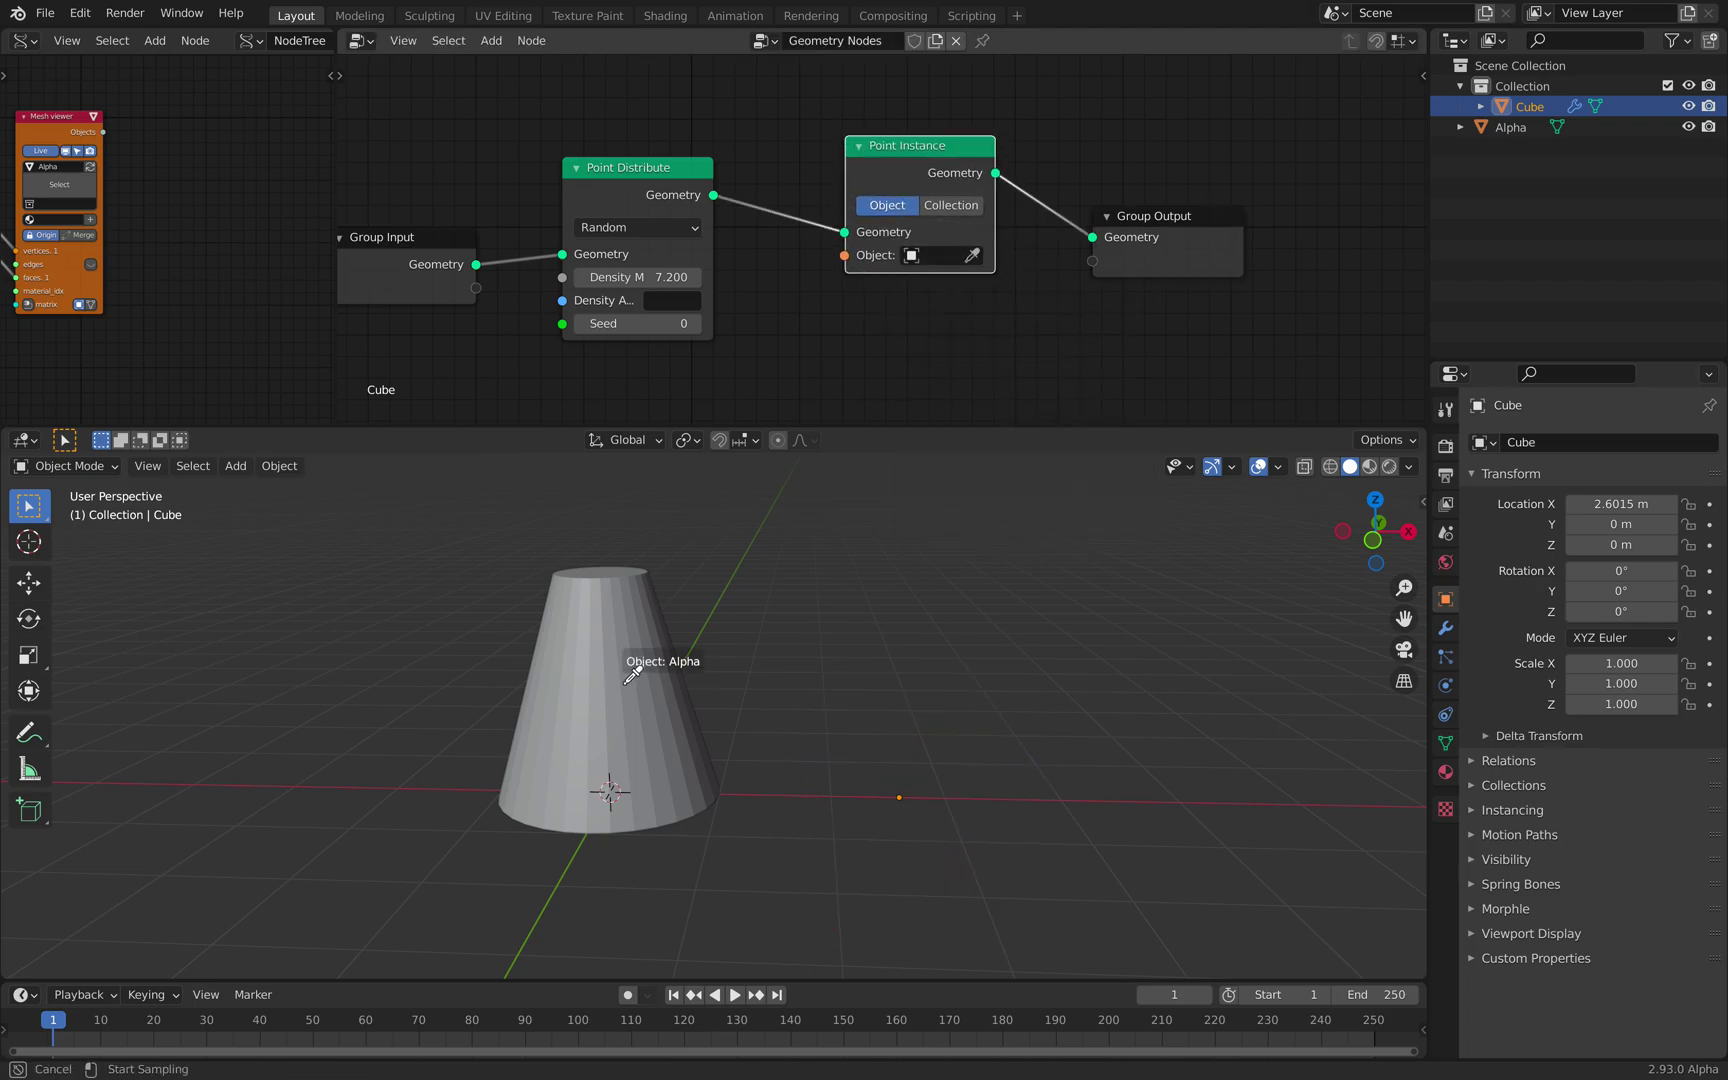
{"action": "left_click", "coordinate": [621, 689]}
Step: Move the cube object farther from the cone, to about X 4.26 m, Y 0.23 m, Z 0.27 m
{"action": "scroll", "coordinate": [630, 681], "scroll_direction": "down", "scroll_amount": 1}
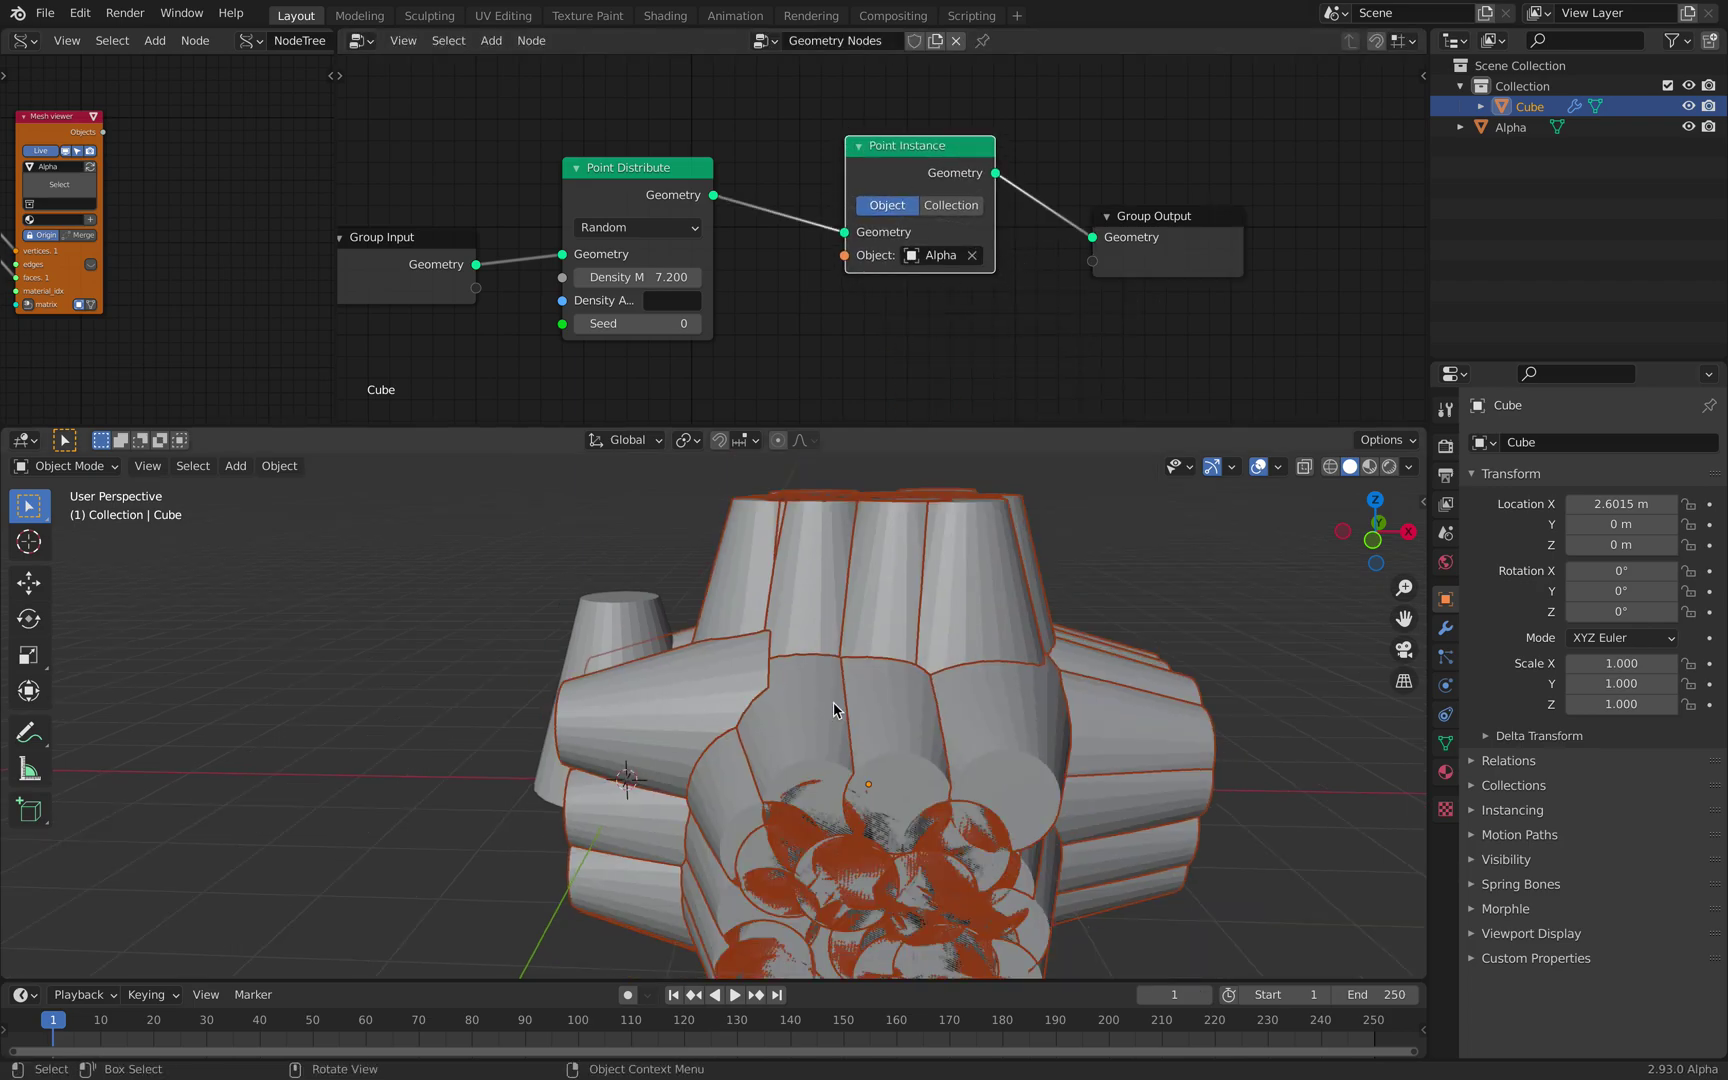
{"action": "key", "text": "g"}
{"action": "left_click", "coordinate": [954, 688]}
{"action": "scroll", "coordinate": [945, 703], "scroll_direction": "down", "scroll_amount": 2}
{"action": "key", "text": "g"}
{"action": "left_click", "coordinate": [960, 702]}
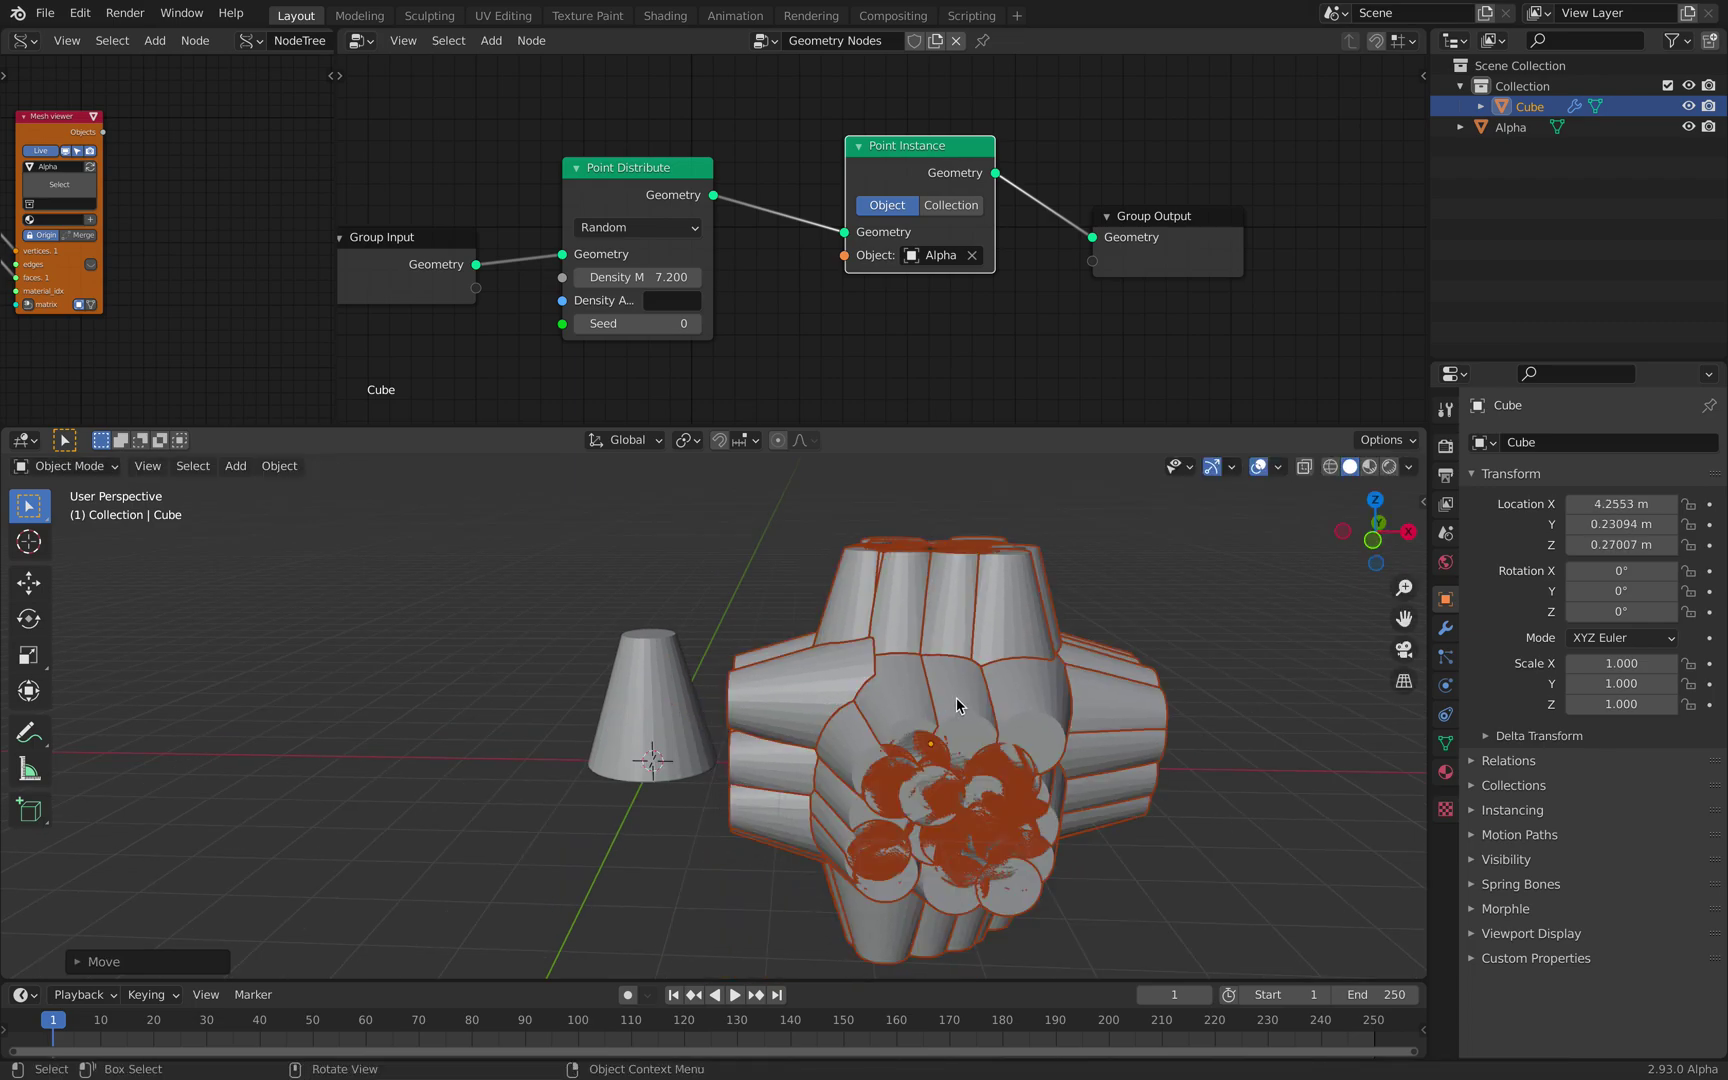
Step: Raise Point Distribute's maximum density to 10.2 and save the file
{"action": "middle_click_drag", "start_coordinate": [957, 704], "coordinate": [940, 670]}
{"action": "mouse_move", "coordinate": [656, 277]}
{"action": "left_mouse_down"}
{"action": "mouse_move", "coordinate": [702, 277]}
{"action": "mouse_move", "coordinate": [686, 277]}
{"action": "left_mouse_up"}
{"action": "scroll", "coordinate": [814, 321], "scroll_direction": "down", "scroll_amount": 2}
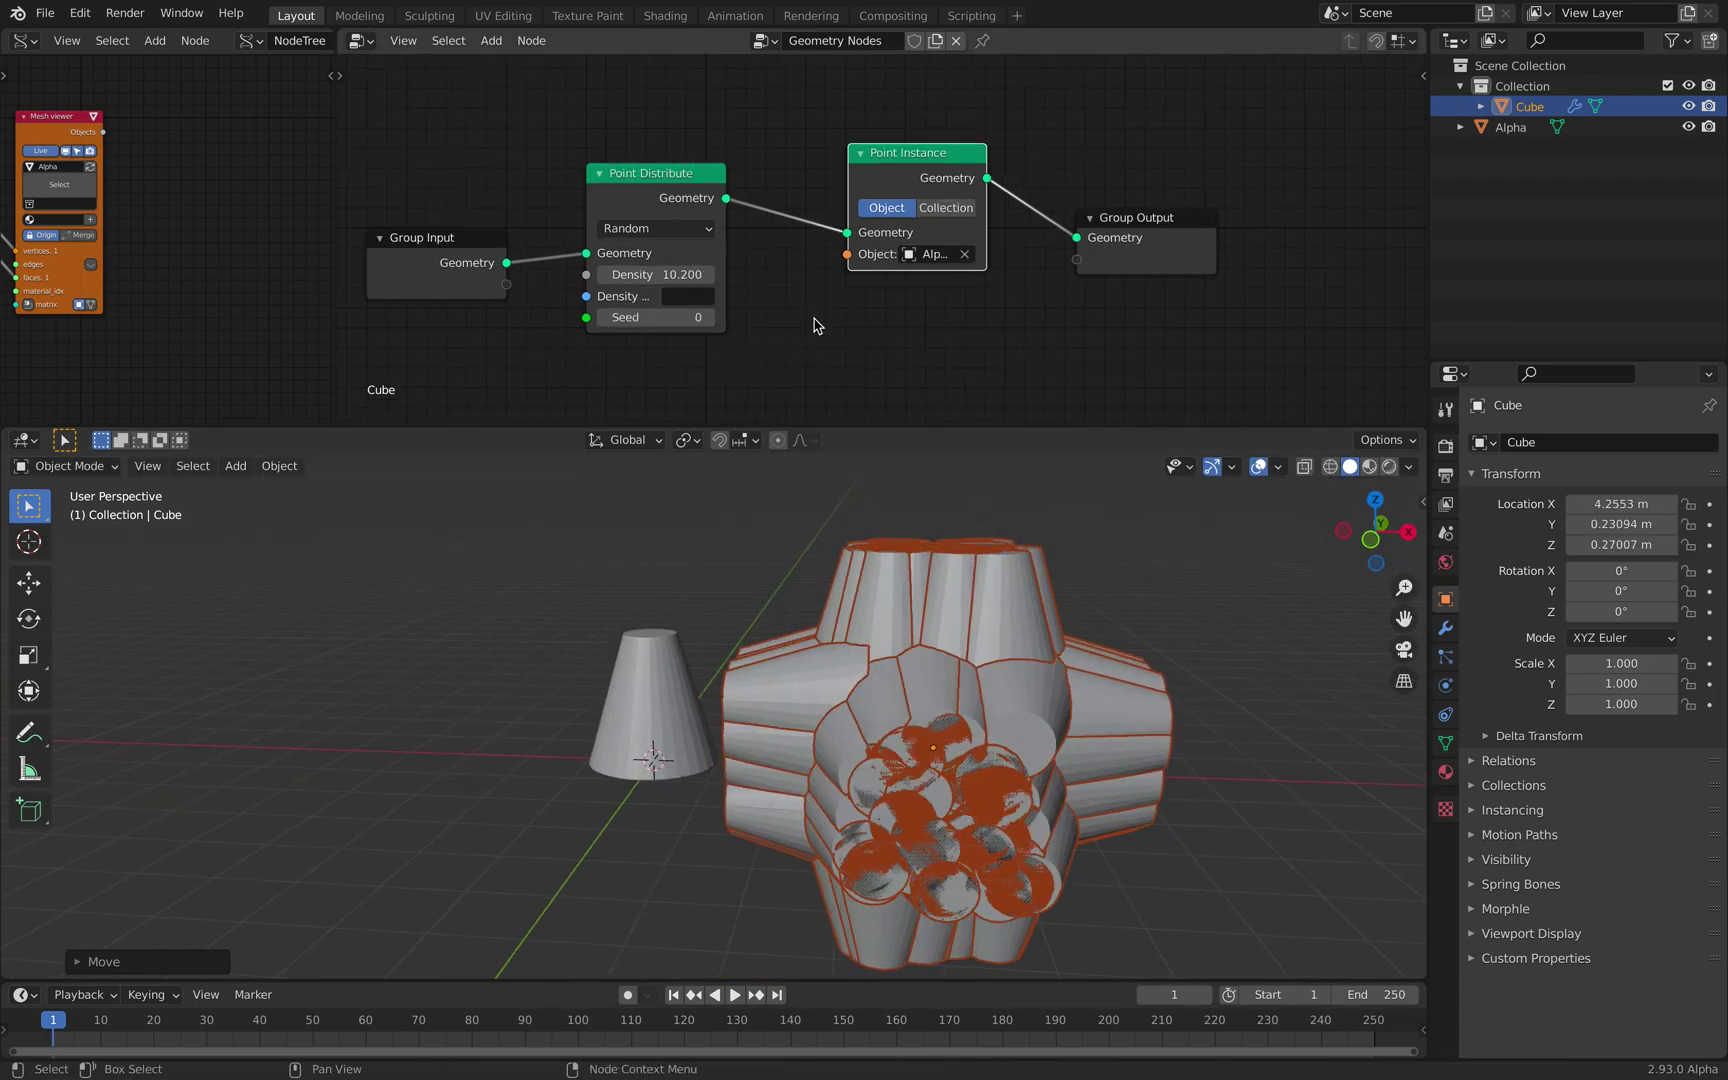
{"action": "middle_click_drag", "start_coordinate": [788, 331], "coordinate": [849, 324]}
{"action": "key", "text": "ctrl+s"}
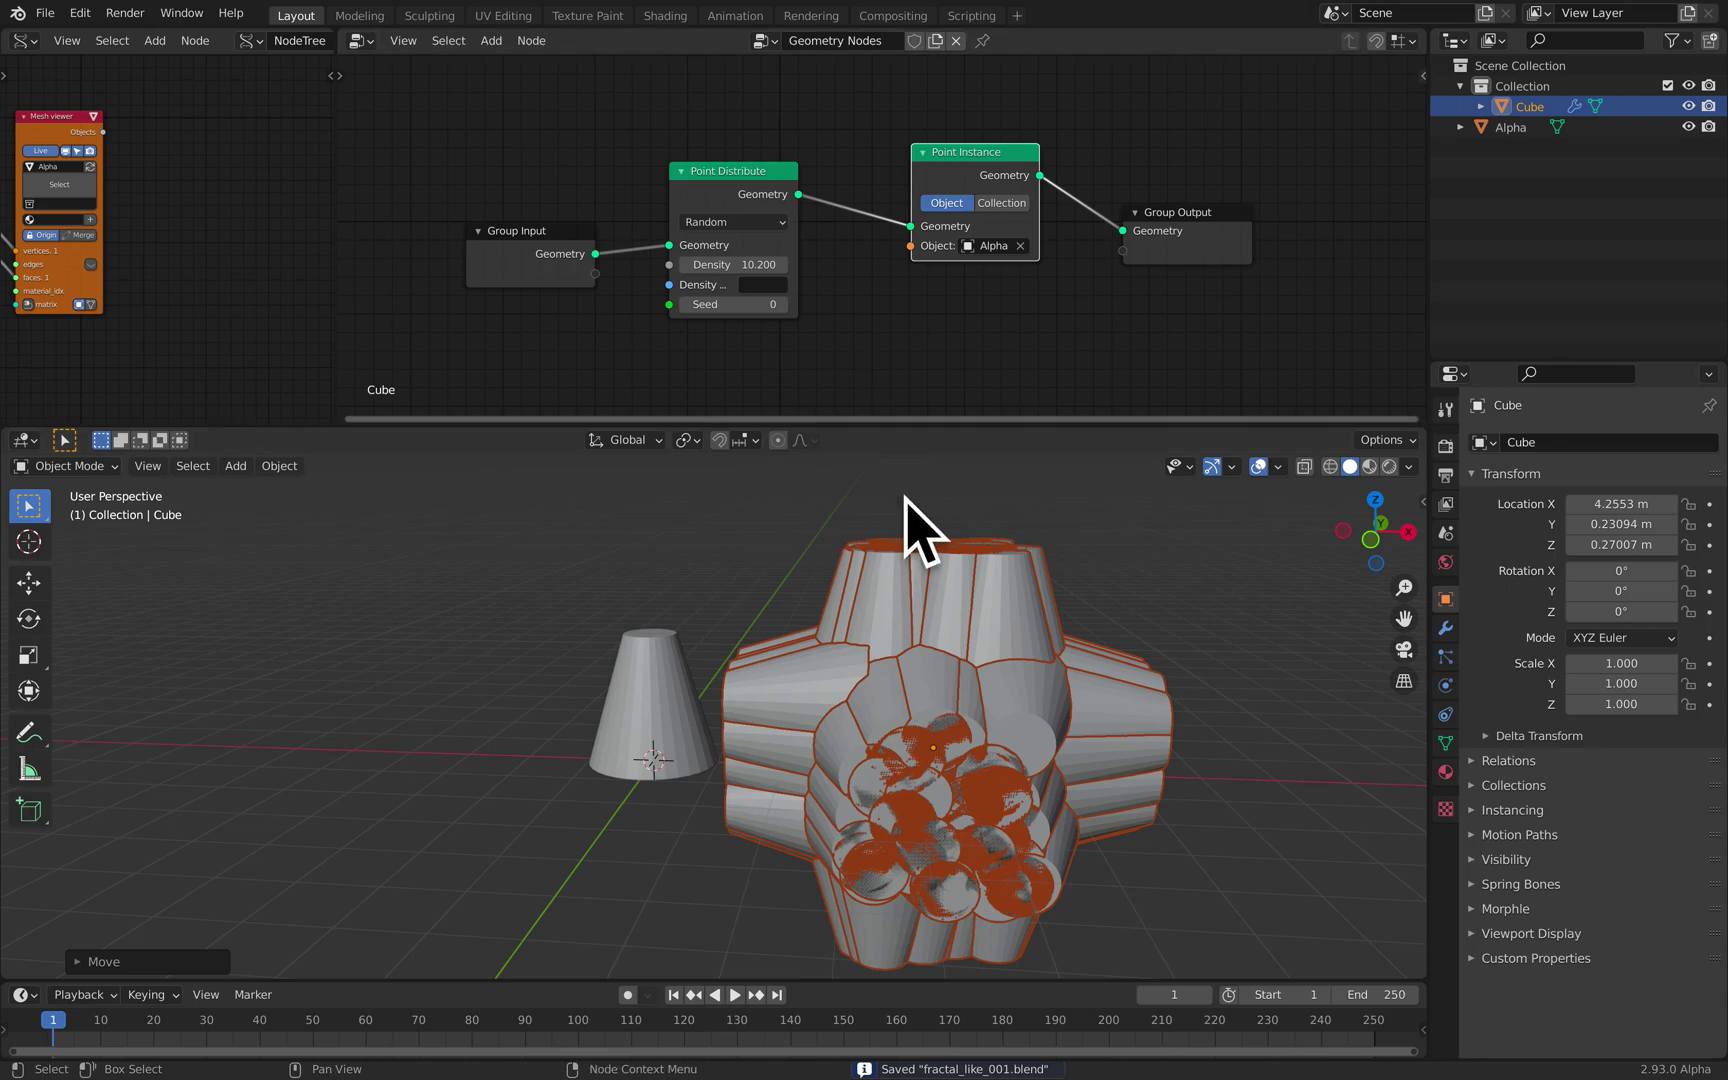
Step: Spread the geometry nodes apart, leaving a wide gap between Group Input and Point Distribute
{"action": "middle_click_drag", "start_coordinate": [893, 845], "coordinate": [920, 812]}
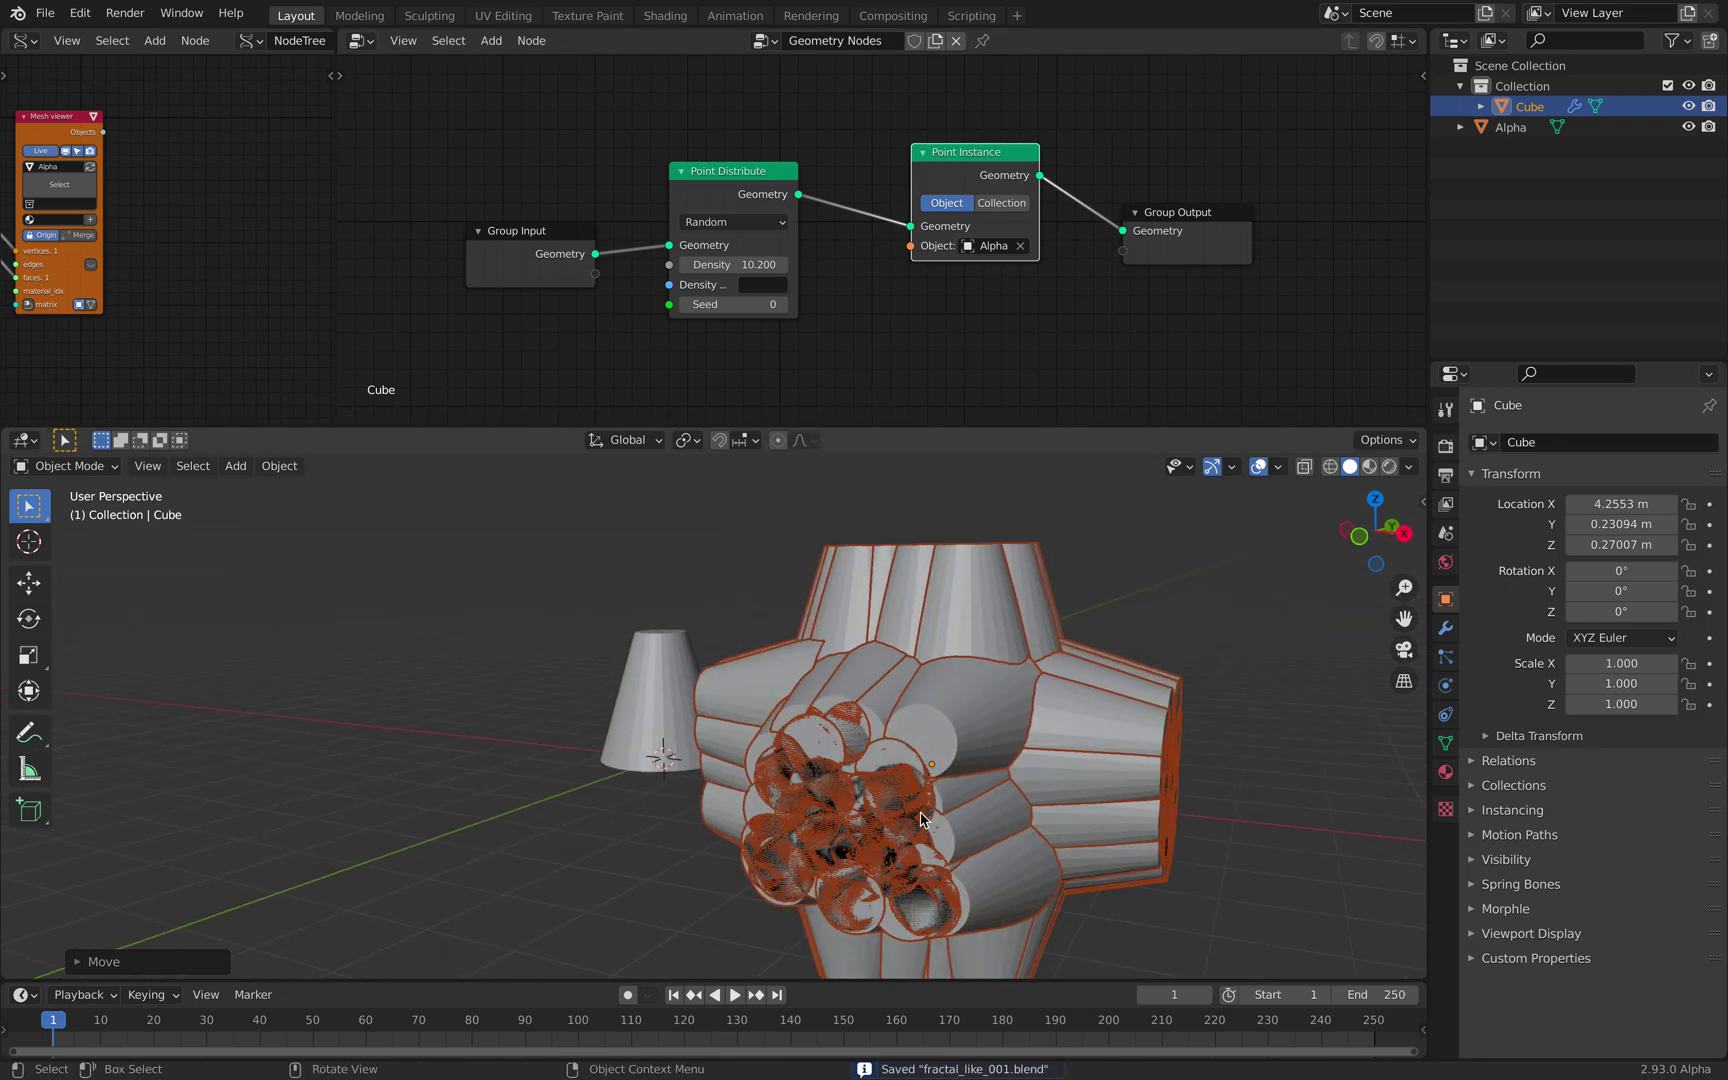
{"action": "middle_click_drag", "start_coordinate": [887, 282], "coordinate": [919, 288]}
{"action": "left_click_drag", "start_coordinate": [805, 177], "coordinate": [828, 166]}
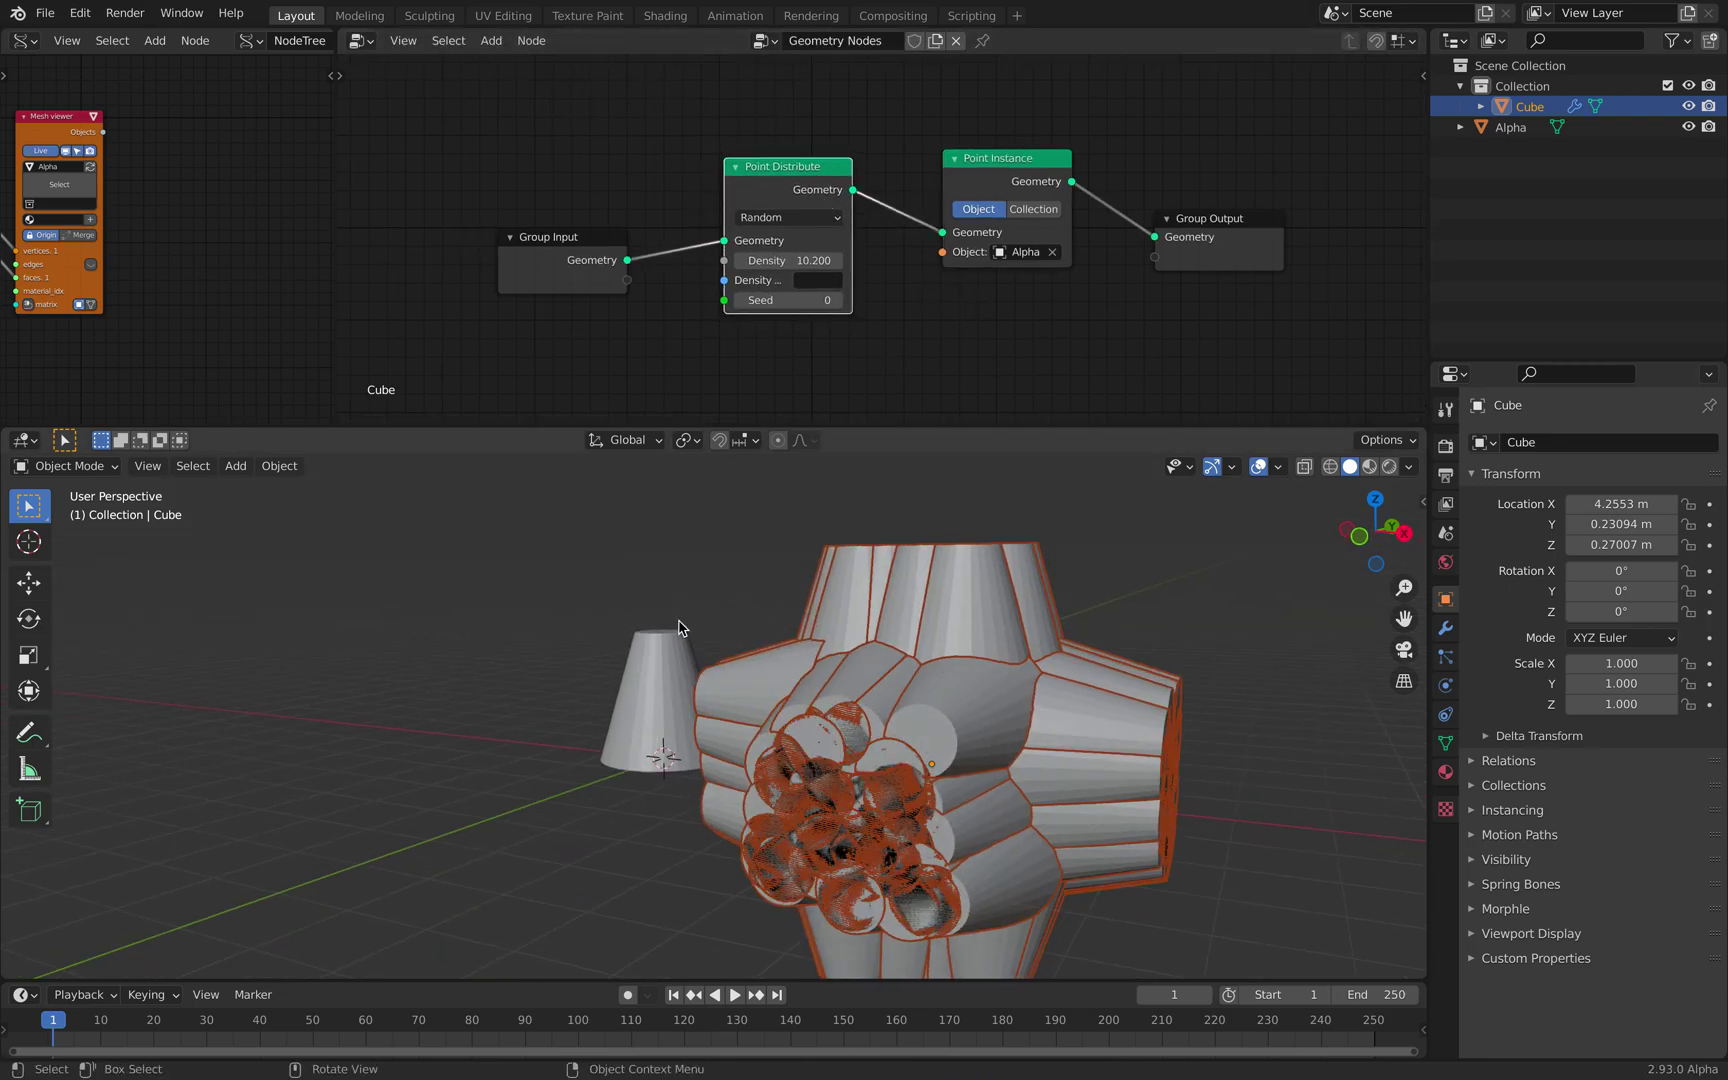
{"action": "left_click_drag", "start_coordinate": [585, 252], "coordinate": [569, 239]}
{"action": "scroll", "coordinate": [560, 222], "scroll_direction": "down", "scroll_amount": 2}
{"action": "middle_click_drag", "start_coordinate": [567, 240], "coordinate": [693, 268]}
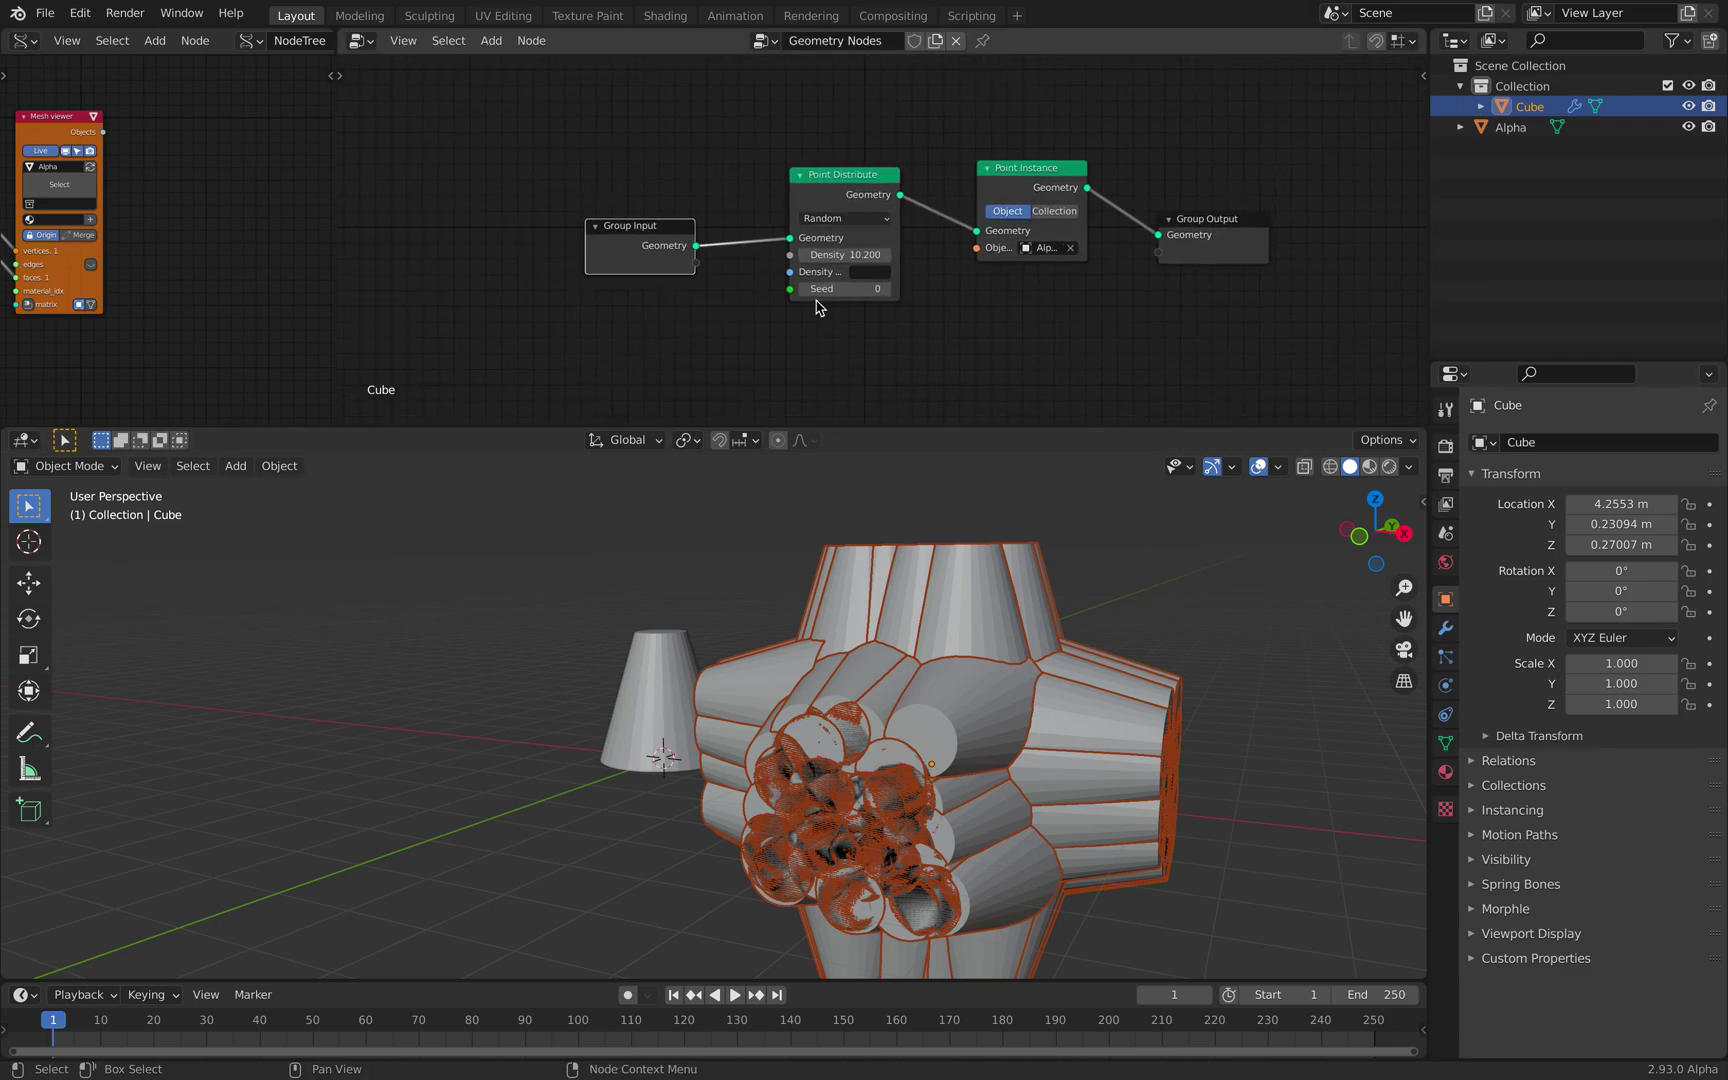
{"action": "left_click_drag", "start_coordinate": [1065, 246], "coordinate": [1092, 244]}
{"action": "left_click_drag", "start_coordinate": [1200, 245], "coordinate": [1261, 251]}
{"action": "left_click_drag", "start_coordinate": [845, 185], "coordinate": [905, 163]}
{"action": "left_click_drag", "start_coordinate": [674, 228], "coordinate": [595, 221]}
Step: Insert a Transform node on the link between Group Input and Point Distribute
{"action": "middle_click_drag", "start_coordinate": [752, 317], "coordinate": [730, 266]}
{"action": "key", "text": "shift+a"}
{"action": "left_click", "coordinate": [736, 268]}
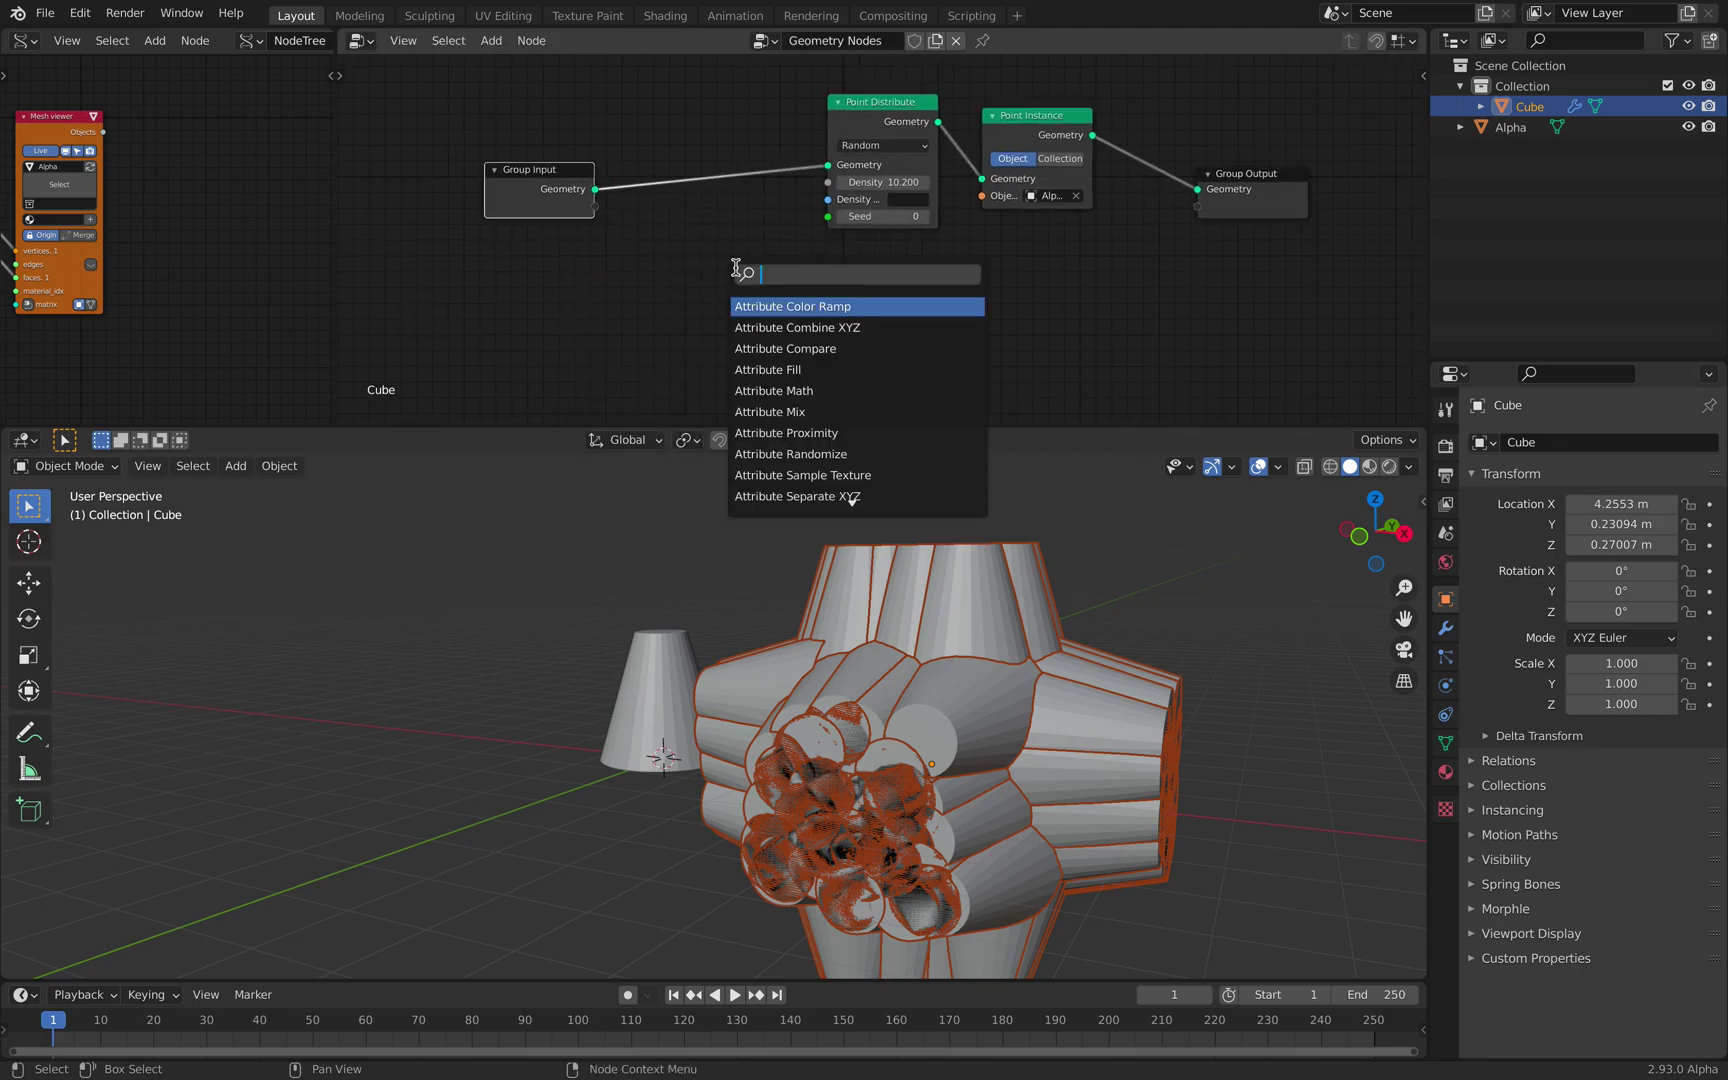
{"action": "type", "text": "t"}
{"action": "key", "text": "BackSpace"}
{"action": "type", "text": "tra"}
{"action": "key", "text": "Return"}
{"action": "left_click", "coordinate": [663, 130]}
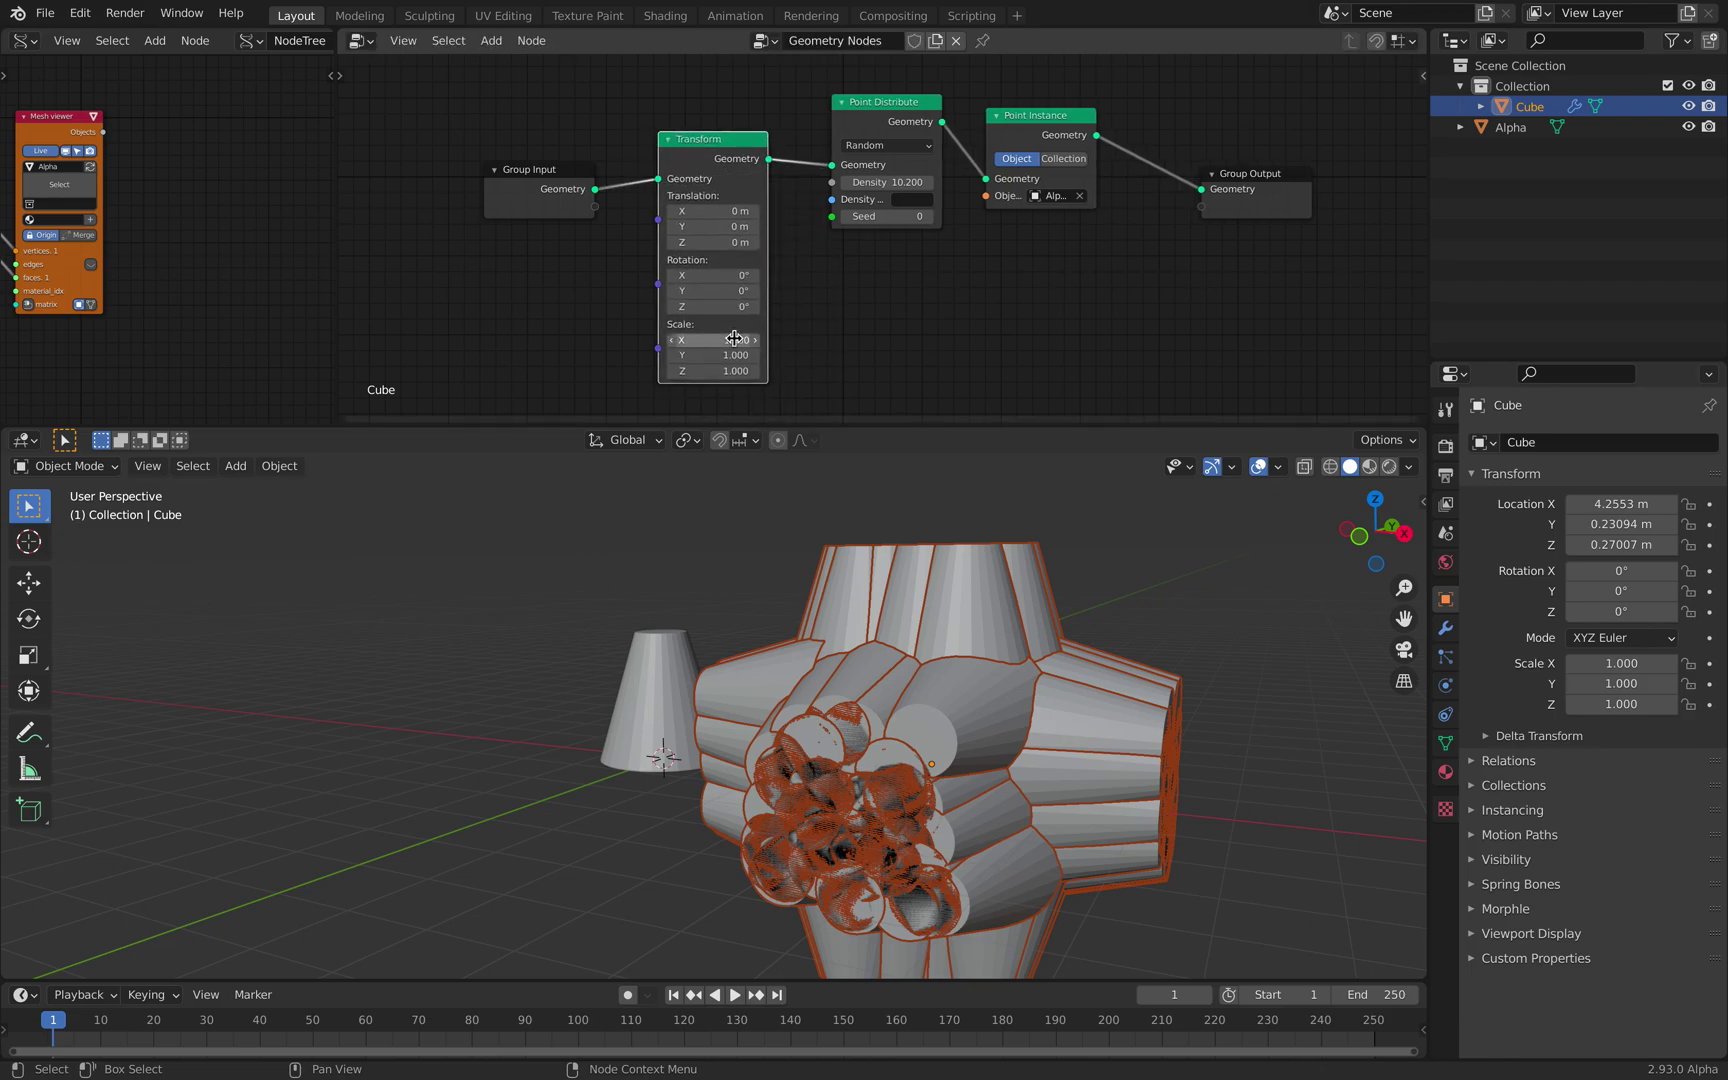
Step: Set the Transform node's X, Y and Z scale to 10
{"action": "mouse_move", "coordinate": [718, 340]}
{"action": "left_mouse_down"}
{"action": "mouse_move", "coordinate": [760, 371]}
{"action": "mouse_move", "coordinate": [830, 371]}
{"action": "mouse_move", "coordinate": [718, 371]}
{"action": "left_mouse_up"}
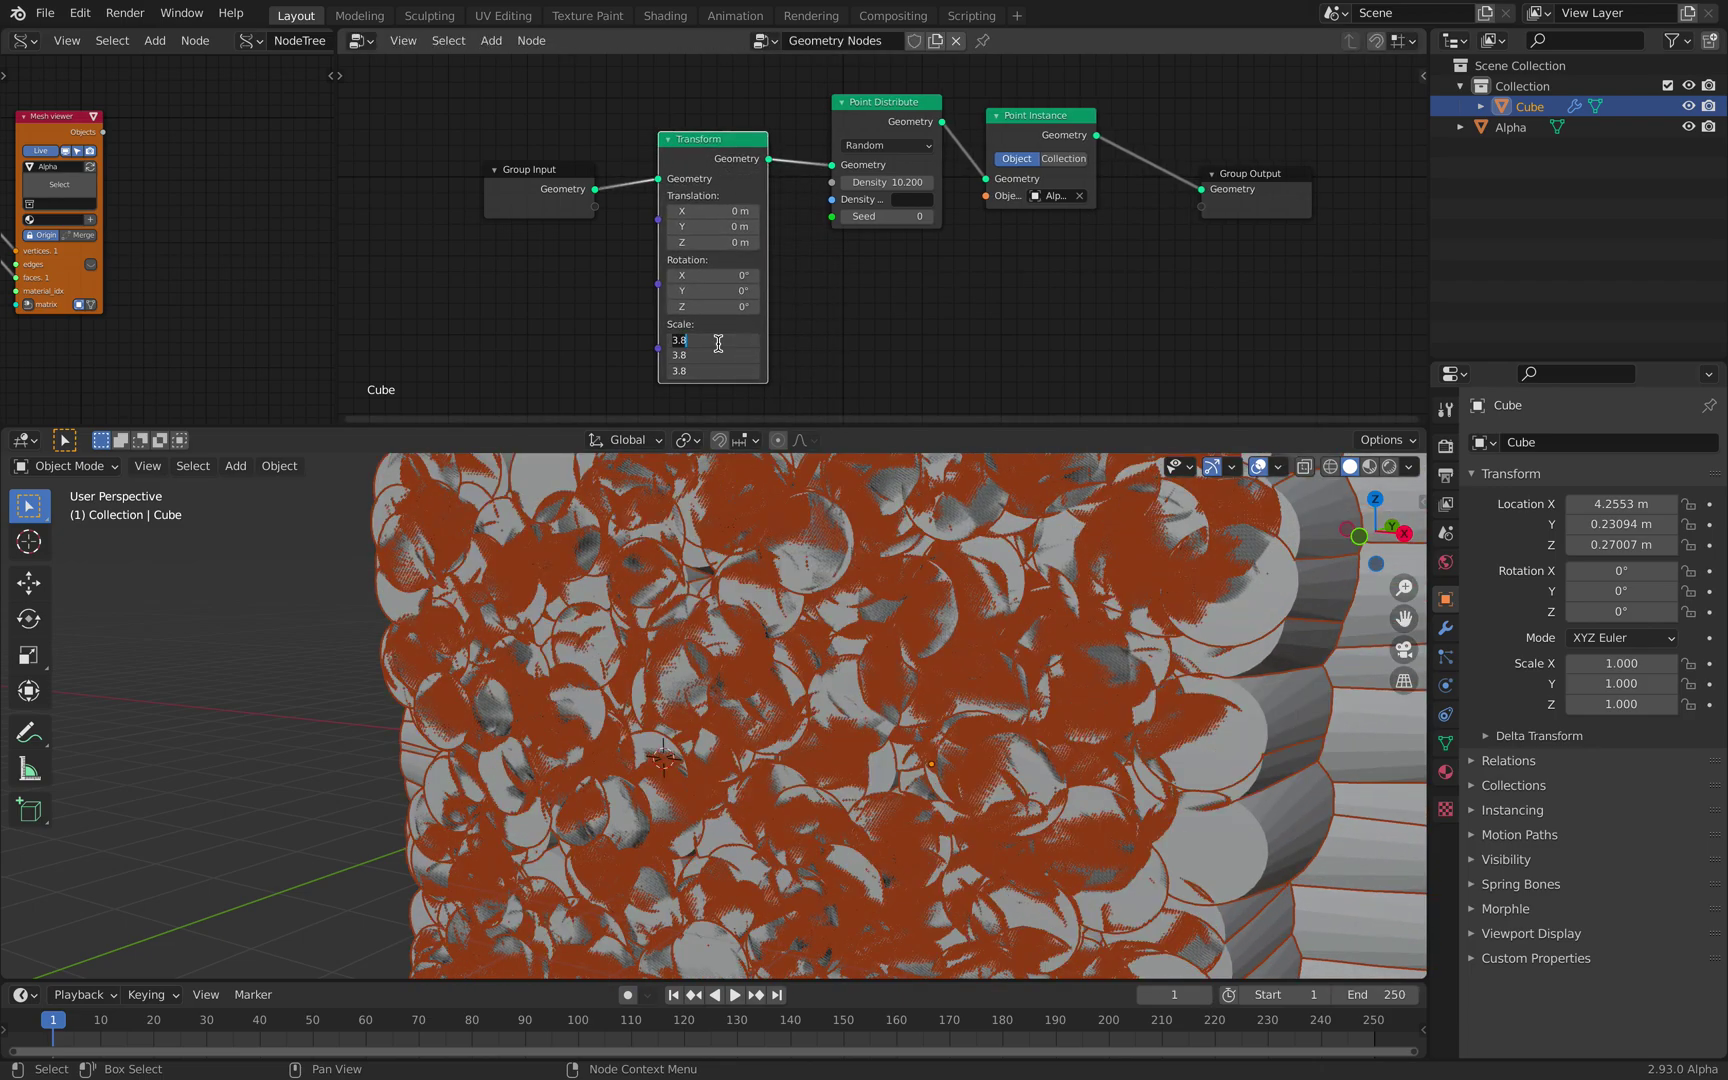
{"action": "type", "text": "10"}
{"action": "key", "text": "Return"}
{"action": "scroll", "coordinate": [849, 719], "scroll_direction": "down", "scroll_amount": 10}
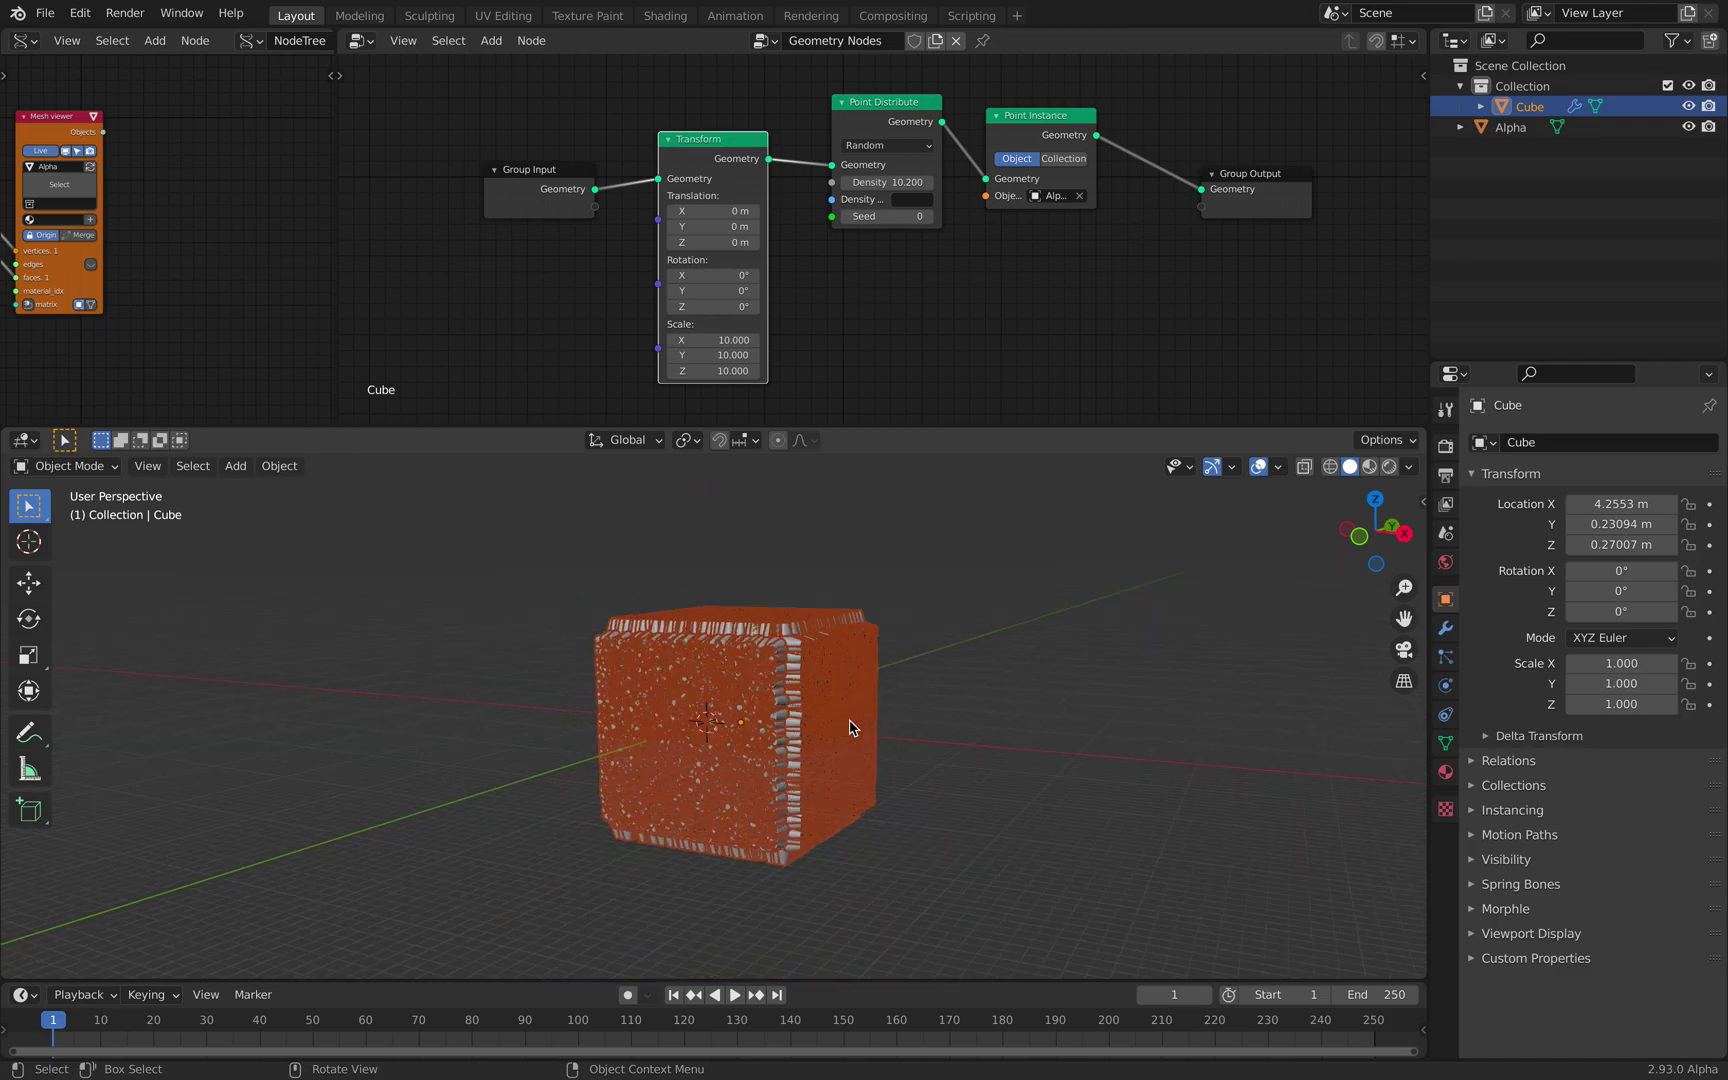
Step: Lower Point Distribute's maximum density to 1
{"action": "middle_click_drag", "start_coordinate": [852, 725], "coordinate": [797, 738]}
{"action": "scroll", "coordinate": [797, 738], "scroll_direction": "up", "scroll_amount": 2}
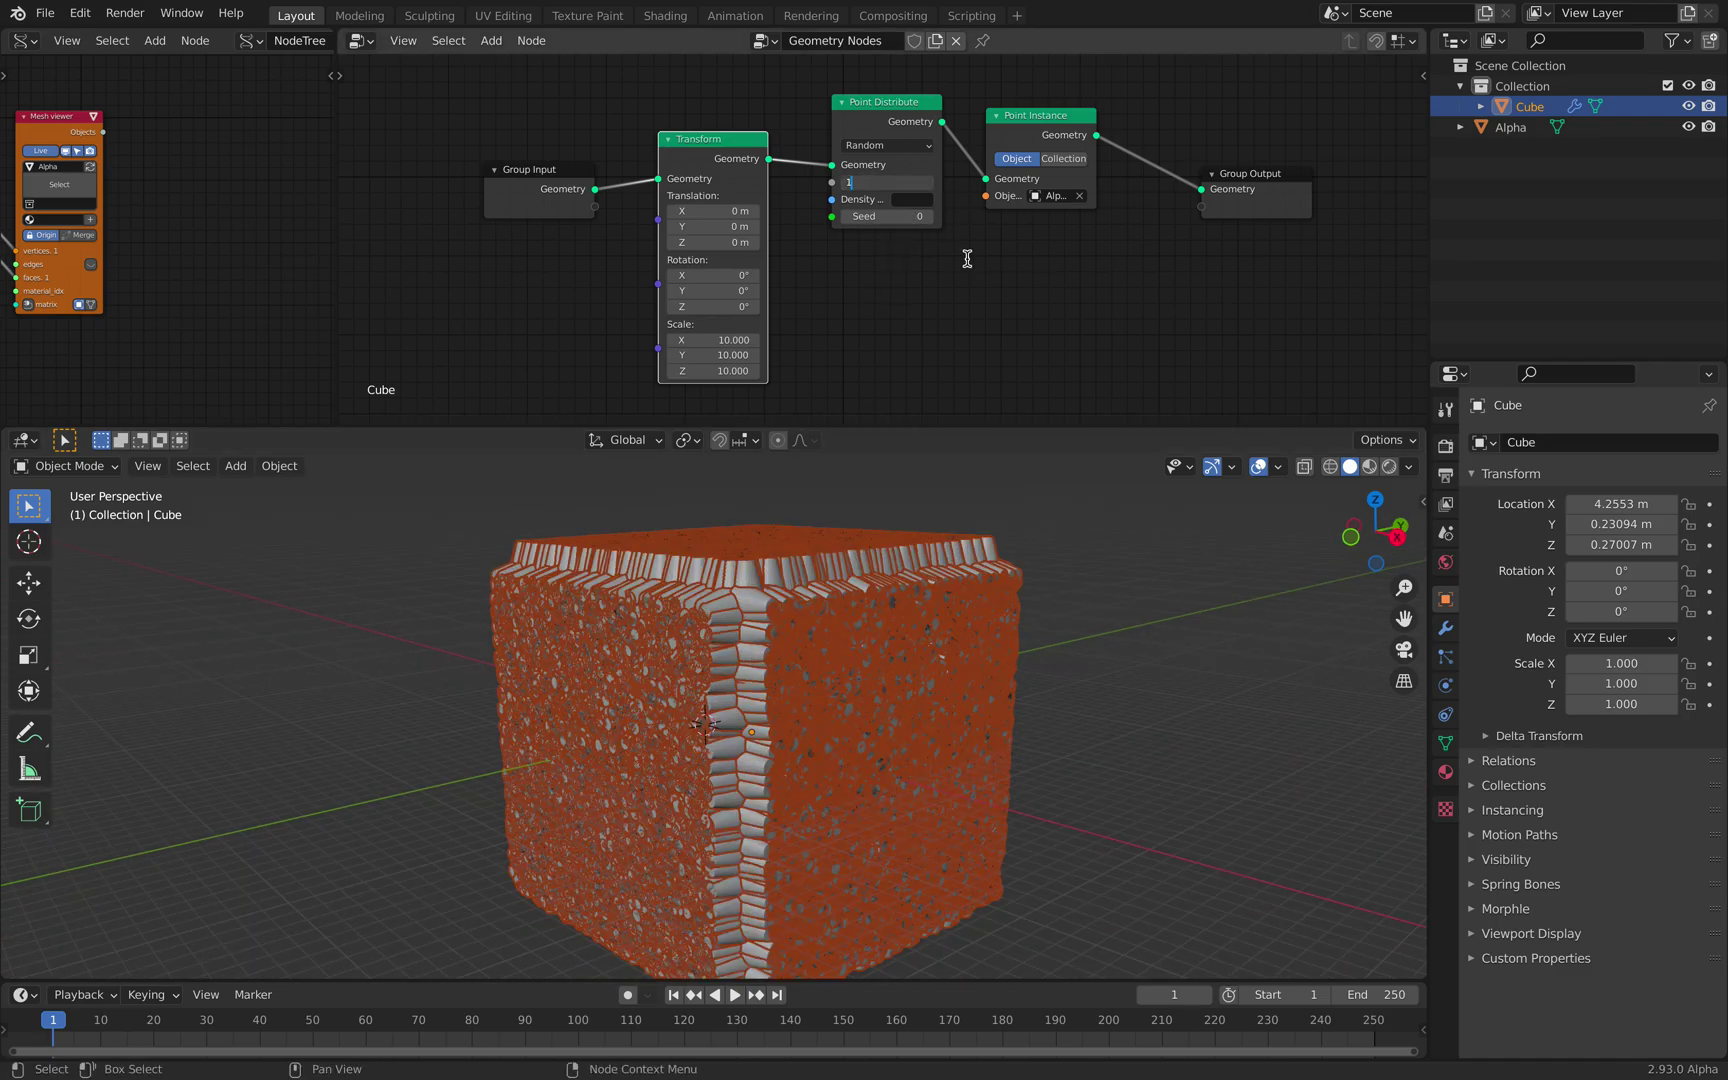
{"action": "key", "text": "Return"}
{"action": "middle_click_drag", "start_coordinate": [775, 595], "coordinate": [918, 586]}
{"action": "middle_click_drag", "start_coordinate": [866, 648], "coordinate": [933, 590]}
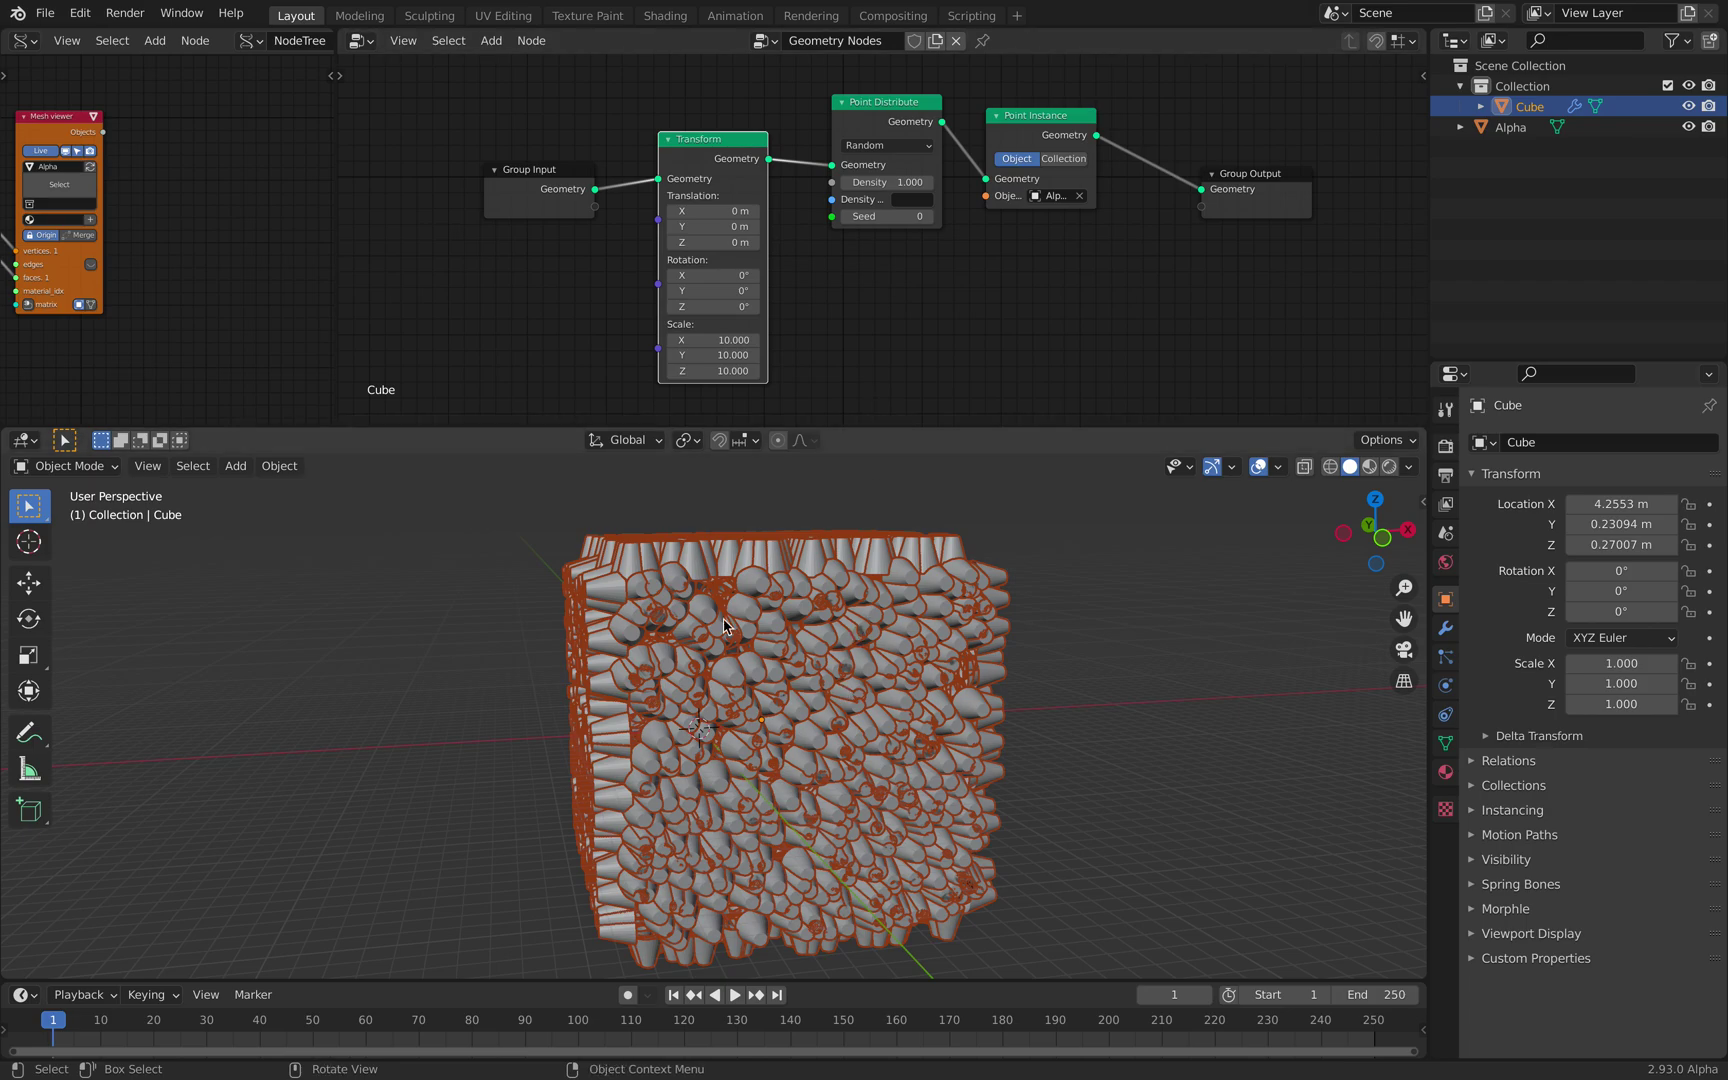
Step: Duplicate the Transform node onto the link between Point Instance and Group Output, set its scale to 0.1 on all axes, and deselect the cube
{"action": "middle_click_drag", "start_coordinate": [885, 298], "coordinate": [818, 298]}
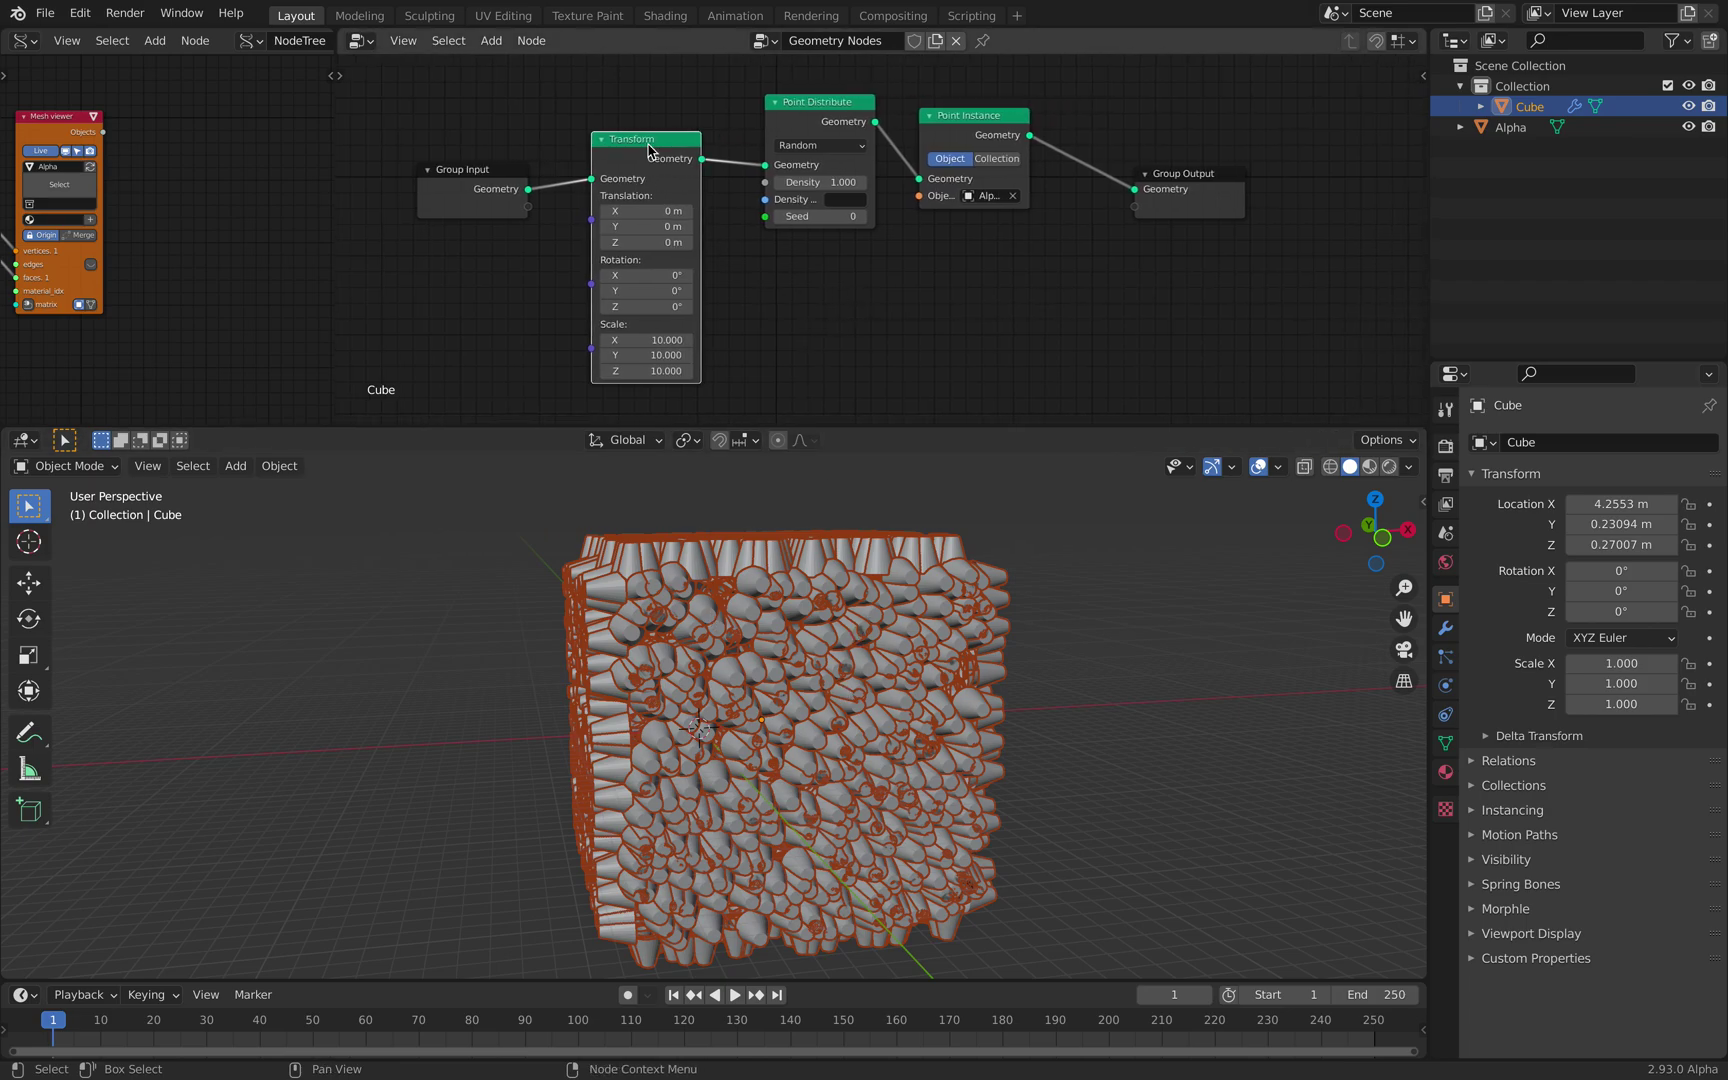
{"action": "key", "text": "shift+d"}
{"action": "left_click", "coordinate": [1150, 106]}
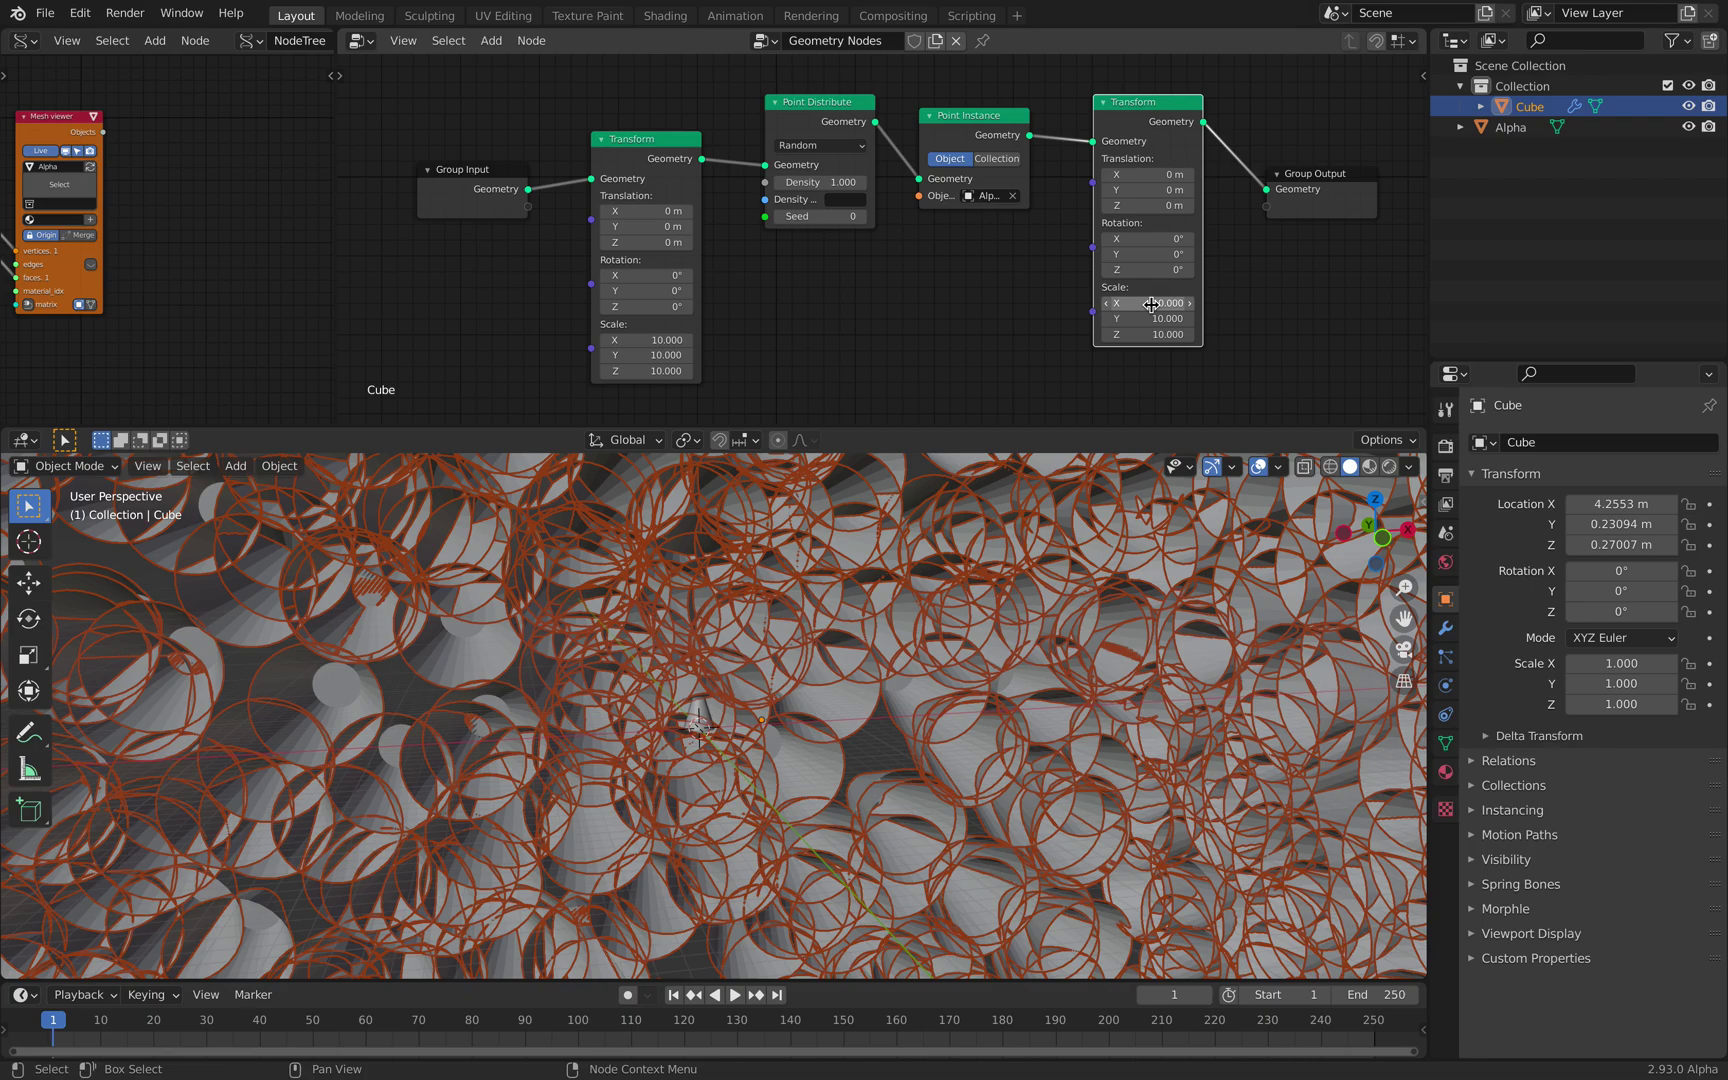
{"action": "type", "text": "1"}
{"action": "key", "text": "Return"}
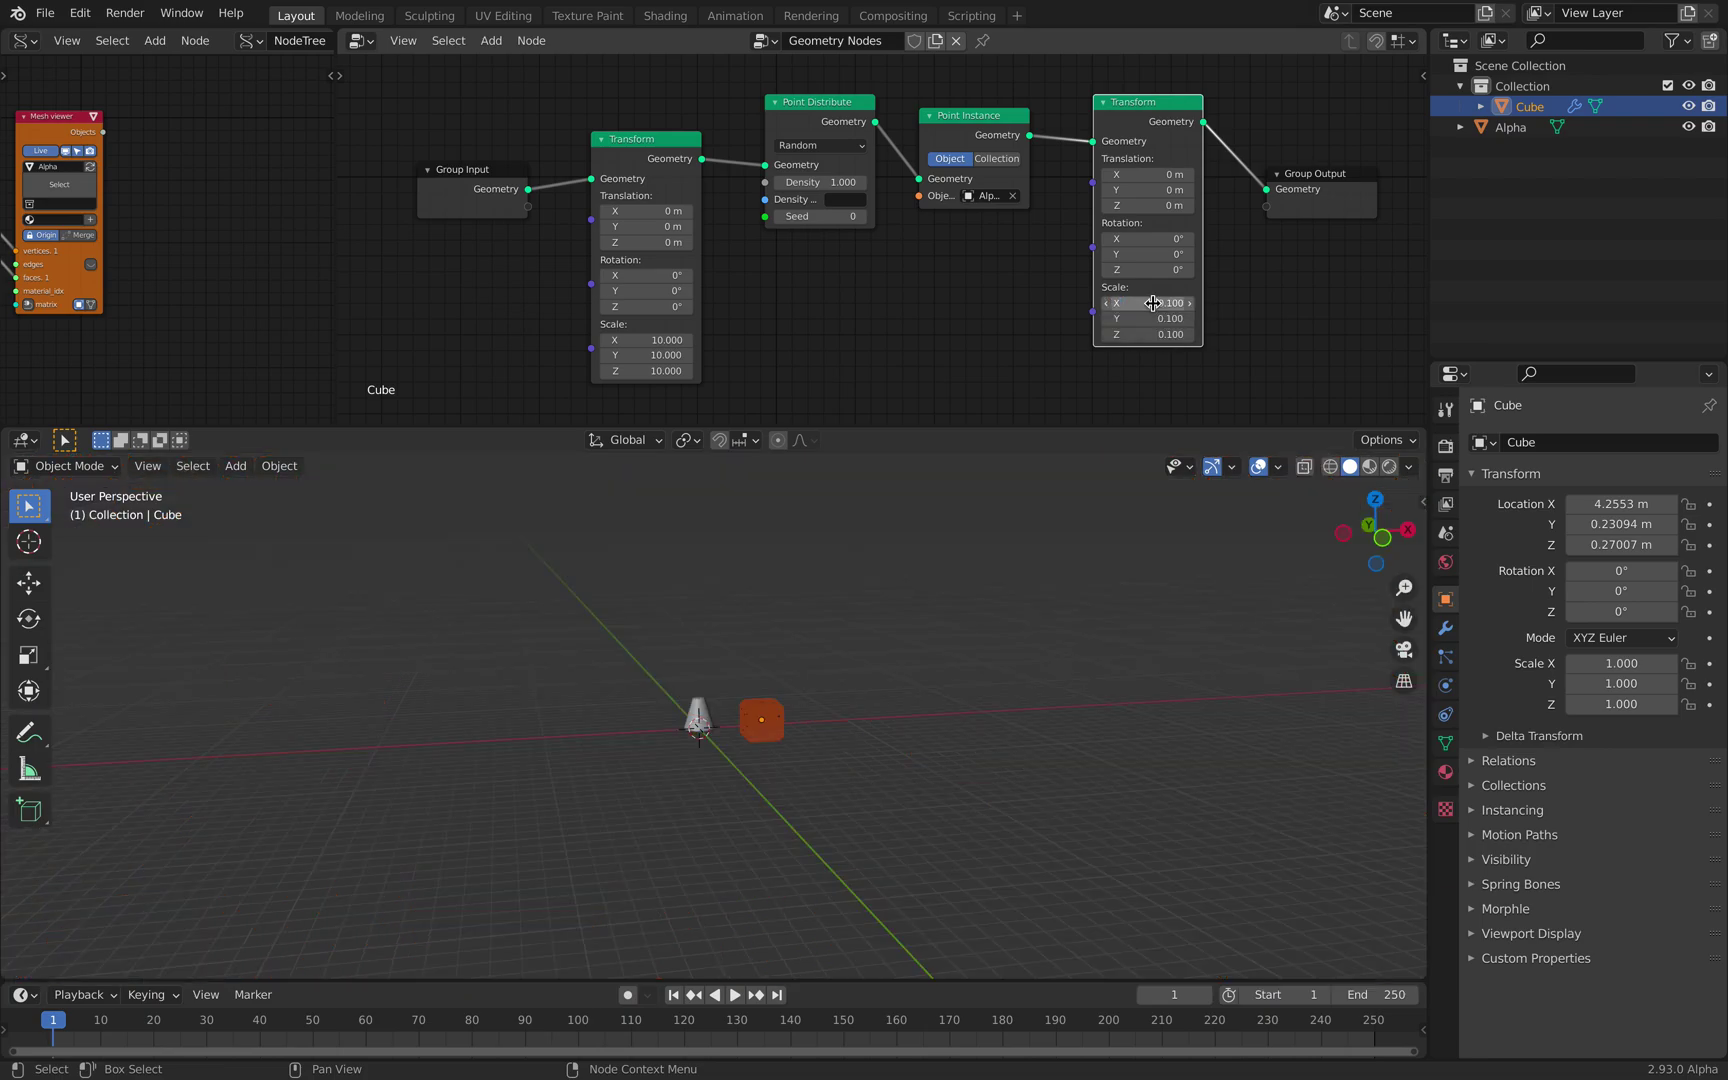
{"action": "scroll", "coordinate": [895, 926], "scroll_direction": "up", "scroll_amount": 9}
{"action": "middle_click_drag", "start_coordinate": [1025, 727], "coordinate": [840, 632]}
{"action": "left_click", "coordinate": [602, 612]}
Step: Adjust the placement of the first Transform and Group Input nodes and save the file
{"action": "middle_click_drag", "start_coordinate": [756, 324], "coordinate": [902, 330]}
{"action": "scroll", "coordinate": [772, 318], "scroll_direction": "up", "scroll_amount": 1}
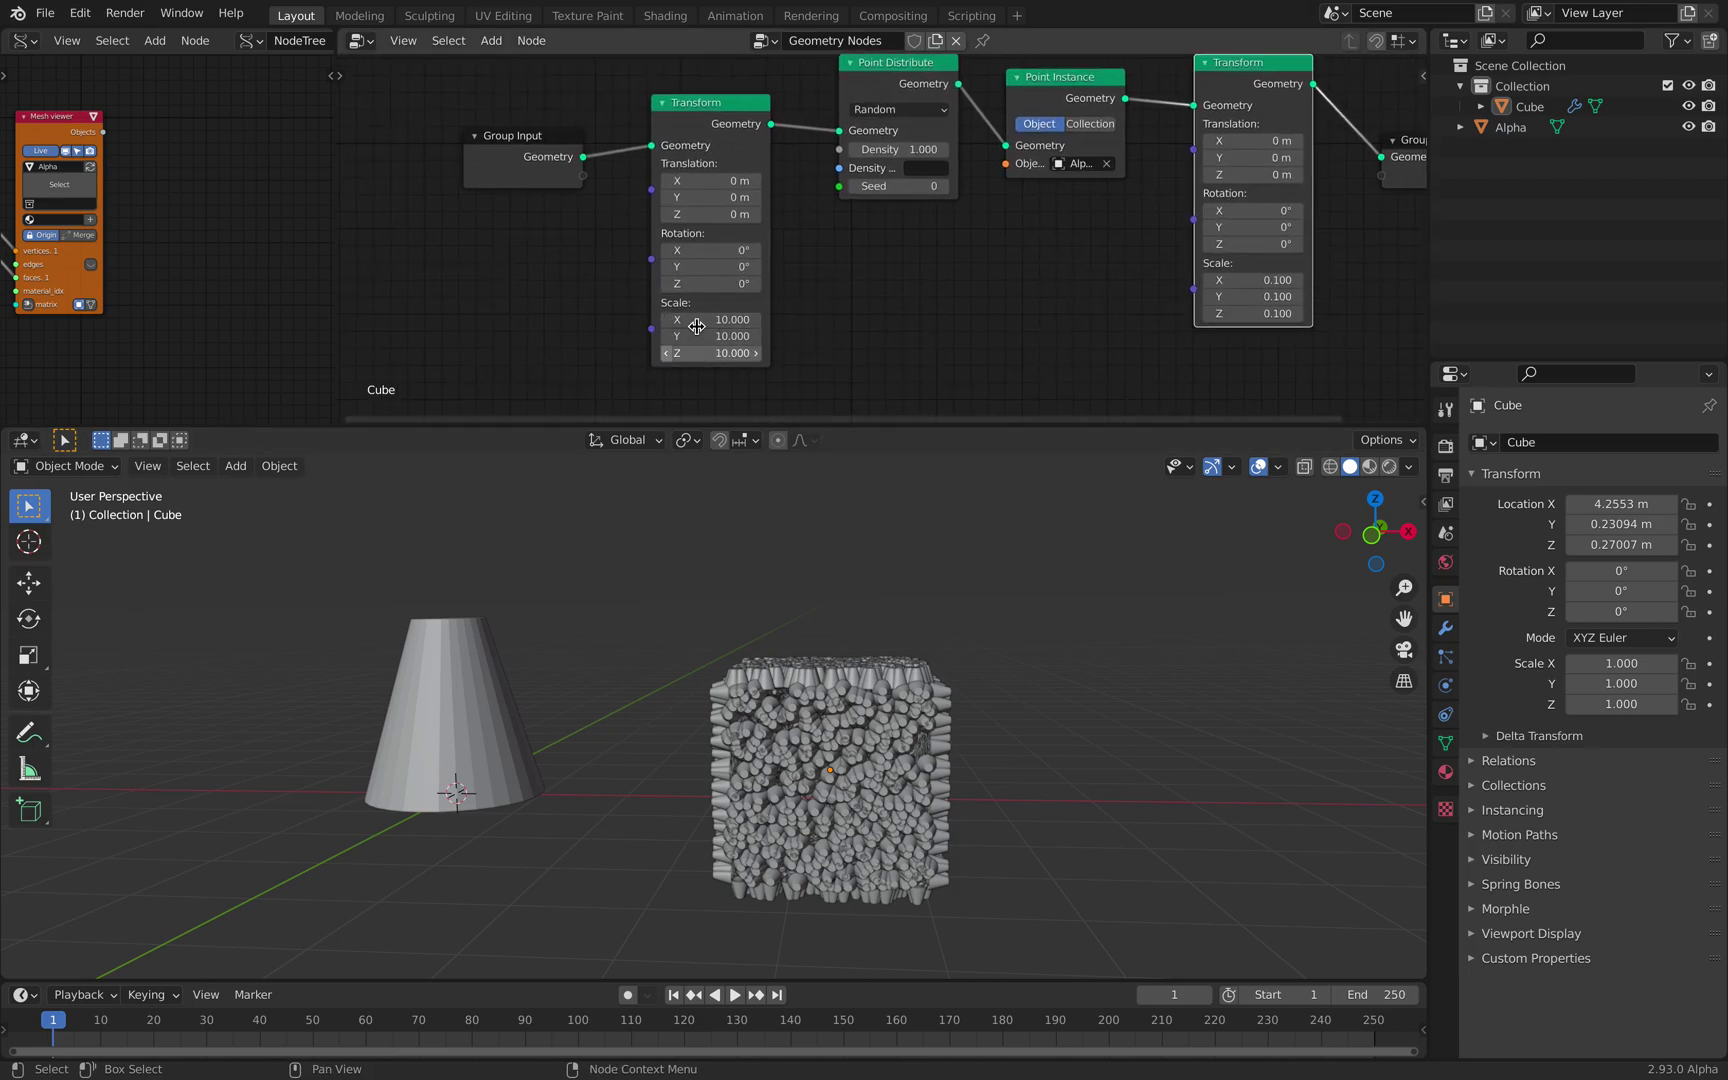
{"action": "left_click_drag", "start_coordinate": [709, 141], "coordinate": [716, 119]}
{"action": "left_click_drag", "start_coordinate": [564, 144], "coordinate": [569, 153]}
{"action": "middle_click_drag", "start_coordinate": [903, 208], "coordinate": [851, 240]}
{"action": "key", "text": "ctrl+s"}
Step: Set Point Distribute's maximum density to 1.14
{"action": "left_click_drag", "start_coordinate": [845, 182], "coordinate": [859, 182]}
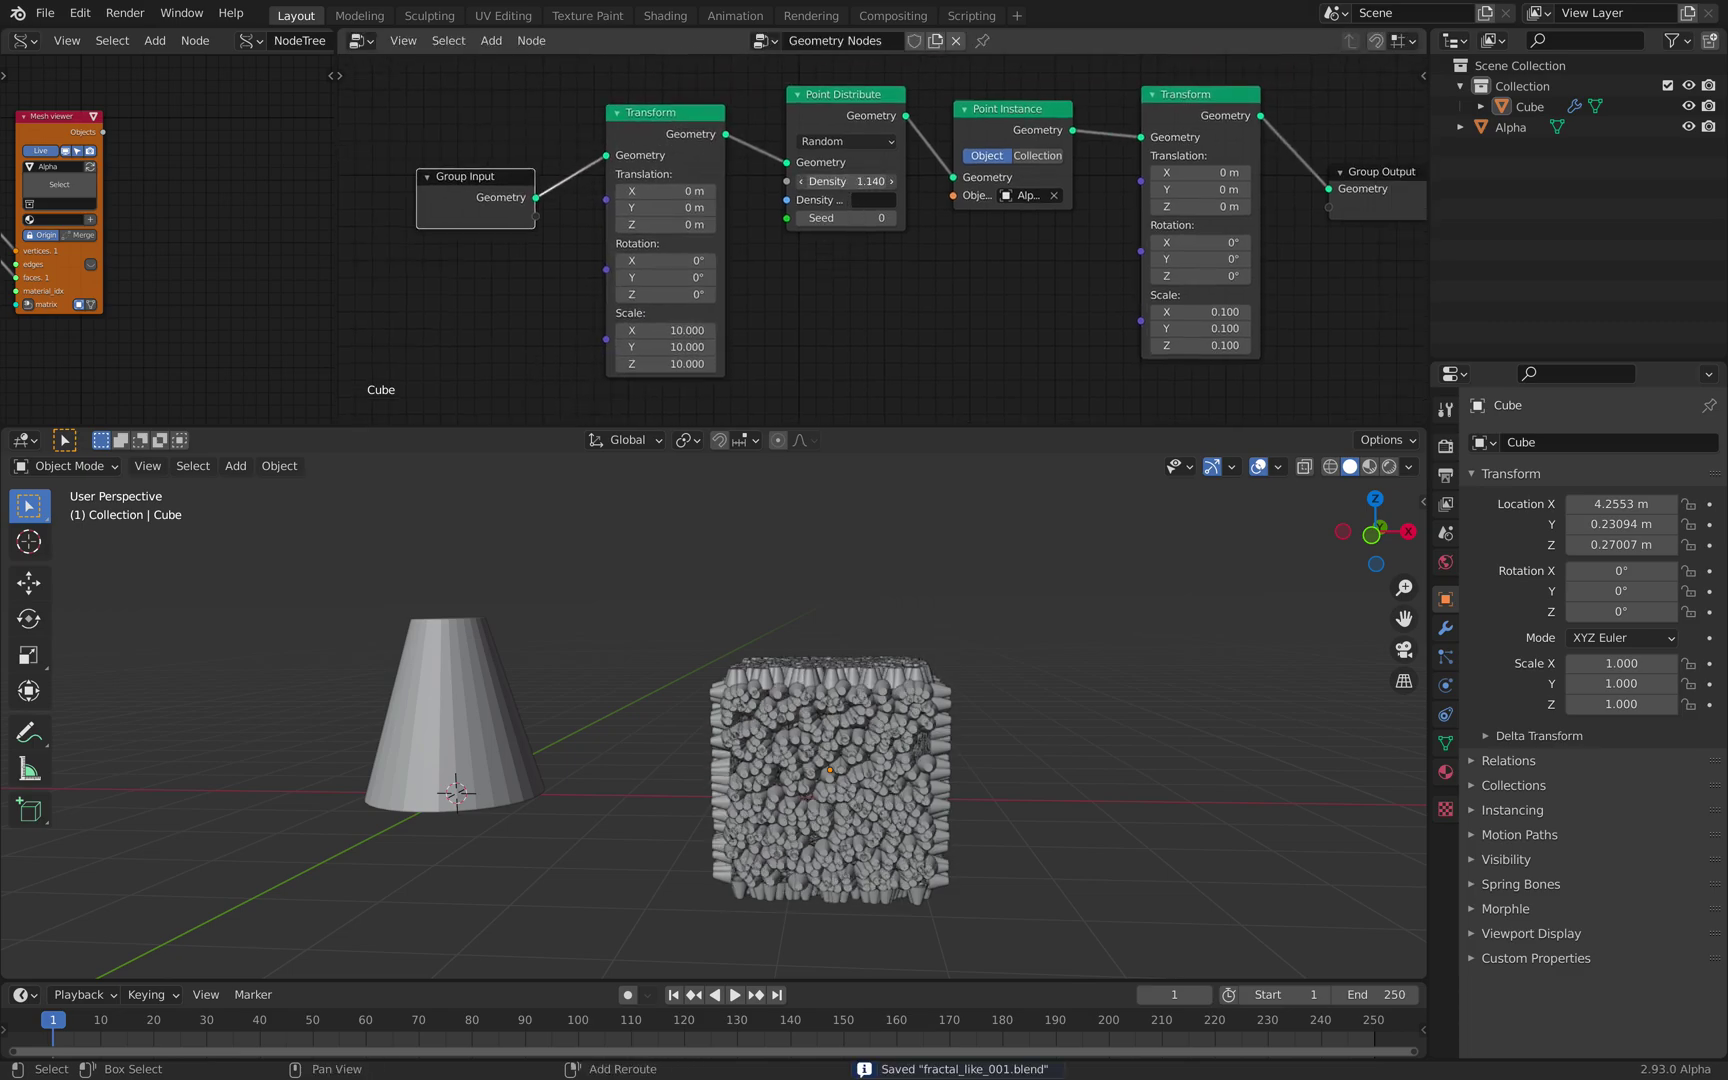
{"action": "middle_click_drag", "start_coordinate": [1004, 614], "coordinate": [1006, 648]}
{"action": "middle_click_drag", "start_coordinate": [821, 310], "coordinate": [791, 332]}
{"action": "middle_click_drag", "start_coordinate": [637, 336], "coordinate": [721, 263]}
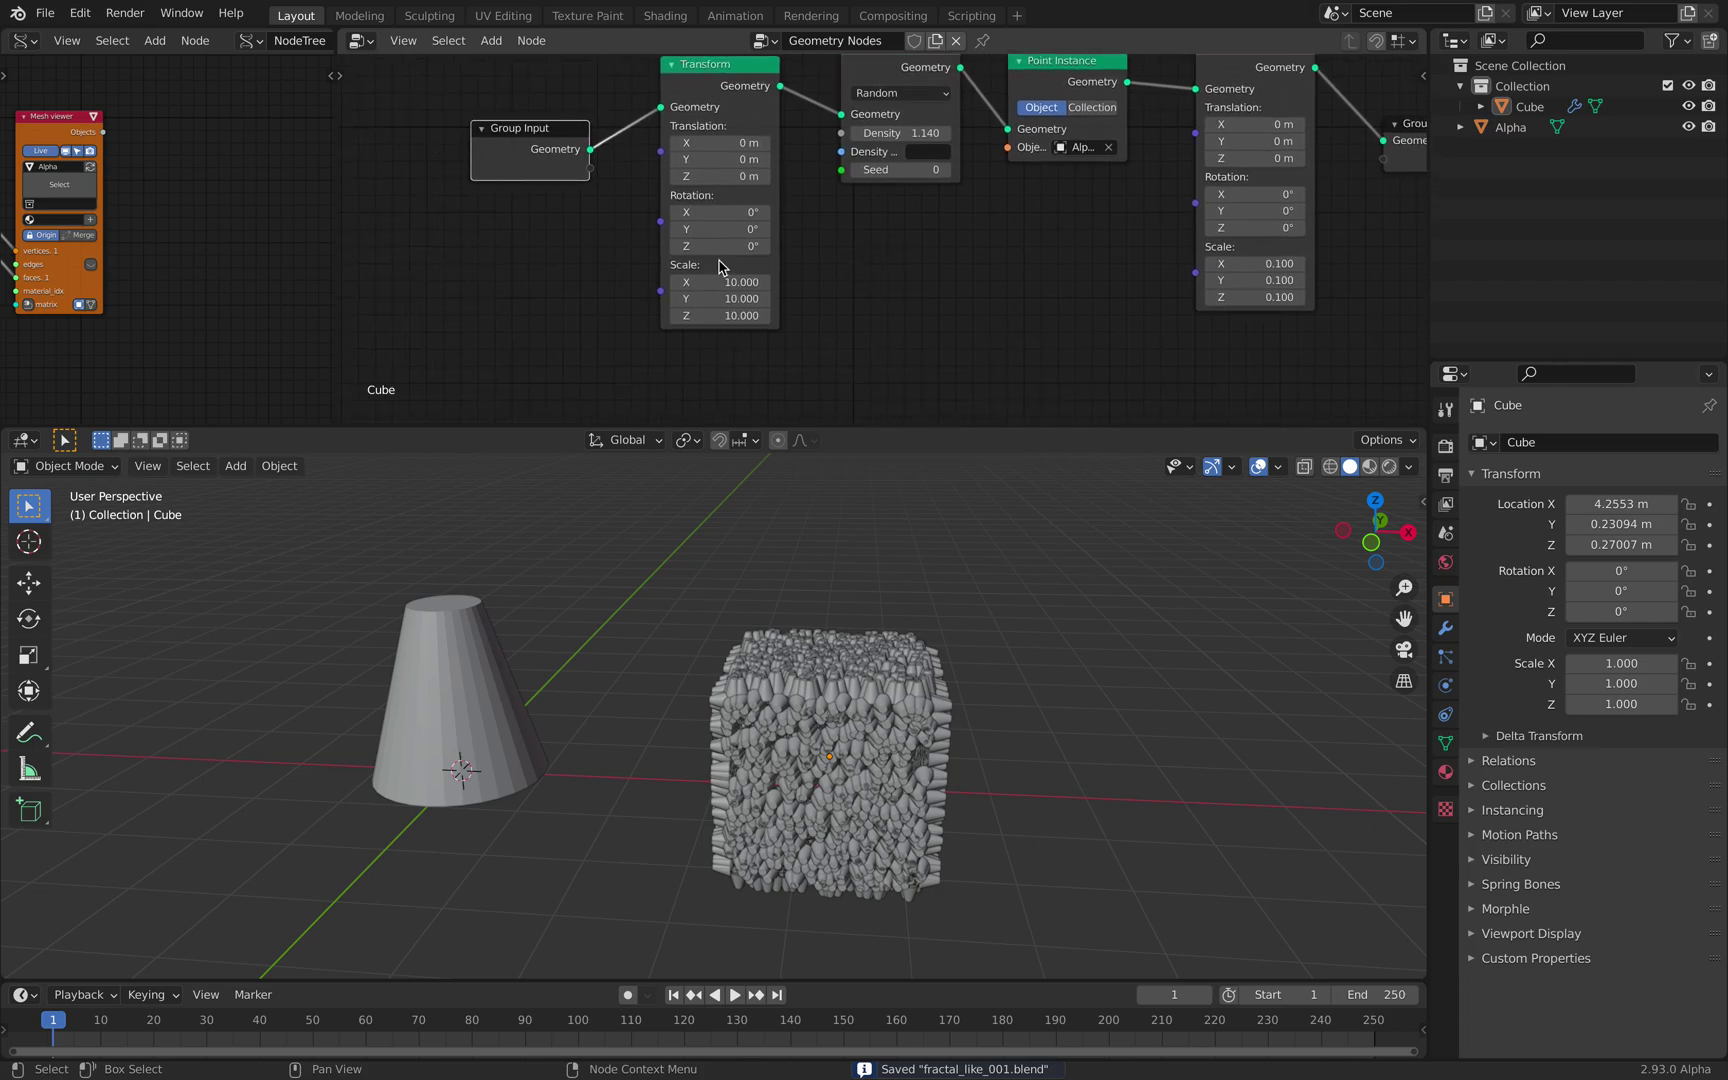
{"action": "scroll", "coordinate": [721, 263], "scroll_direction": "down", "scroll_amount": 2}
Step: Shift the Group Input node slightly, select the cube object again, and add an Object Info node below Group Input
{"action": "middle_click_drag", "start_coordinate": [601, 156], "coordinate": [613, 206]}
{"action": "left_click_drag", "start_coordinate": [610, 208], "coordinate": [595, 190]}
{"action": "middle_click_drag", "start_coordinate": [596, 197], "coordinate": [541, 199]}
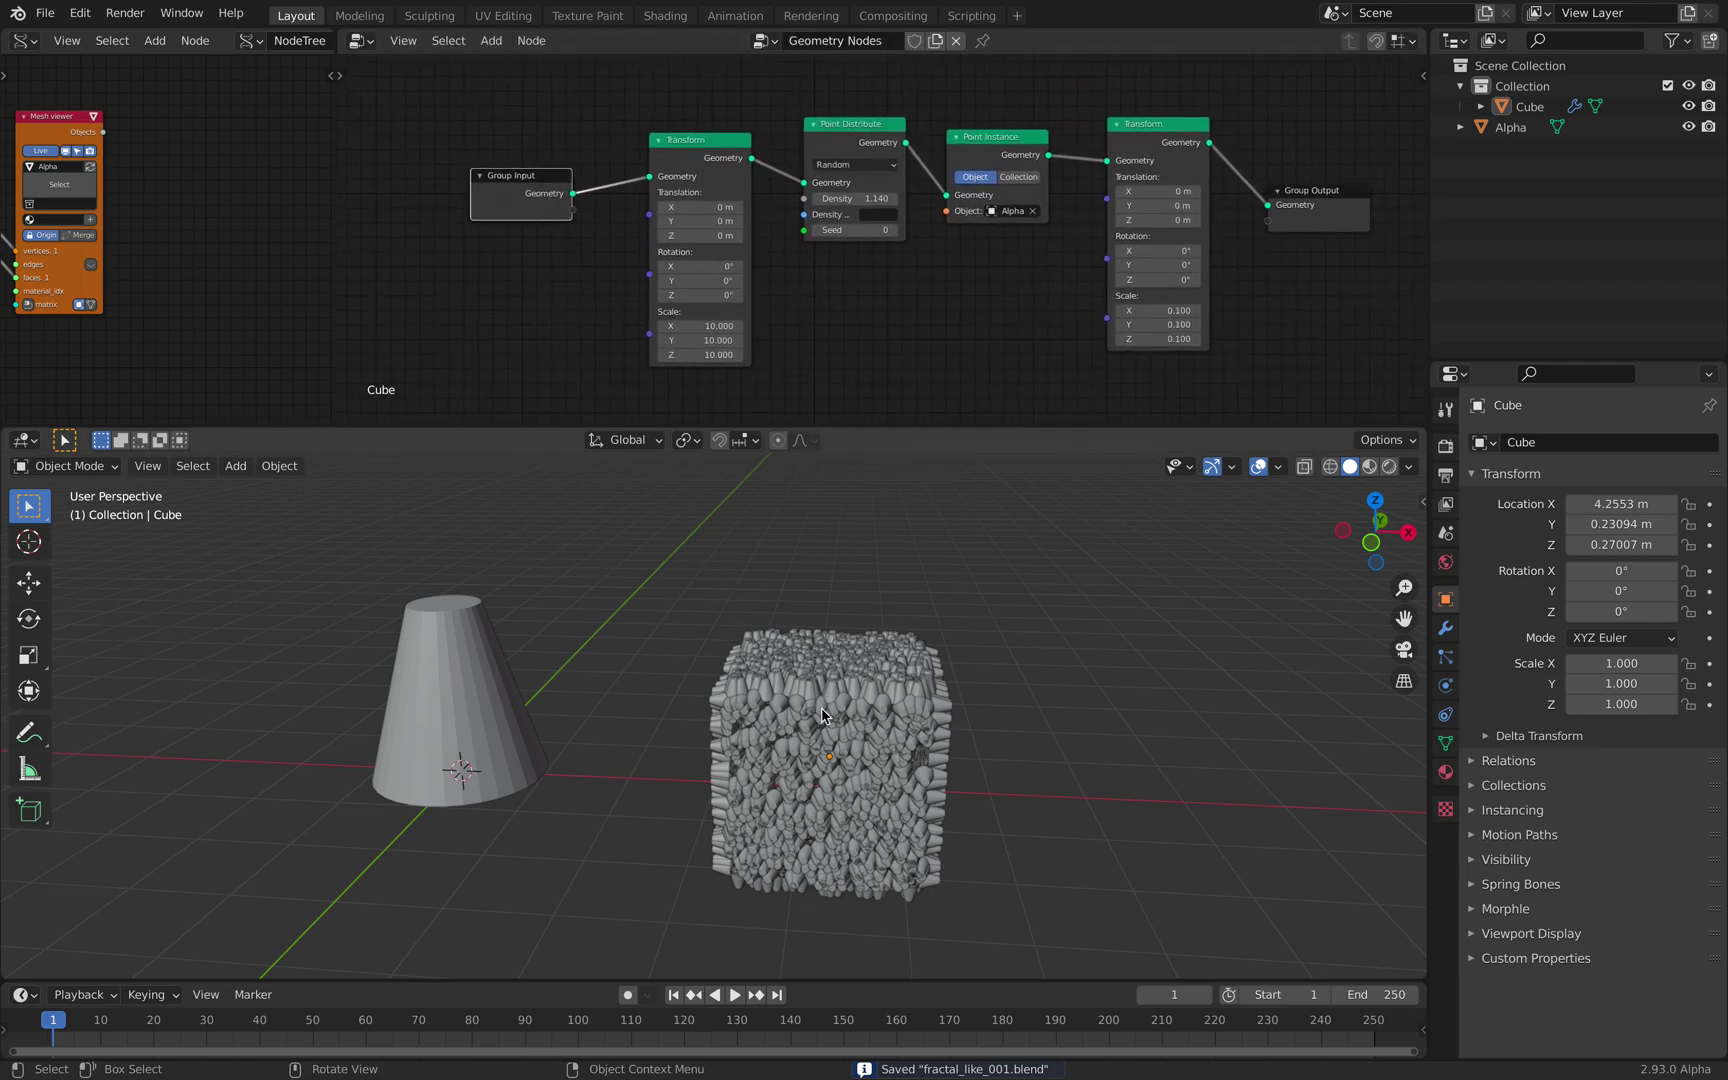
{"action": "left_click", "coordinate": [822, 714]}
{"action": "middle_click_drag", "start_coordinate": [438, 305], "coordinate": [538, 285]}
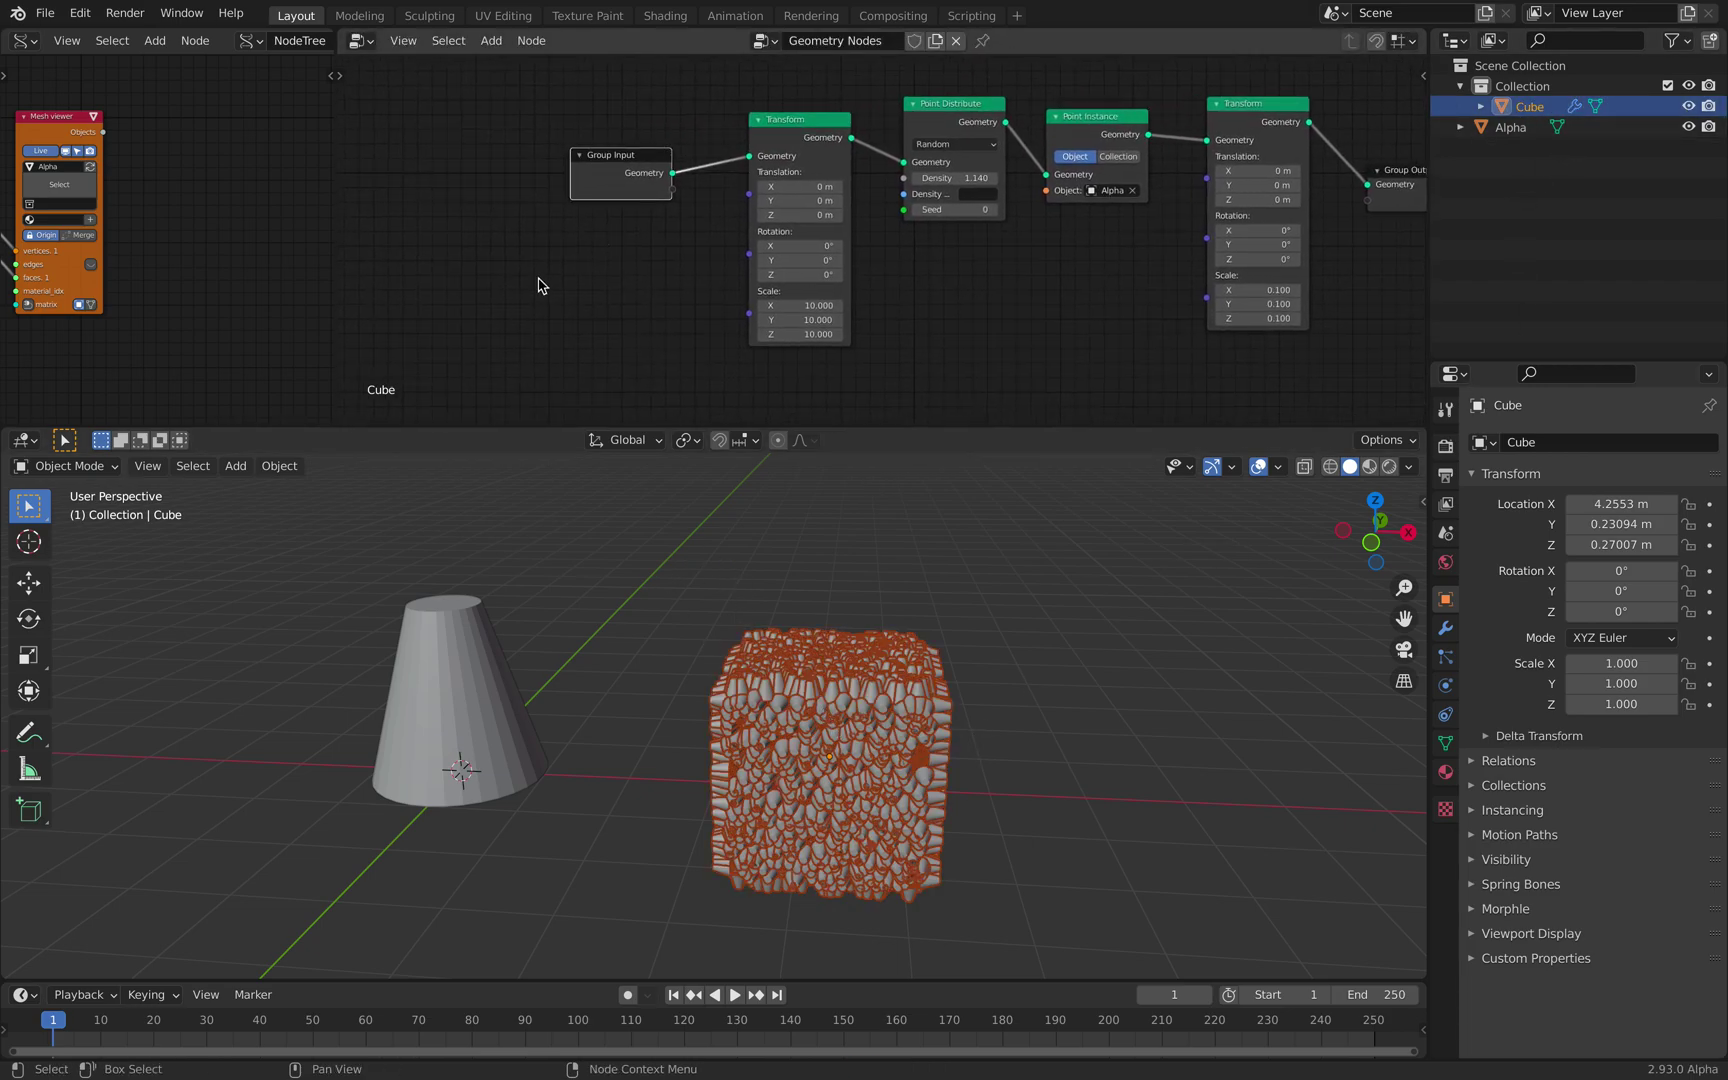
{"action": "key", "text": "shift+a"}
{"action": "left_click", "coordinate": [540, 279]}
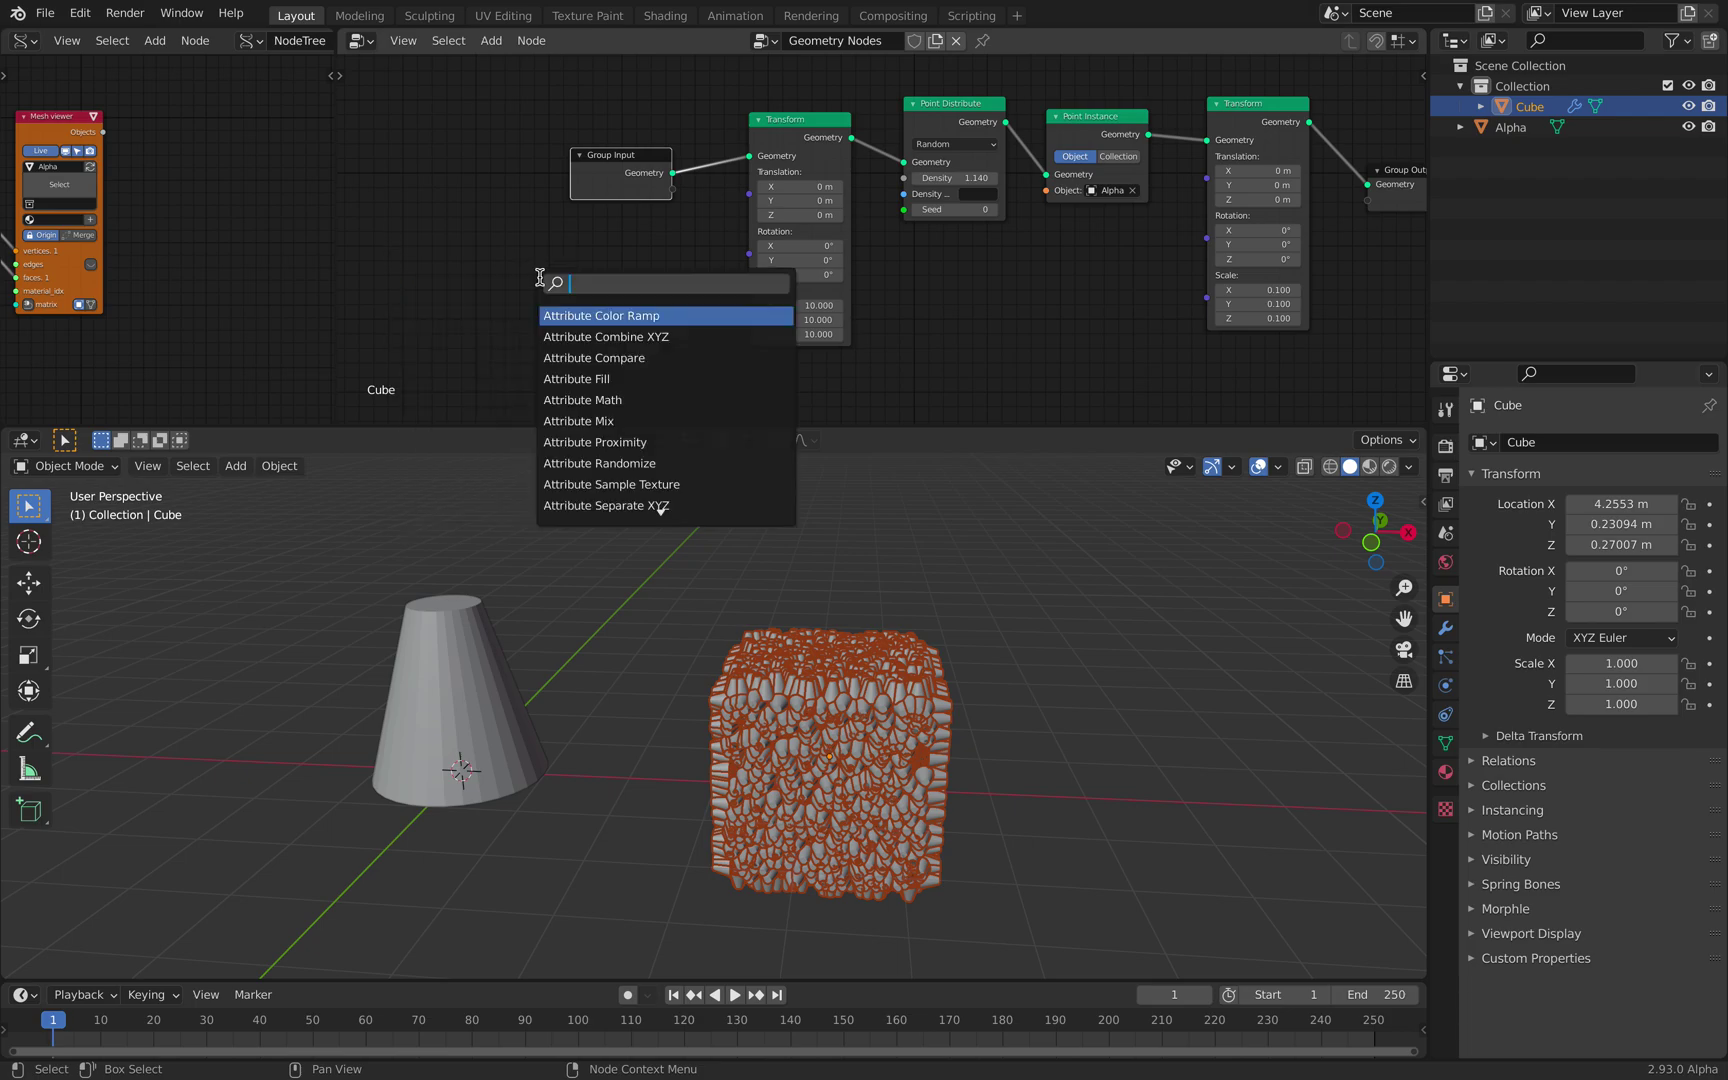
{"action": "type", "text": "object"}
{"action": "key", "text": "Return"}
{"action": "left_click", "coordinate": [601, 236]}
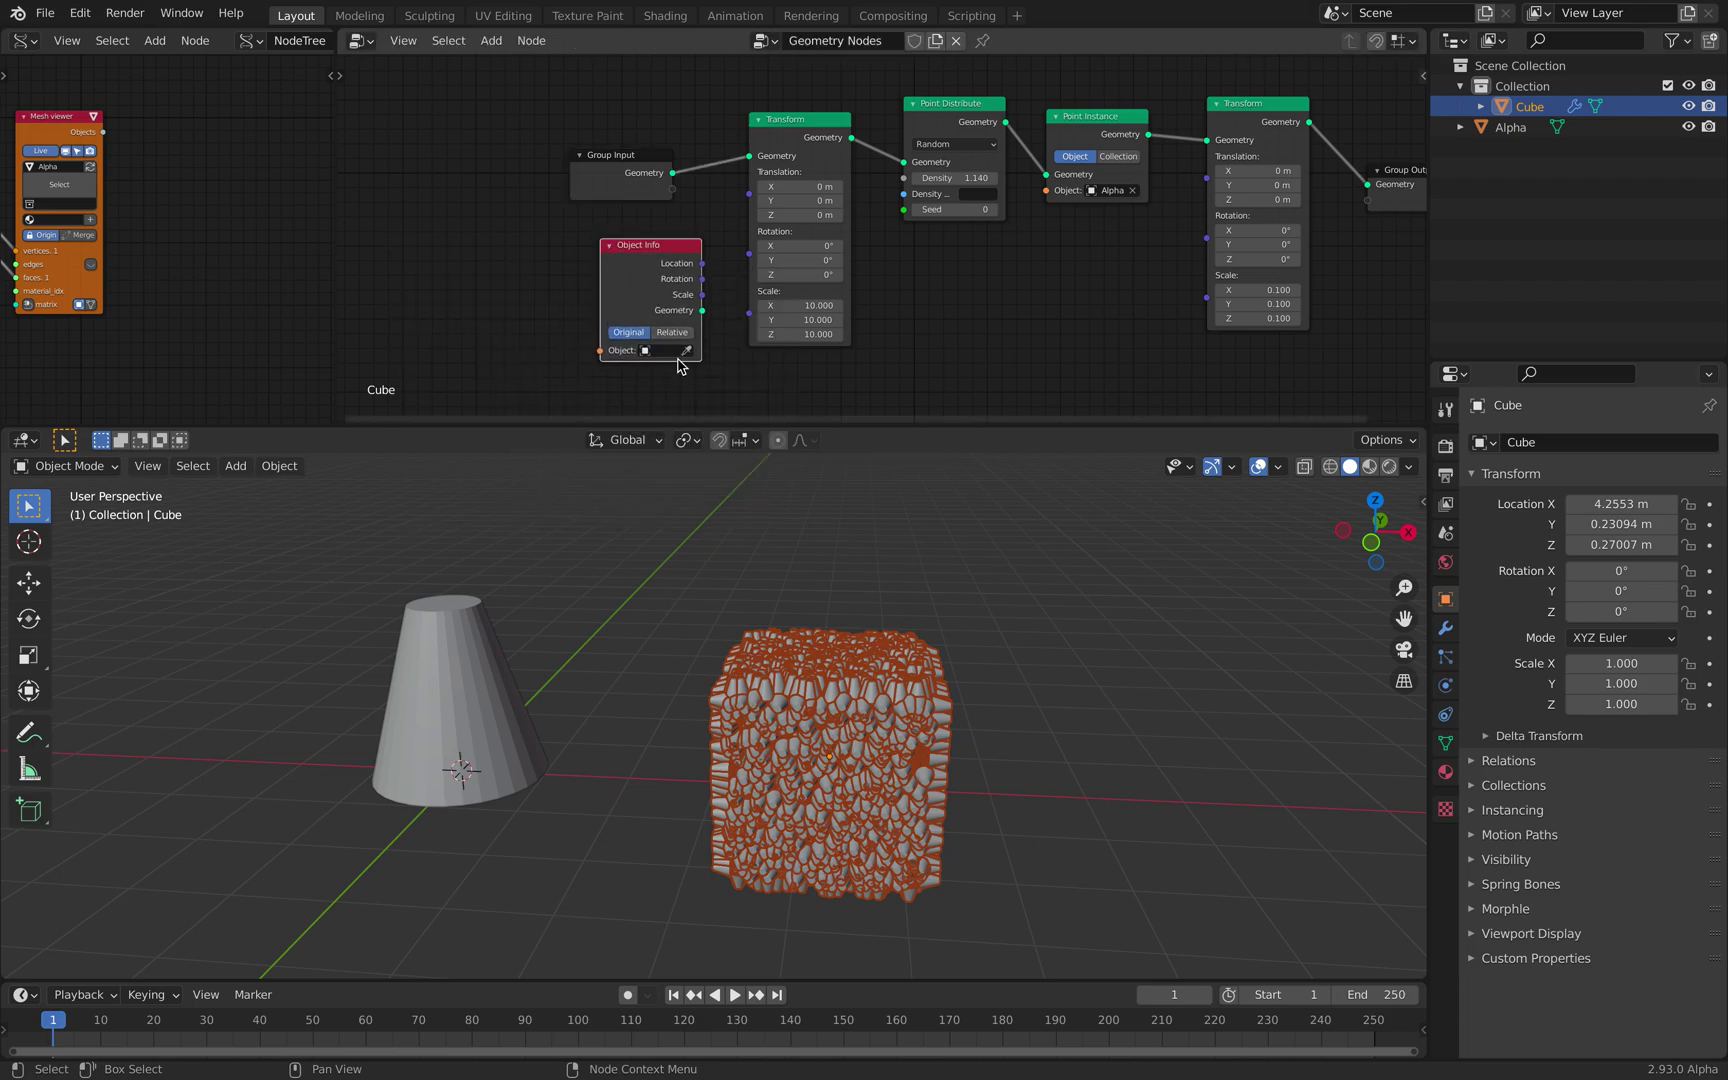
Step: Set Object Info's object to the Alpha cone and connect its Geometry output to the first Transform node, in place of Group Input
{"action": "left_click", "coordinate": [687, 349]}
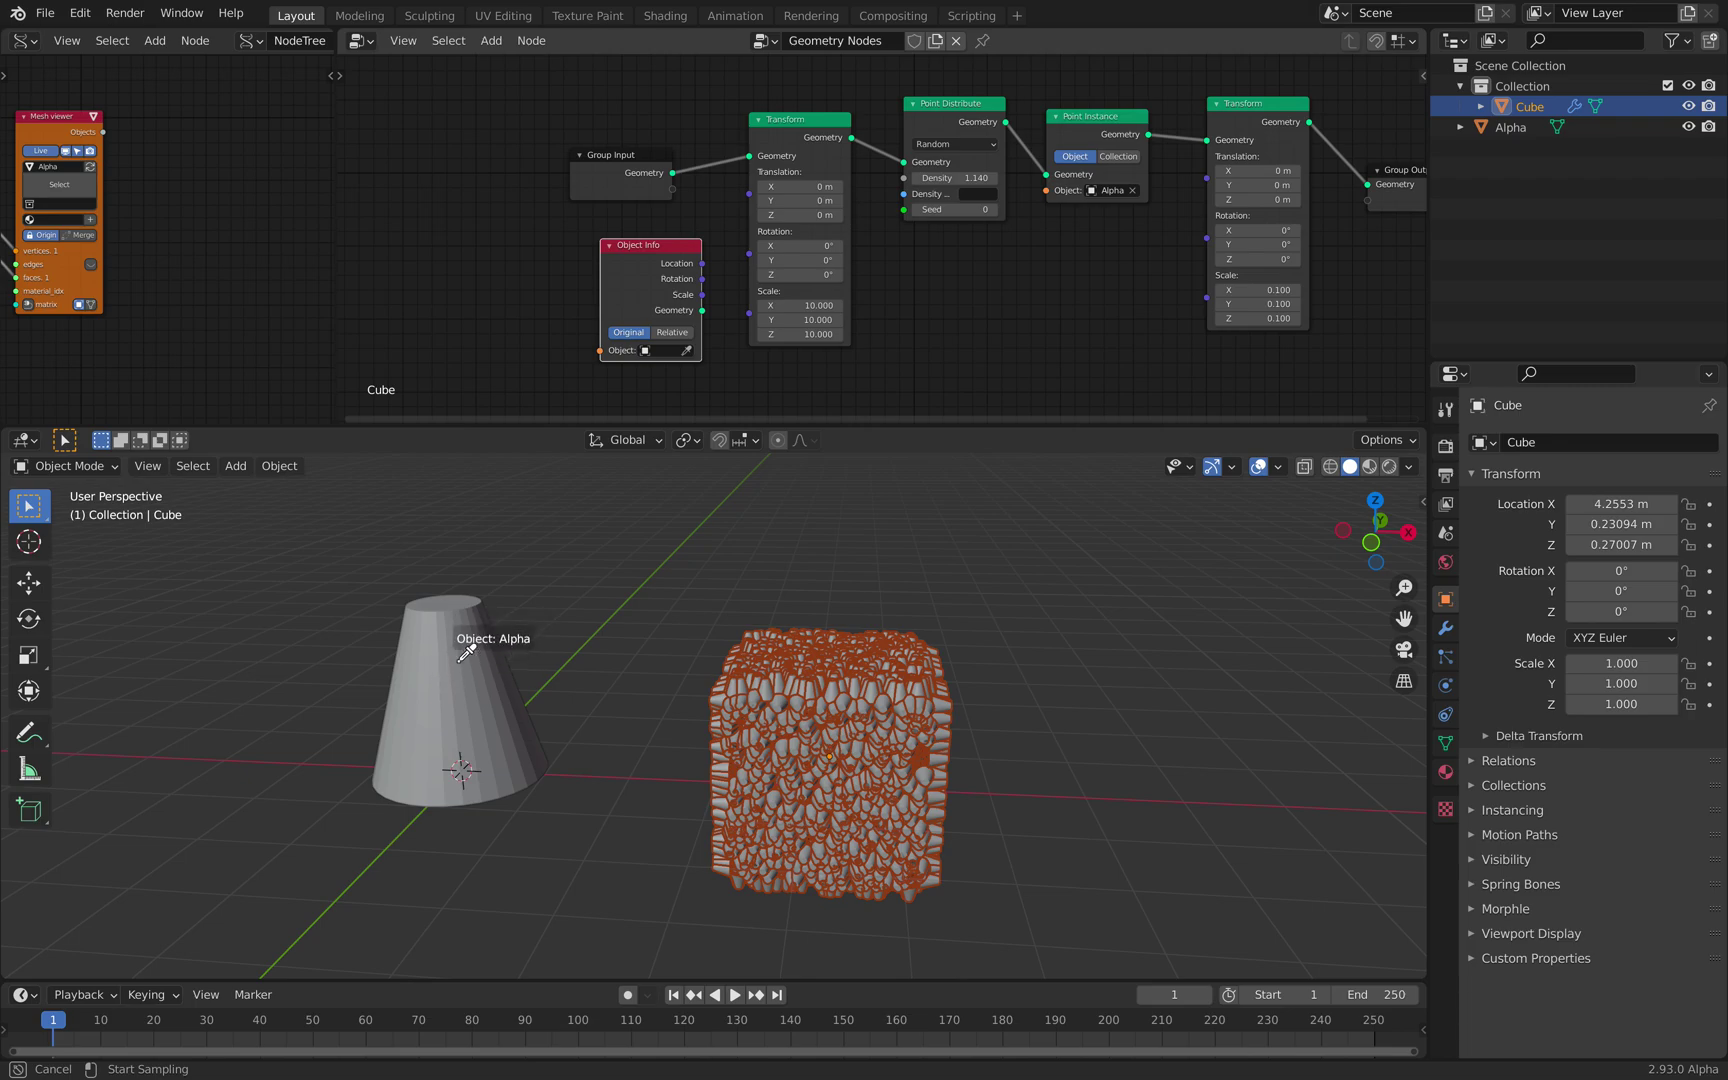
{"action": "left_click", "coordinate": [461, 659]}
{"action": "left_click_drag", "start_coordinate": [703, 310], "coordinate": [750, 157]}
{"action": "left_click_drag", "start_coordinate": [613, 165], "coordinate": [610, 147]}
{"action": "left_click_drag", "start_coordinate": [640, 258], "coordinate": [597, 231]}
{"action": "scroll", "coordinate": [497, 683], "scroll_direction": "up", "scroll_amount": 3}
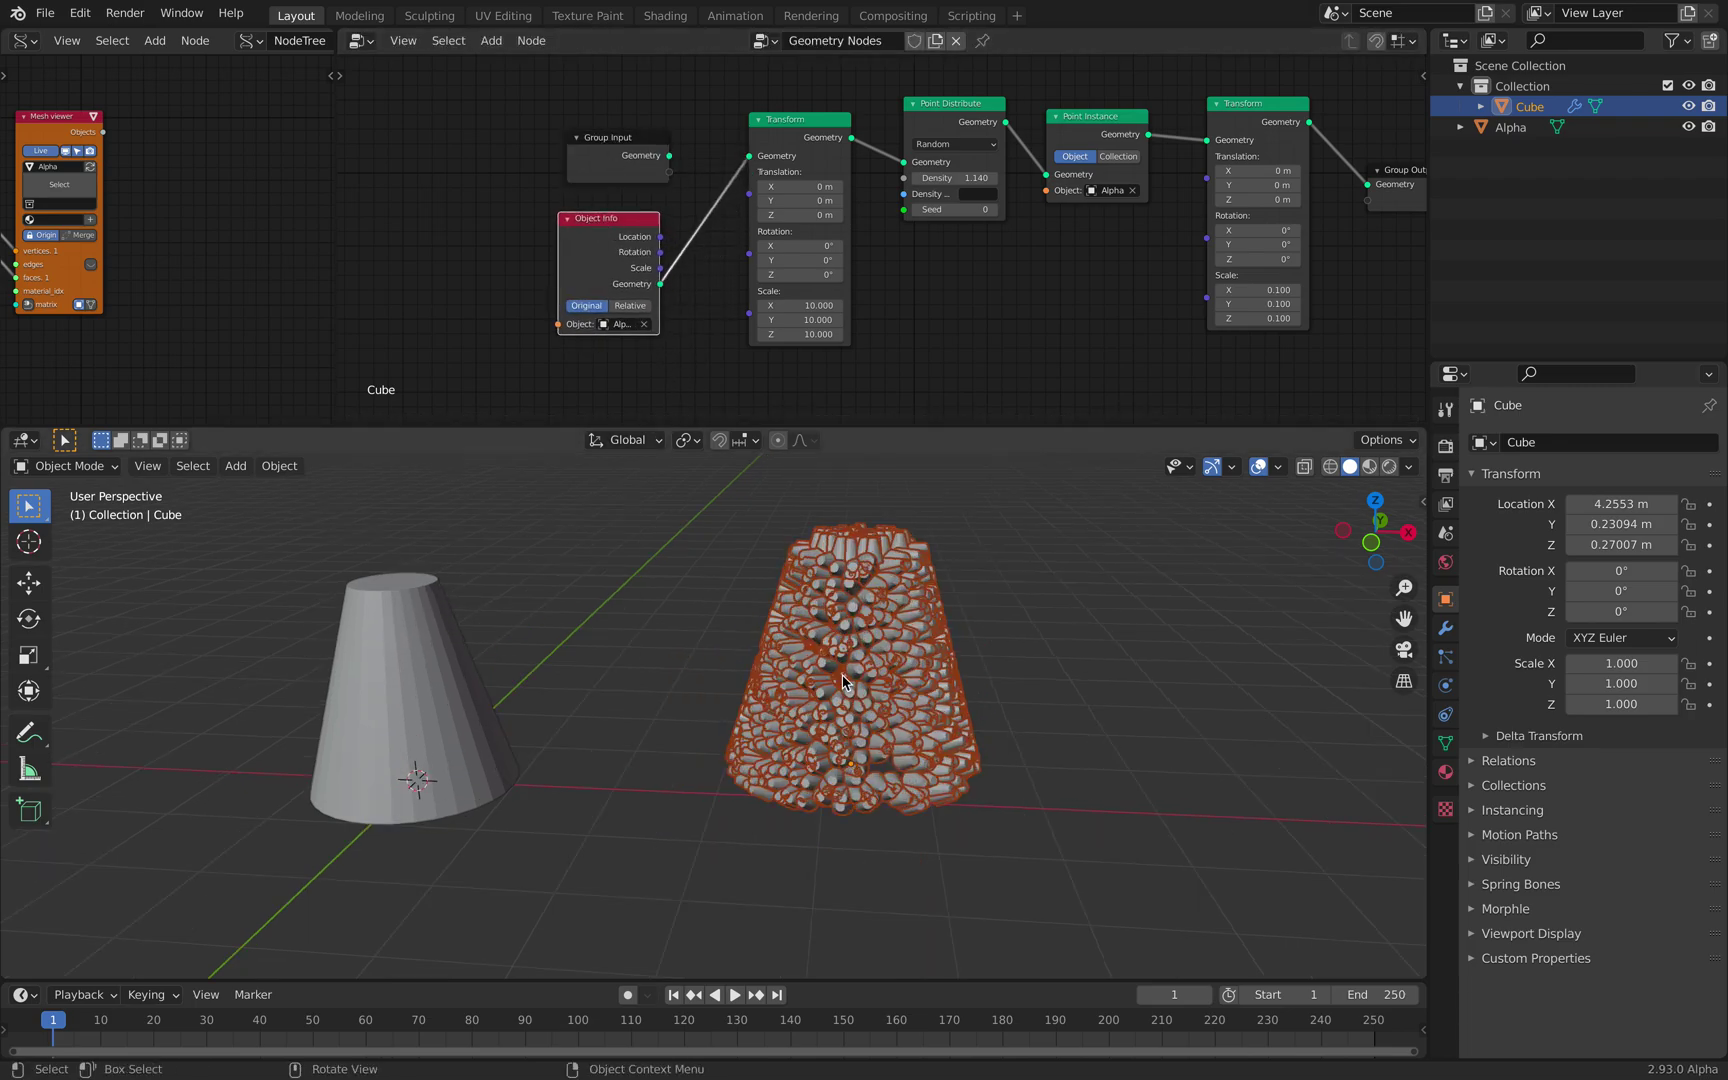
Step: In the back view, move the cube object closer to the cone, to about X 2.62 m and Z -0.04 m, and save the file
{"action": "left_click", "coordinate": [342, 674]}
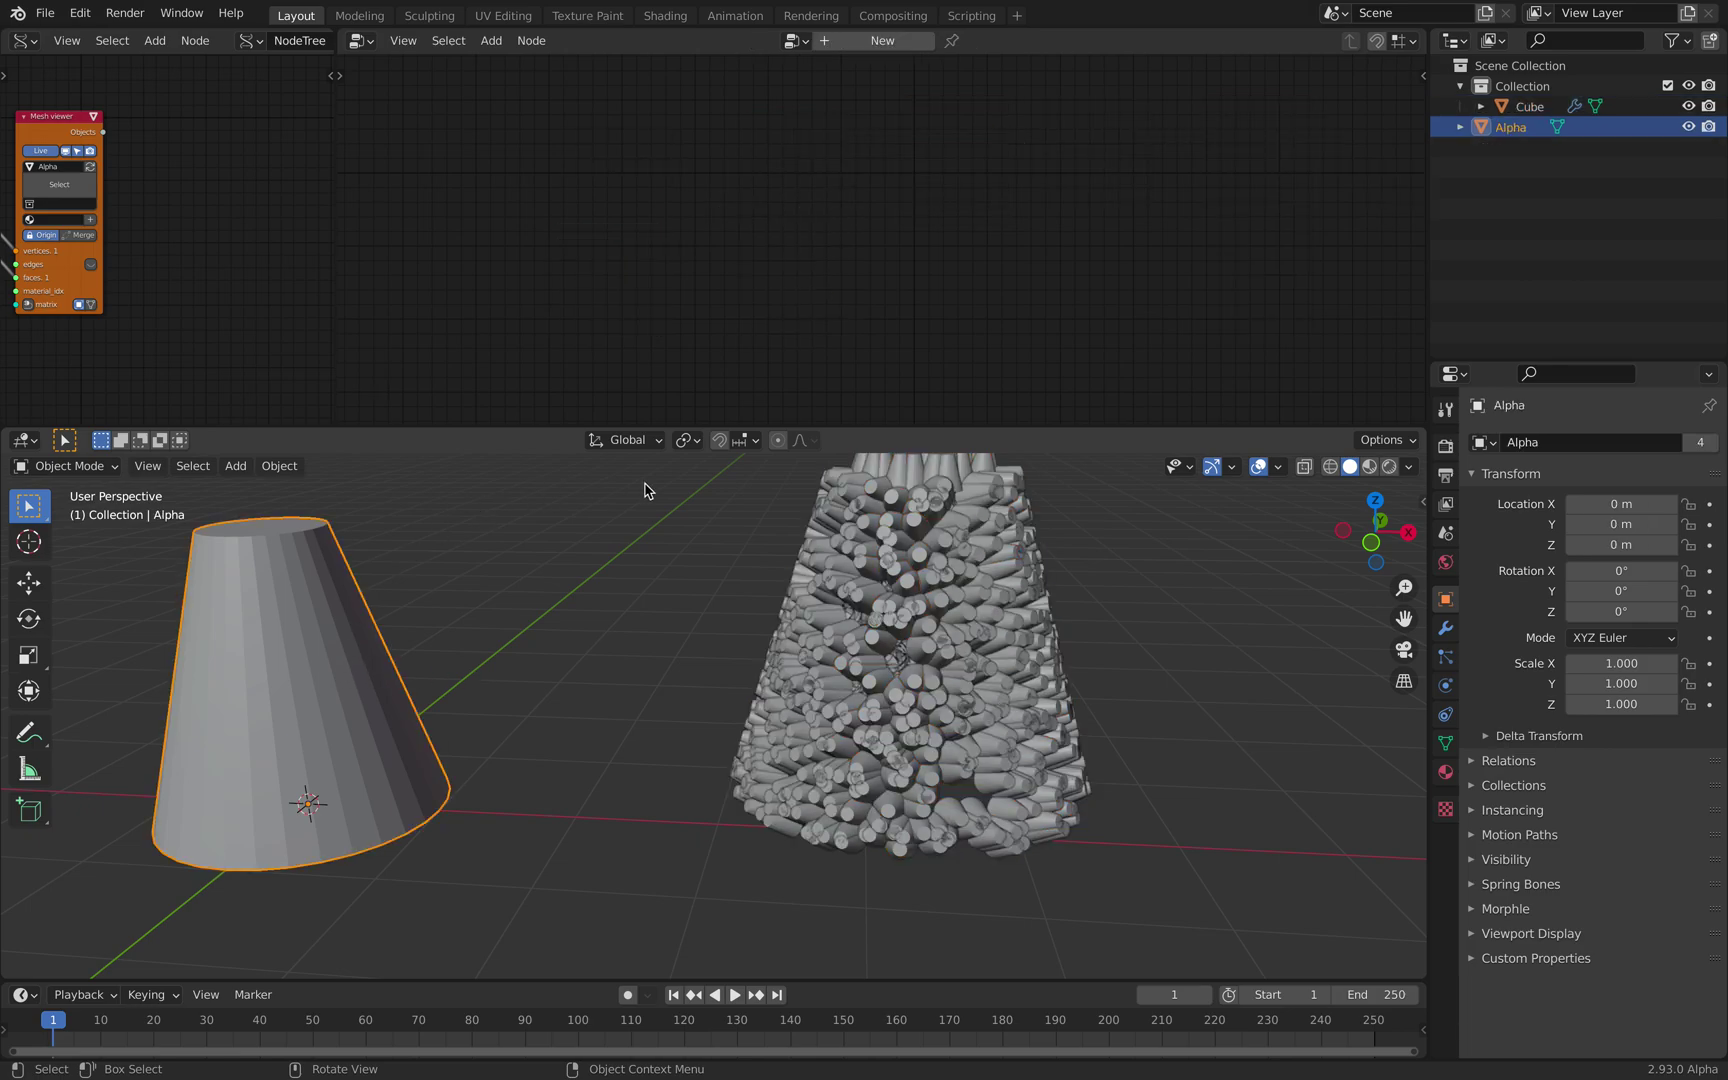
{"action": "left_click", "coordinate": [878, 714]}
{"action": "middle_click_drag", "start_coordinate": [878, 714], "coordinate": [1010, 640]}
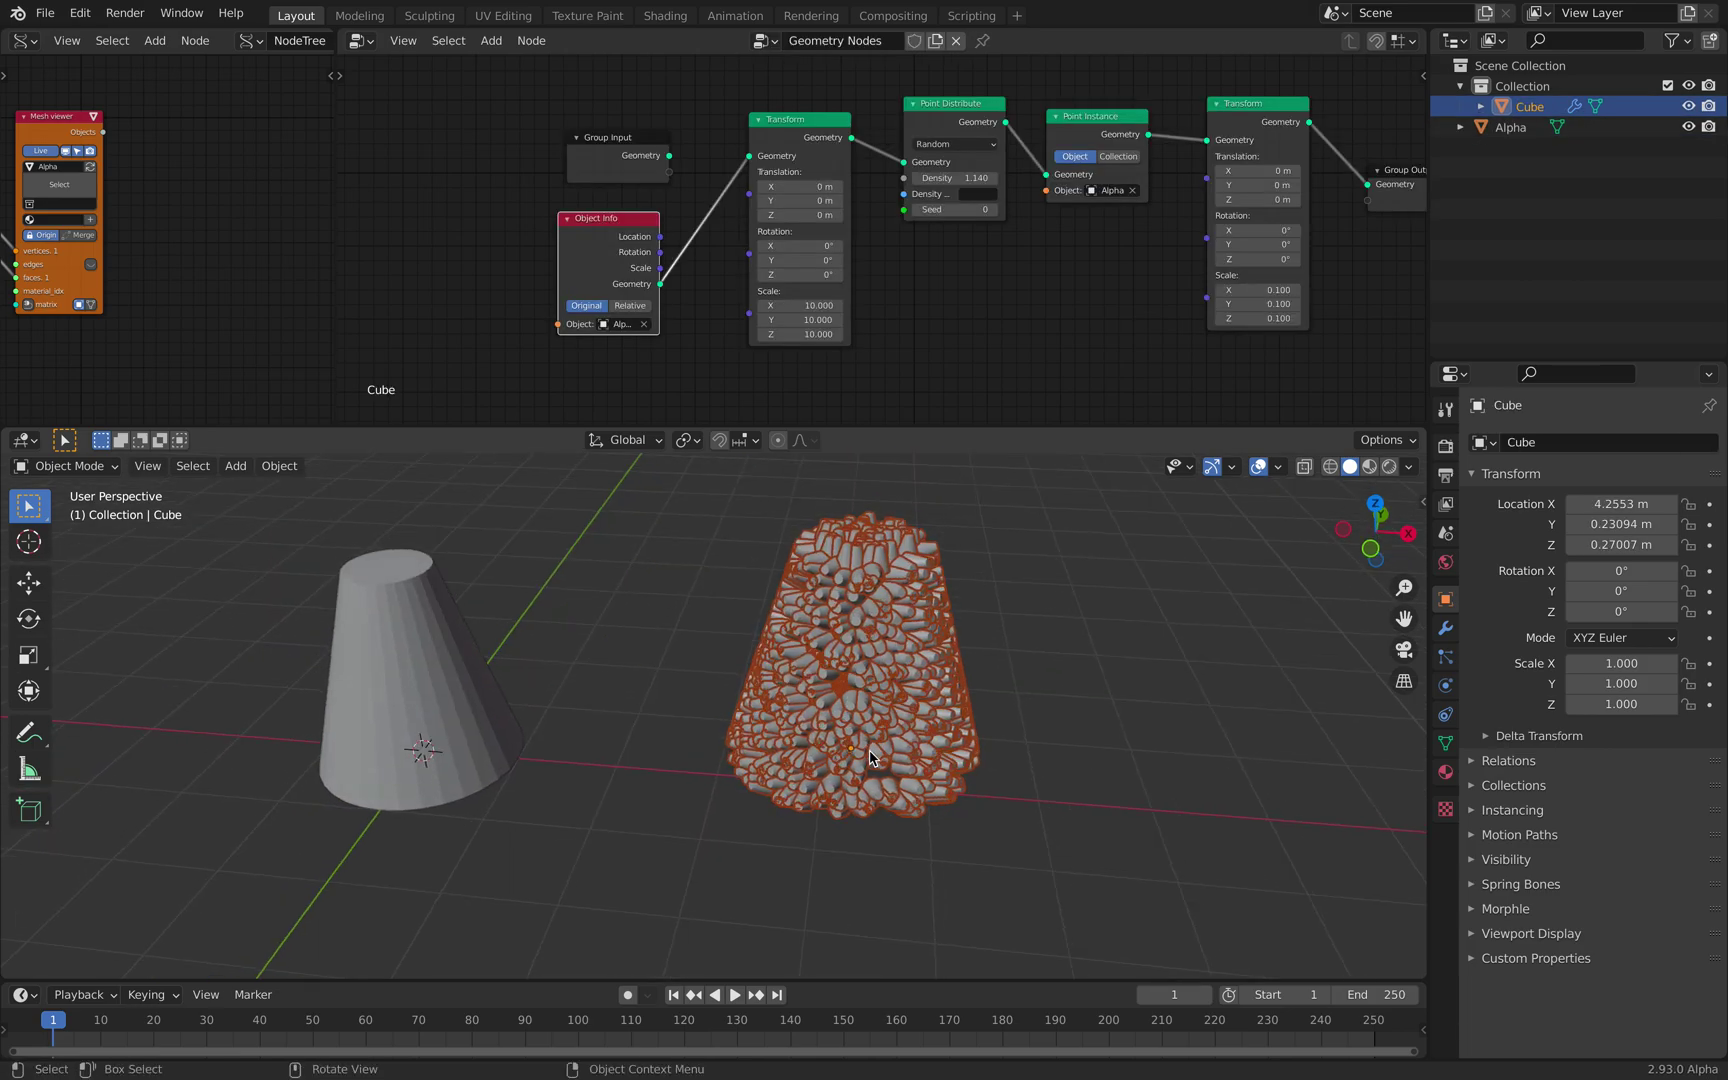
{"action": "left_click", "coordinate": [1381, 510]}
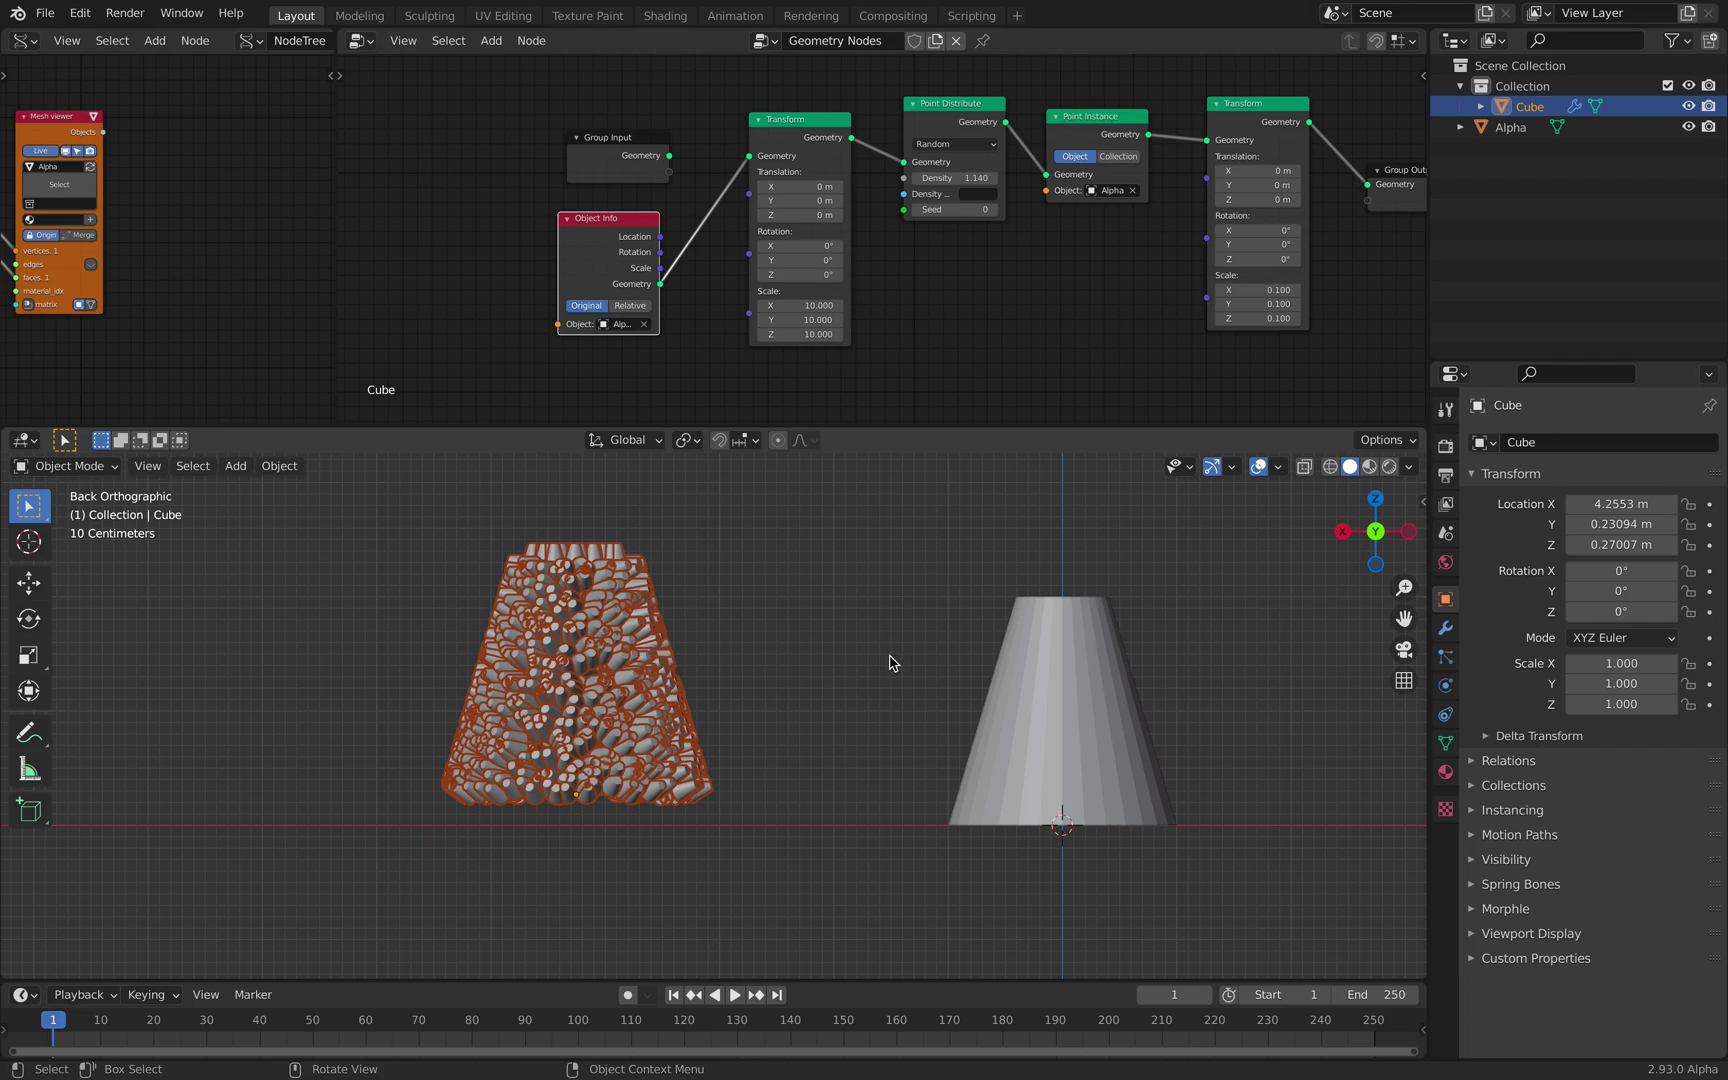
{"action": "key", "text": "g"}
{"action": "left_click", "coordinate": [840, 652]}
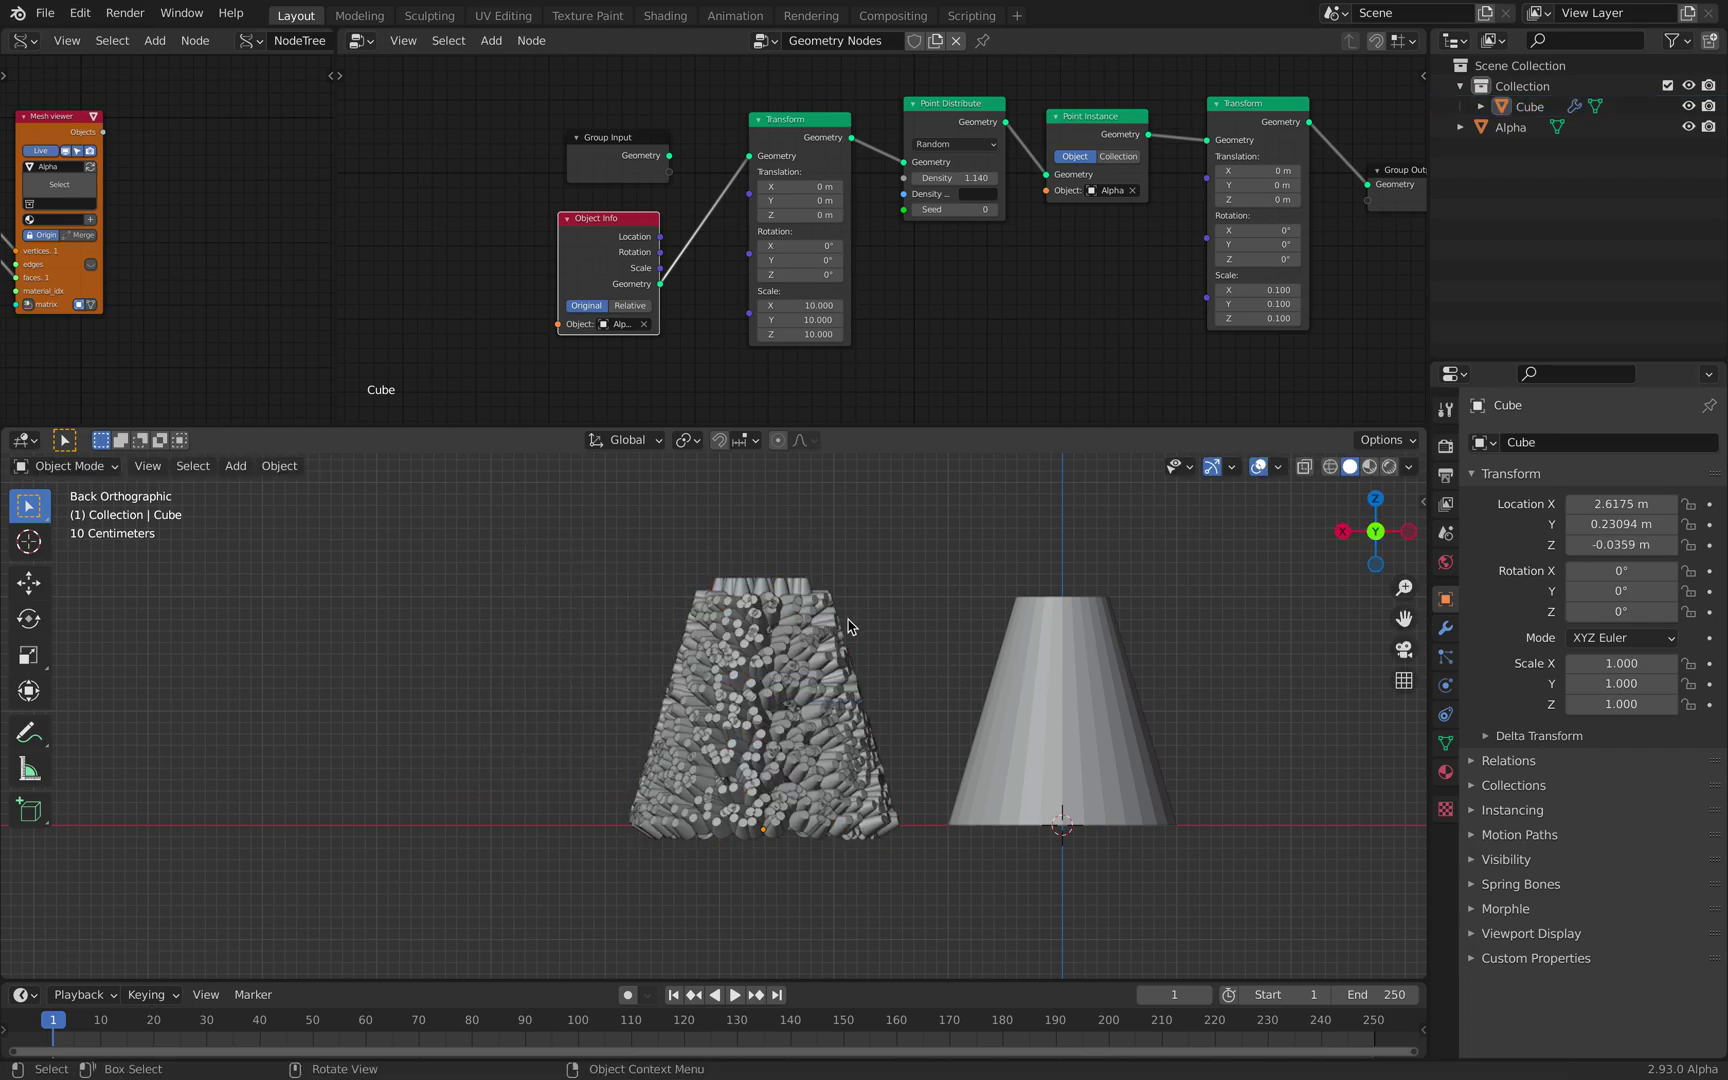
{"action": "middle_click_drag", "start_coordinate": [848, 626], "coordinate": [906, 683]}
{"action": "key", "text": "ctrl+s"}
Step: Make the Geometry Node Editor taller and wider so that the node chain fits in it
{"action": "scroll", "coordinate": [965, 273], "scroll_direction": "down", "scroll_amount": 1}
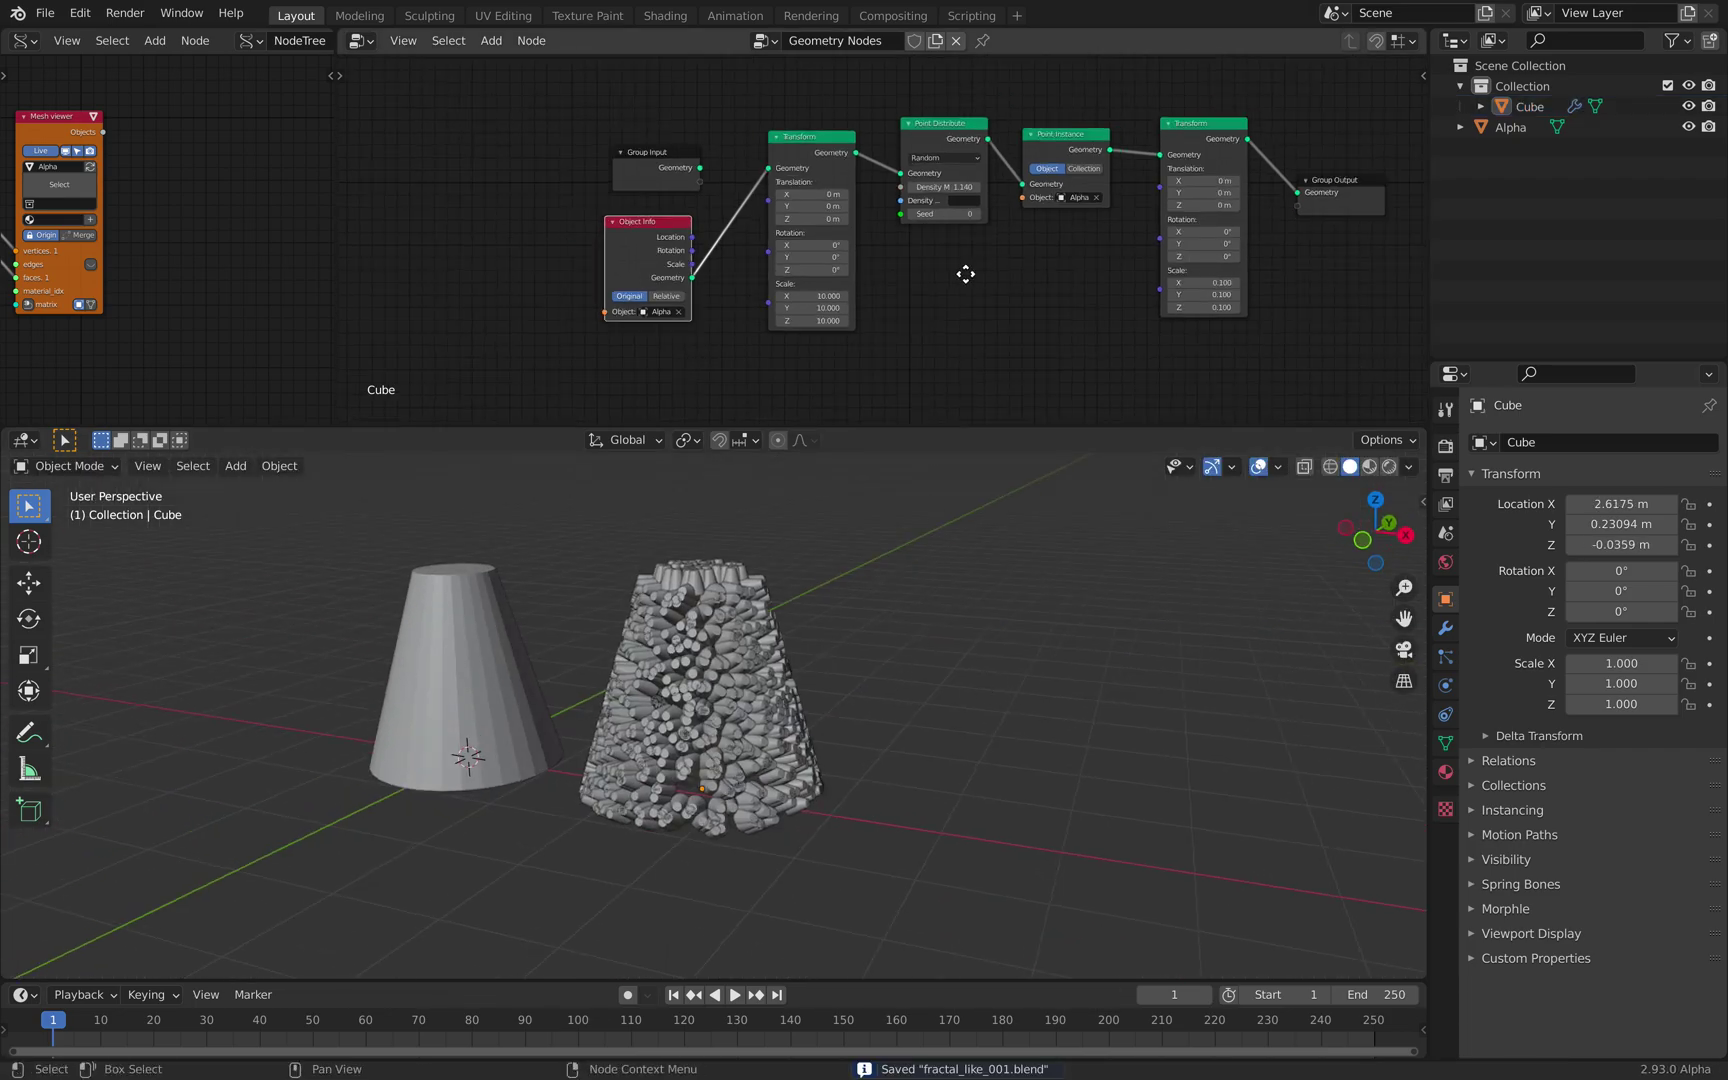
{"action": "scroll", "coordinate": [965, 273], "scroll_direction": "up", "scroll_amount": 2}
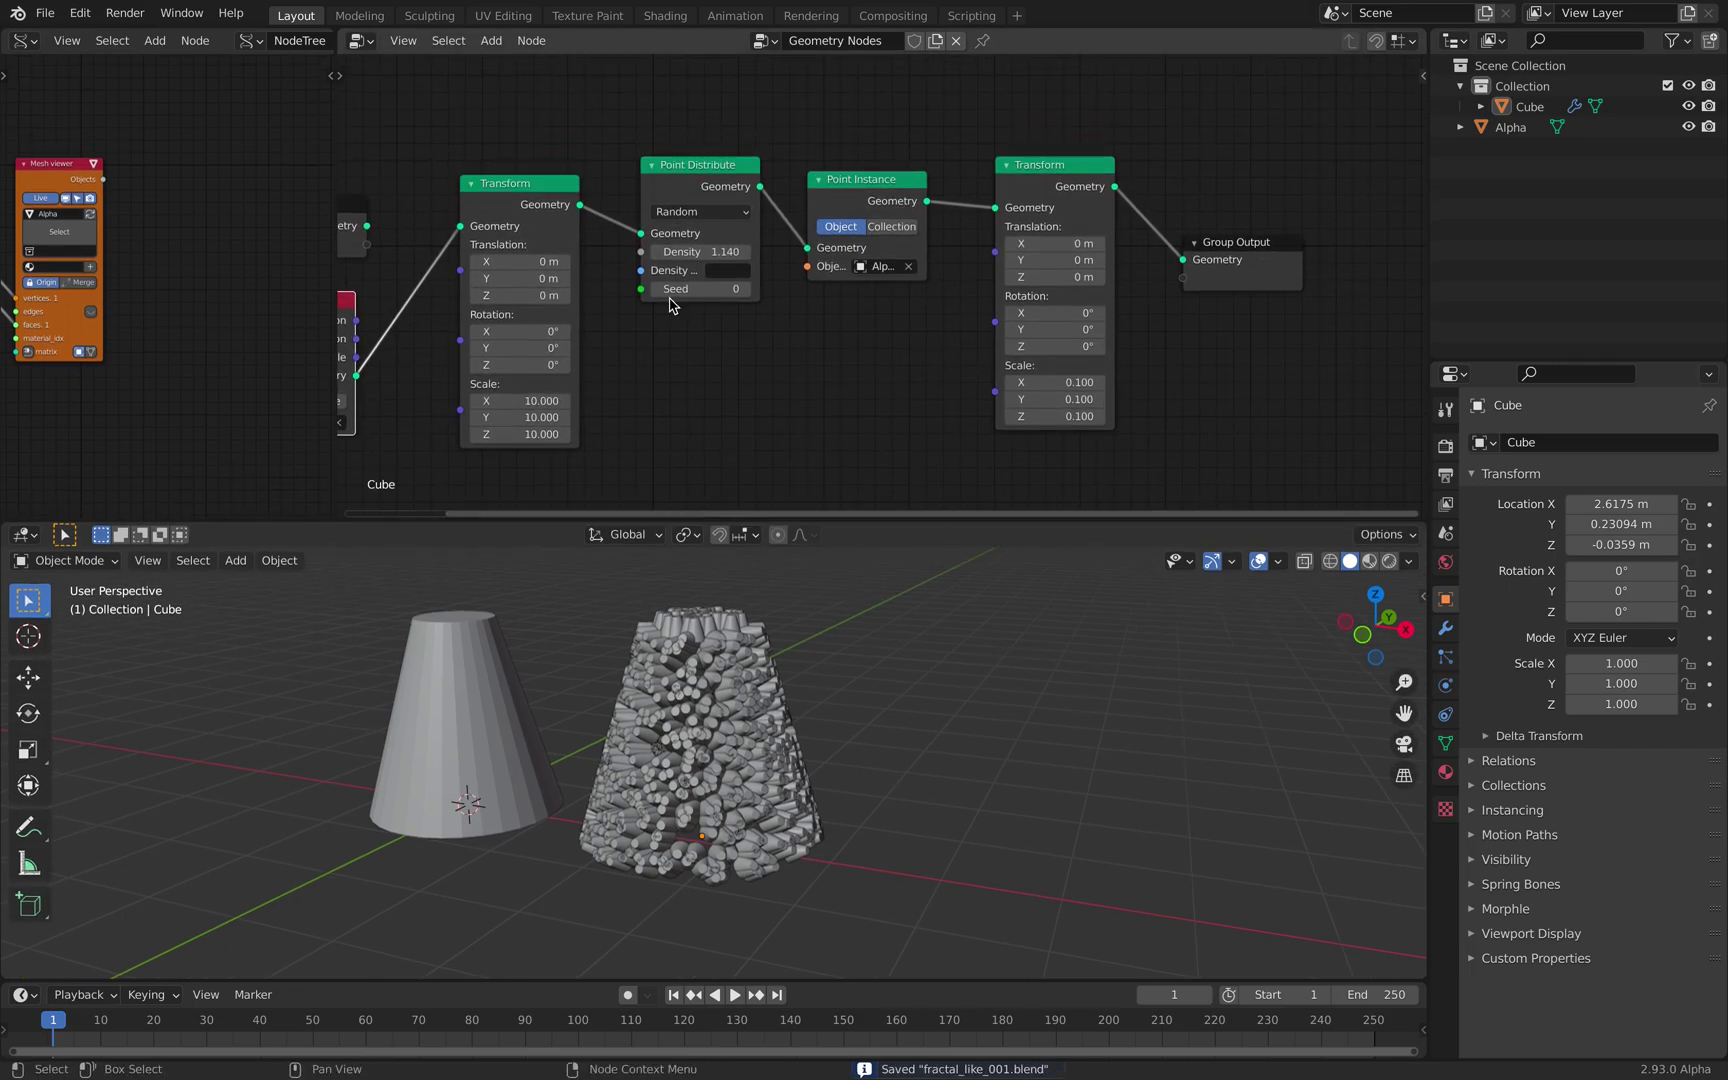
{"action": "left_click_drag", "start_coordinate": [334, 108], "coordinate": [247, 106]}
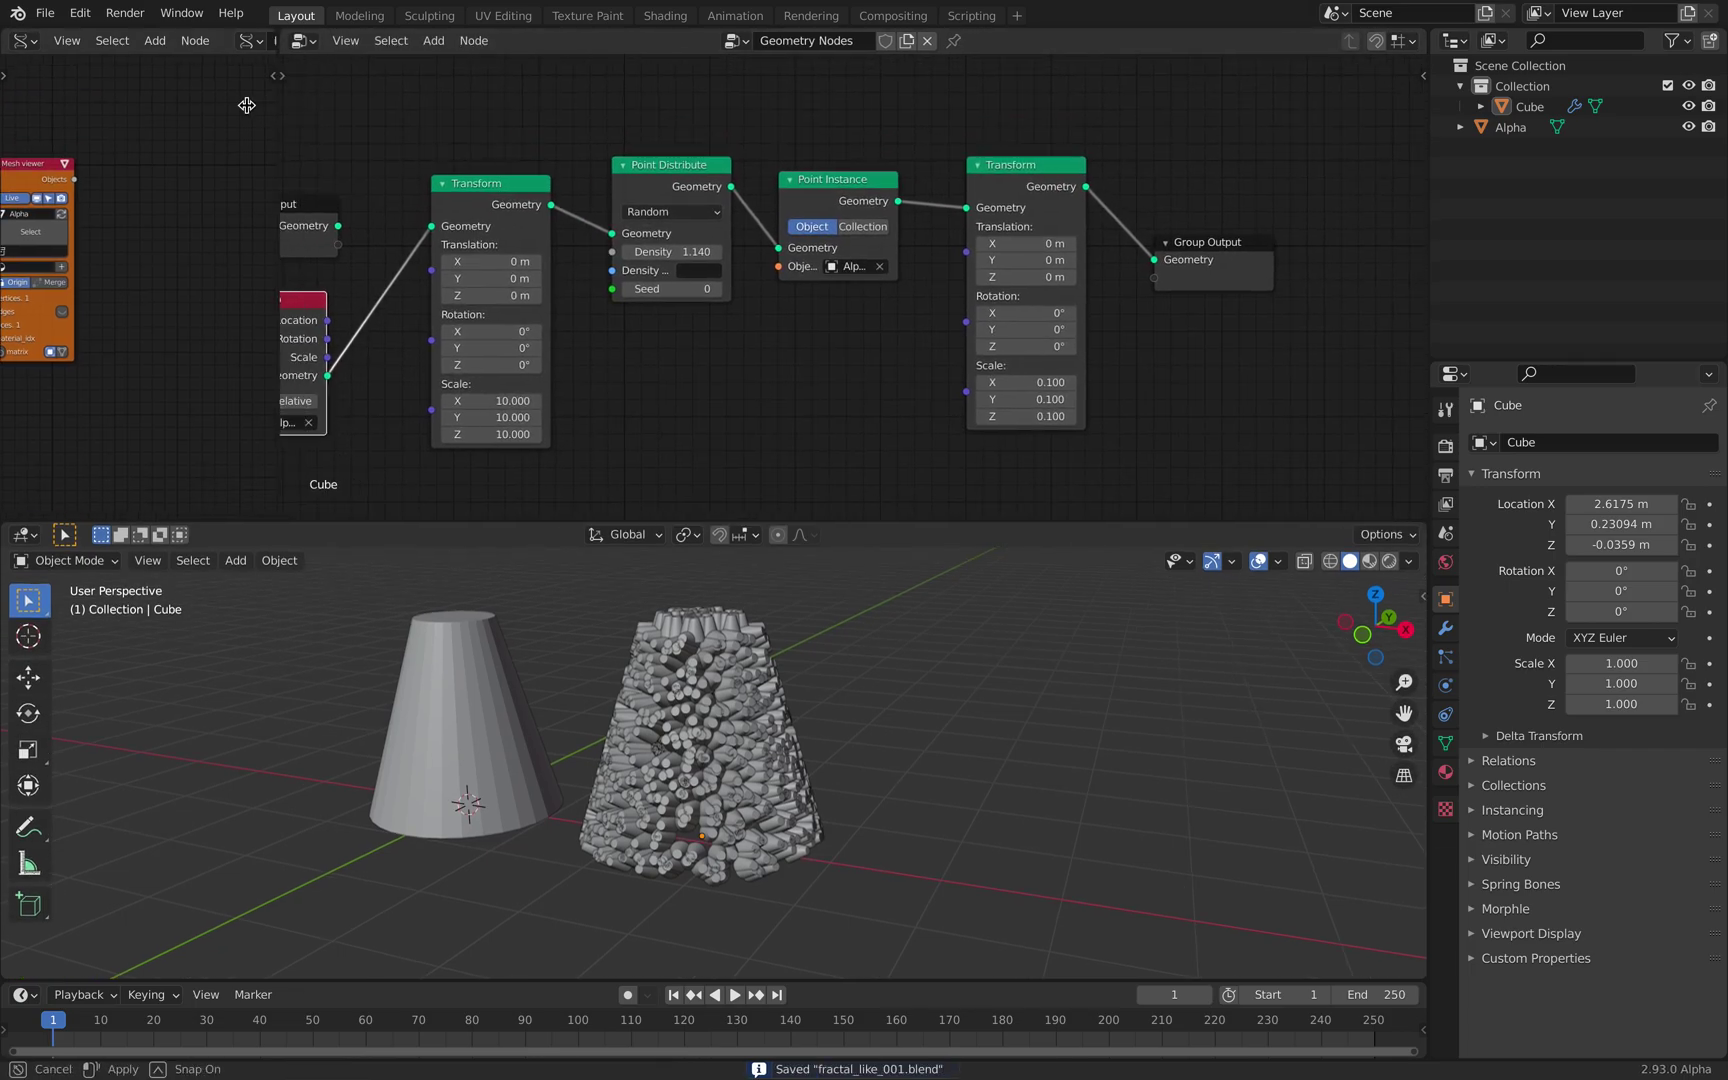
{"action": "middle_click_drag", "start_coordinate": [451, 162], "coordinate": [641, 150]}
{"action": "middle_click_drag", "start_coordinate": [569, 327], "coordinate": [558, 298]}
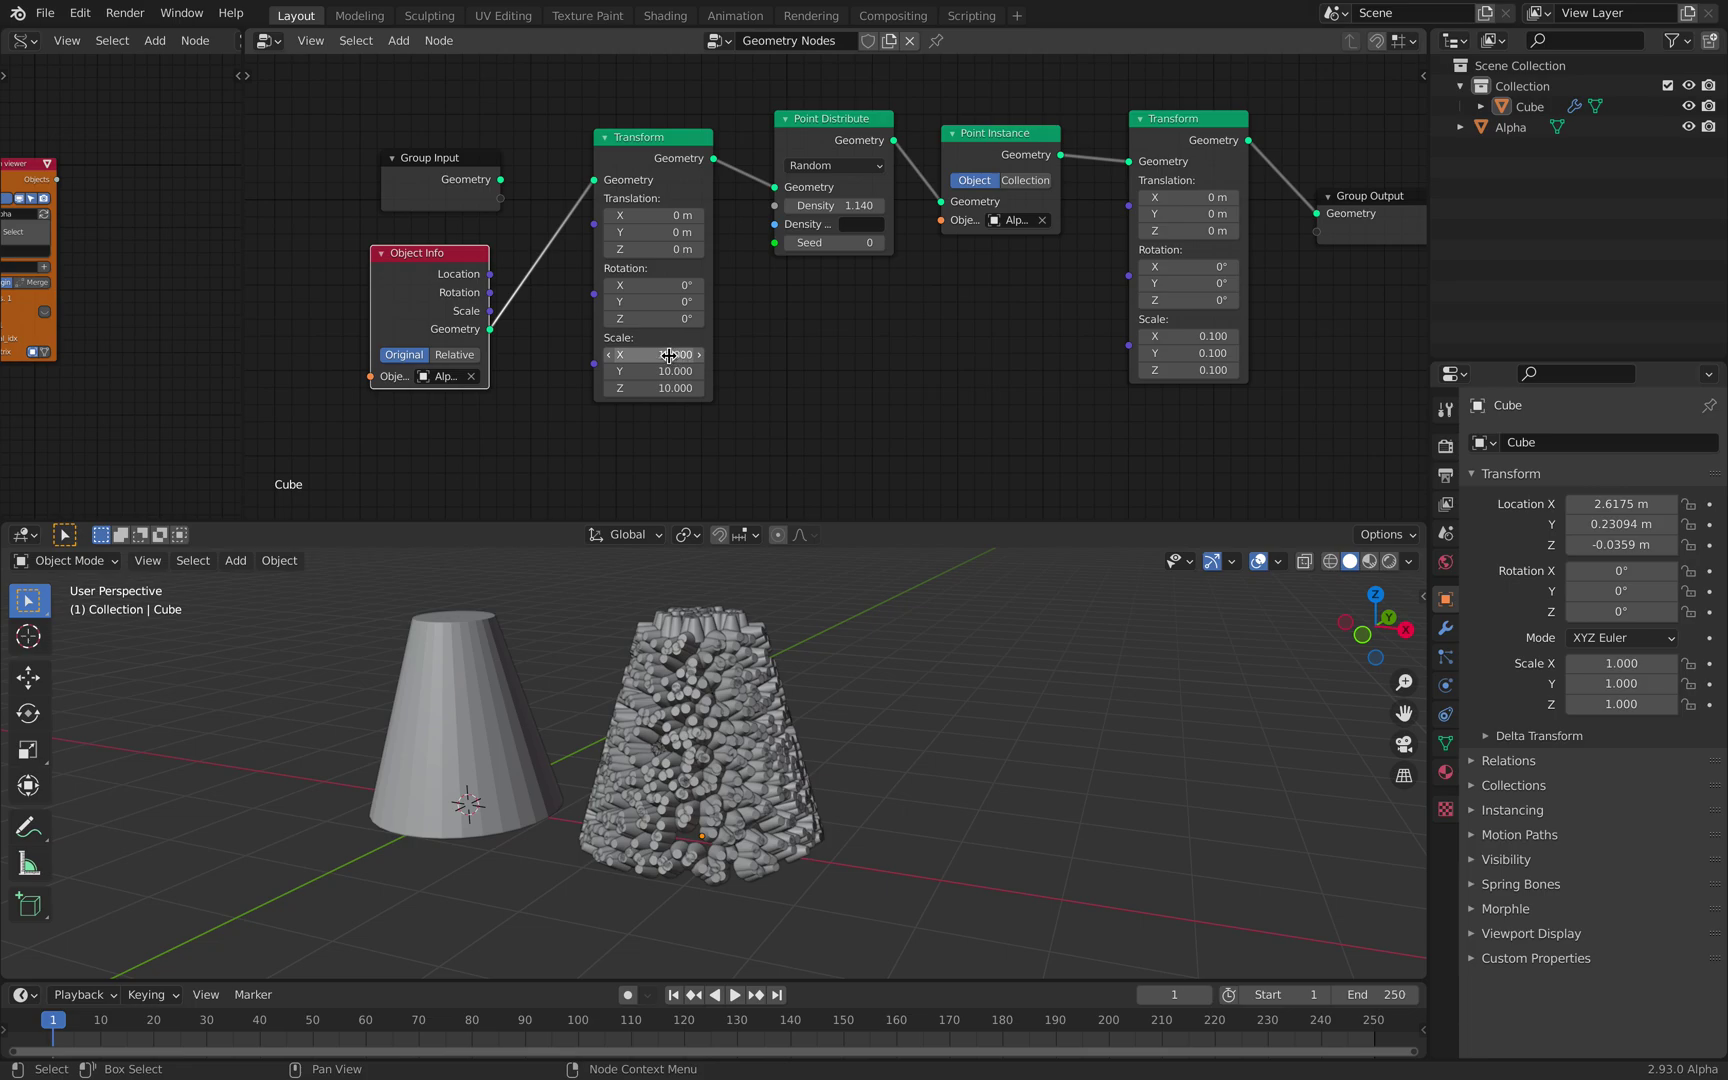
Step: Set all scale axes of the first Transform node to 5 and of the last Transform node to 0.2, and save the file
{"action": "left_click_drag", "start_coordinate": [669, 355], "coordinate": [669, 388]}
{"action": "type", "text": "5"}
{"action": "key", "text": "Return"}
{"action": "middle_click_drag", "start_coordinate": [1281, 327], "coordinate": [1056, 320]}
{"action": "left_click_drag", "start_coordinate": [964, 329], "coordinate": [964, 363]}
{"action": "type", "text": ".2"}
{"action": "key", "text": "Return"}
{"action": "middle_click_drag", "start_coordinate": [870, 490], "coordinate": [902, 509]}
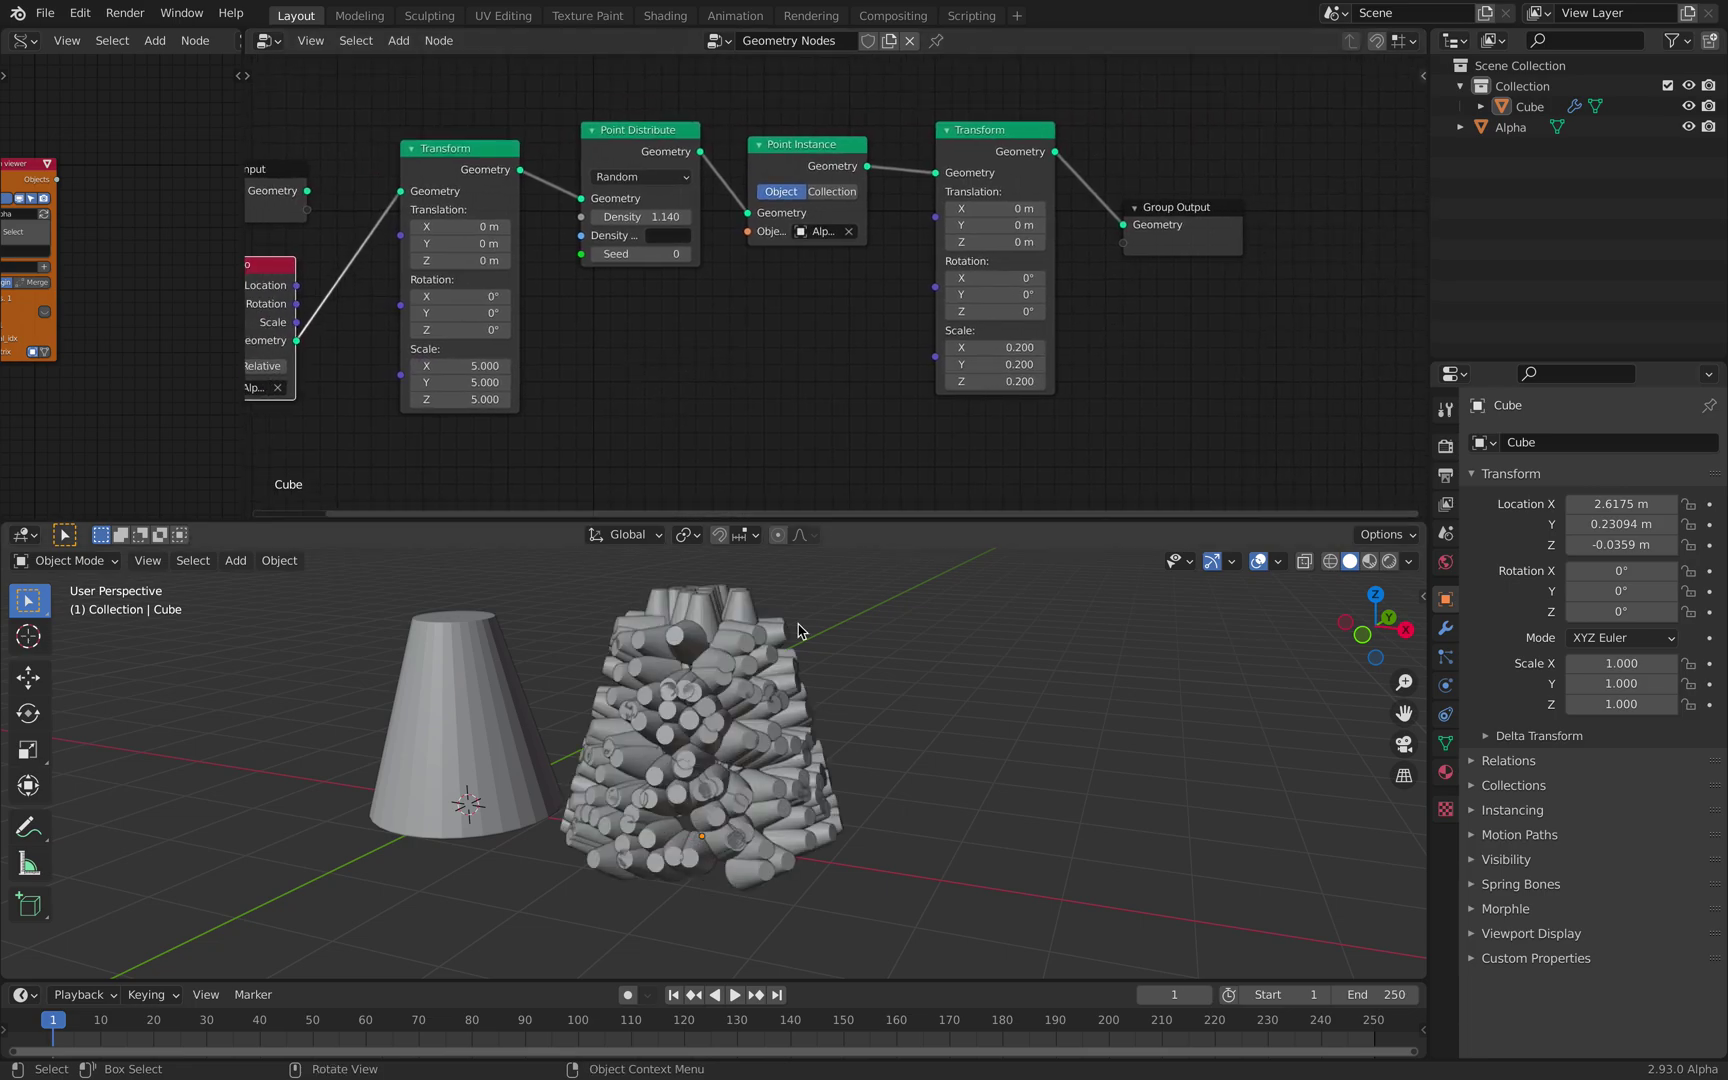
{"action": "middle_click_drag", "start_coordinate": [720, 700], "coordinate": [752, 705]}
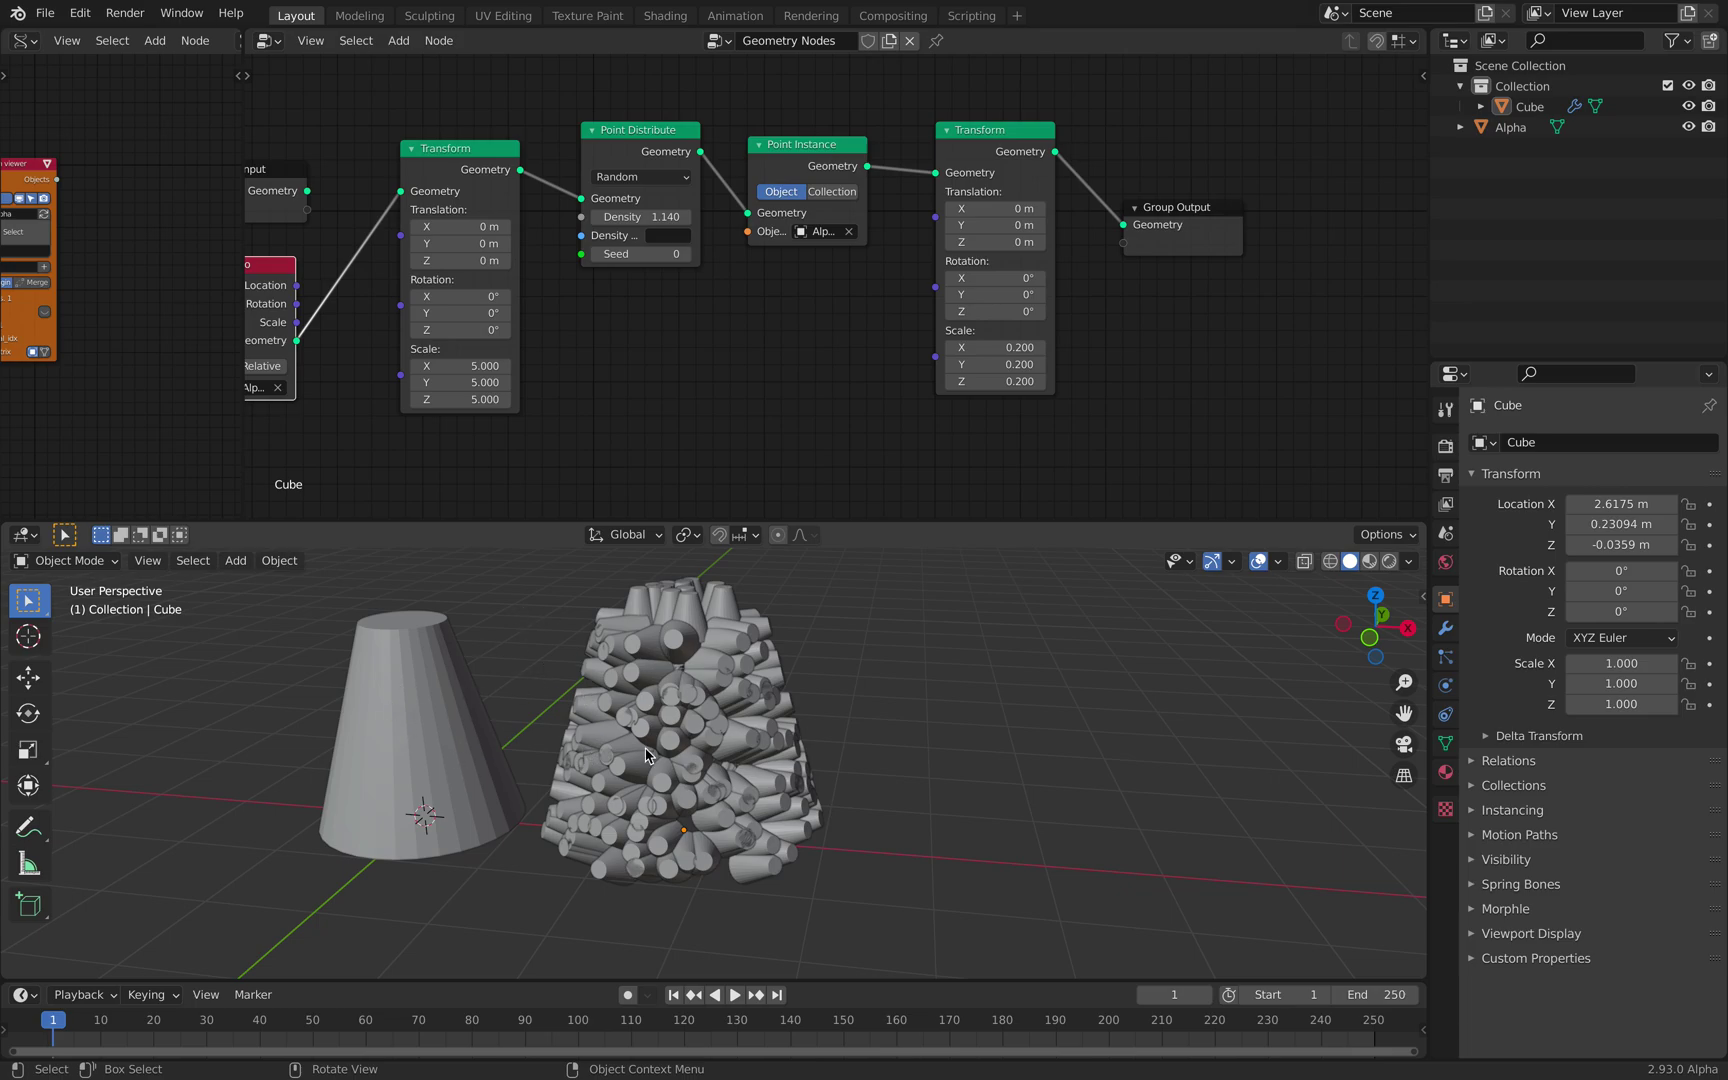
{"action": "middle_click_drag", "start_coordinate": [645, 755], "coordinate": [730, 745], "text": "shift"}
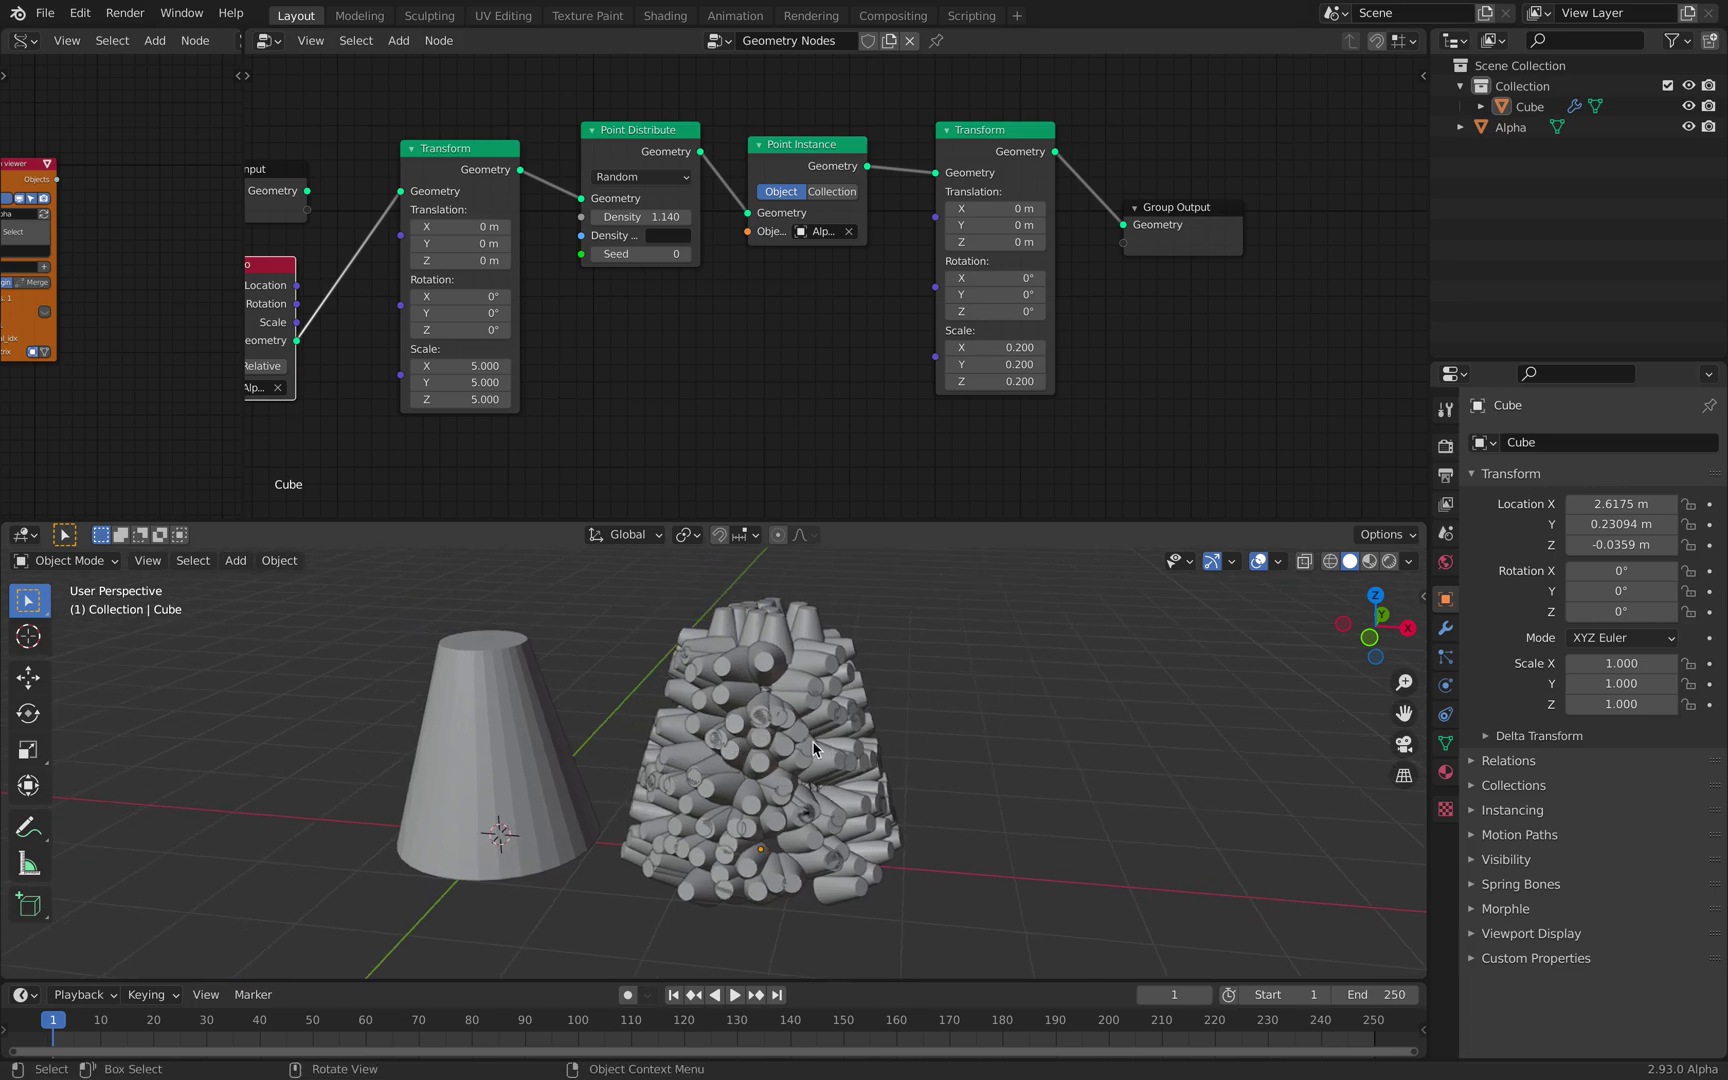
{"action": "scroll", "coordinate": [707, 737], "scroll_direction": "down", "scroll_amount": 2}
{"action": "key", "text": "ctrl+s"}
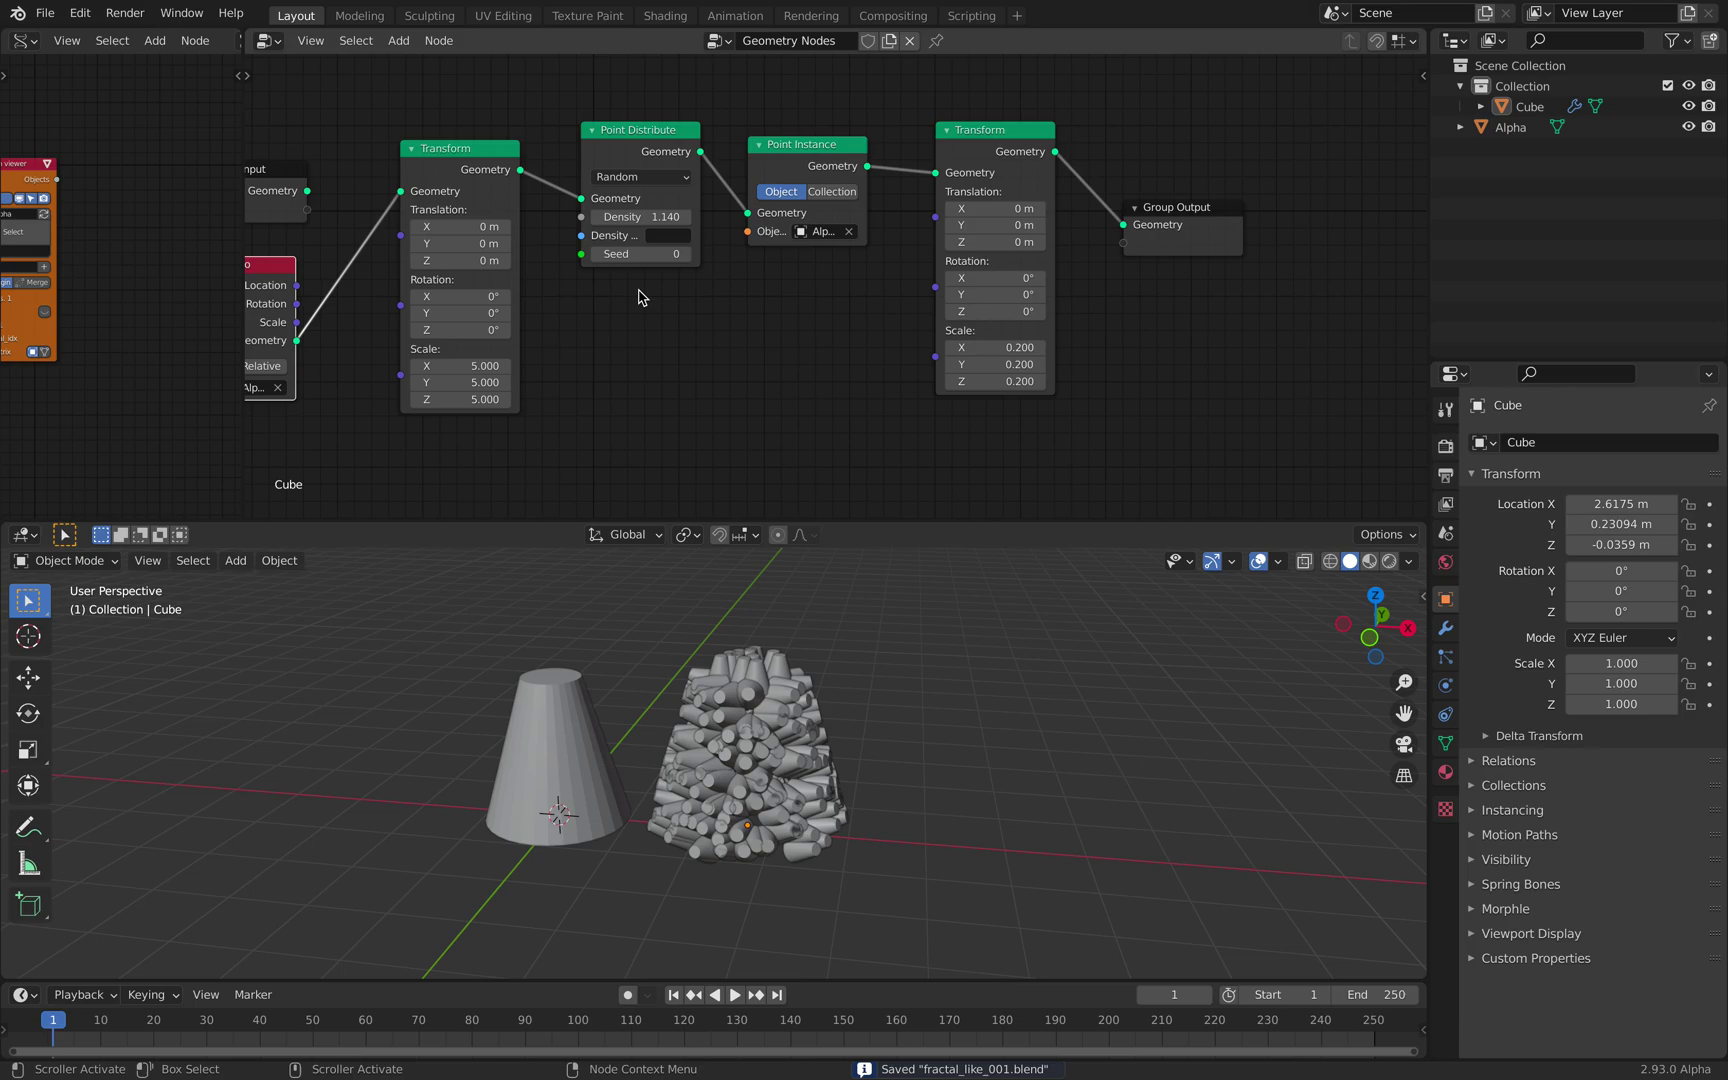
Step: Rearrange the geometry nodes into a more compact chain, from Group Input and Object Info through to Group Output
{"action": "scroll", "coordinate": [340, 230], "scroll_direction": "down", "scroll_amount": 2}
{"action": "middle_click_drag", "start_coordinate": [338, 229], "coordinate": [532, 258]}
{"action": "left_click_drag", "start_coordinate": [474, 205], "coordinate": [445, 153]}
{"action": "left_click_drag", "start_coordinate": [476, 290], "coordinate": [507, 234]}
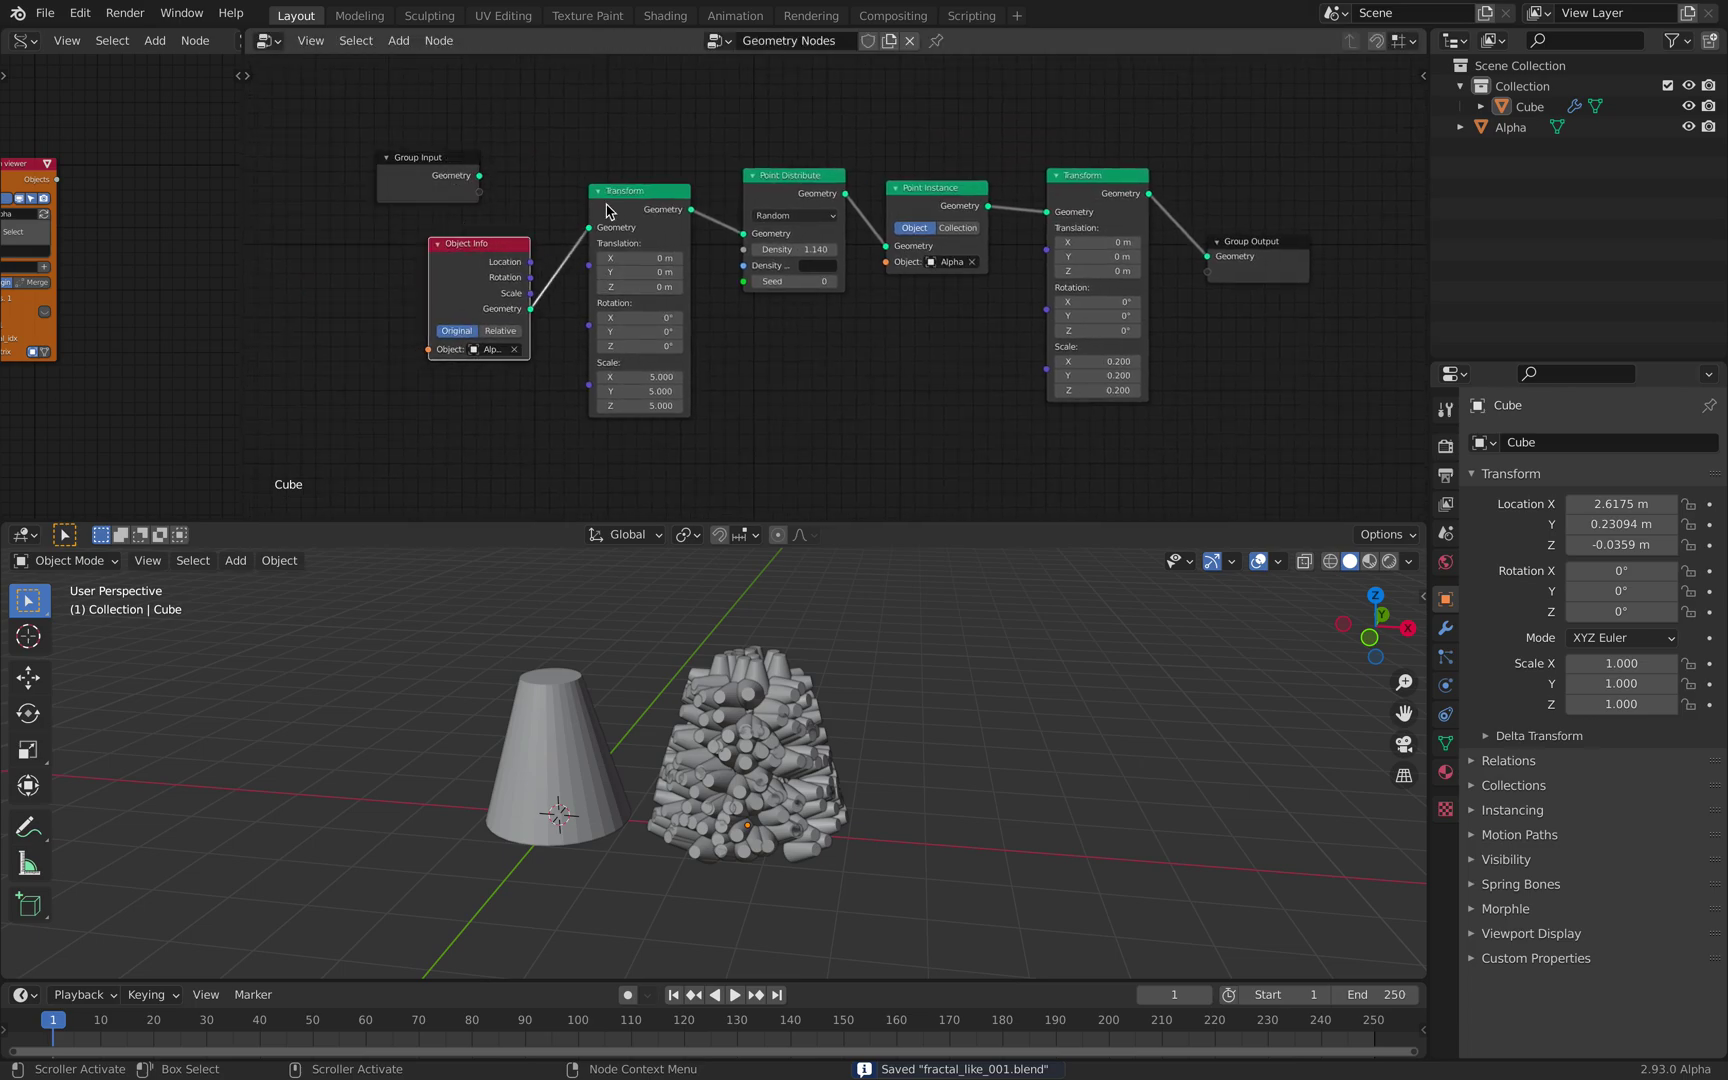
{"action": "left_click_drag", "start_coordinate": [632, 190], "coordinate": [613, 185]}
{"action": "left_click_drag", "start_coordinate": [790, 175], "coordinate": [739, 166]}
{"action": "left_click_drag", "start_coordinate": [932, 187], "coordinate": [882, 172]}
{"action": "left_click_drag", "start_coordinate": [1049, 178], "coordinate": [974, 165]}
{"action": "left_click_drag", "start_coordinate": [1279, 260], "coordinate": [1208, 275]}
Step: Duplicate the Cube object along the X axis to about X 5.75 m and save the file
{"action": "middle_click_drag", "start_coordinate": [930, 600], "coordinate": [883, 644]}
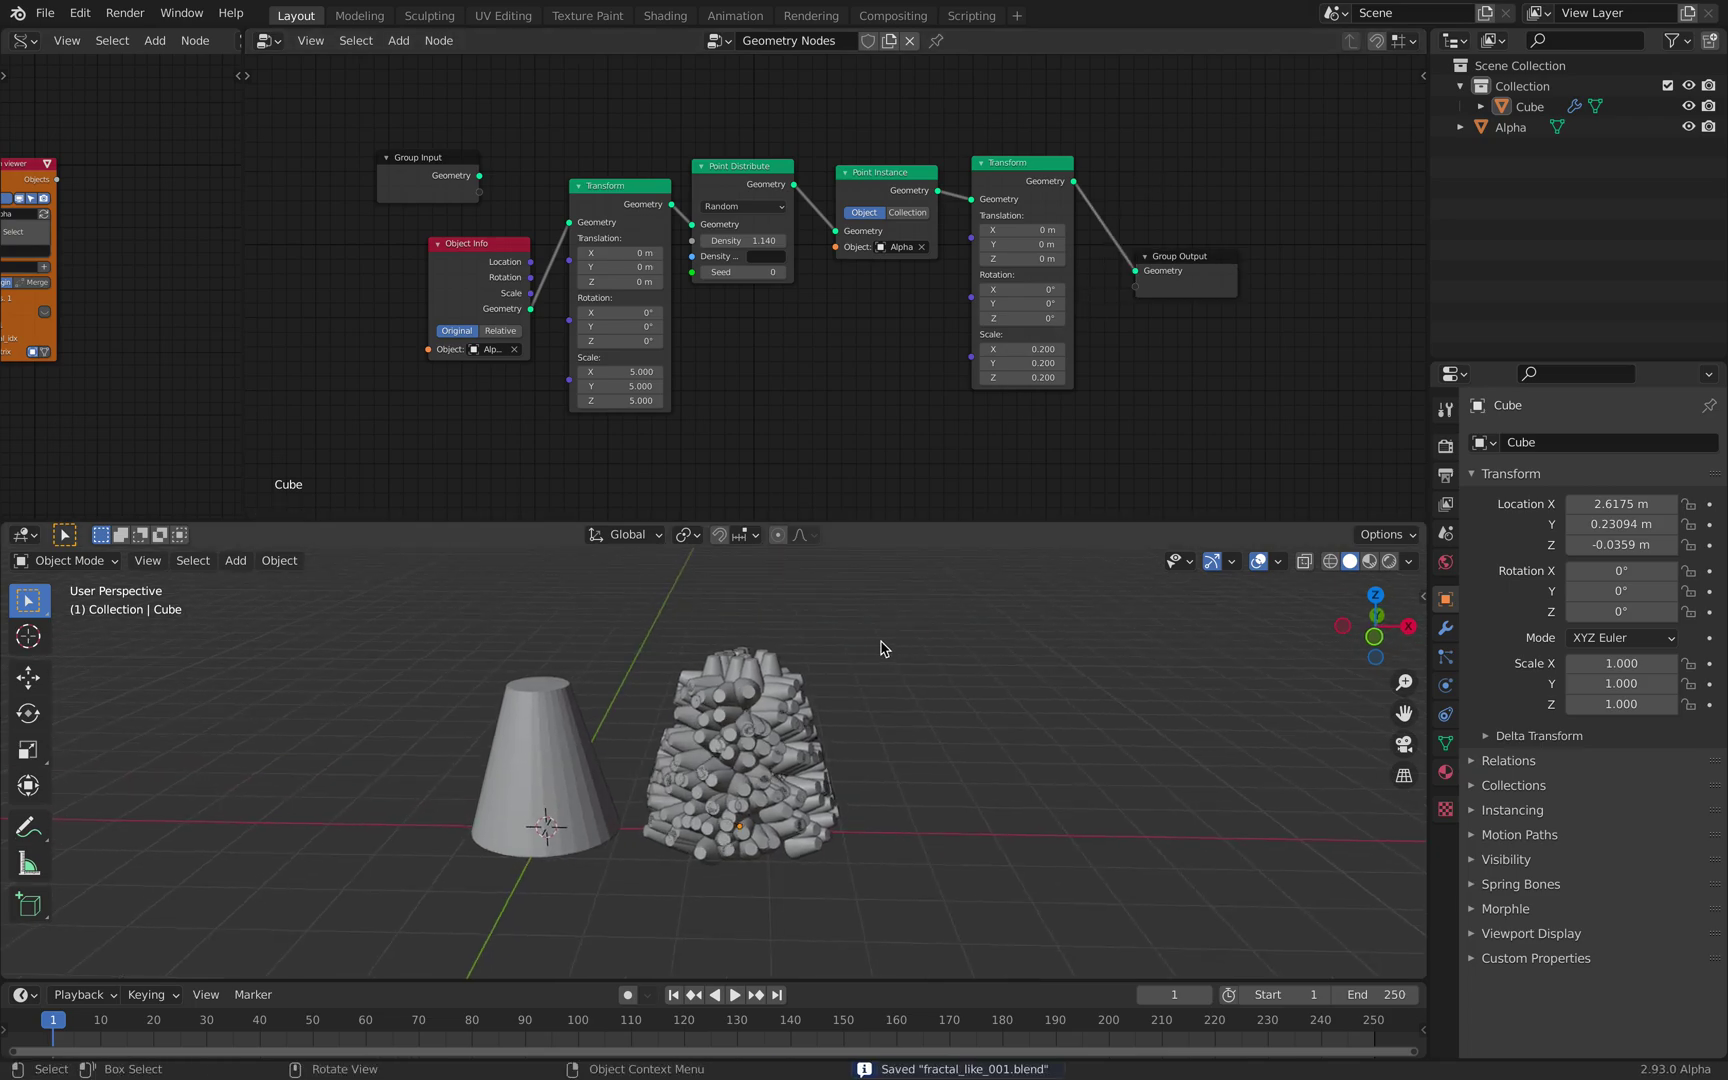
{"action": "left_click", "coordinate": [1530, 106]}
{"action": "key", "text": "ctrl+s"}
{"action": "key", "text": "shift+d"}
{"action": "key", "text": "x"}
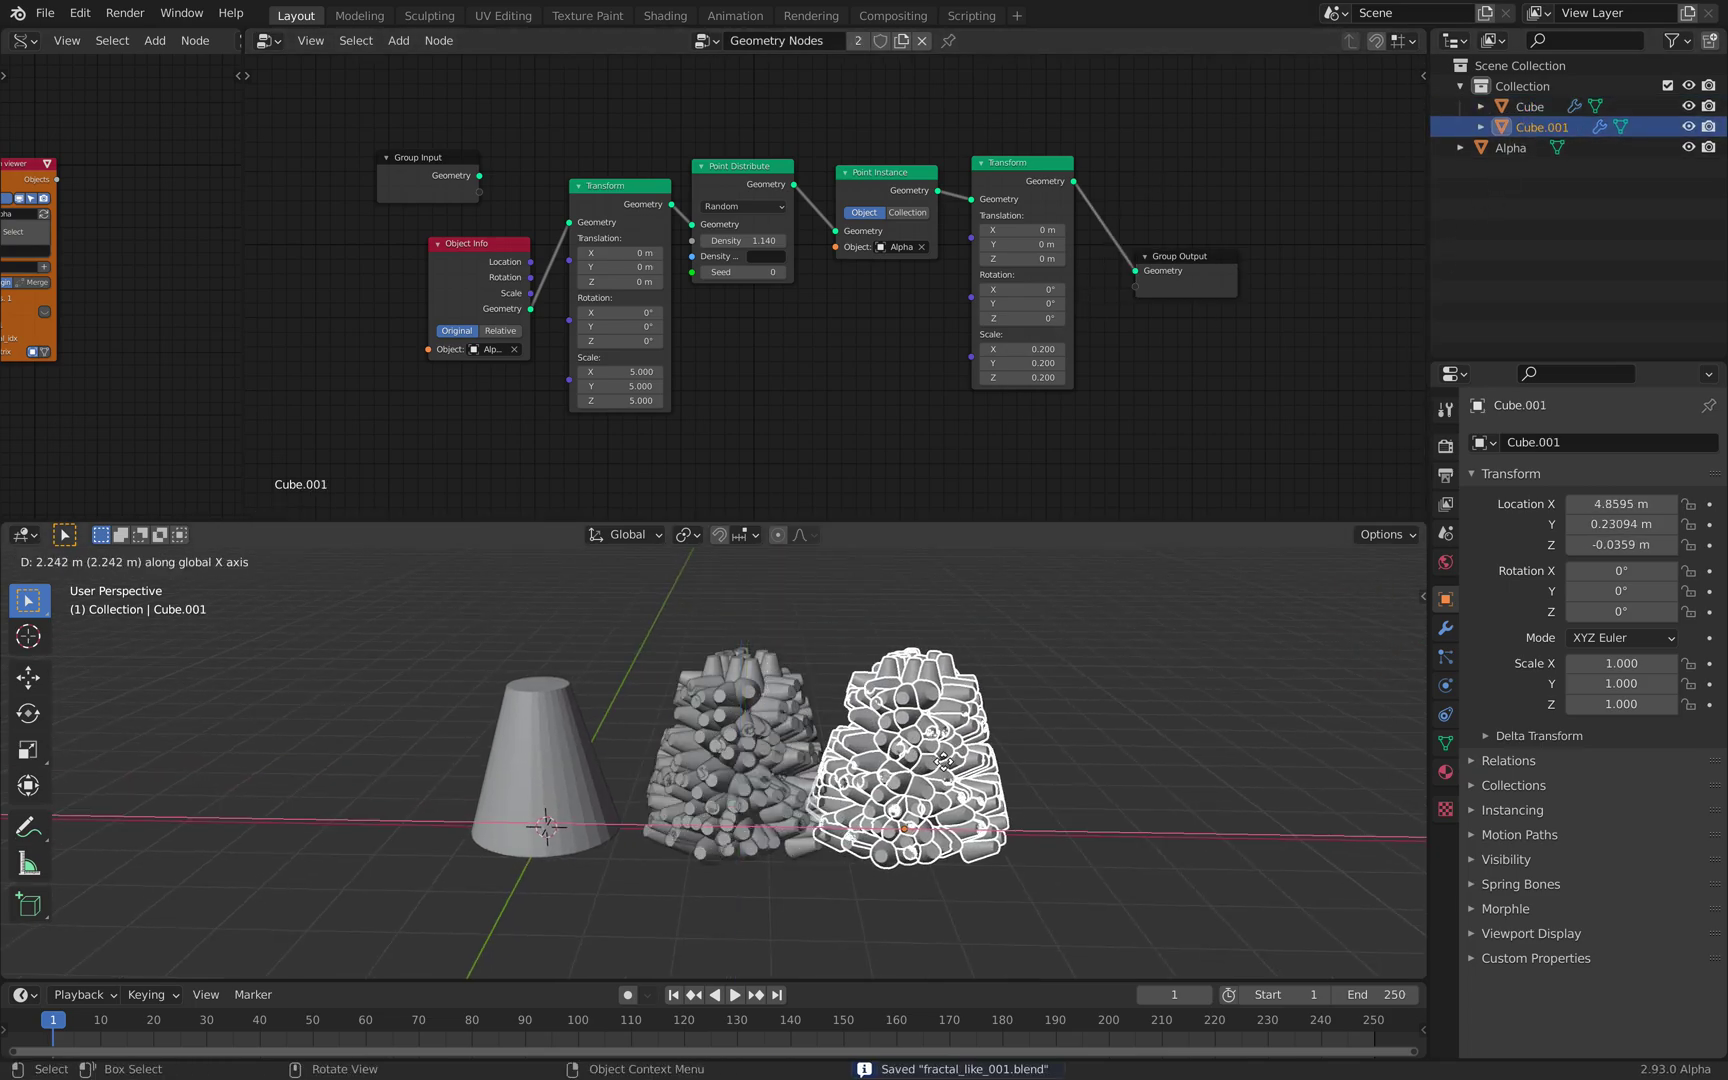
{"action": "left_click", "coordinate": [993, 778]}
{"action": "middle_click_drag", "start_coordinate": [876, 366], "coordinate": [895, 374]}
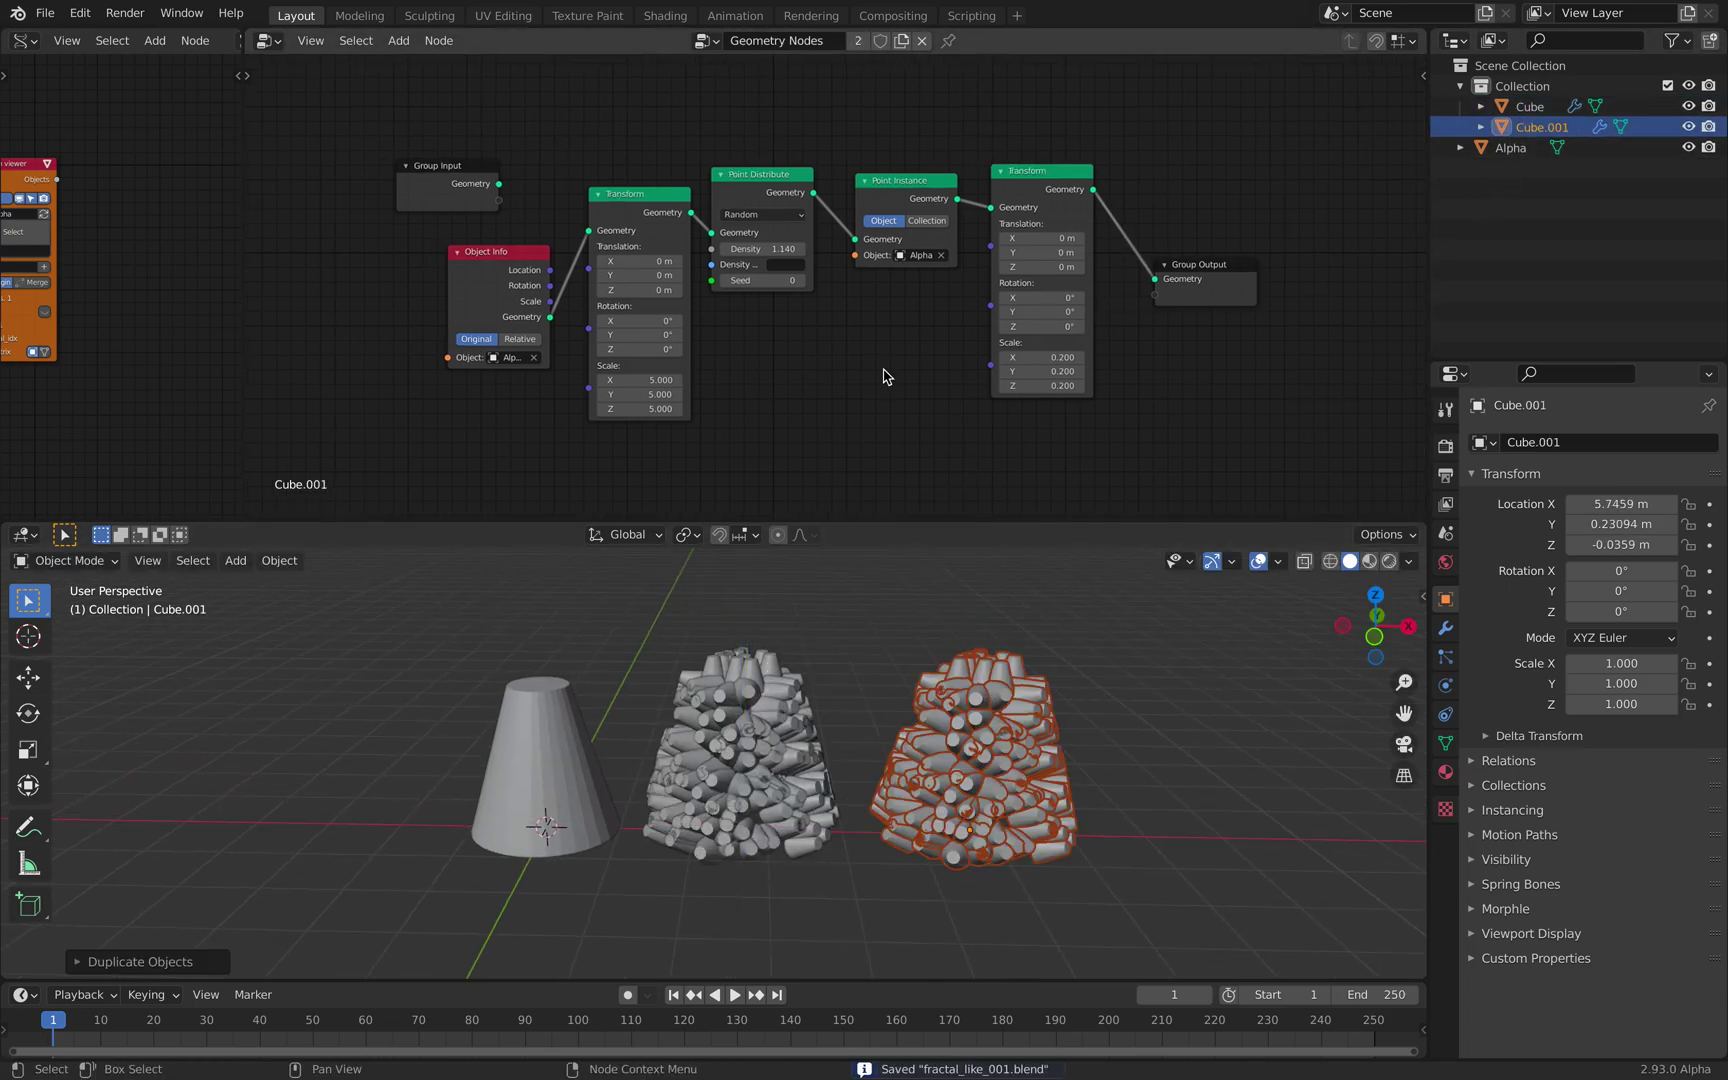
{"action": "left_click", "coordinate": [47, 20]}
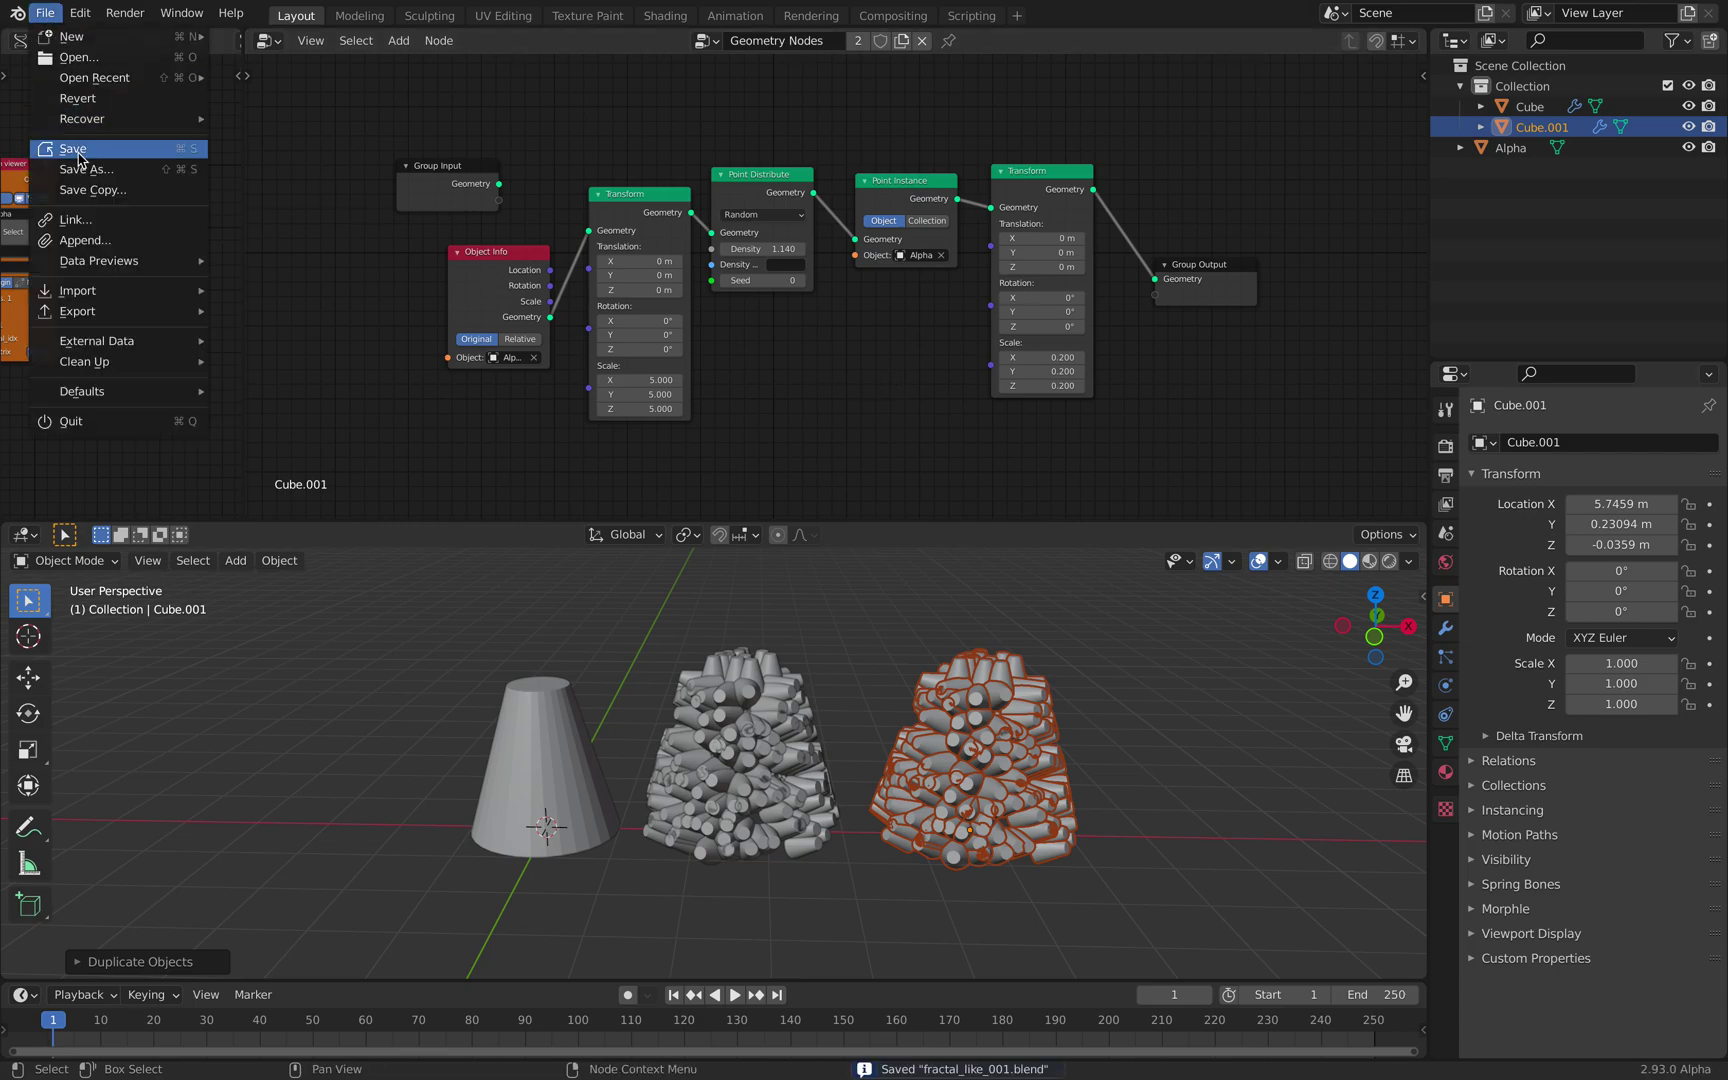
{"action": "middle_click_drag", "start_coordinate": [735, 224], "coordinate": [730, 210]}
{"action": "middle_click_drag", "start_coordinate": [890, 255], "coordinate": [912, 263]}
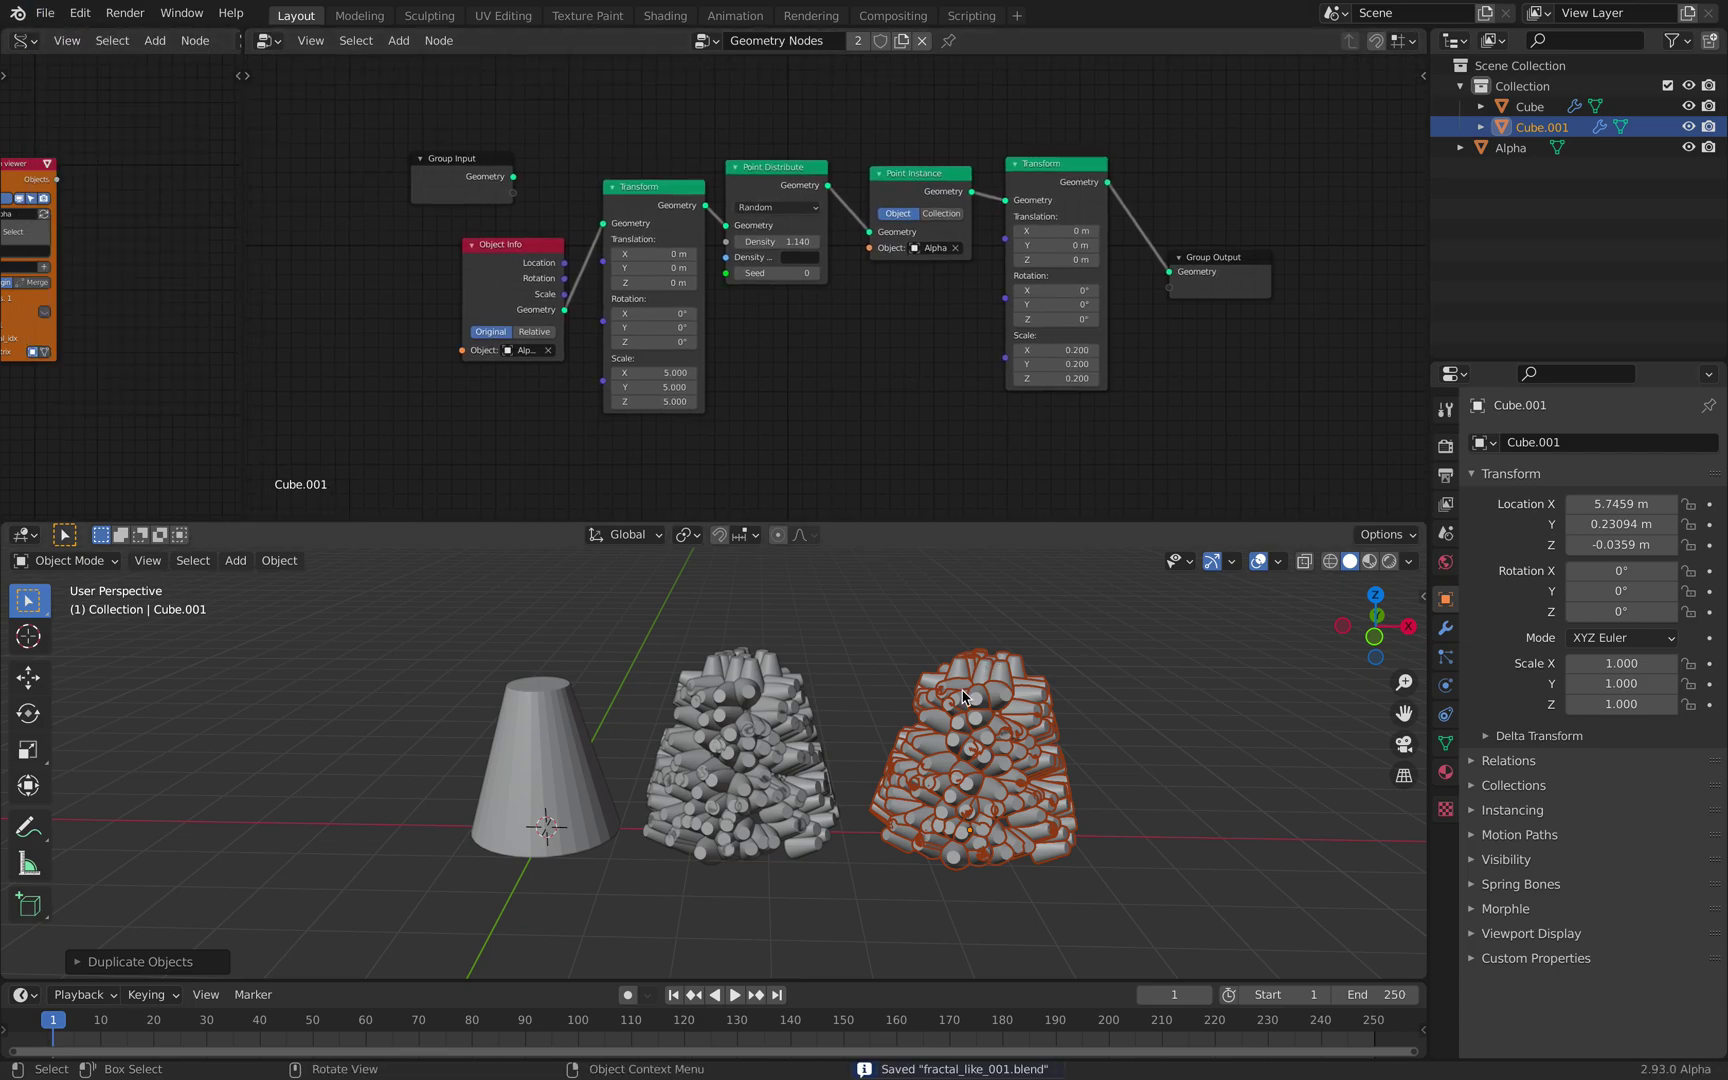
{"action": "middle_click_drag", "start_coordinate": [978, 706], "coordinate": [1002, 715]}
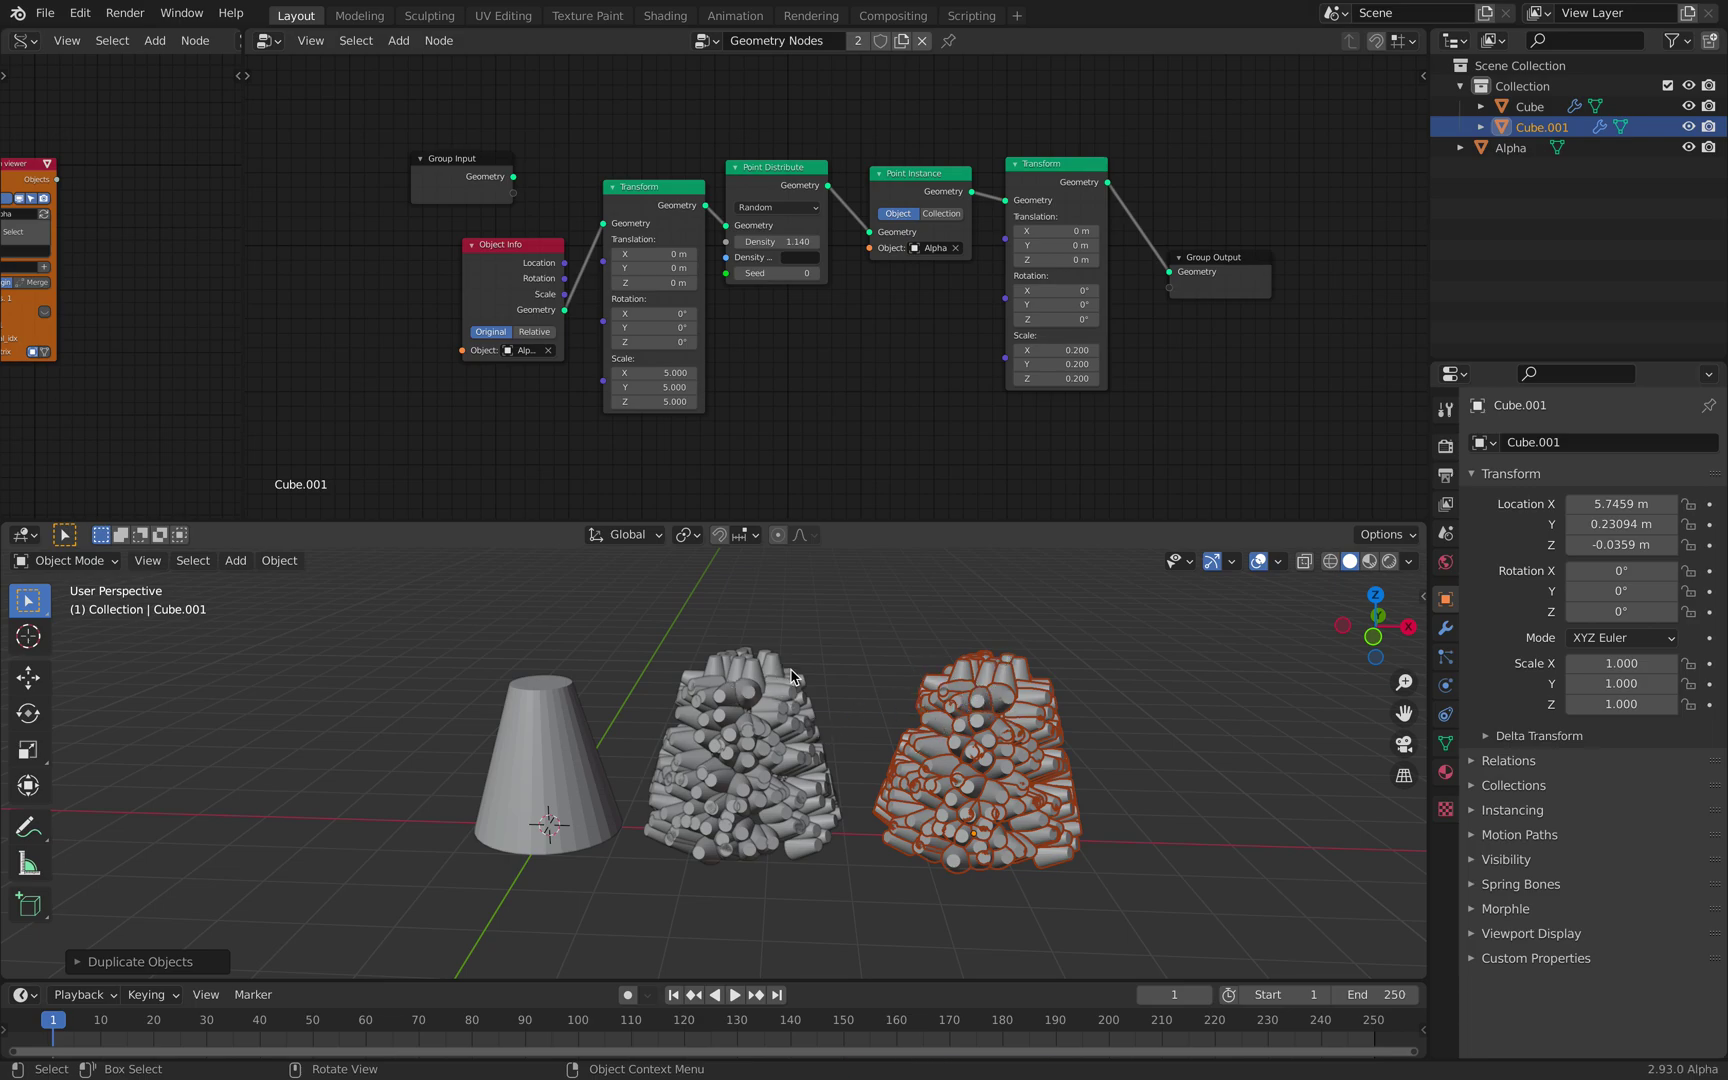
{"action": "scroll", "coordinate": [845, 360], "scroll_direction": "up", "scroll_amount": 2}
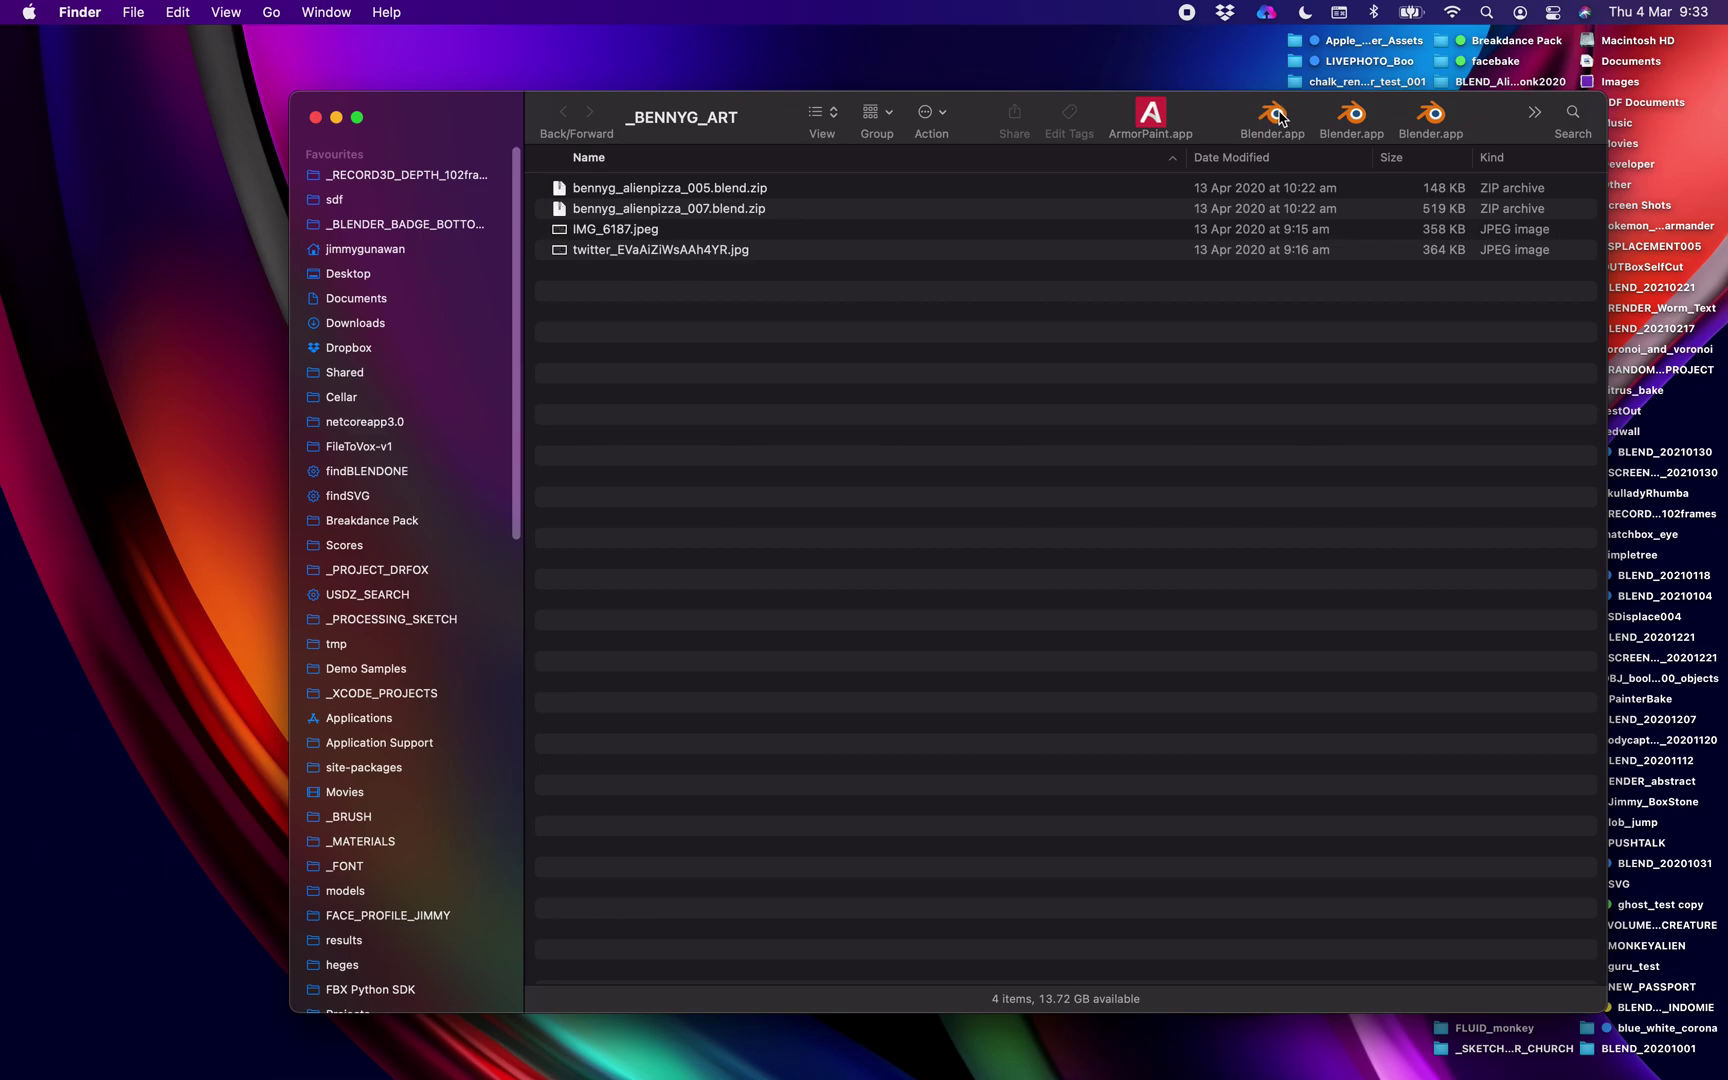
Step: Relaunch Blender from the Finder window and reopen the recent file fractal_like_001.blend
{"action": "left_click", "coordinate": [1274, 116]}
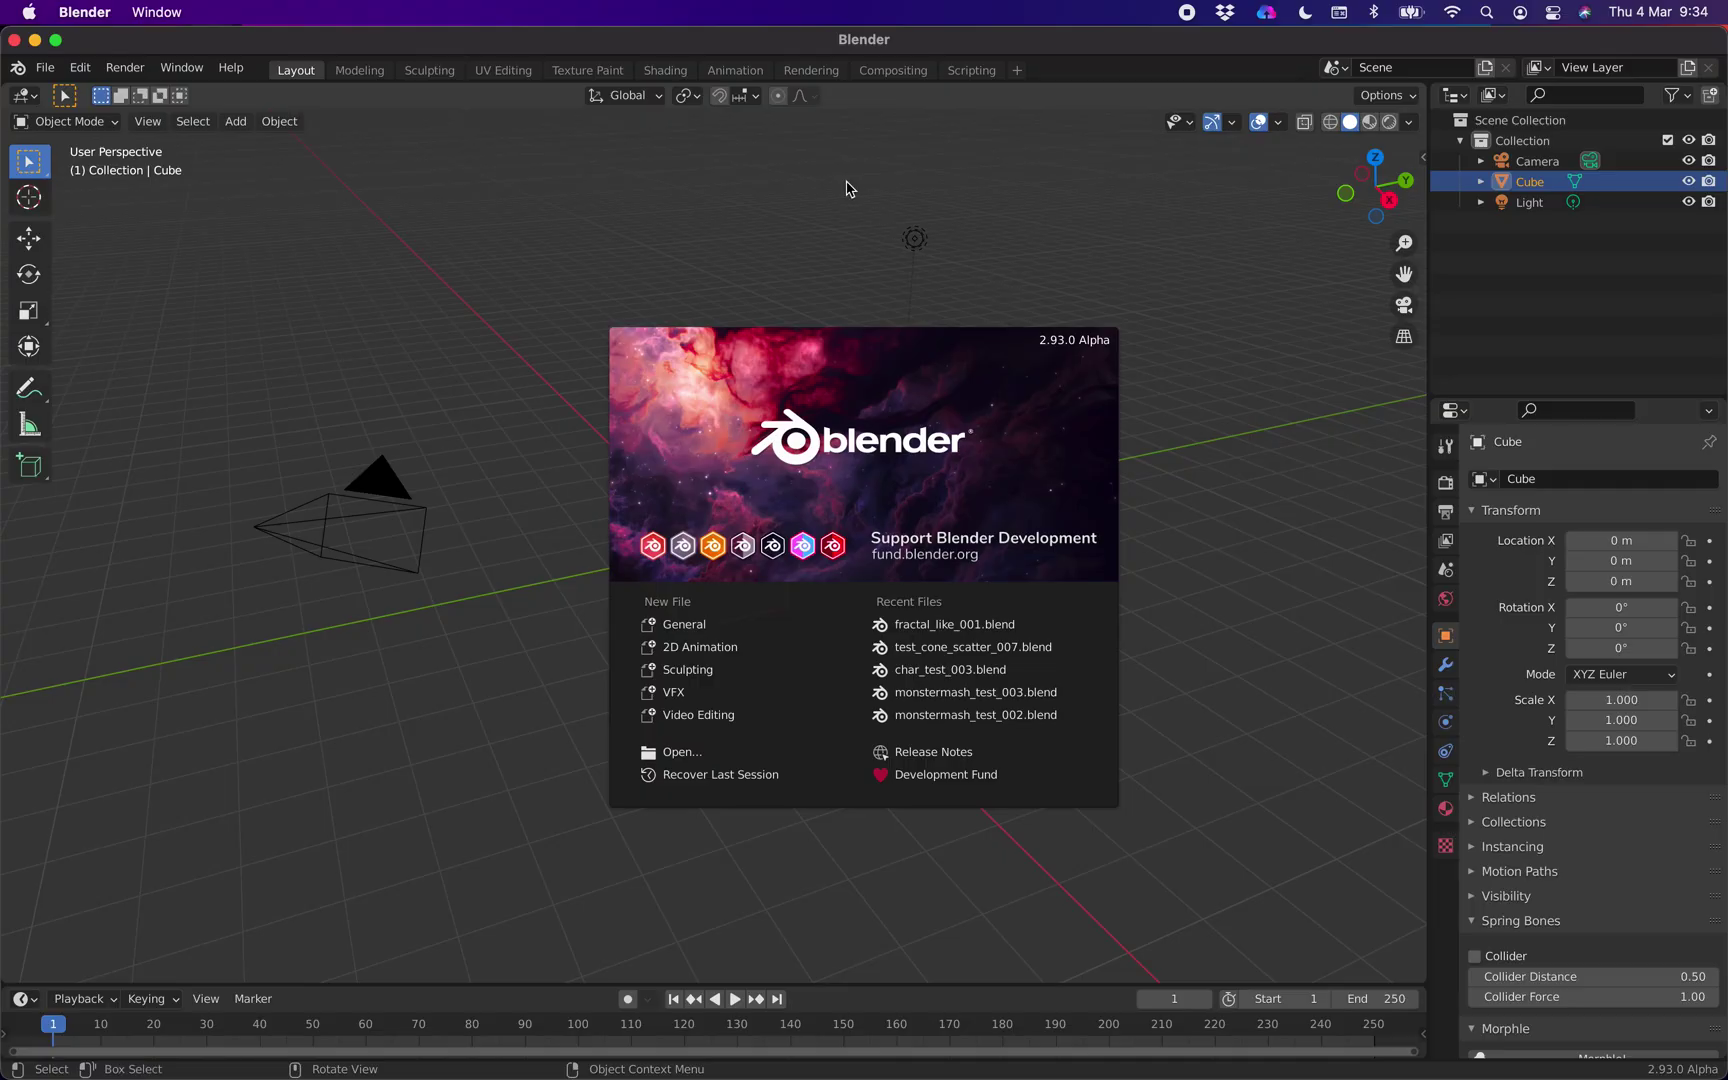
{"action": "left_click", "coordinate": [344, 233]}
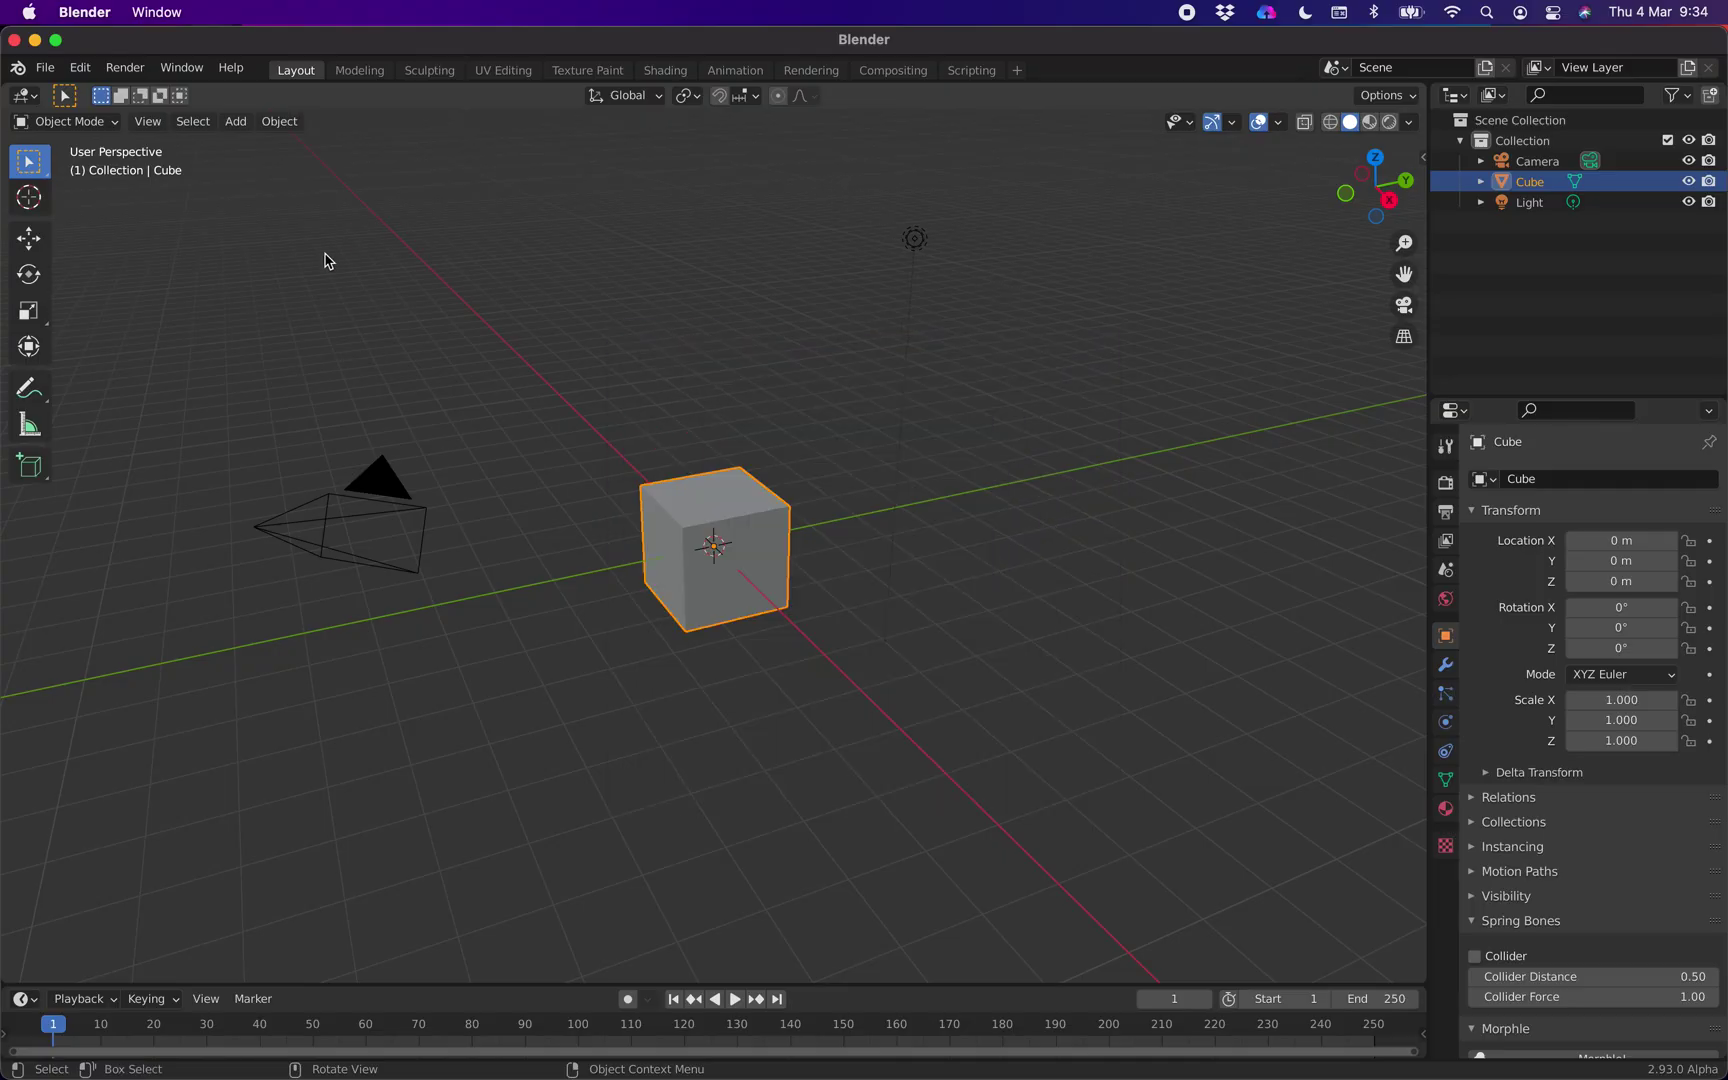
{"action": "left_click", "coordinate": [60, 45]}
{"action": "left_click", "coordinate": [45, 12]}
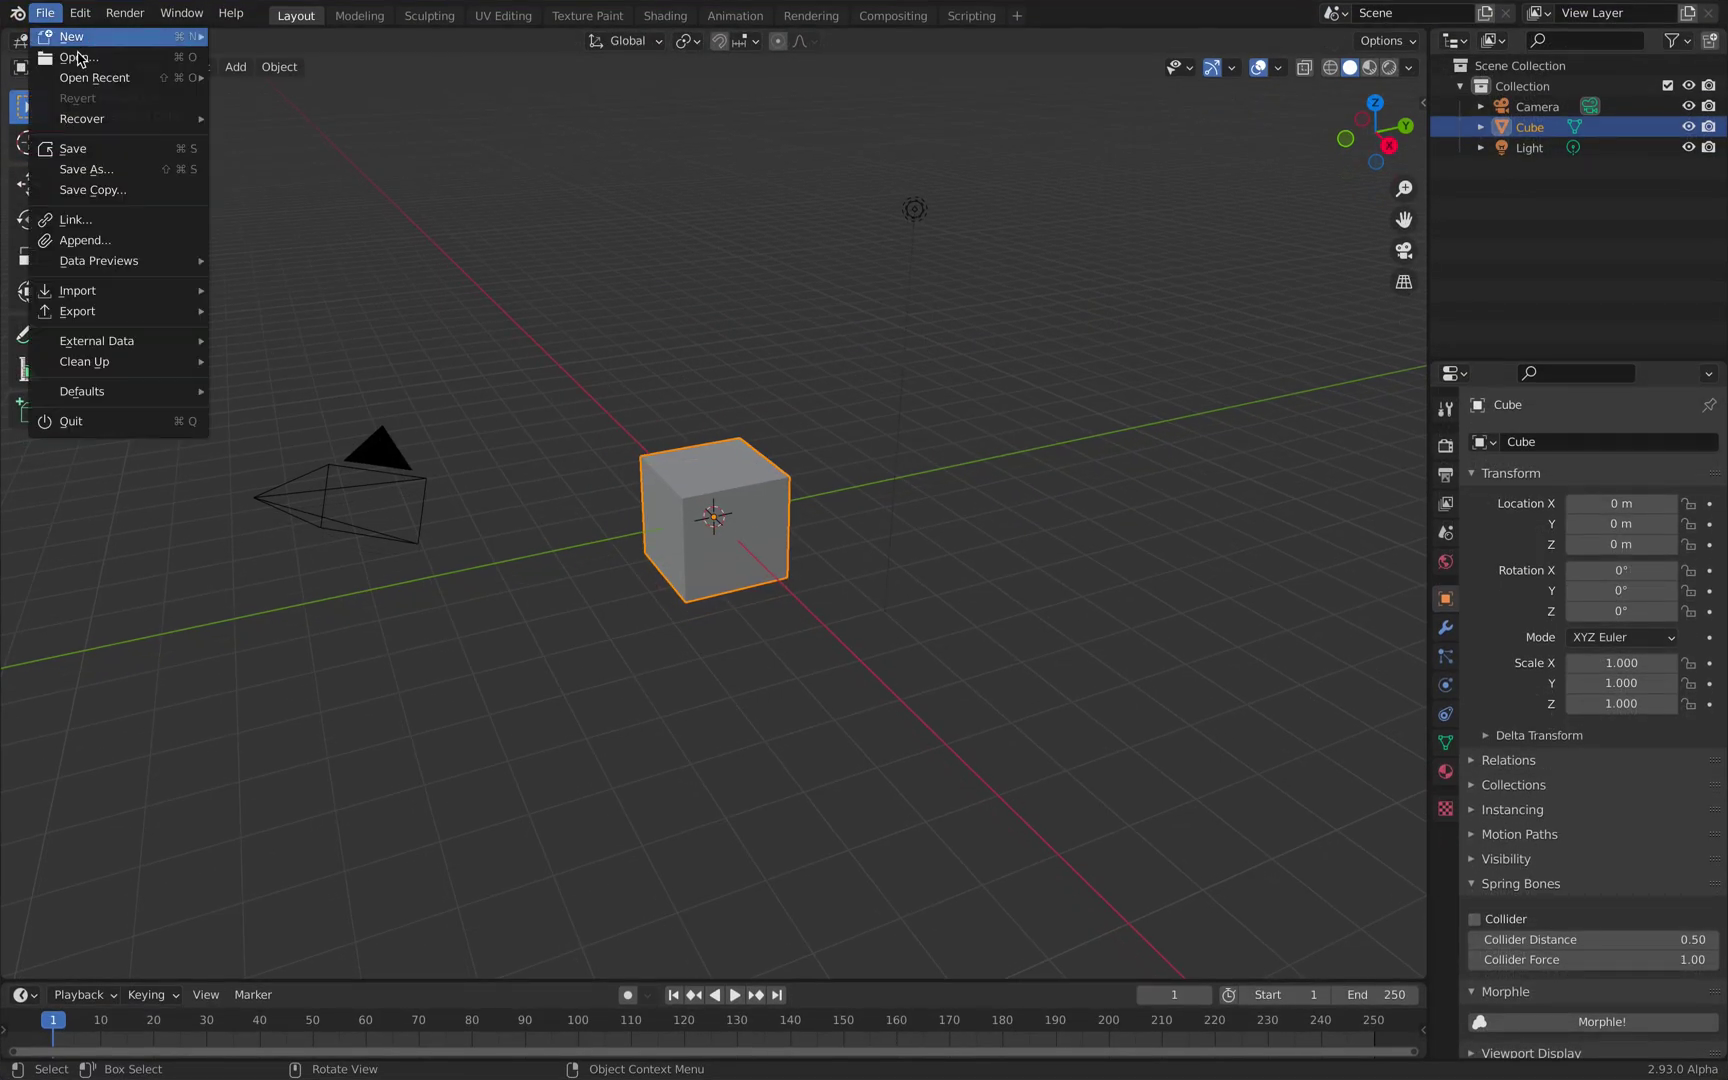
{"action": "mouse_move", "coordinate": [100, 77]}
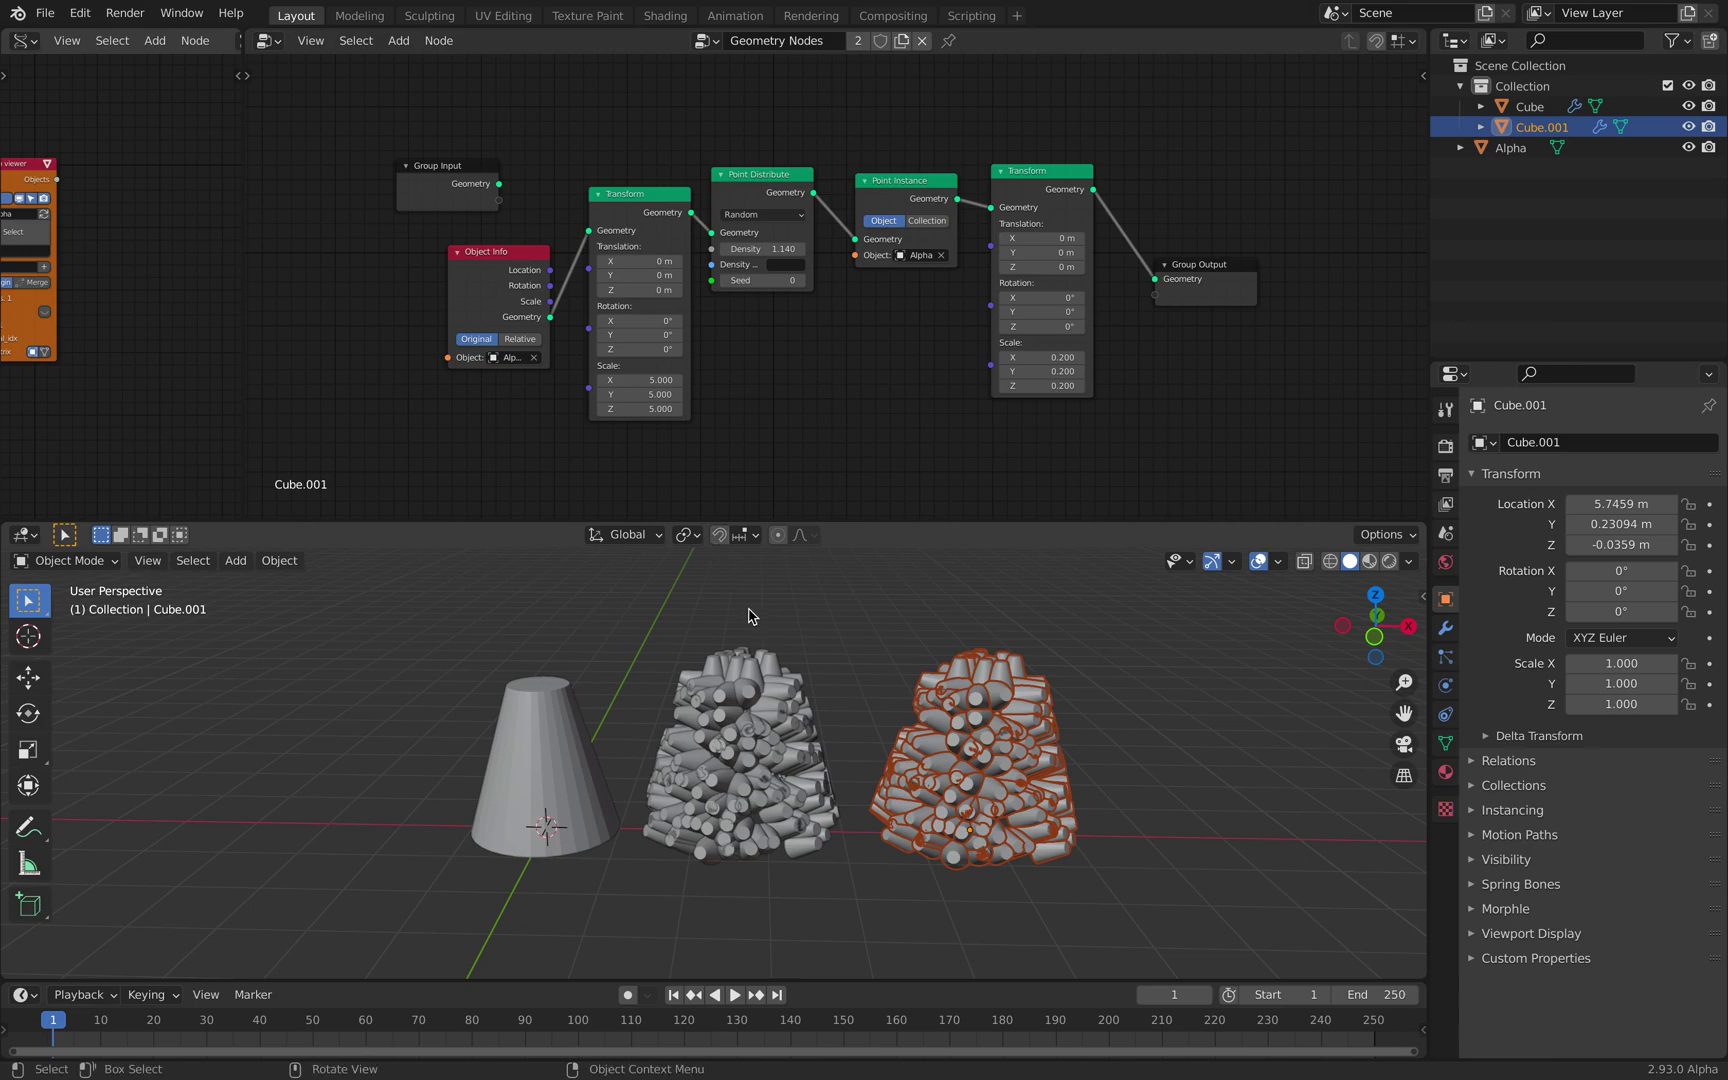
Step: Save the scene as a new incremented version named fractal_like_002.blend
{"action": "left_click", "coordinate": [45, 12]}
{"action": "left_click", "coordinate": [86, 169]}
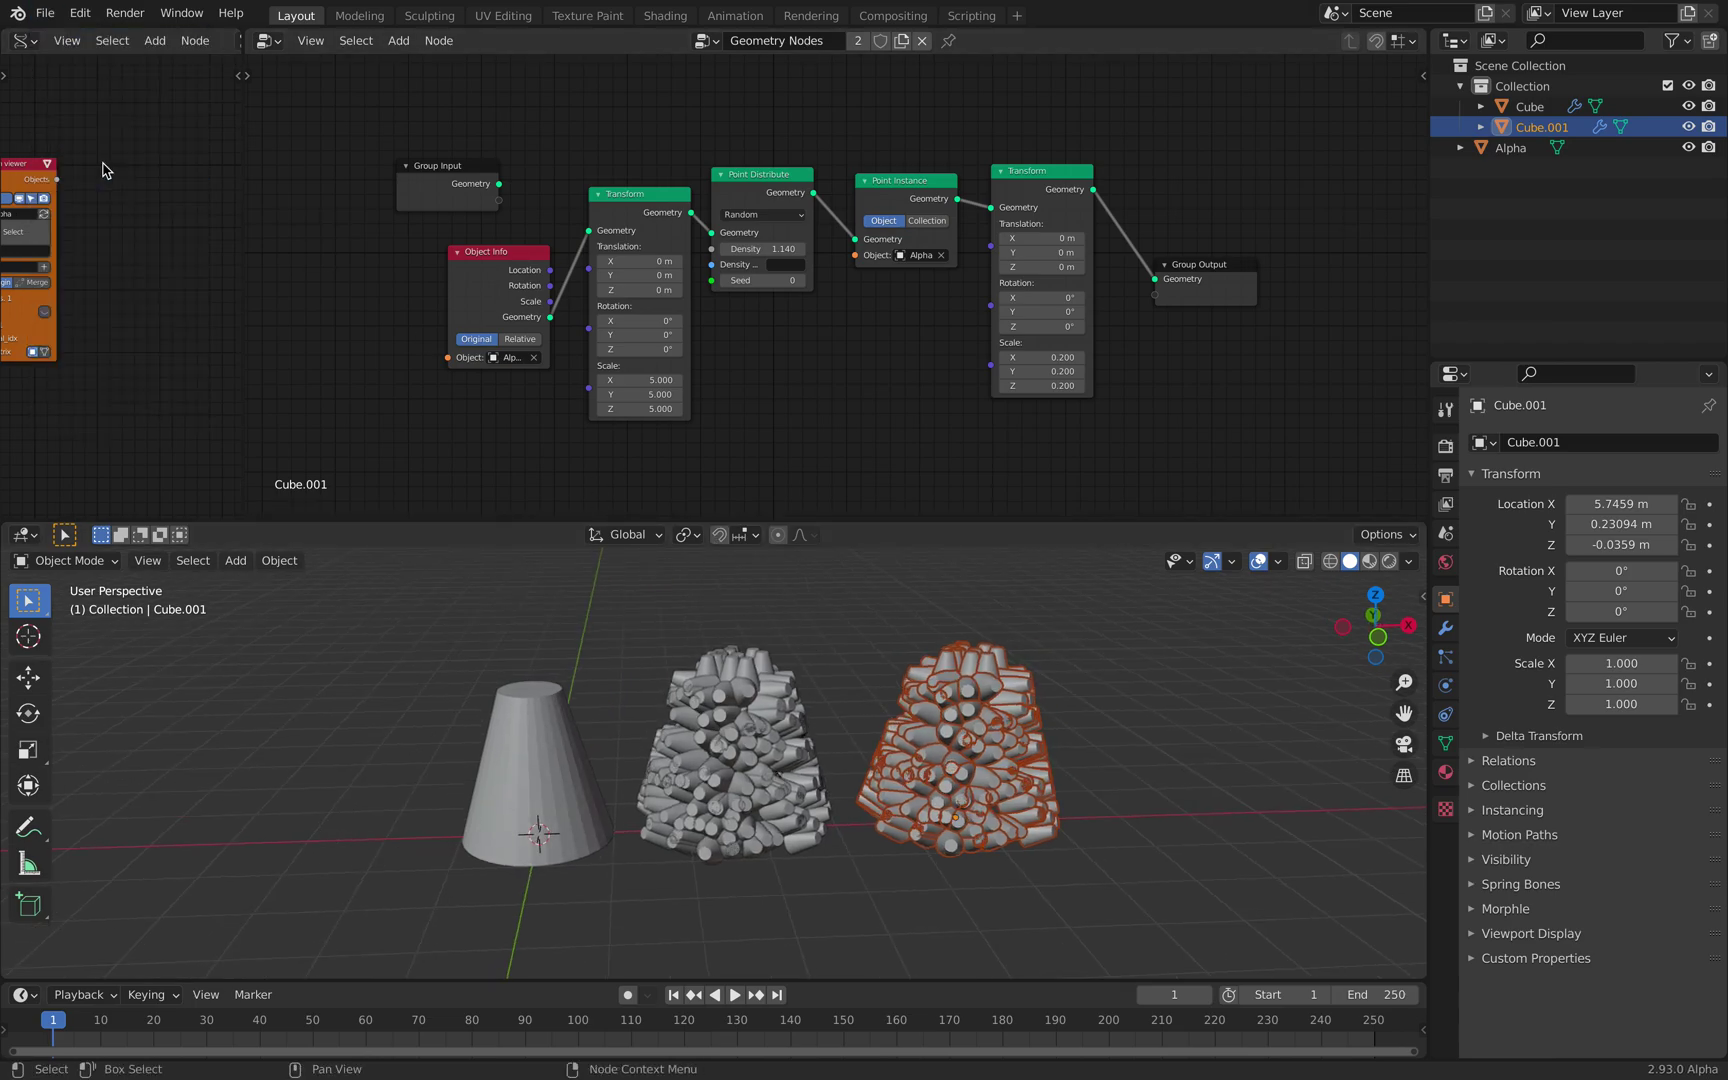
{"action": "left_click", "coordinate": [858, 845]}
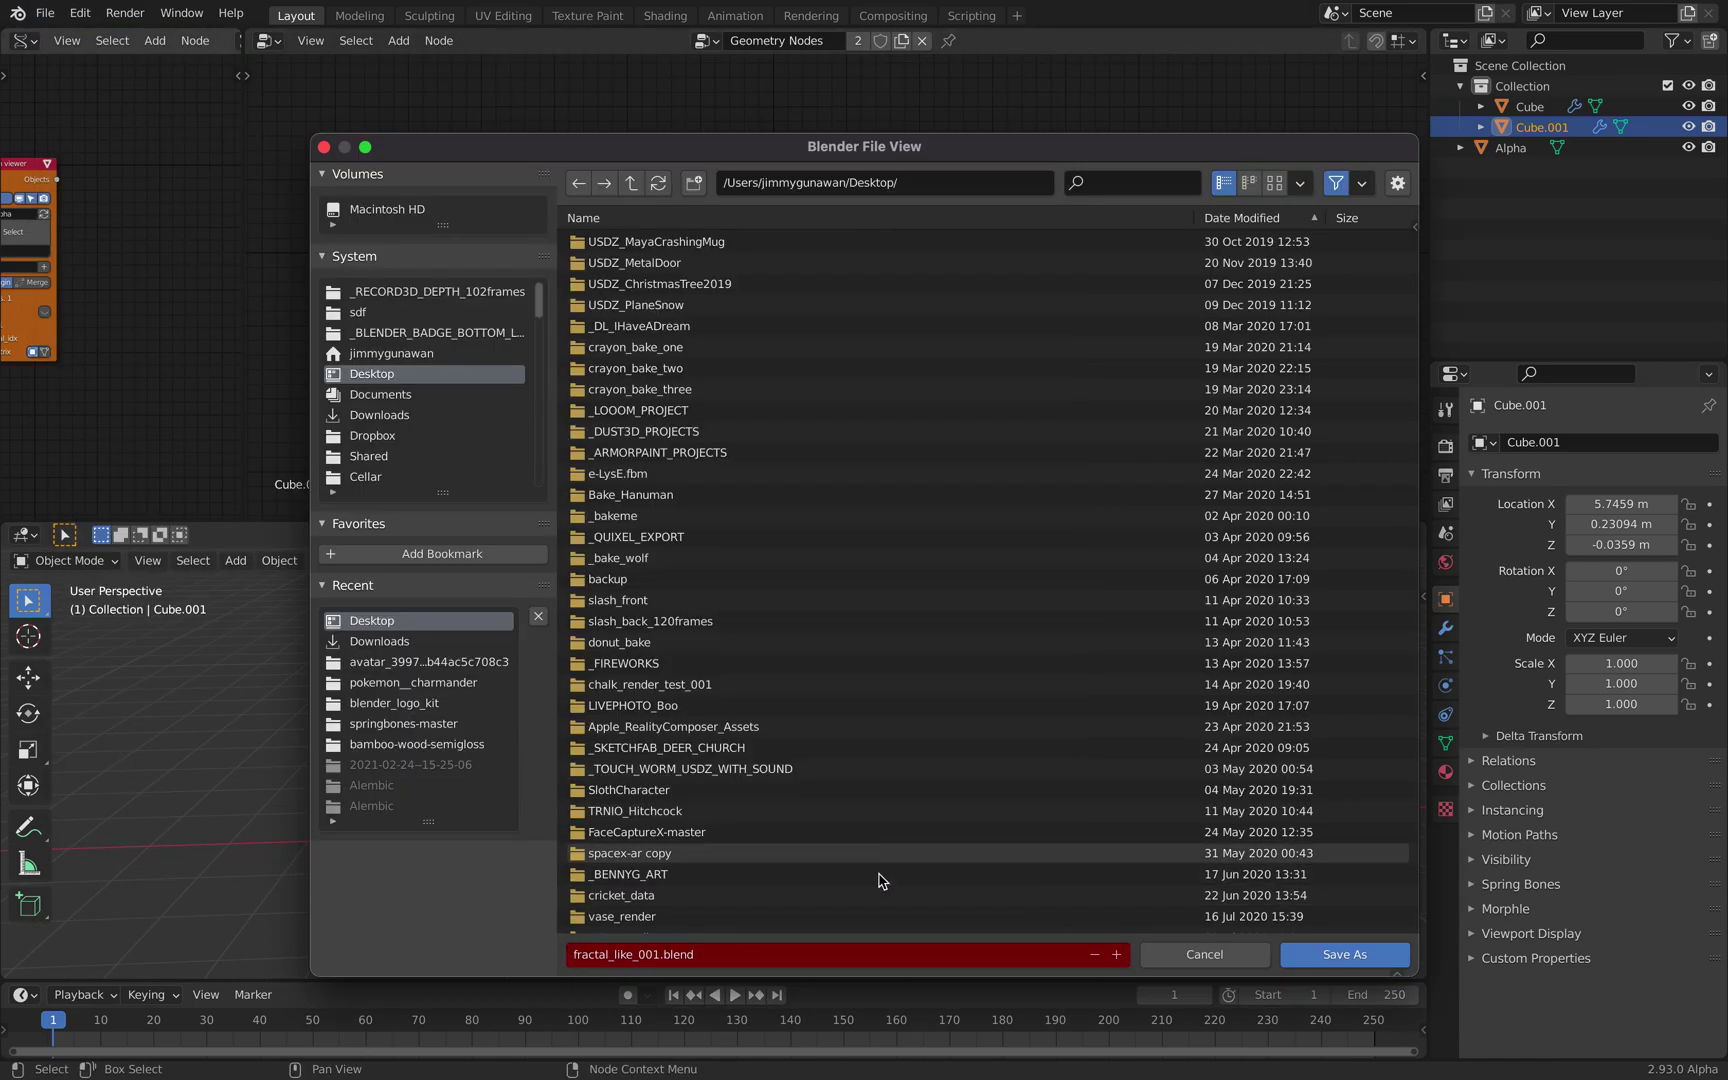
{"action": "left_click", "coordinate": [1116, 954]}
{"action": "left_click", "coordinate": [1308, 956]}
{"action": "middle_click_drag", "start_coordinate": [1105, 834], "coordinate": [1086, 831]}
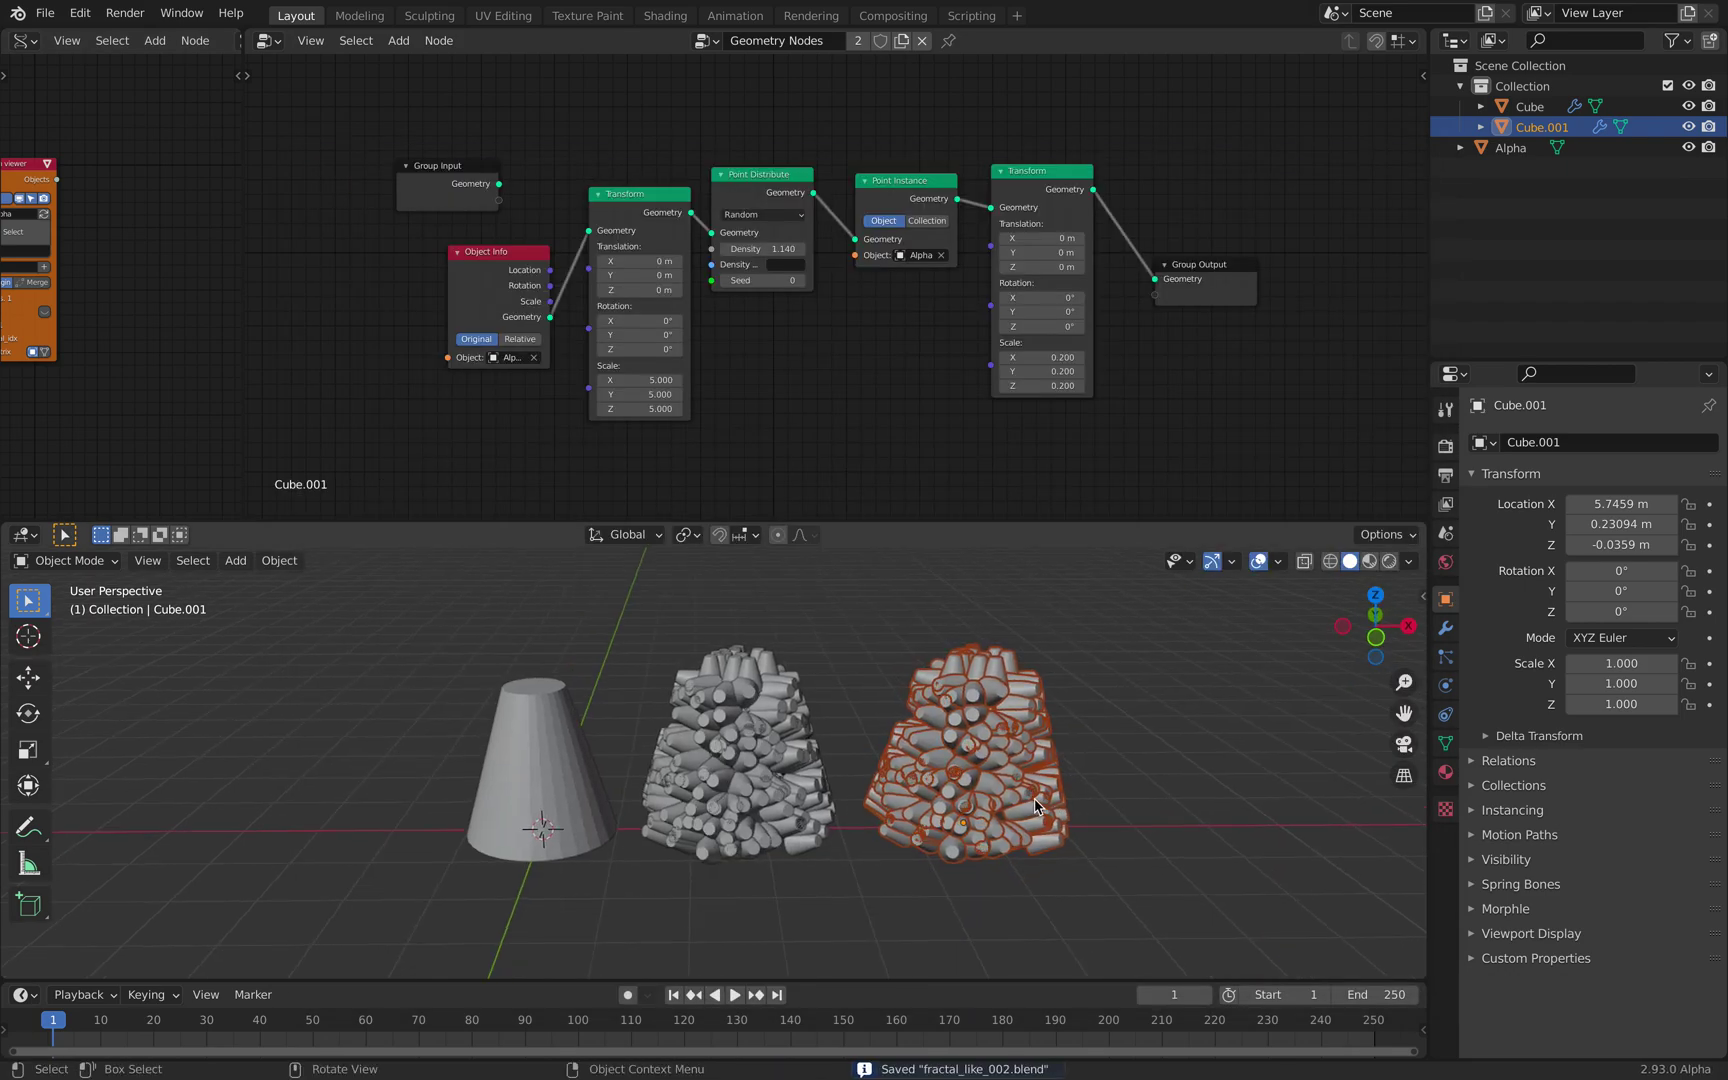
Step: Give Cube.001 its own single-user copy of the node tree and shift its last Transform and Group Output nodes to distinguish it from Cube's
{"action": "left_click", "coordinate": [860, 44]}
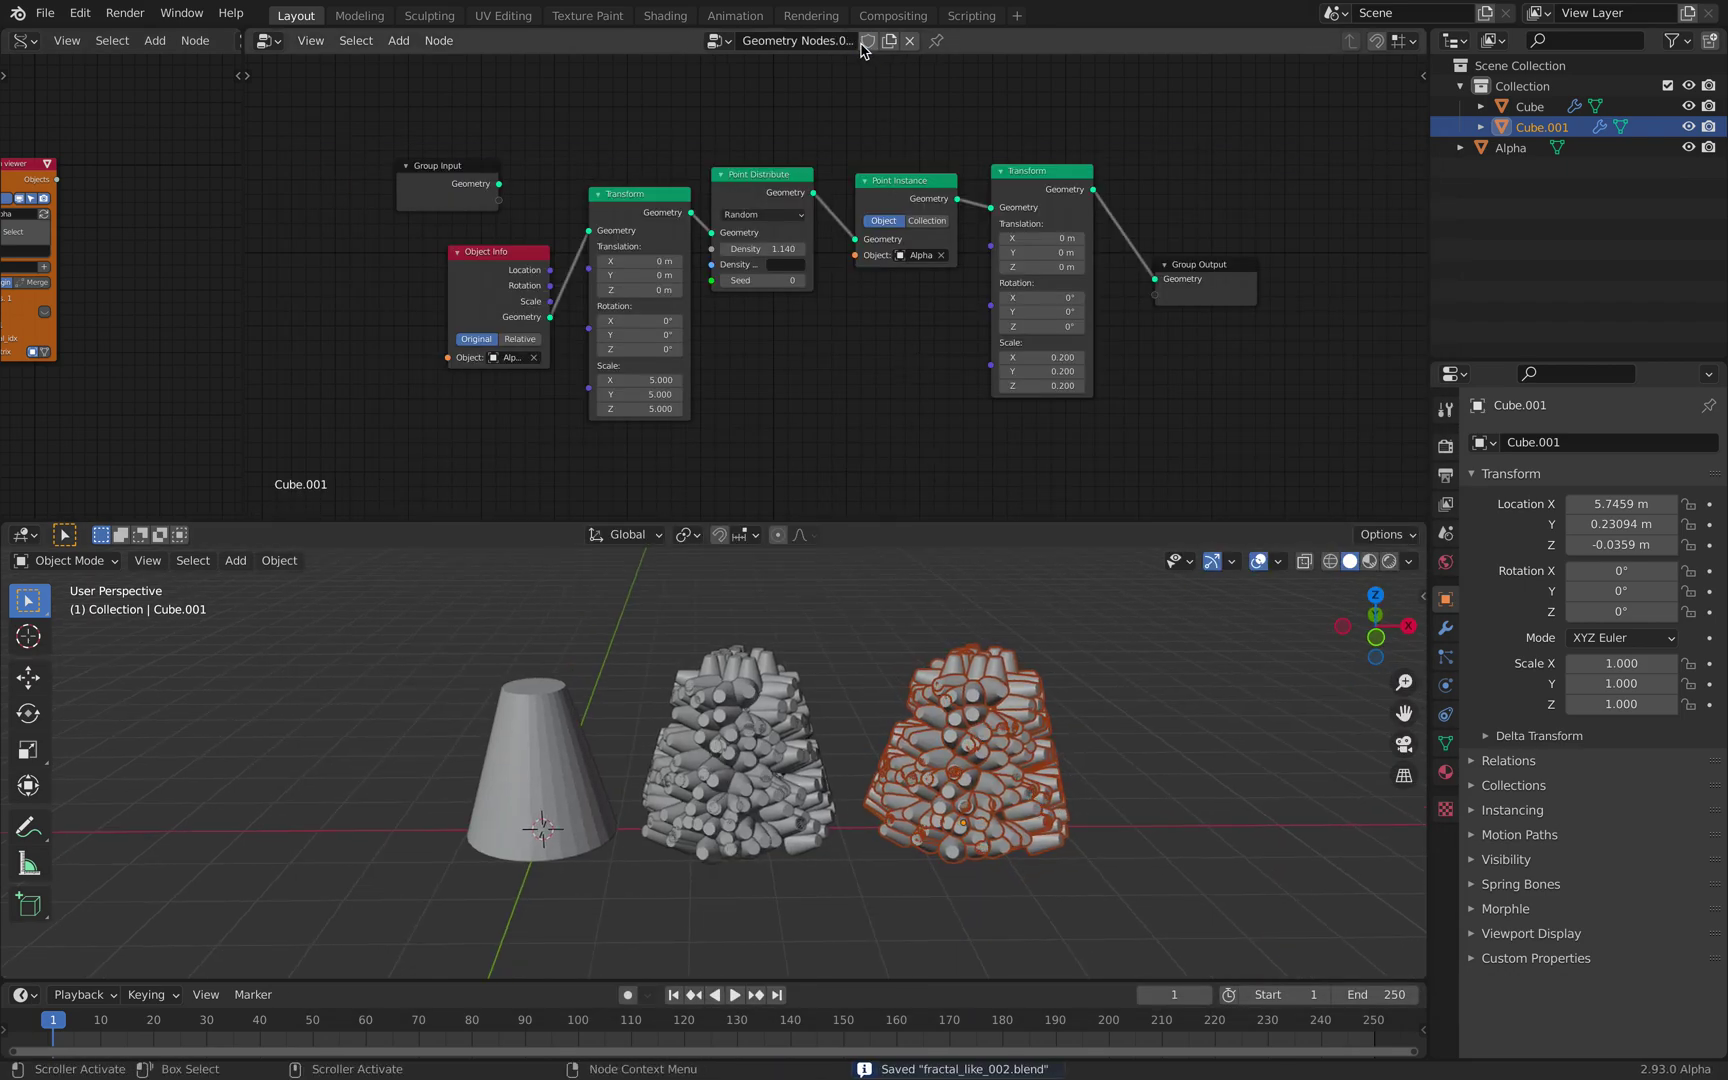
{"action": "middle_click_drag", "start_coordinate": [994, 155], "coordinate": [980, 158]}
{"action": "left_click_drag", "start_coordinate": [1019, 177], "coordinate": [1019, 185]}
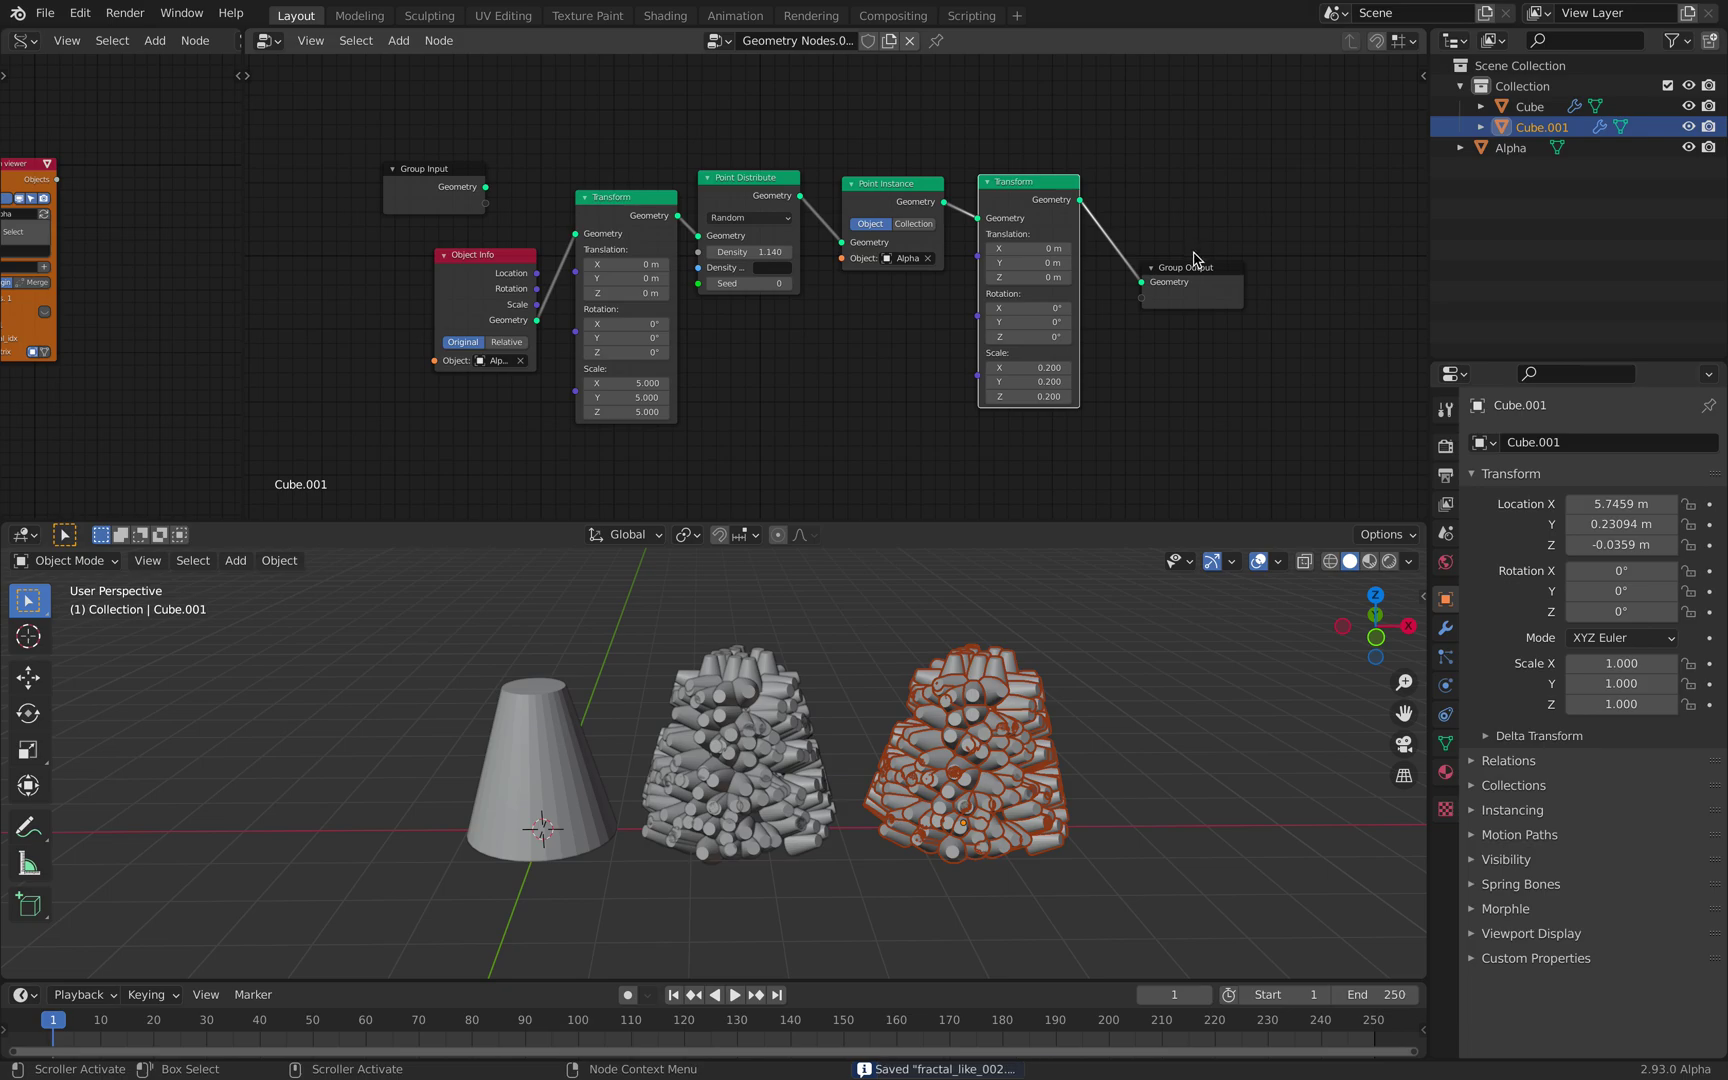
{"action": "left_click_drag", "start_coordinate": [1154, 285], "coordinate": [1198, 291]}
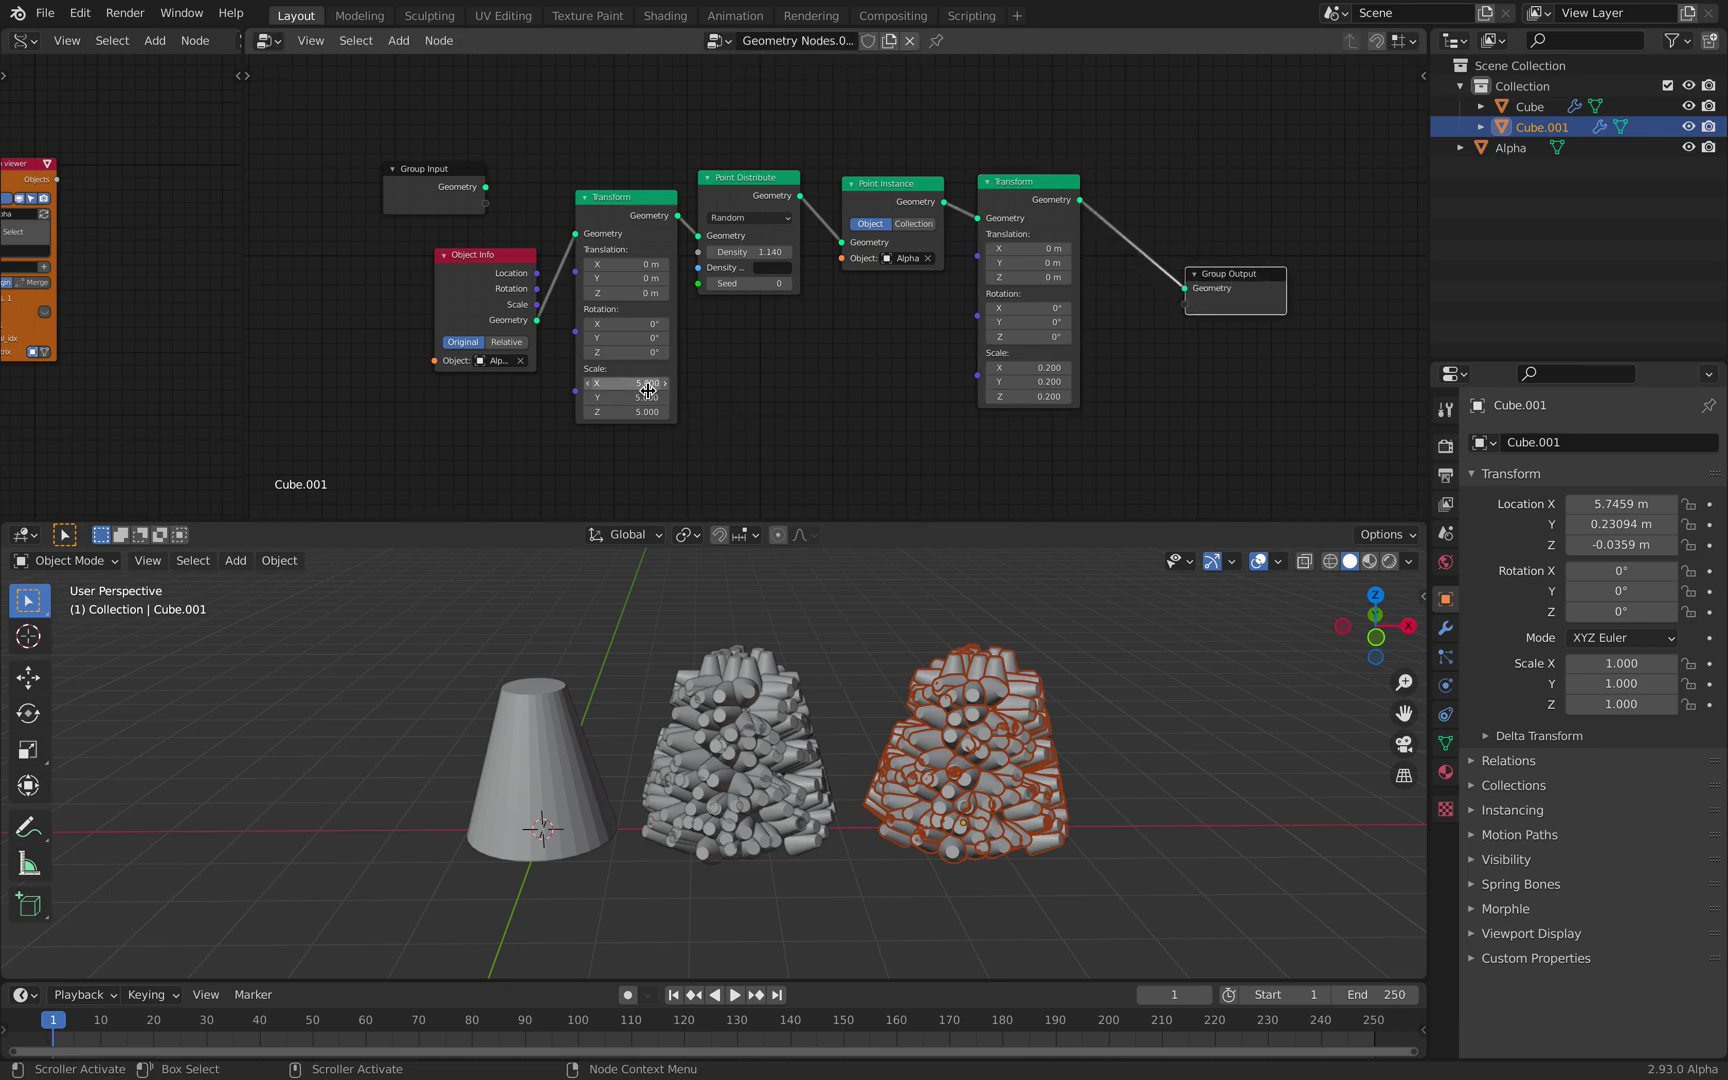
{"action": "left_click", "coordinate": [752, 702]}
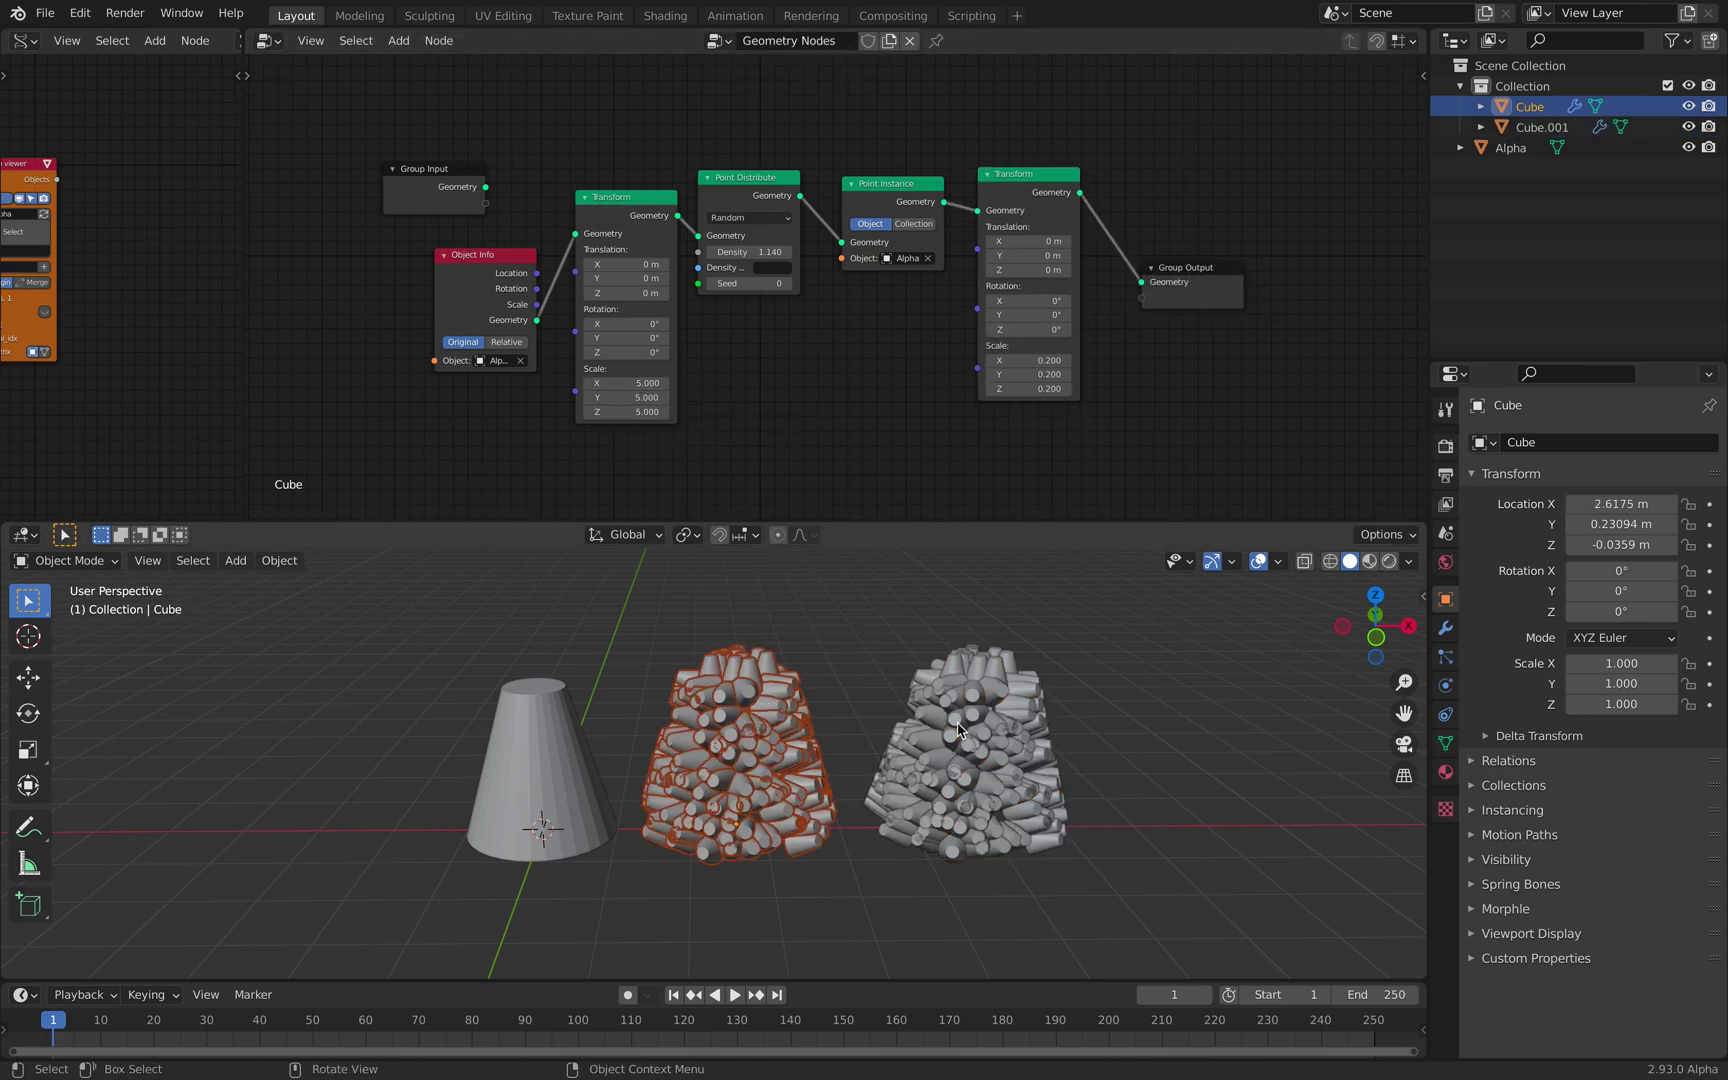
{"action": "left_click", "coordinate": [962, 731]}
{"action": "left_click", "coordinate": [795, 703]}
{"action": "left_click", "coordinate": [930, 717]}
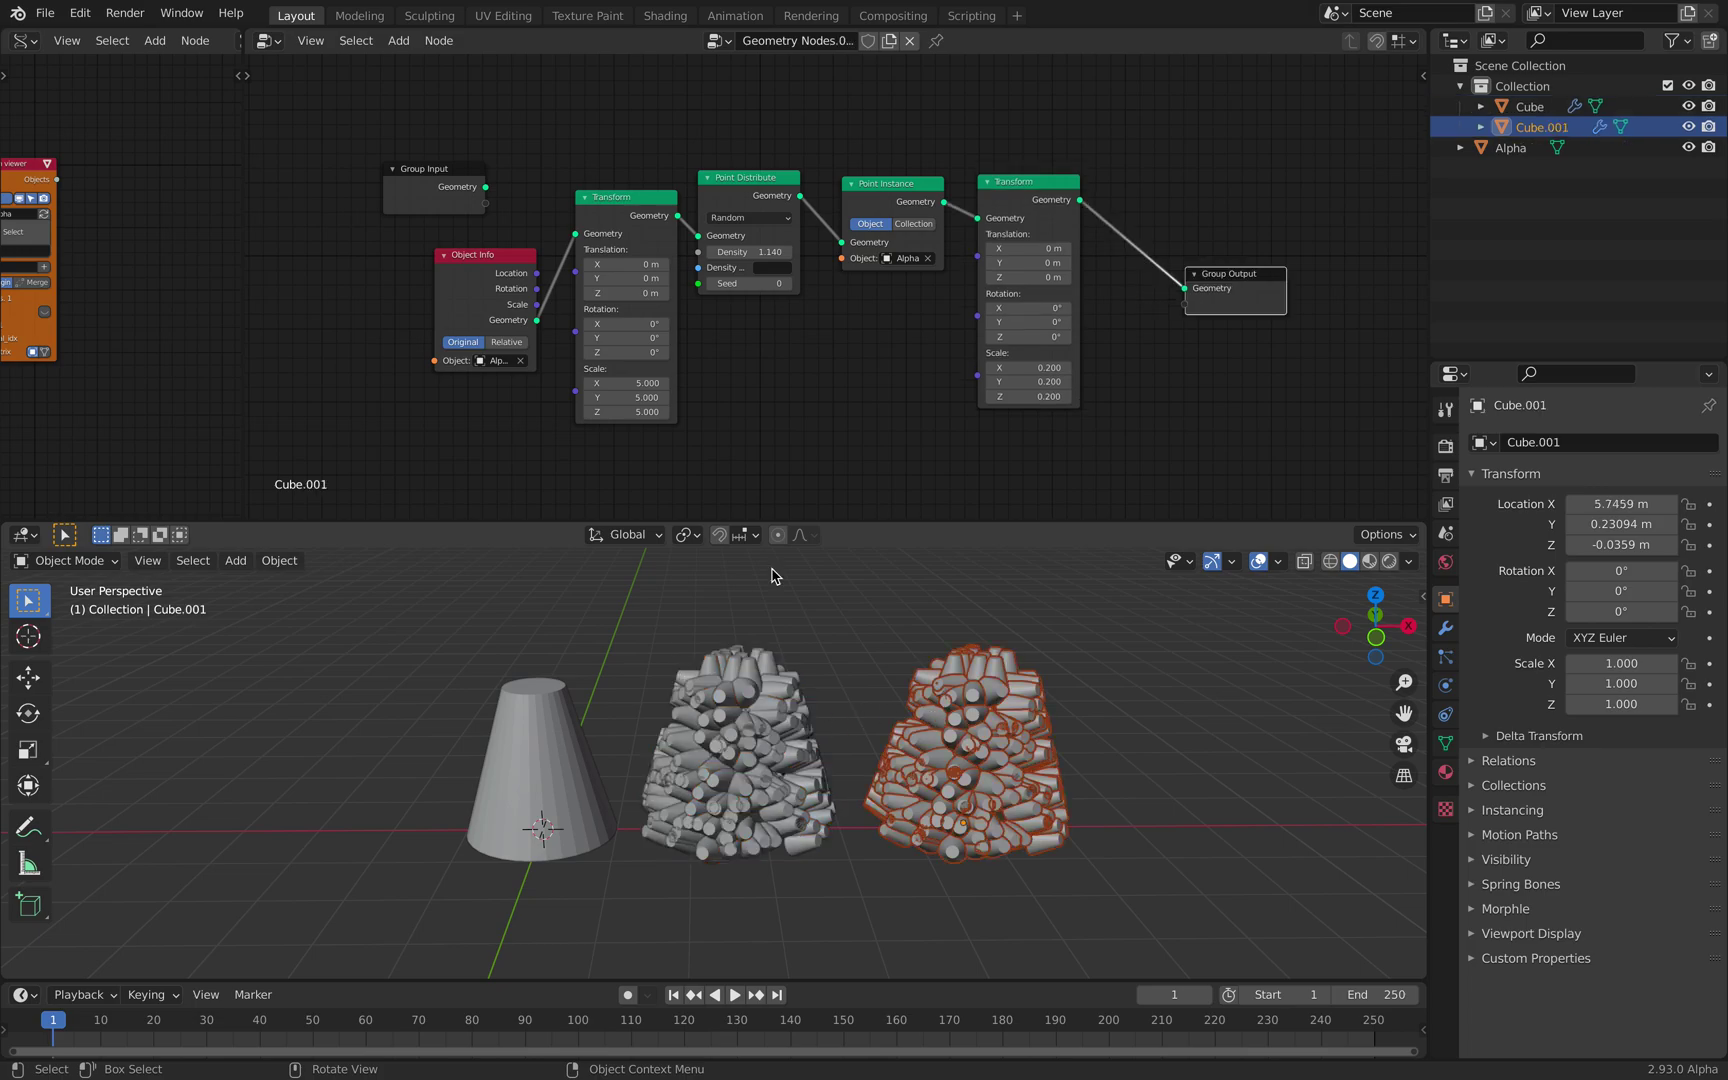
Step: Widen the Object Info node of Cube.001 and set its object to Cube
{"action": "left_click_drag", "start_coordinate": [437, 285], "coordinate": [374, 280]}
{"action": "left_click", "coordinate": [467, 353]}
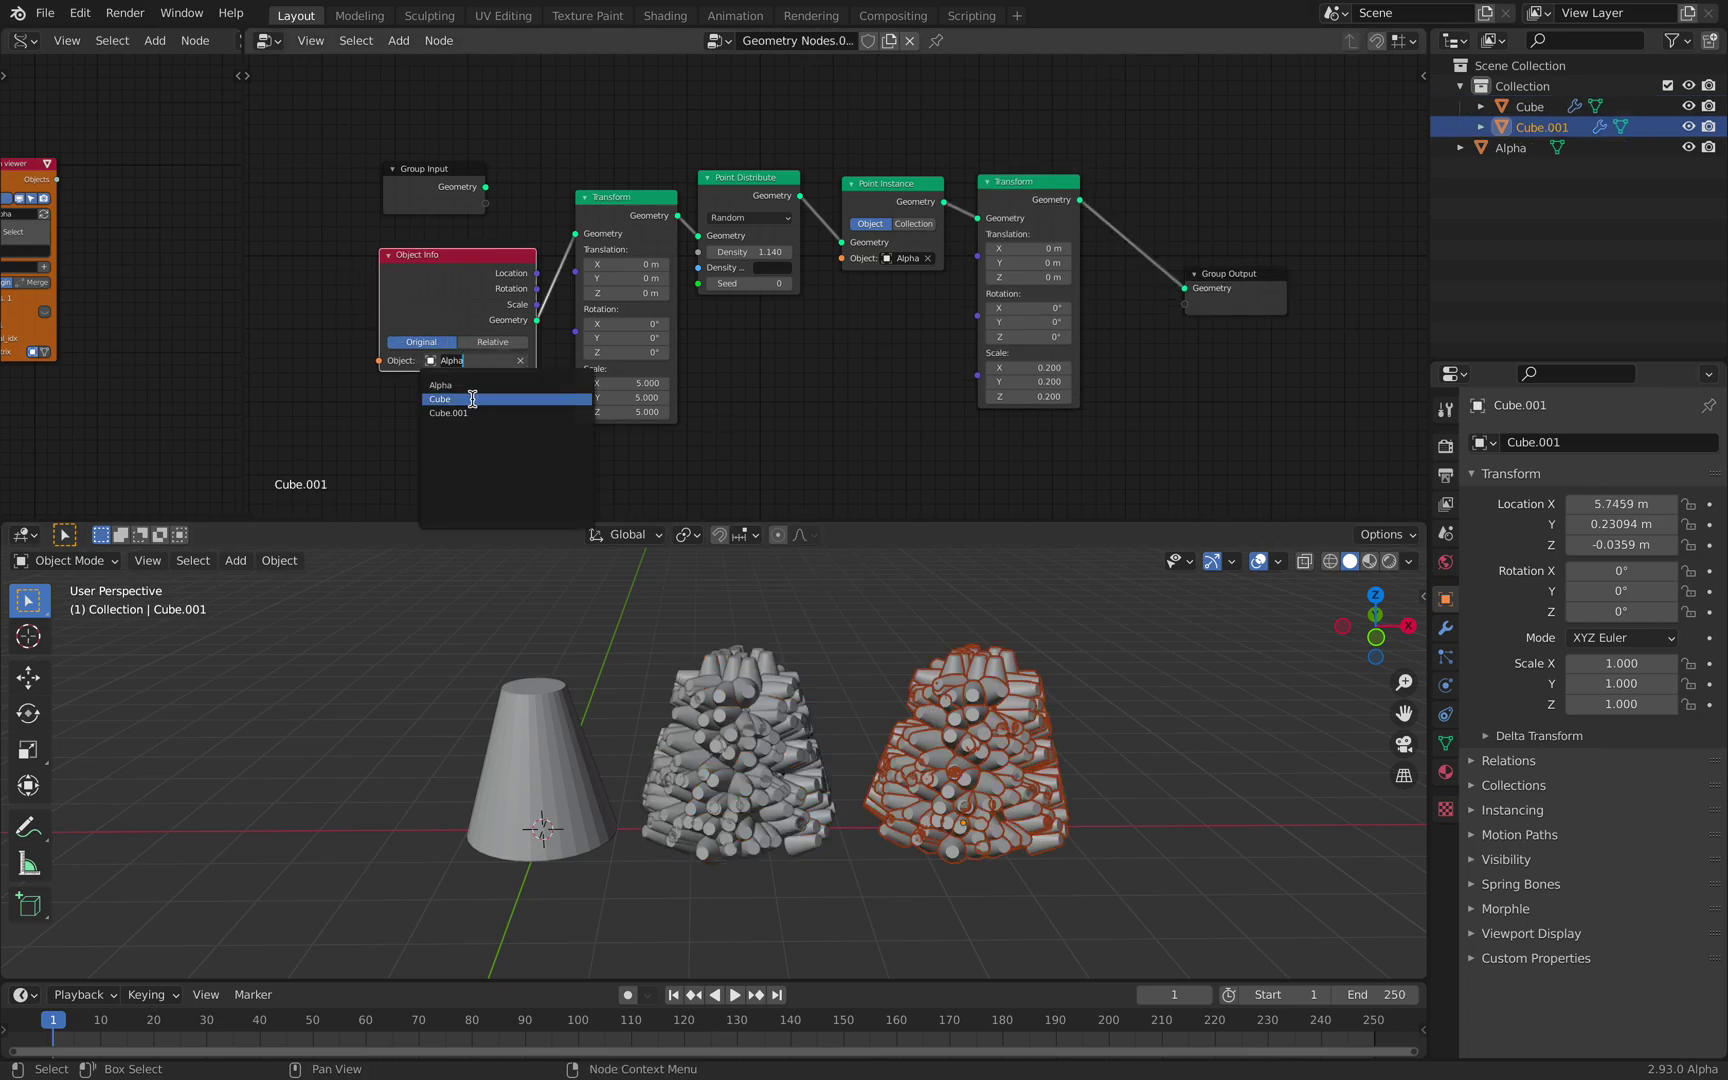
{"action": "left_click", "coordinate": [472, 399]}
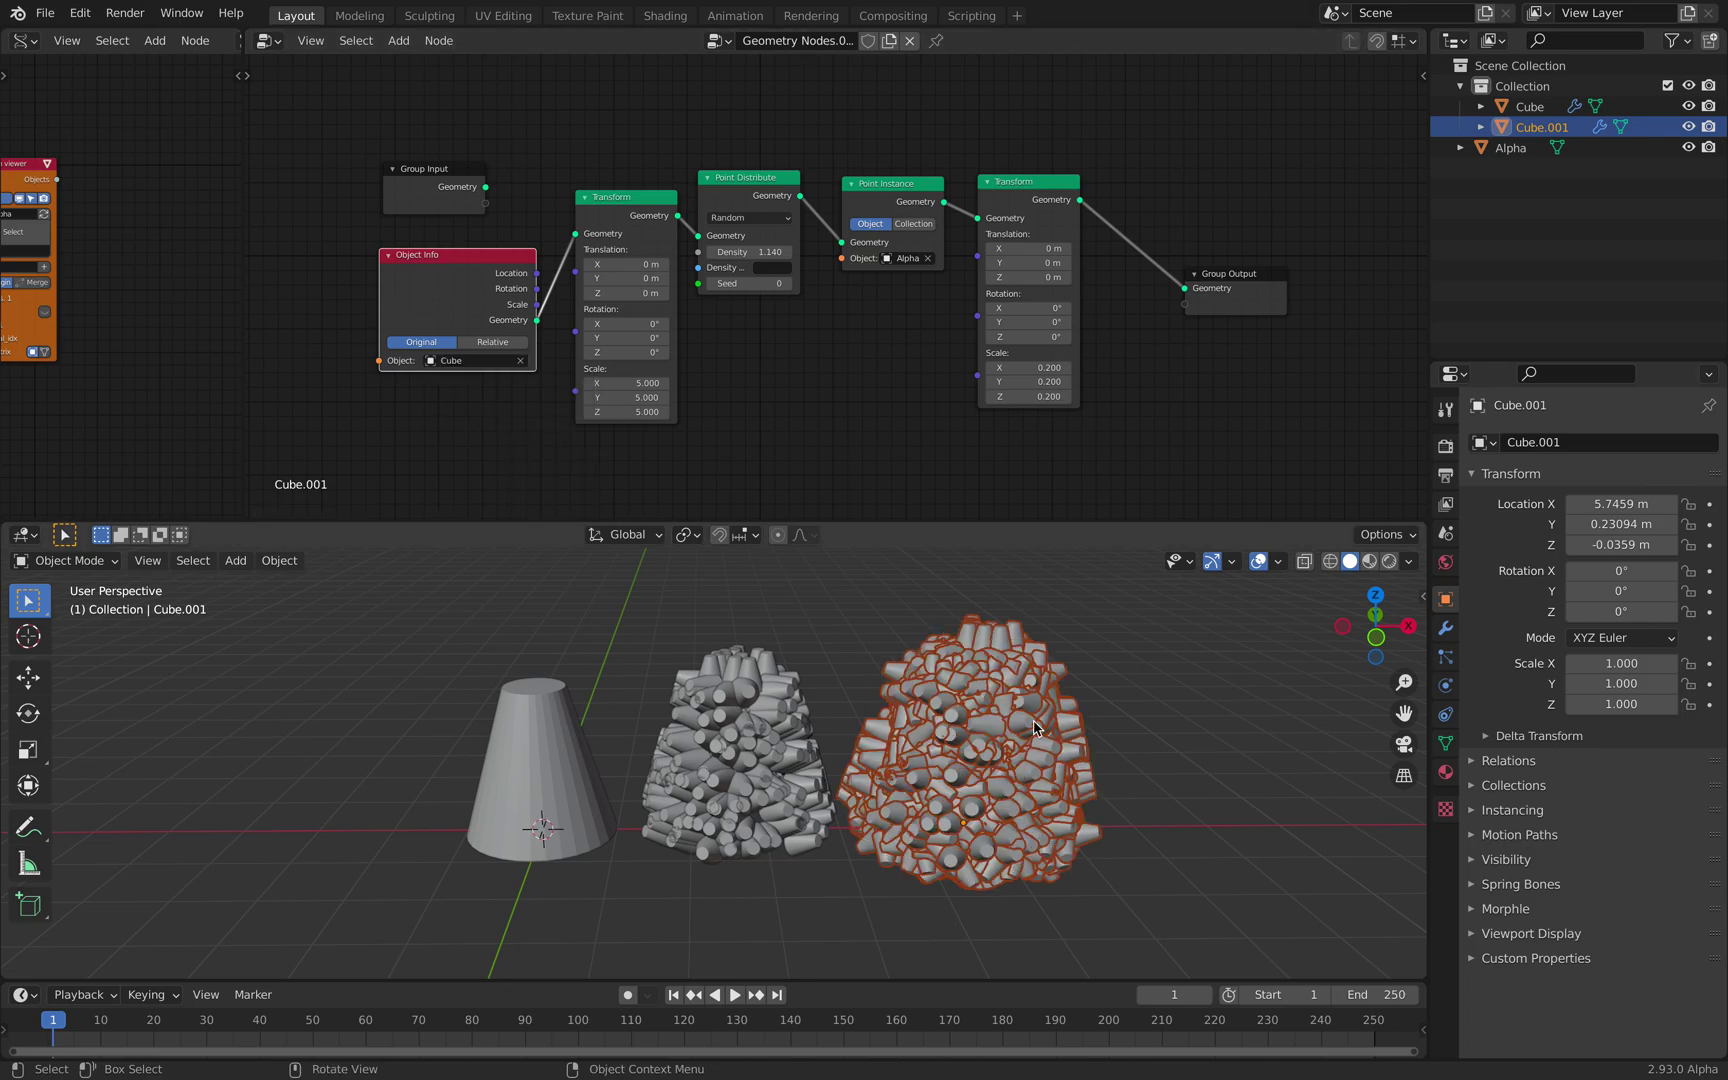
Step: Set all scale axes of Cube.001's first Transform node to 10 and of its last Transform node to 0.1
{"action": "scroll", "coordinate": [890, 383], "scroll_direction": "up", "scroll_amount": 1}
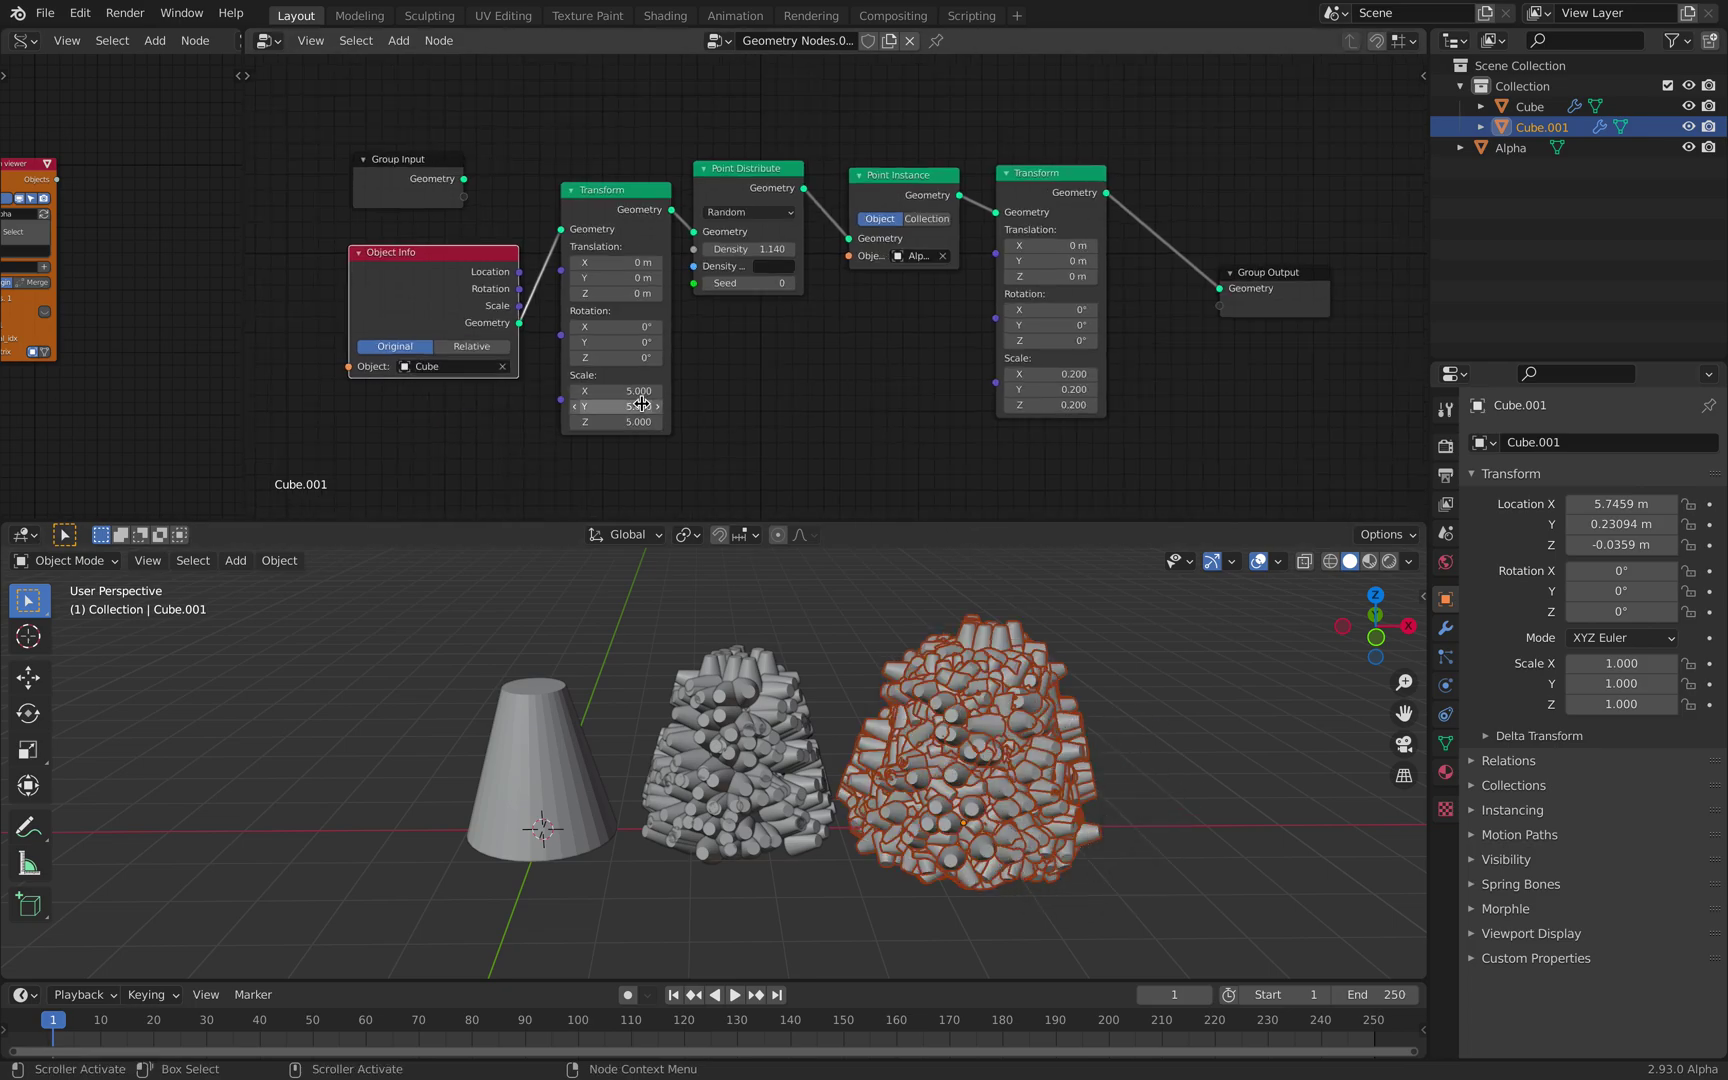
{"action": "mouse_move", "coordinate": [614, 391]}
{"action": "left_mouse_down"}
{"action": "mouse_move", "coordinate": [590, 421]}
{"action": "mouse_move", "coordinate": [445, 421]}
{"action": "mouse_move", "coordinate": [1010, 421]}
{"action": "mouse_move", "coordinate": [630, 421]}
{"action": "left_mouse_up"}
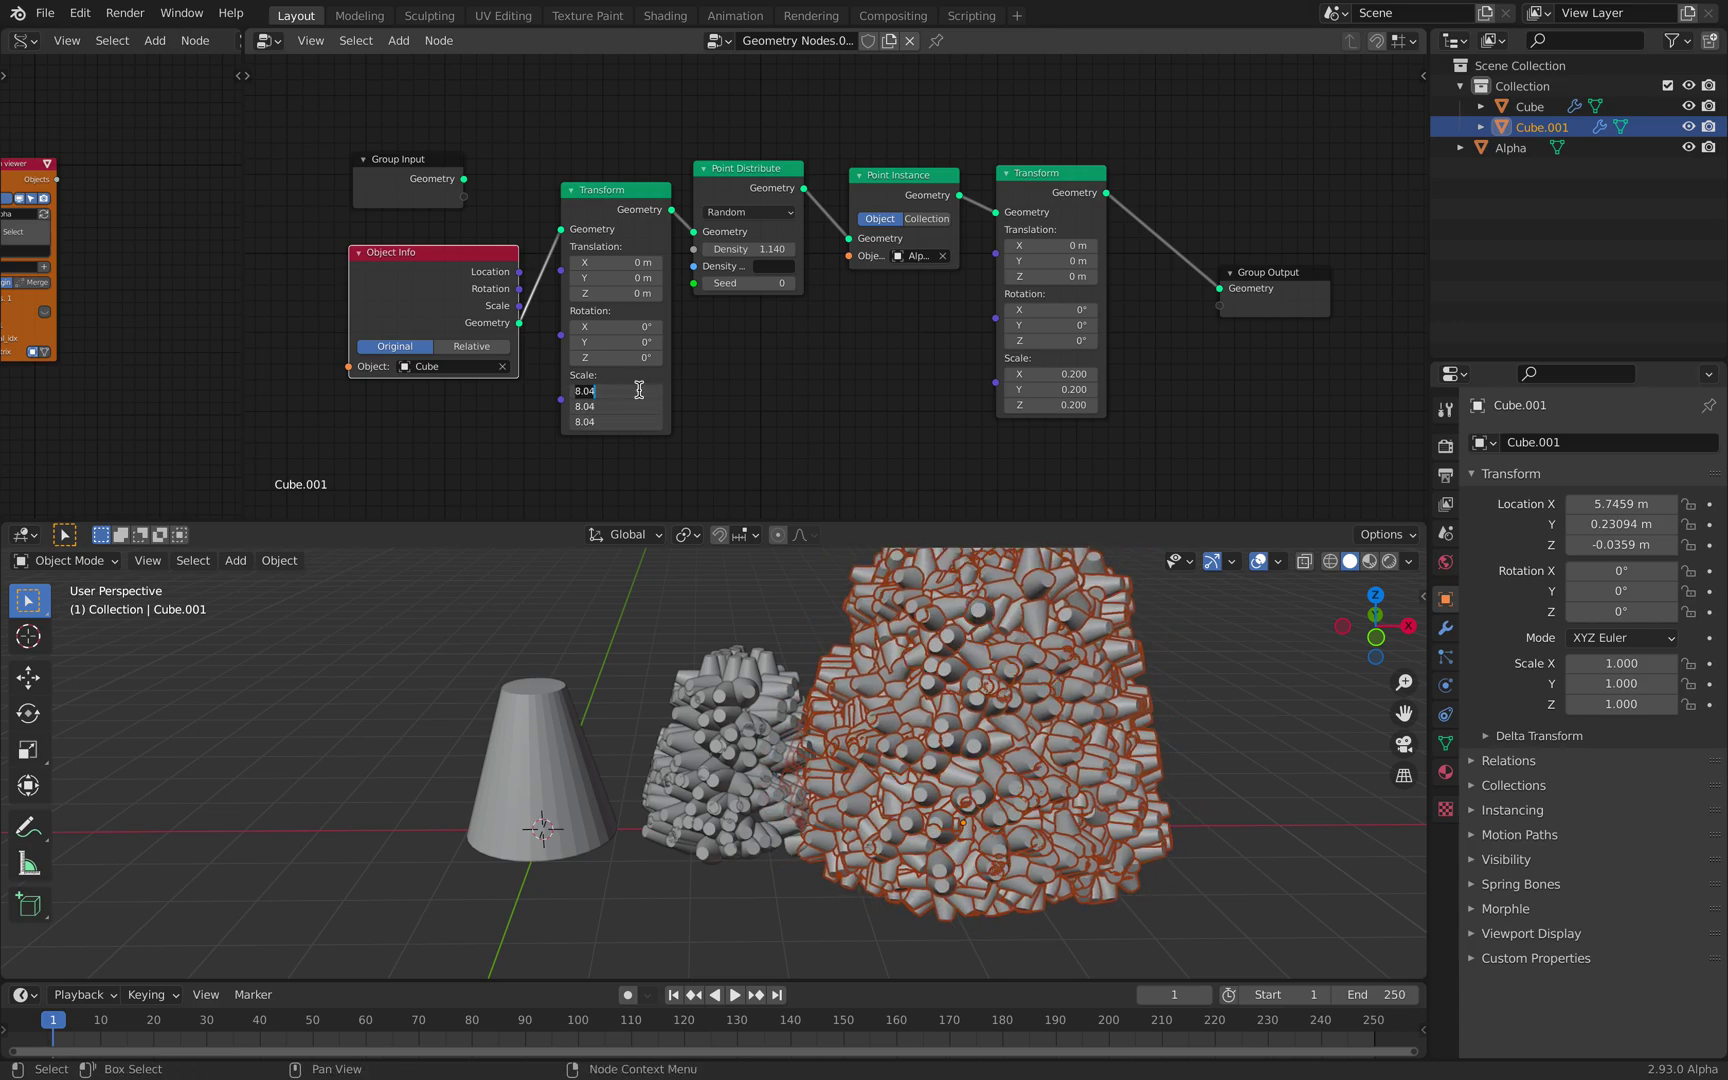
{"action": "key", "text": "Return"}
{"action": "left_click", "coordinate": [1076, 373]}
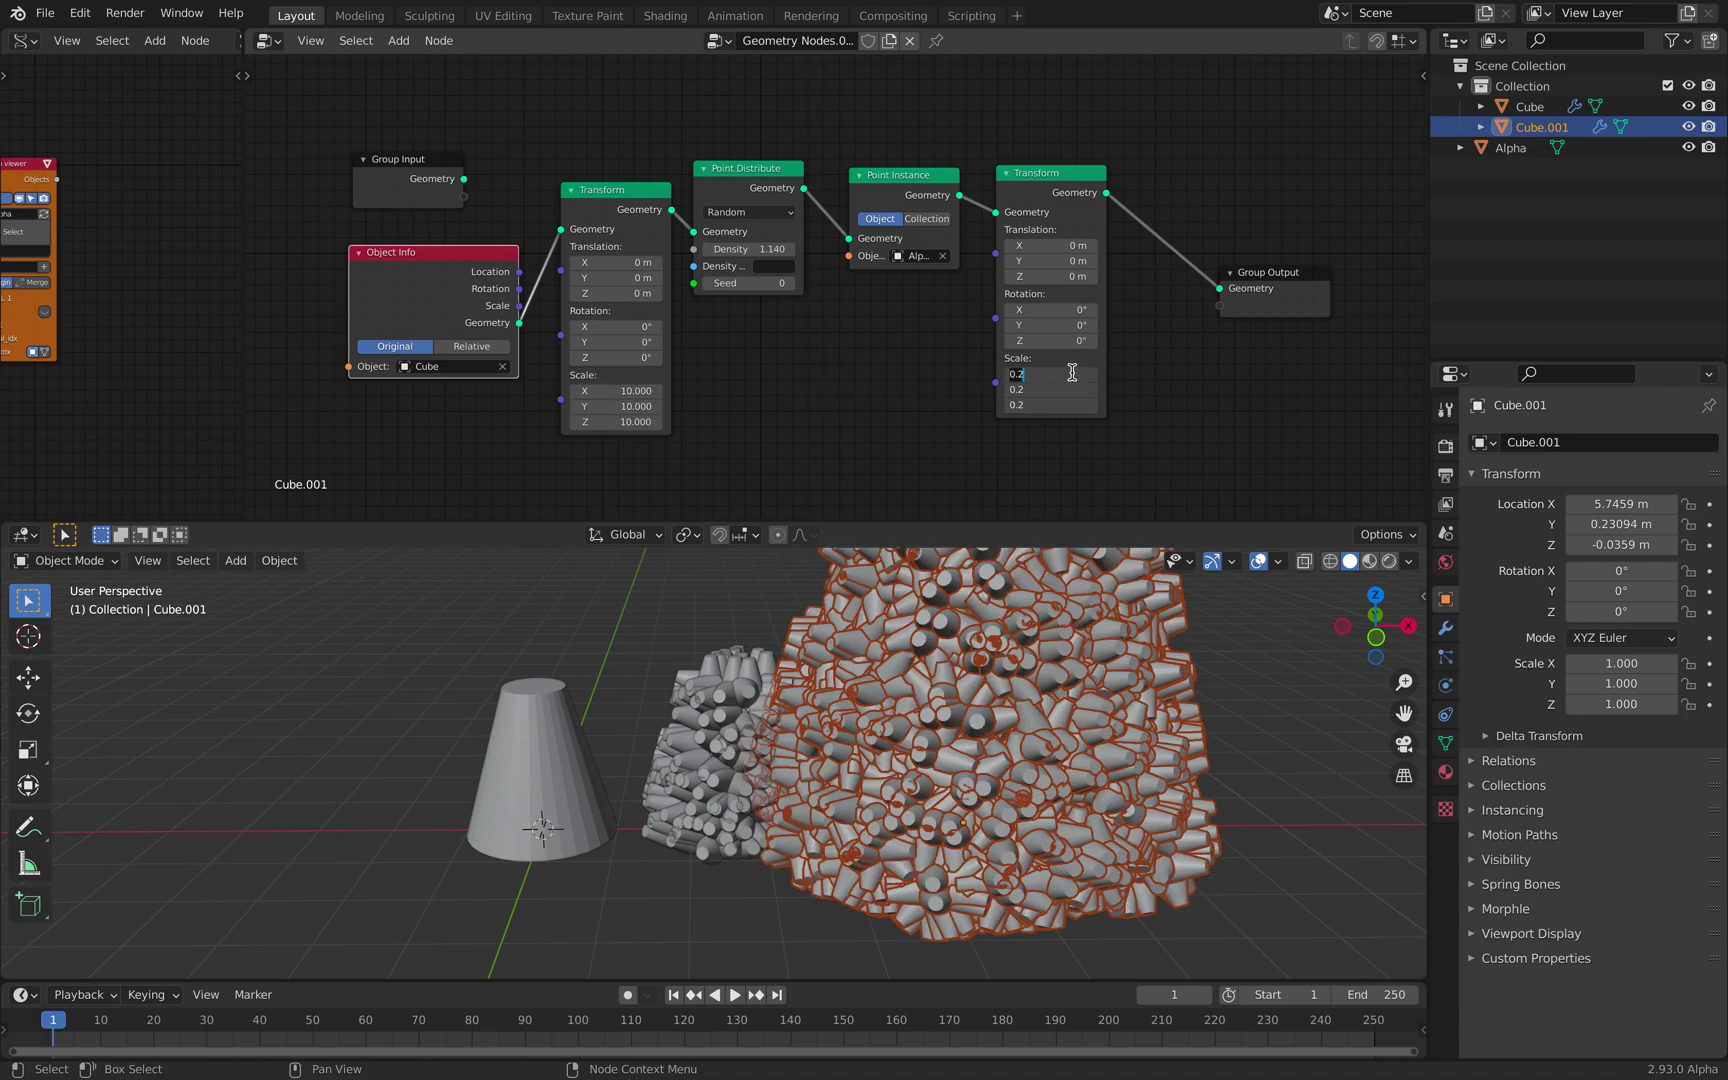
{"action": "type", "text": "0.1"}
{"action": "key", "text": "Return"}
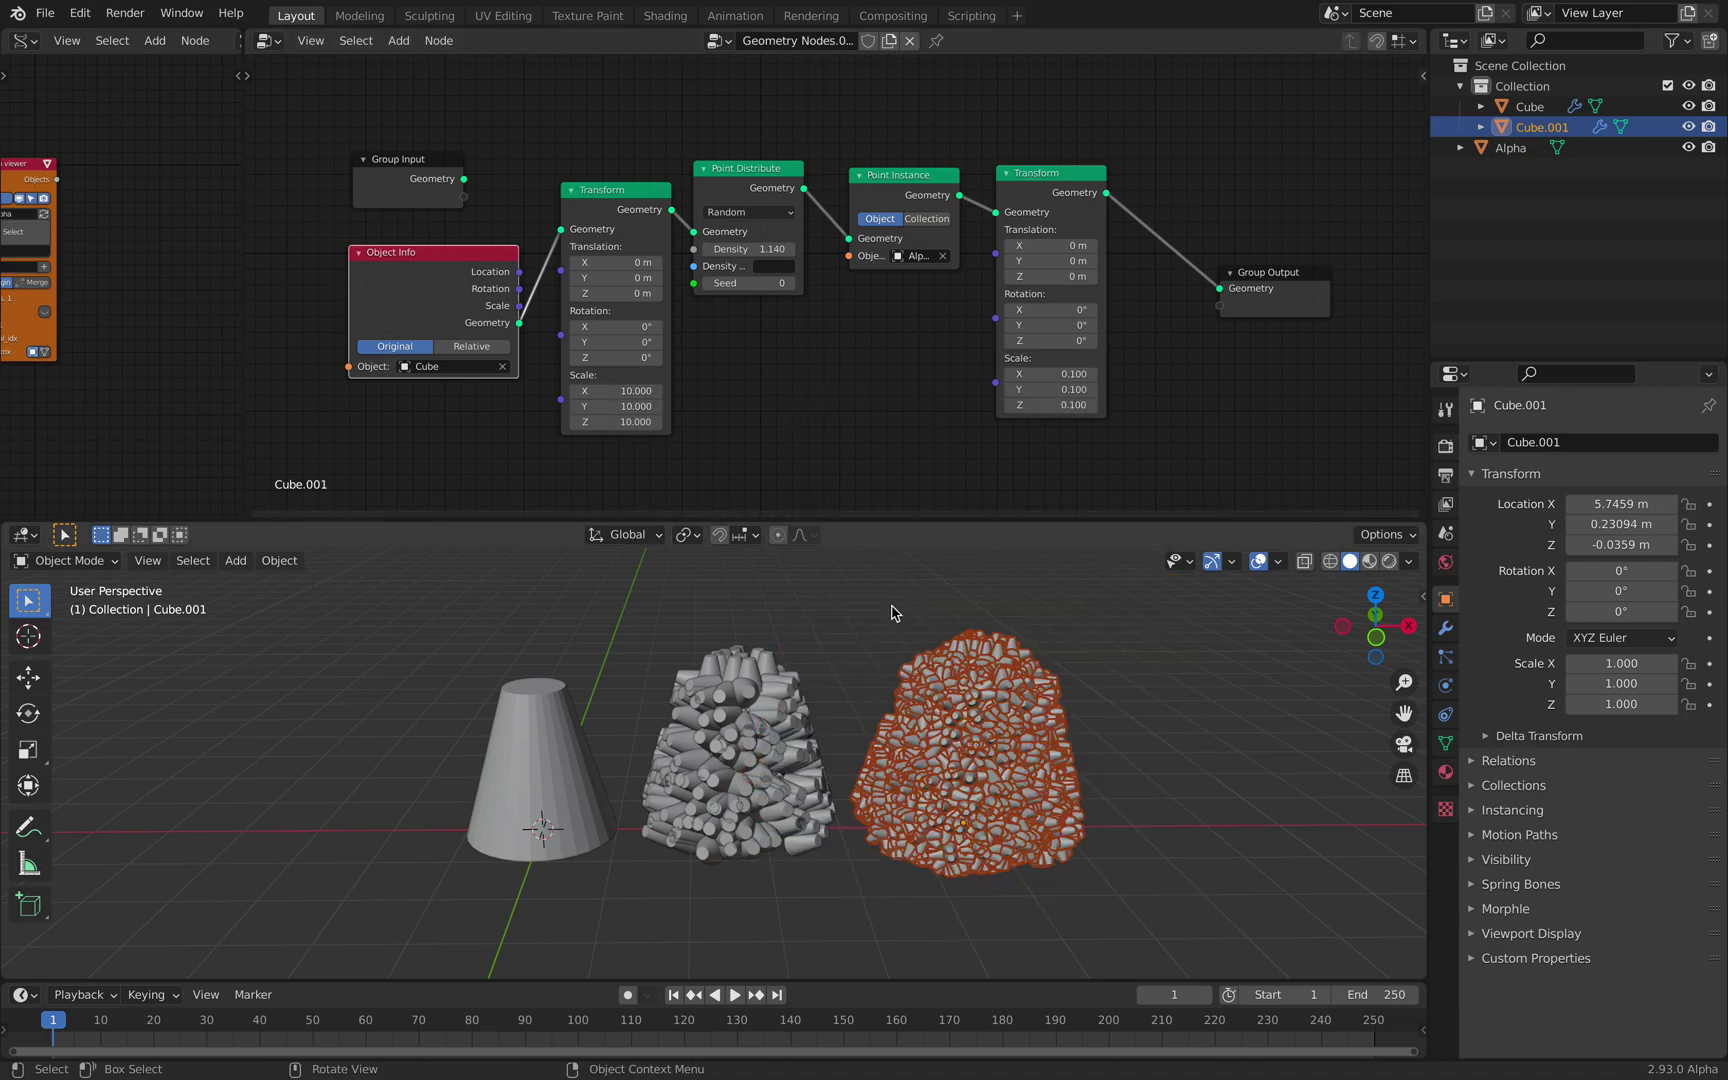
Step: Play the animation briefly and stop it
{"action": "scroll", "coordinate": [791, 410], "scroll_direction": "up", "scroll_amount": 1}
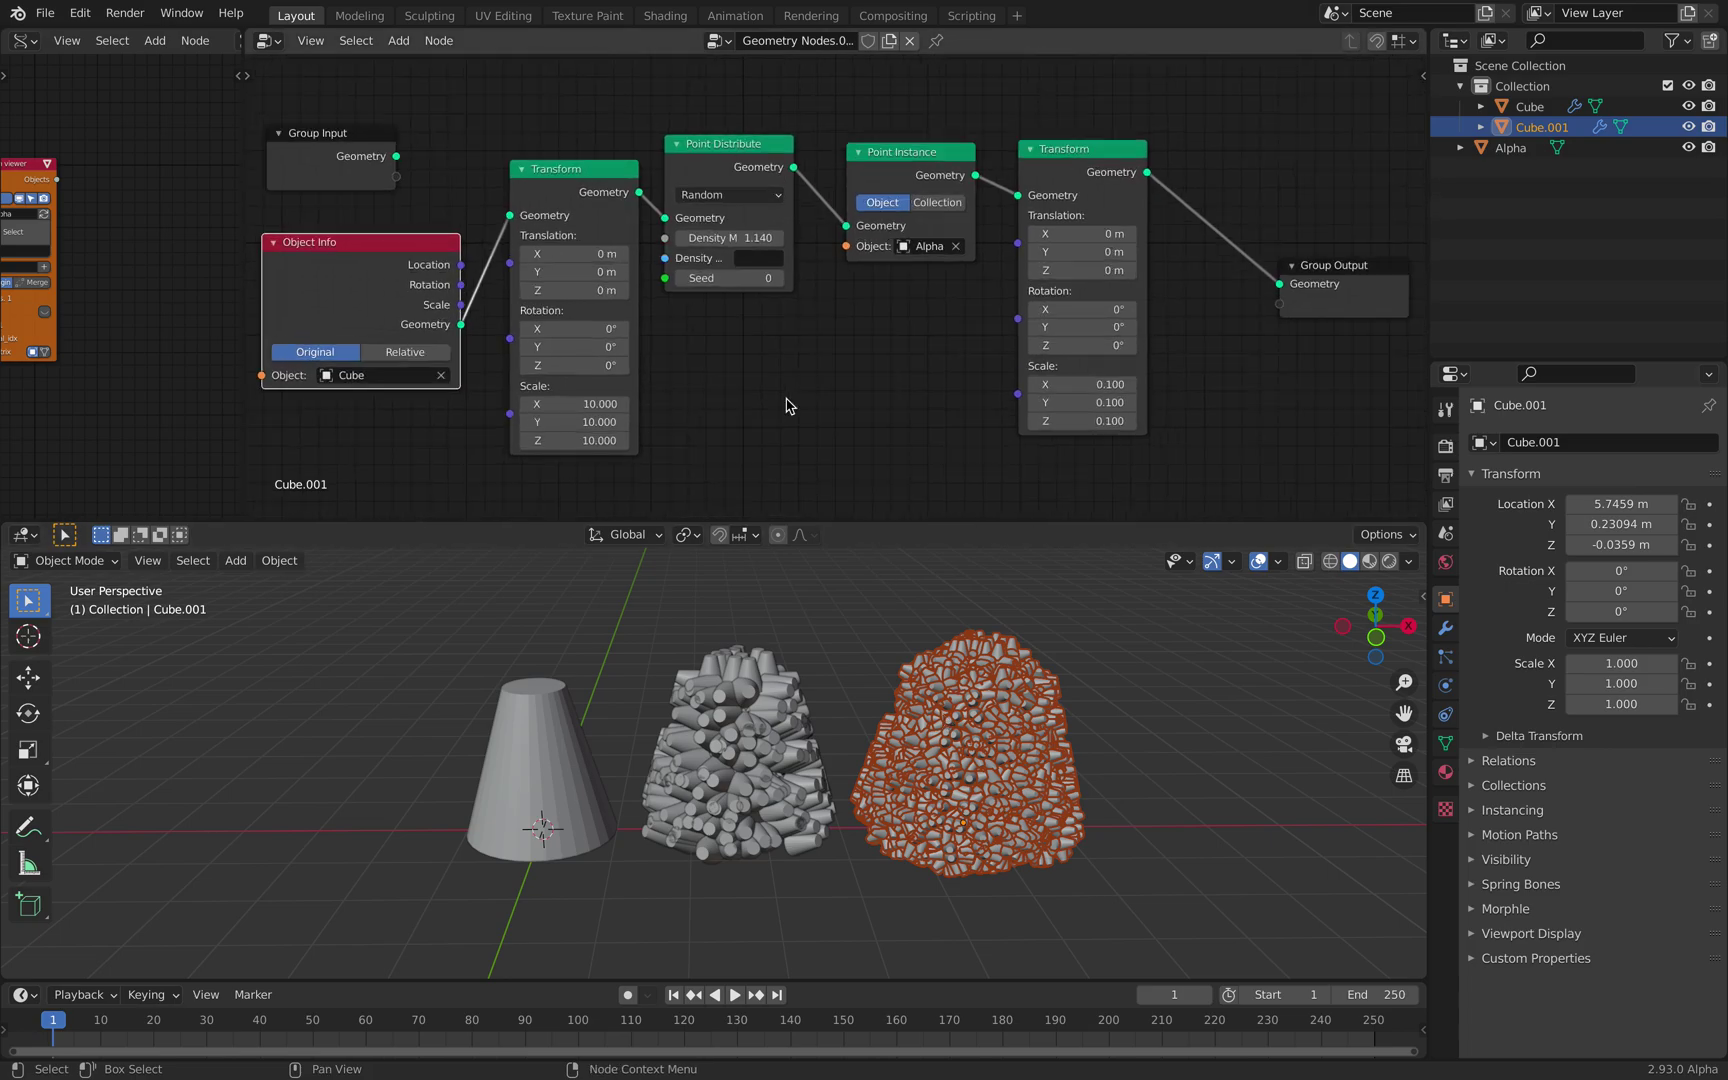
{"action": "key", "text": "space"}
{"action": "left_click", "coordinate": [799, 324]}
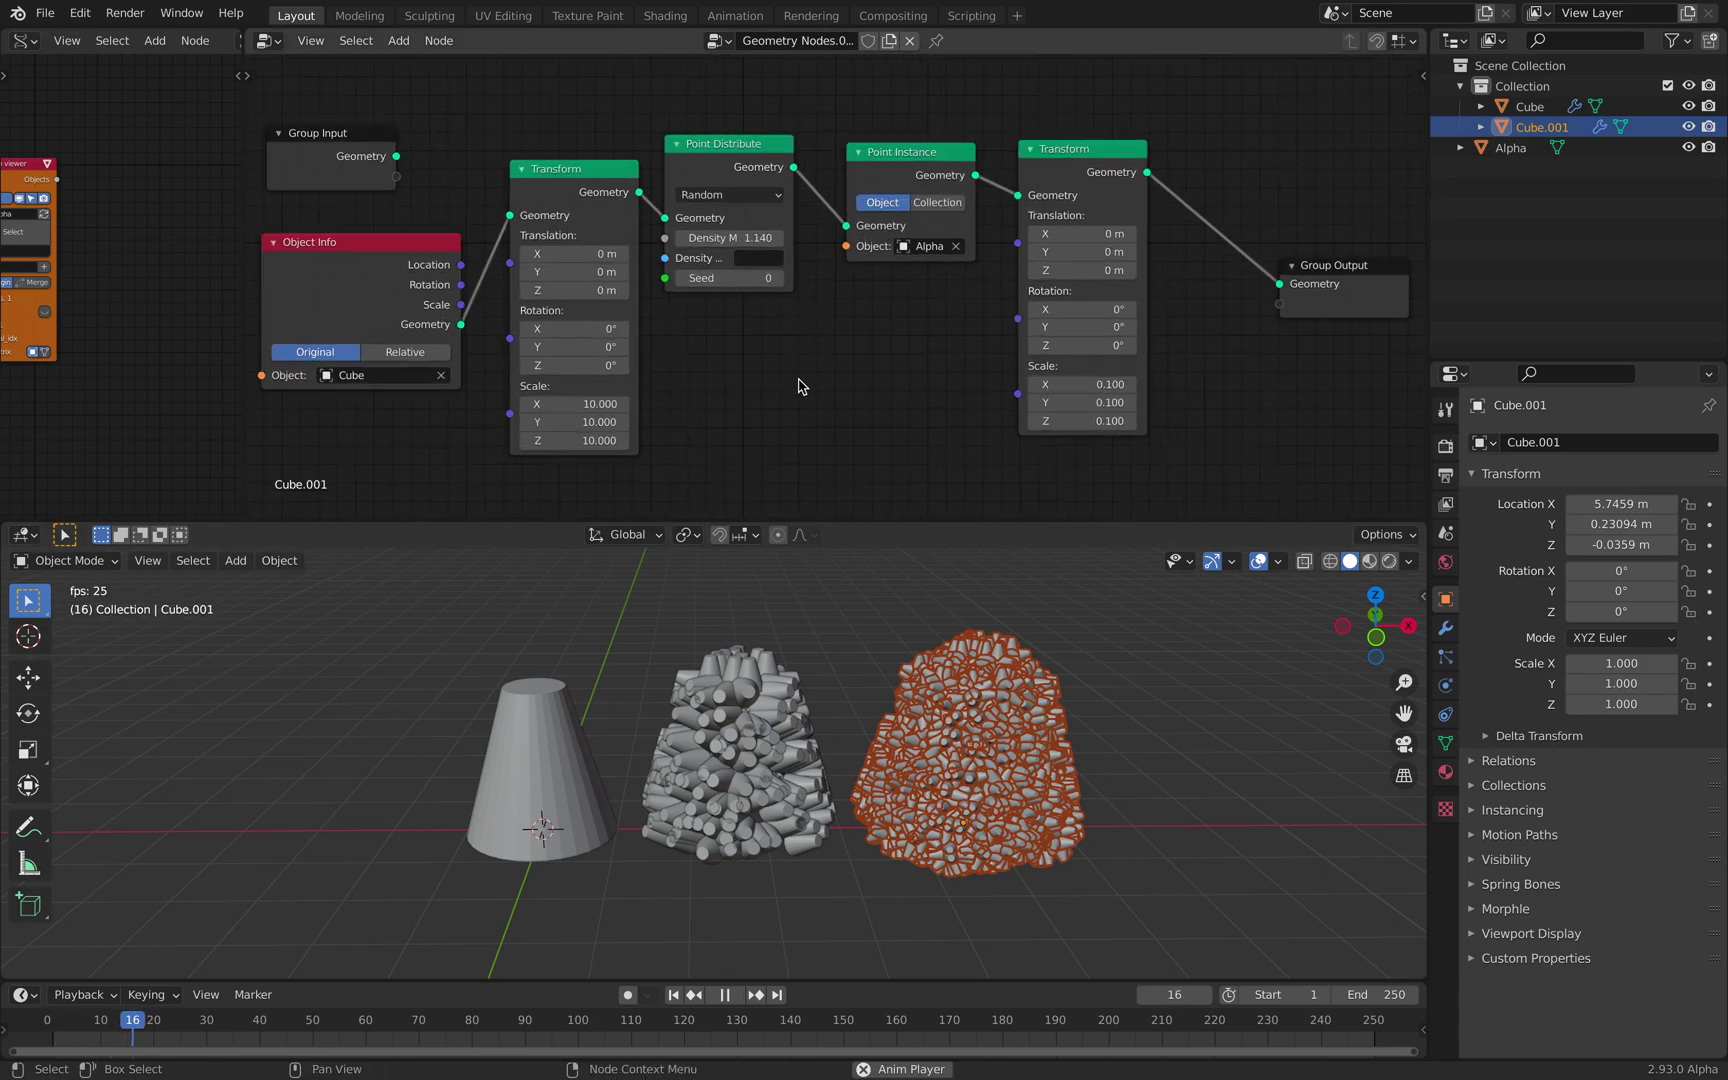
{"action": "key", "text": "space"}
Step: Lower the maximum density of Cube.001's Point Distribute node to 0.12 and save the file
{"action": "key", "text": "ctrl+s"}
{"action": "left_click_drag", "start_coordinate": [757, 238], "coordinate": [650, 238], "text": "shift"}
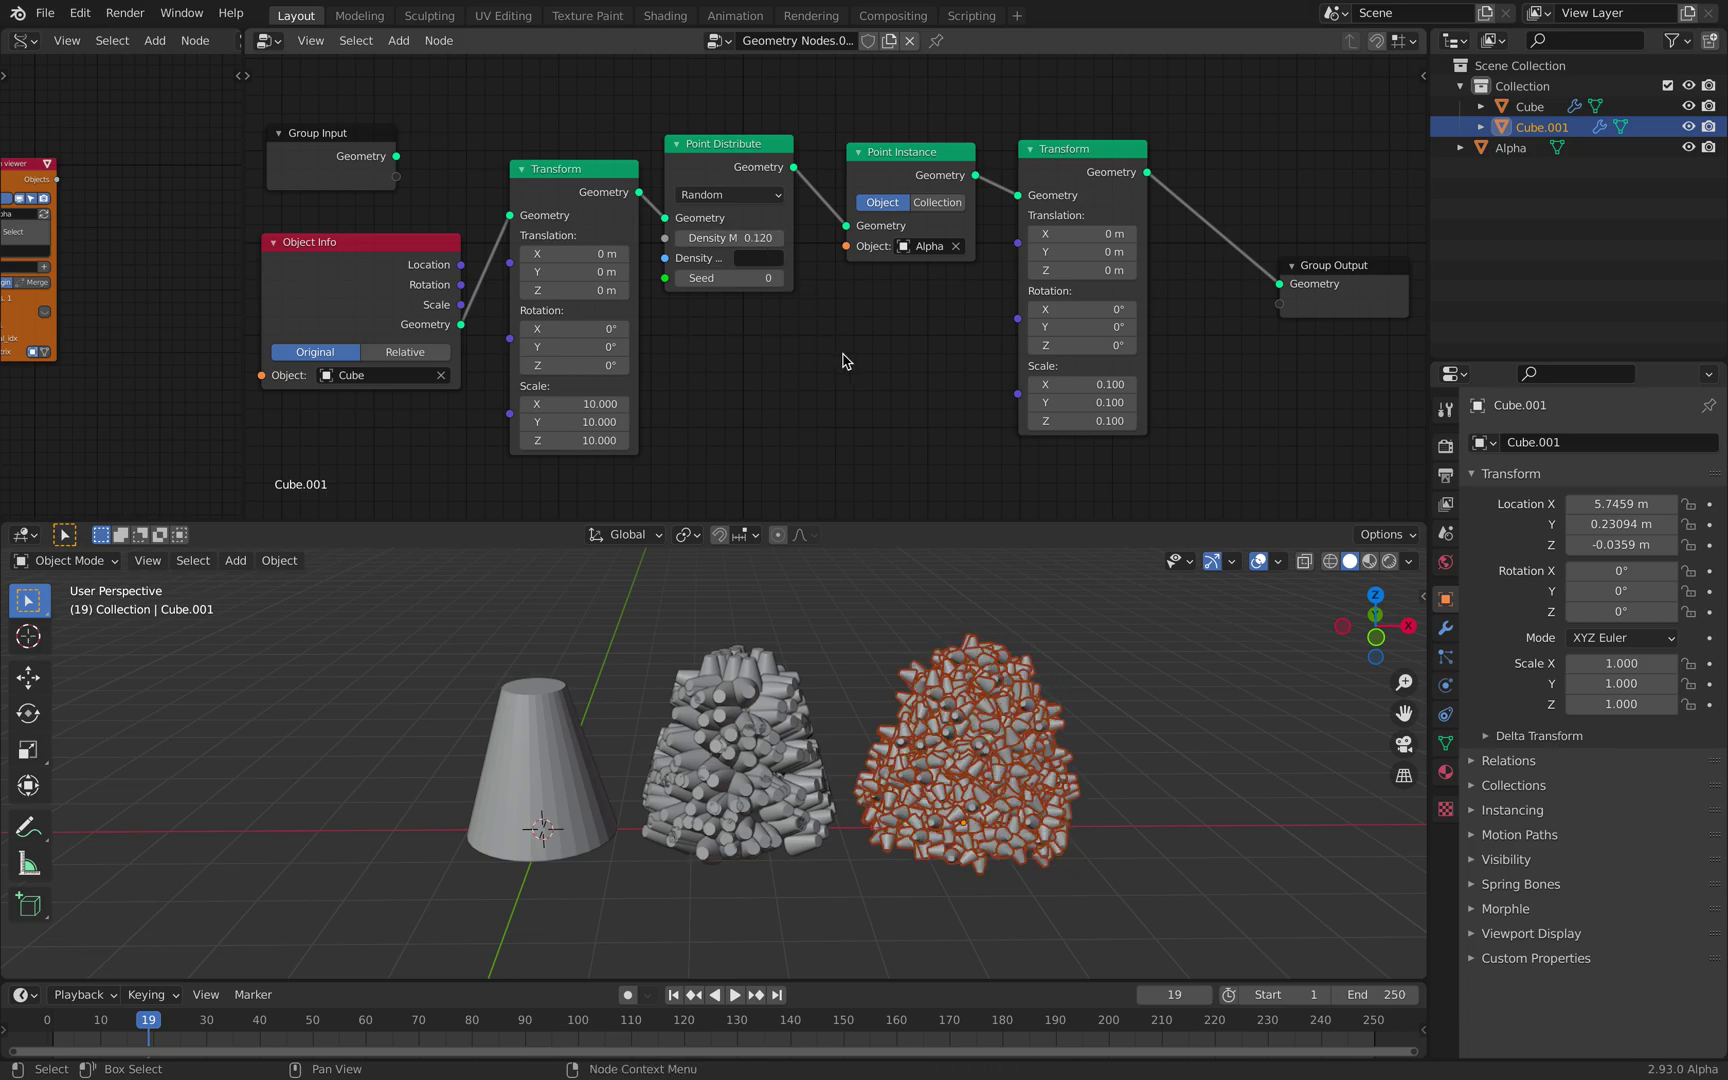
{"action": "middle_click_drag", "start_coordinate": [835, 740], "coordinate": [850, 755]}
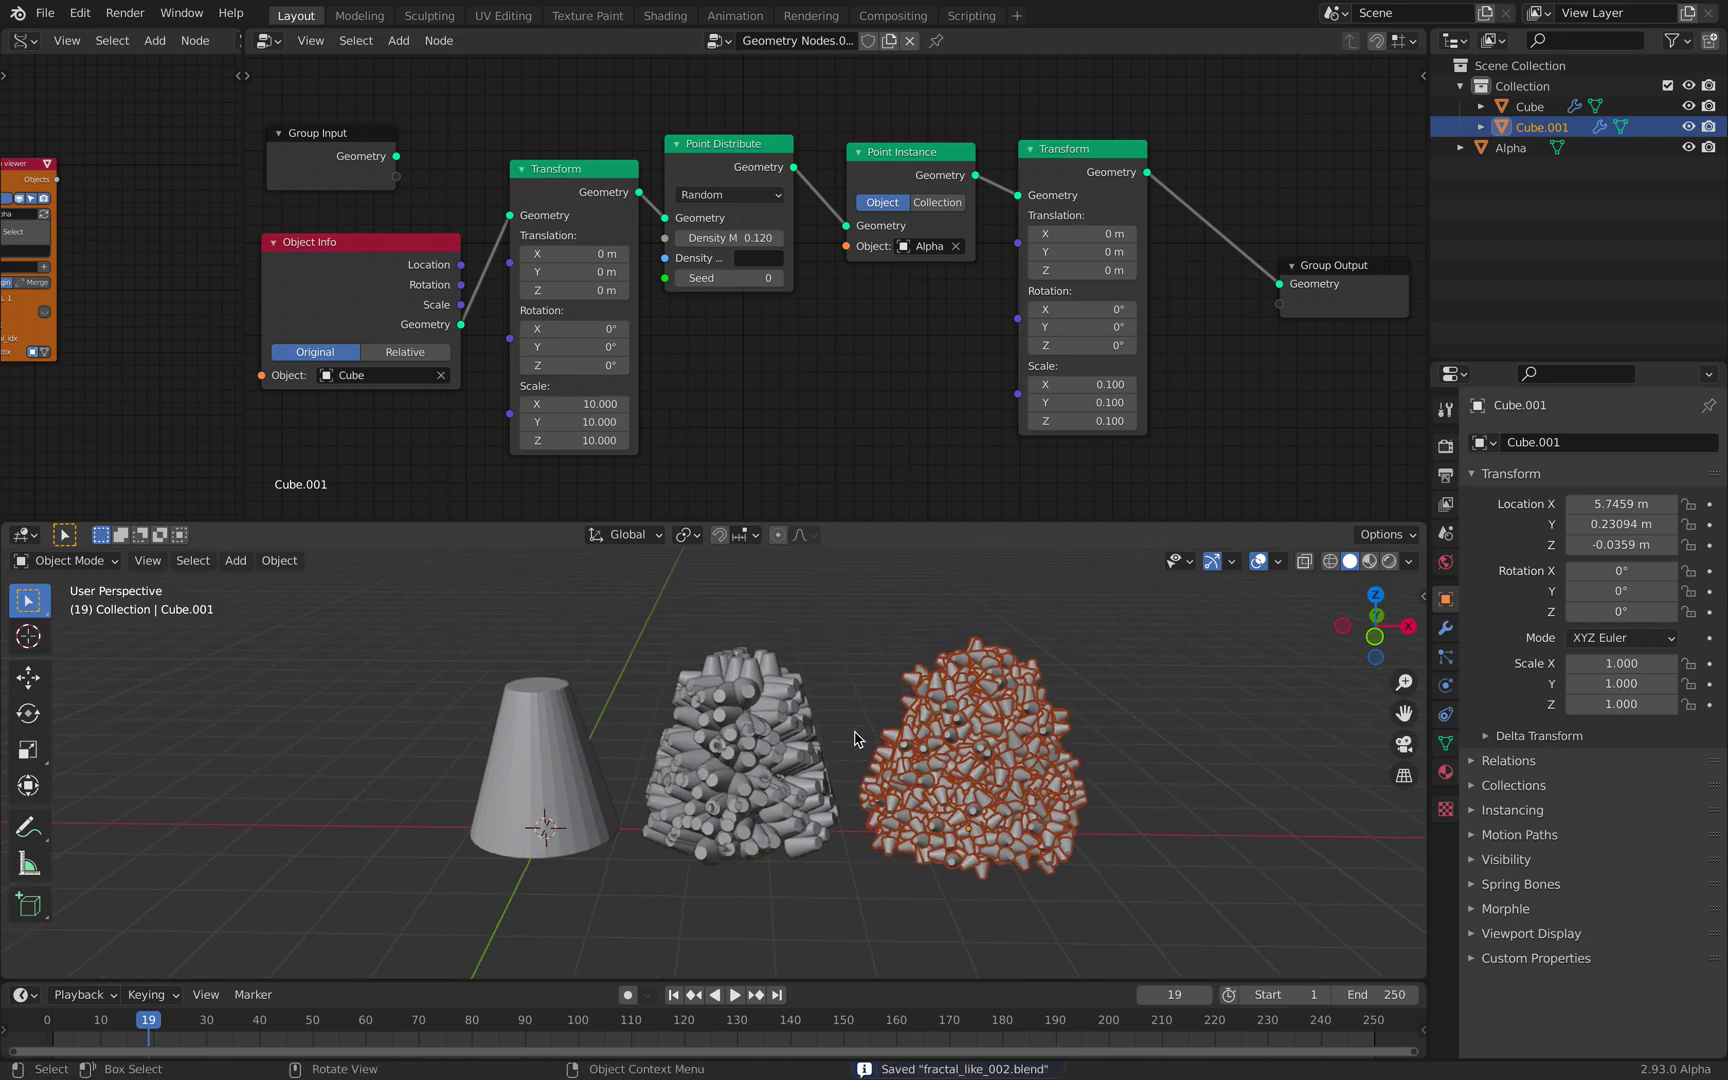
Step: Set all scale axes of Cube.001's first Transform node to 20 and of its last Transform node to 1/20
{"action": "left_click_drag", "start_coordinate": [590, 404], "coordinate": [590, 440]}
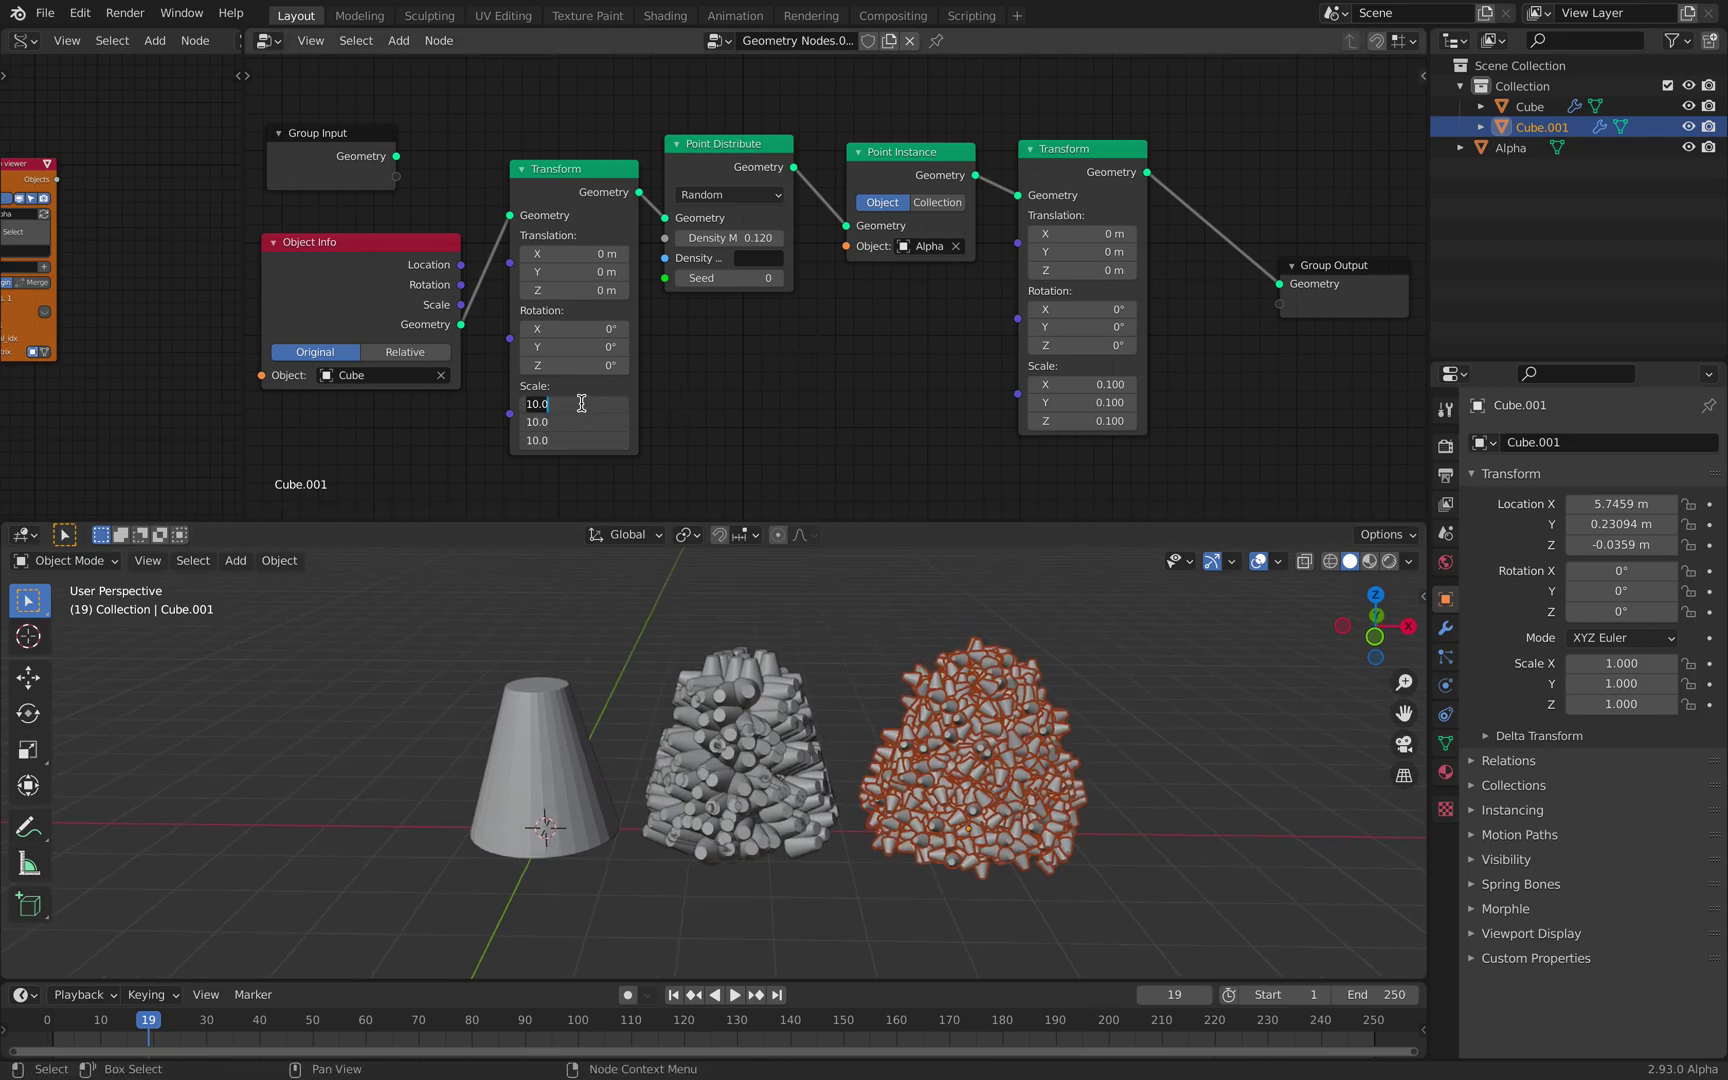
{"action": "type", "text": "20"}
{"action": "key", "text": "Return"}
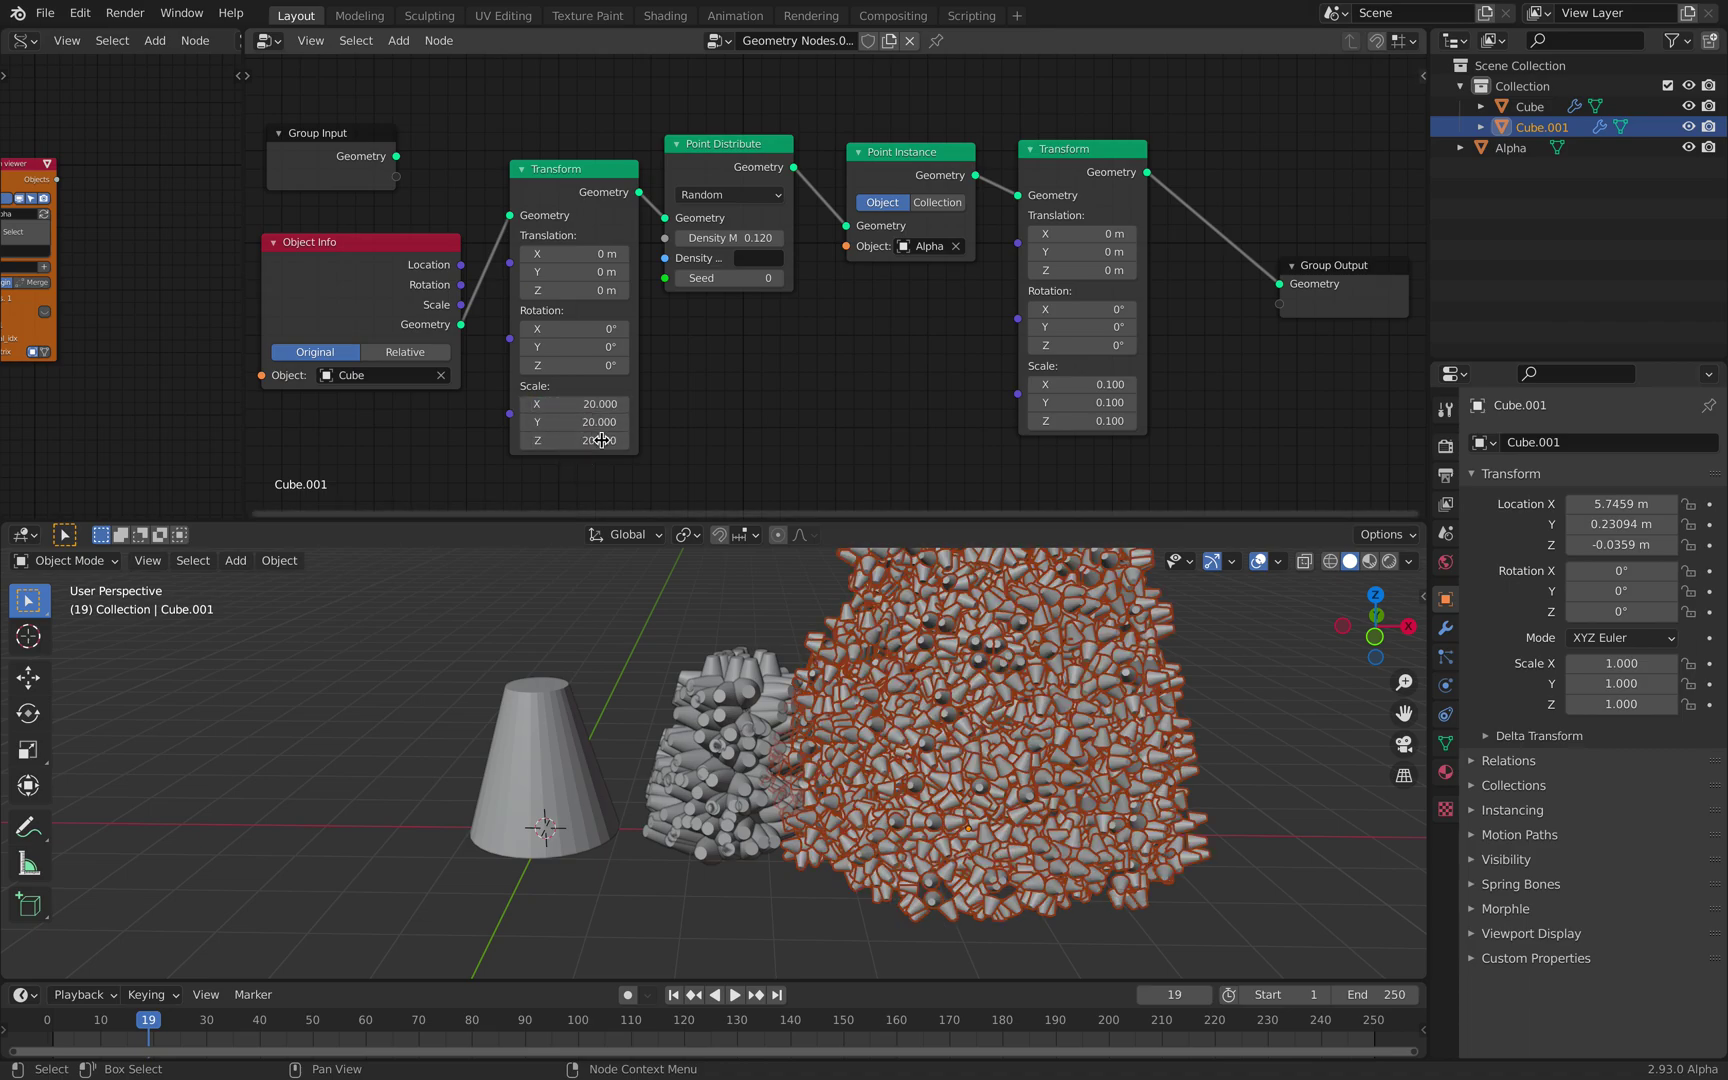
{"action": "middle_click_drag", "start_coordinate": [853, 417], "coordinate": [683, 417]}
{"action": "scroll", "coordinate": [900, 418], "scroll_direction": "up", "scroll_amount": 2}
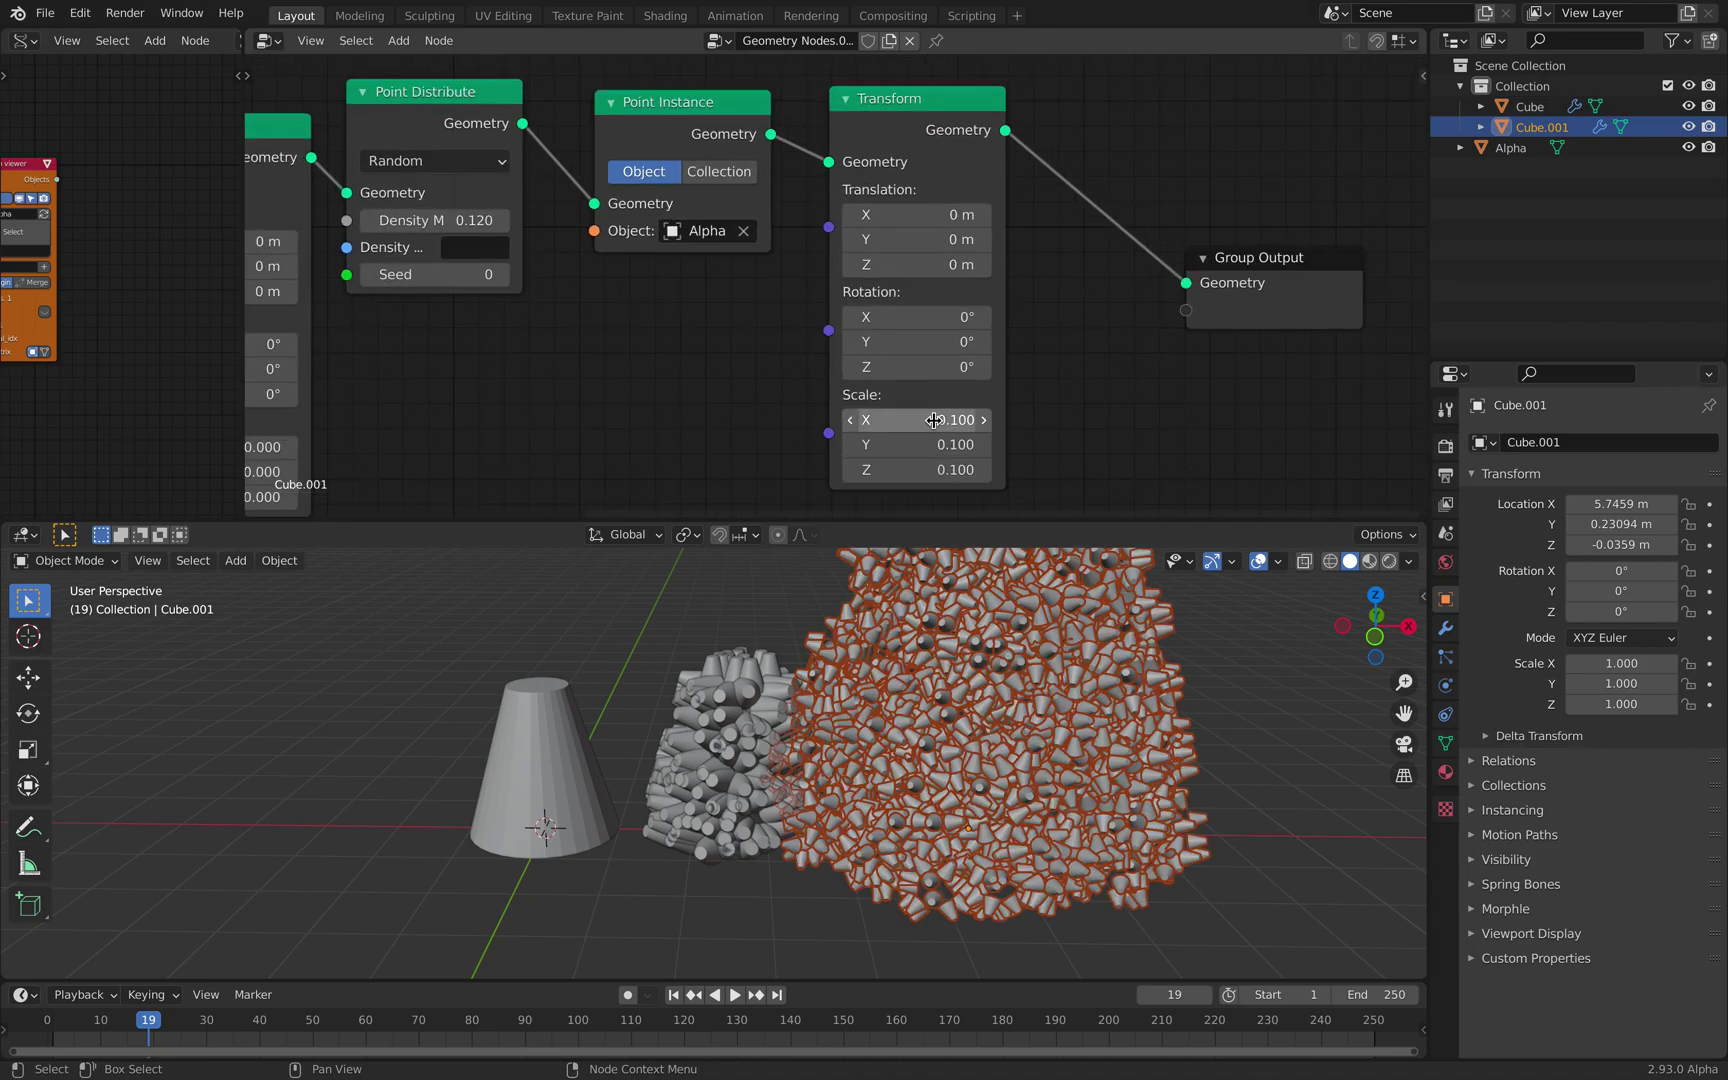
{"action": "left_click", "coordinate": [933, 418]}
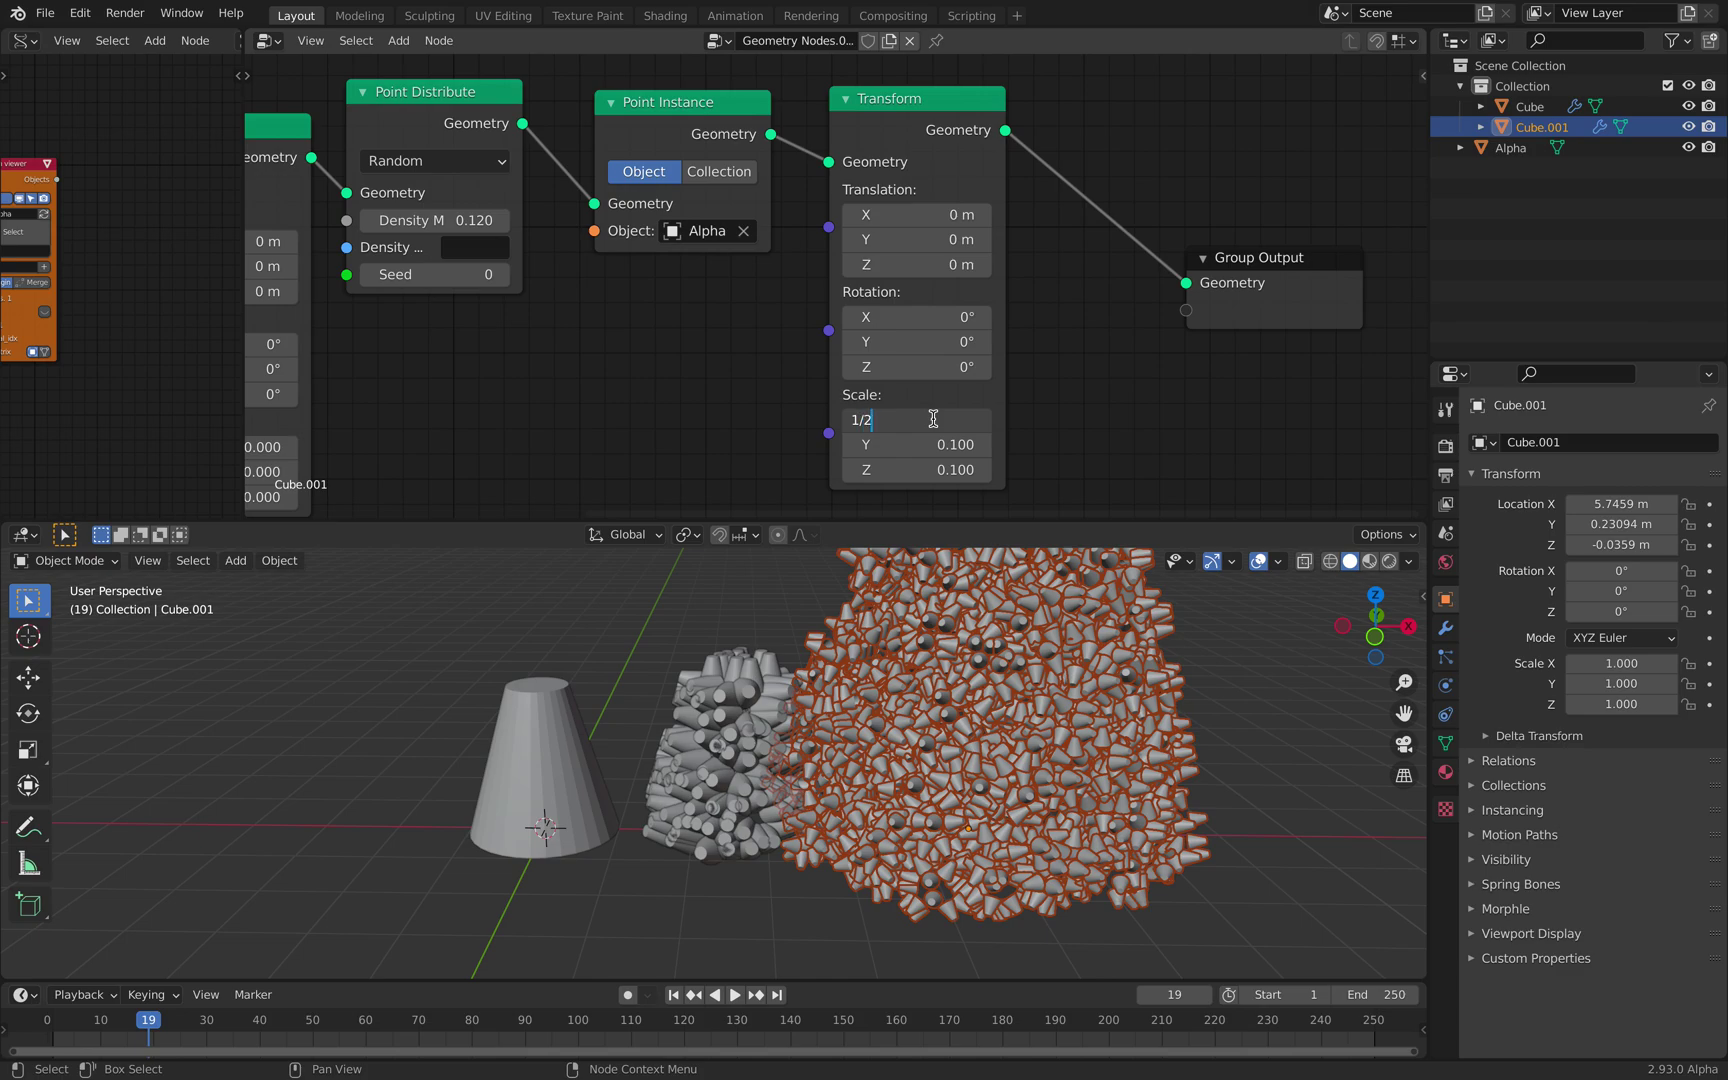
{"action": "key", "text": "Return"}
{"action": "key", "text": "ctrl+v"}
{"action": "key", "text": "ctrl+v"}
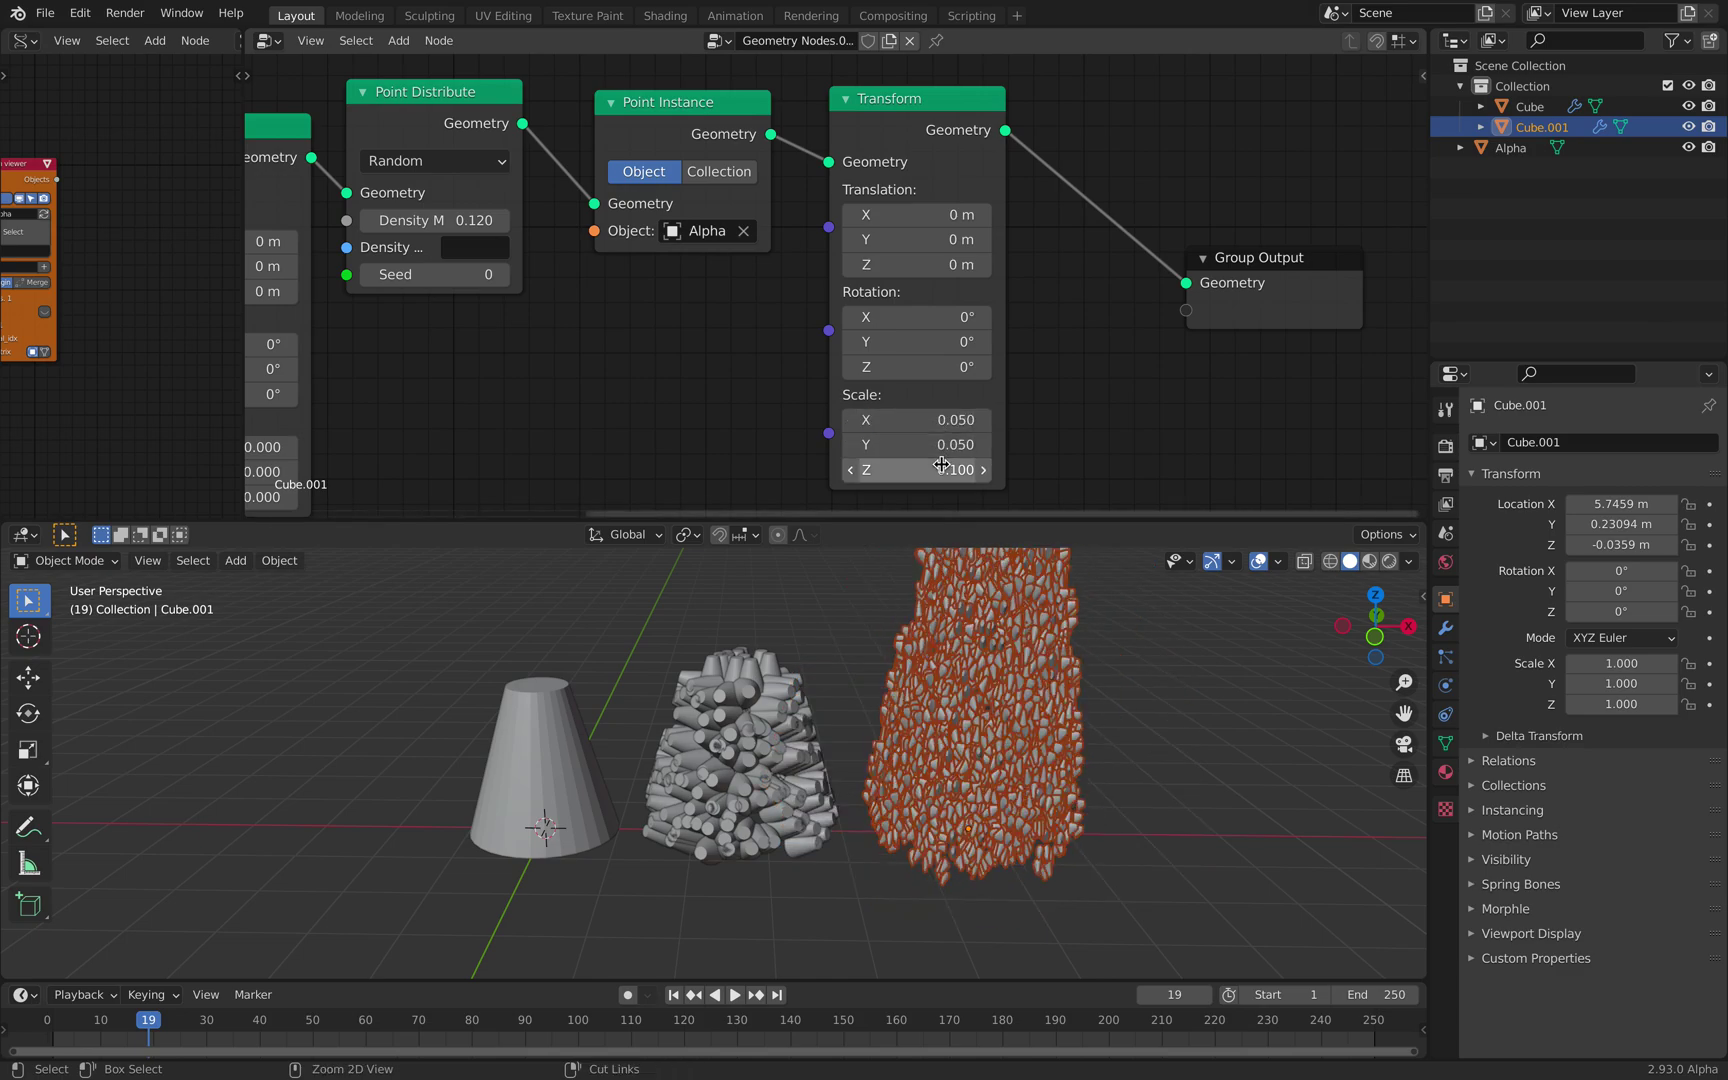
Step: Deselect Cube.001, save the file and inspect its small cone instances up close and from the side
{"action": "left_click", "coordinate": [1130, 714]}
{"action": "middle_click_drag", "start_coordinate": [1130, 714], "coordinate": [1118, 694]}
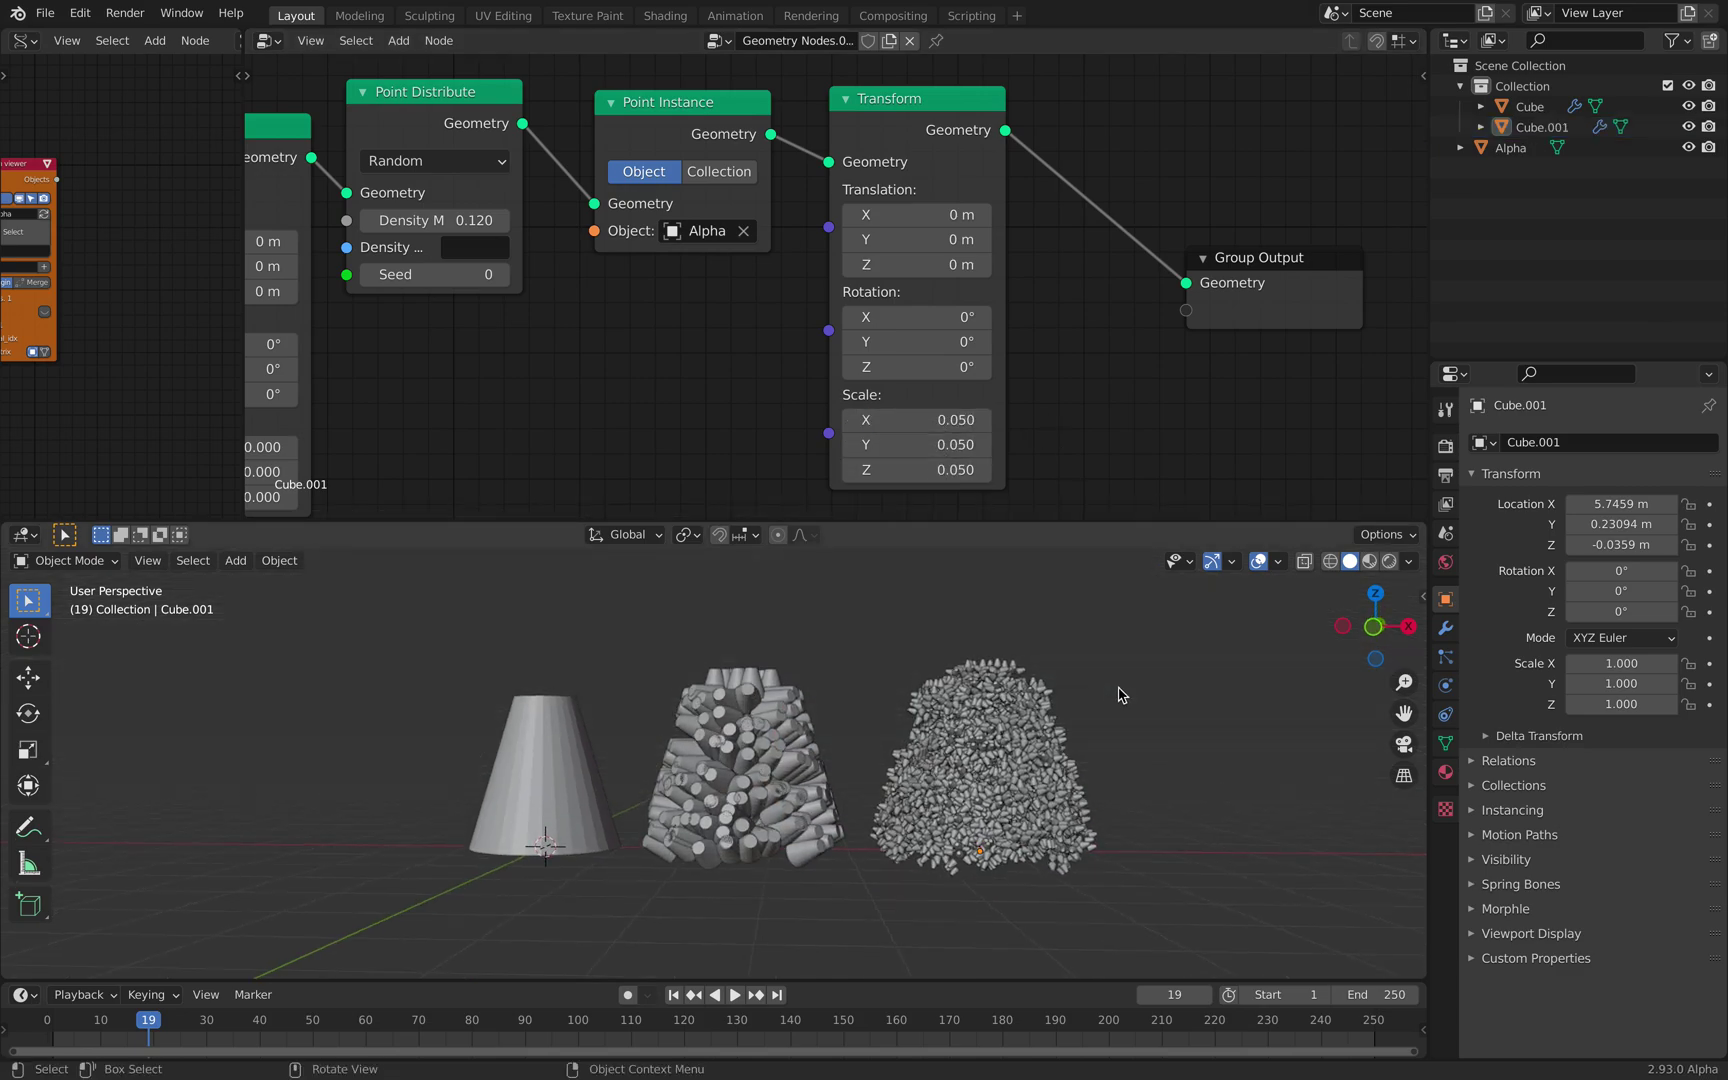
{"action": "key", "text": "ctrl+s"}
{"action": "scroll", "coordinate": [808, 773], "scroll_direction": "up", "scroll_amount": 5}
{"action": "scroll", "coordinate": [808, 773], "scroll_direction": "down", "scroll_amount": 6}
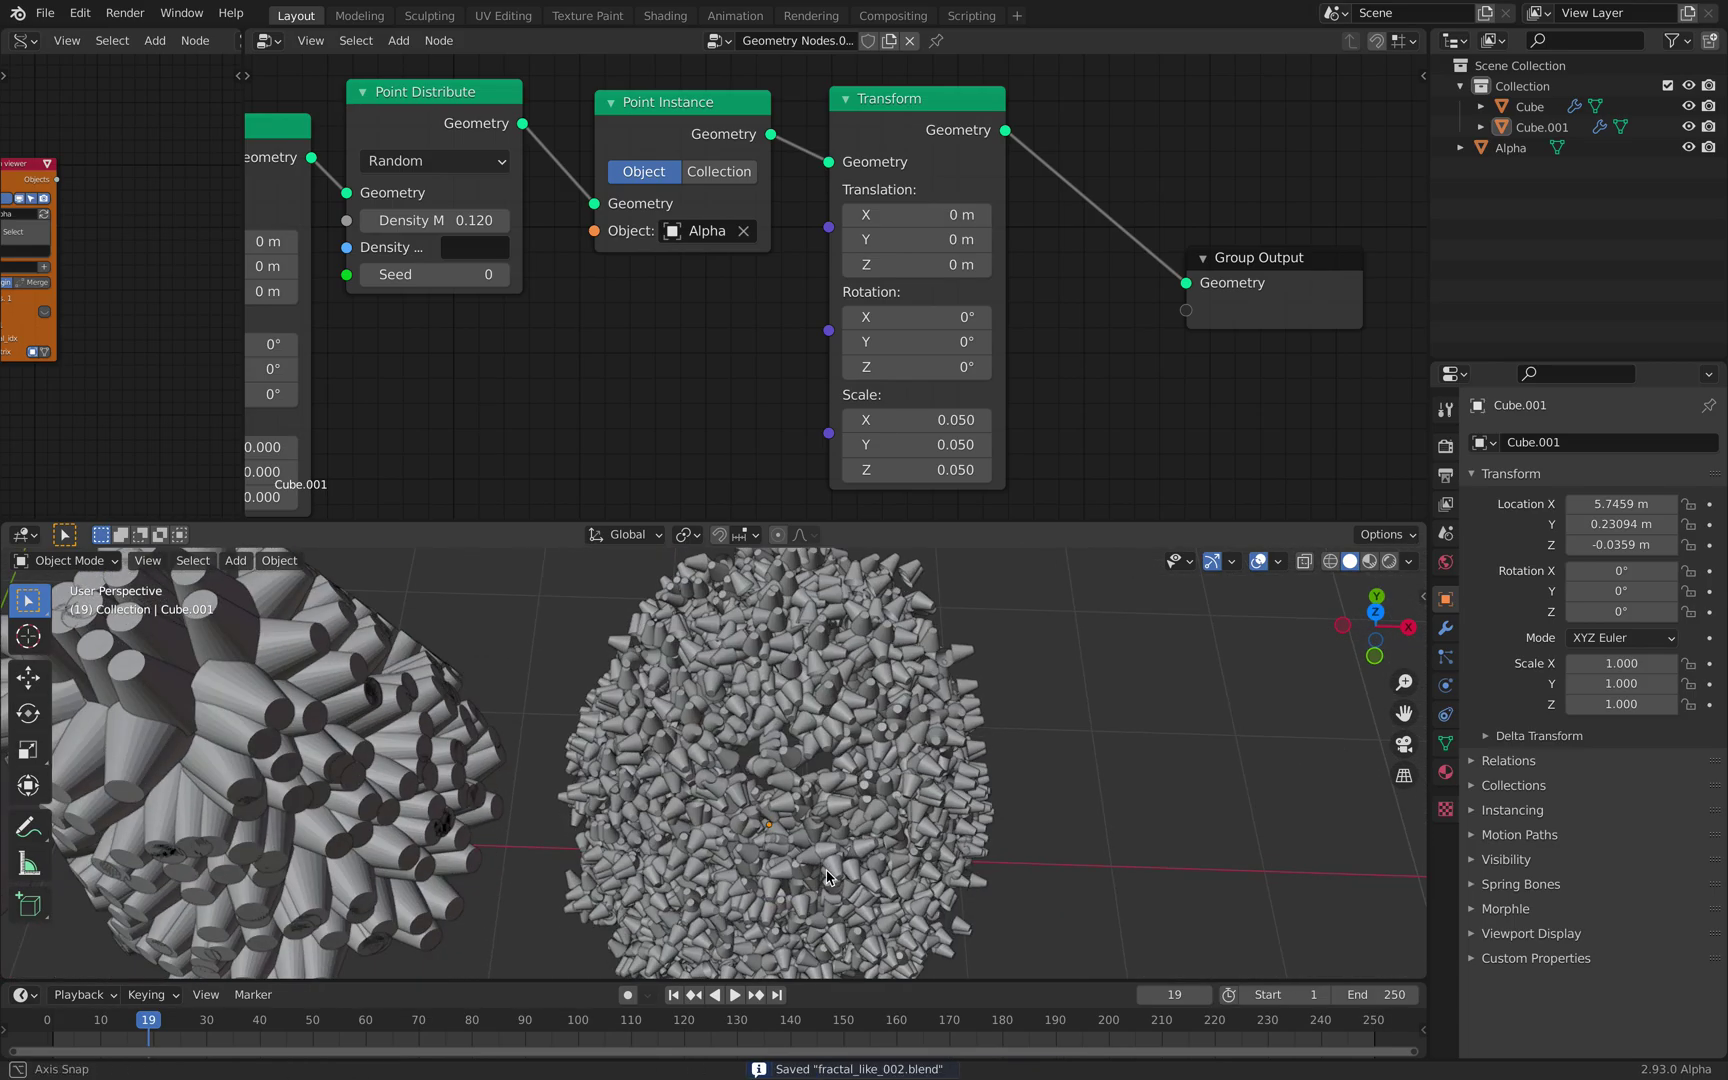
{"action": "key", "text": "ctrl+s"}
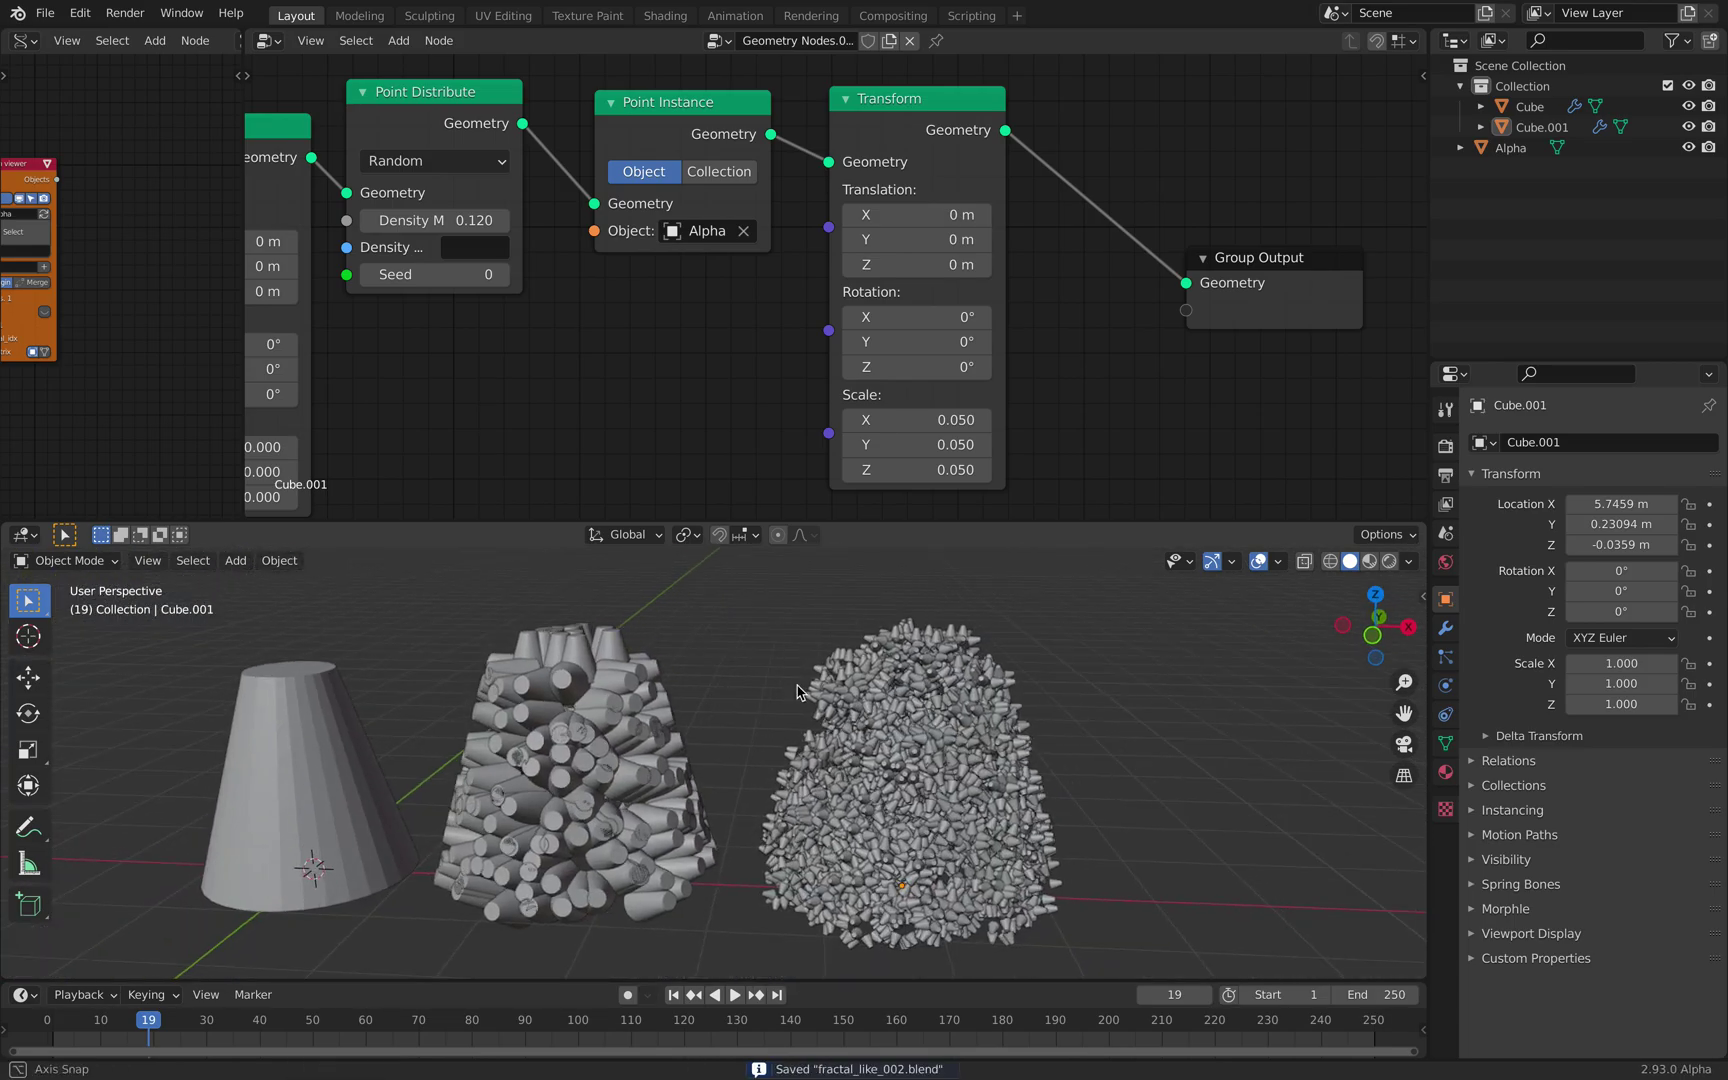
{"action": "middle_click_drag", "start_coordinate": [916, 708], "coordinate": [810, 668]}
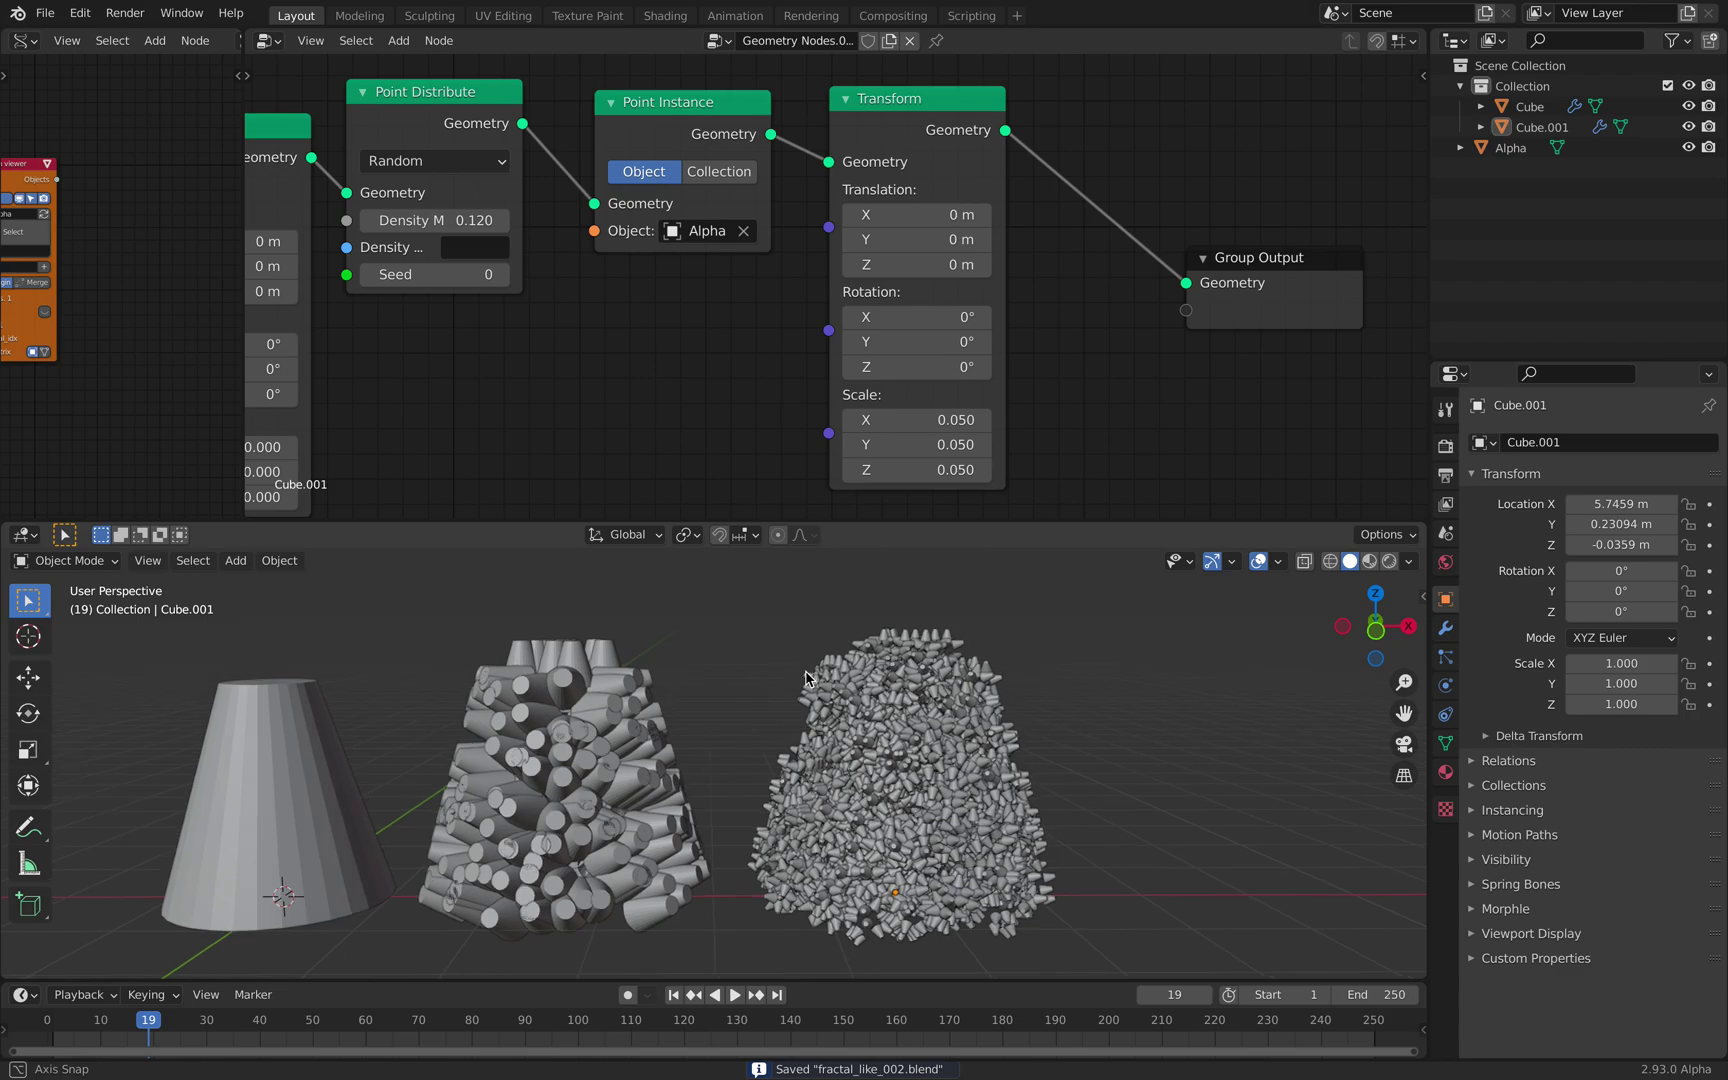
Step: Rearrange the nodes of Cube.001's tree, moving Group Input and Object Info away from the first Transform node
{"action": "scroll", "coordinate": [737, 351], "scroll_direction": "down", "scroll_amount": 4}
{"action": "middle_click_drag", "start_coordinate": [737, 351], "coordinate": [789, 394]}
{"action": "left_click_drag", "start_coordinate": [1197, 316], "coordinate": [1228, 191]}
{"action": "left_click_drag", "start_coordinate": [954, 197], "coordinate": [980, 222]}
{"action": "left_click_drag", "start_coordinate": [763, 203], "coordinate": [786, 211]}
{"action": "left_click_drag", "start_coordinate": [608, 192], "coordinate": [617, 197]}
{"action": "left_click_drag", "start_coordinate": [456, 216], "coordinate": [498, 190]}
{"action": "scroll", "coordinate": [498, 190], "scroll_direction": "down", "scroll_amount": 1}
{"action": "scroll", "coordinate": [480, 200], "scroll_direction": "down", "scroll_amount": 1}
{"action": "middle_click_drag", "start_coordinate": [478, 204], "coordinate": [634, 234]}
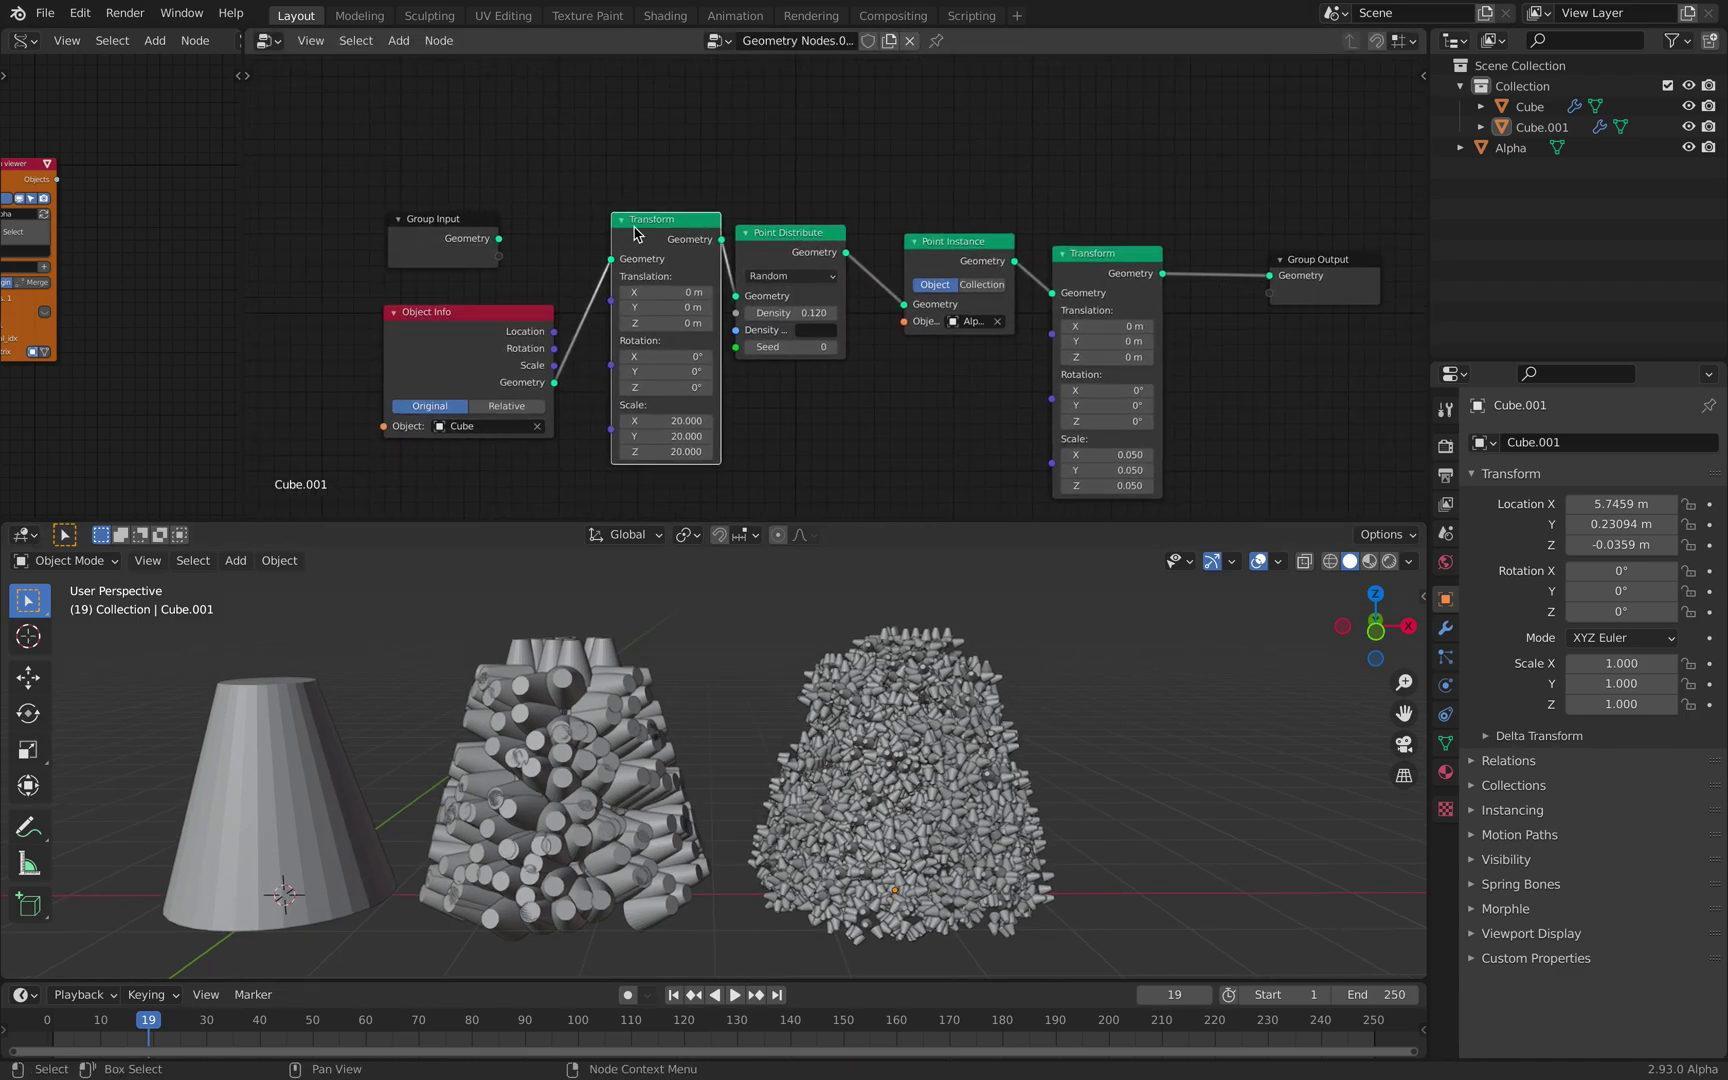
{"action": "left_click_drag", "start_coordinate": [462, 236], "coordinate": [444, 171]}
{"action": "left_click_drag", "start_coordinate": [506, 330], "coordinate": [470, 279]}
{"action": "middle_click_drag", "start_coordinate": [594, 182], "coordinate": [539, 237]}
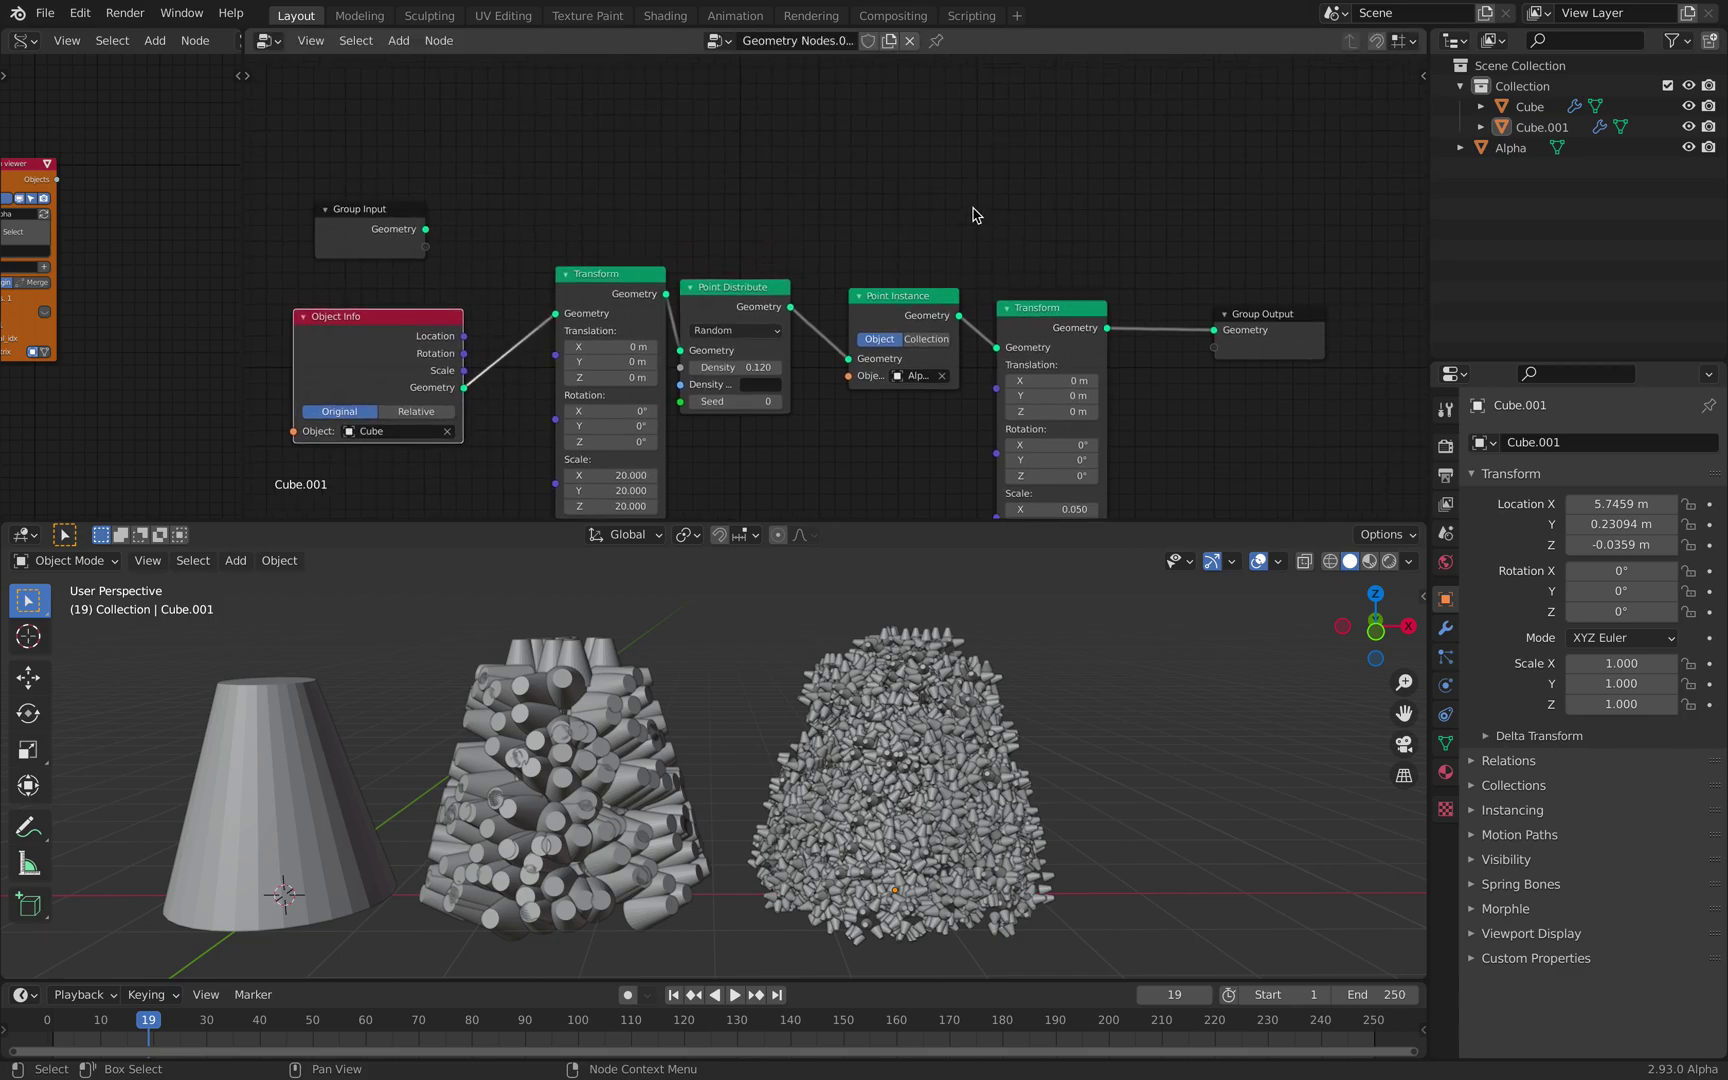
Step: Add a Join Geometry node above the gap between the last Transform node and Group Output
{"action": "key", "text": "shift+a"}
{"action": "left_click", "coordinate": [972, 208]}
{"action": "type", "text": "join"}
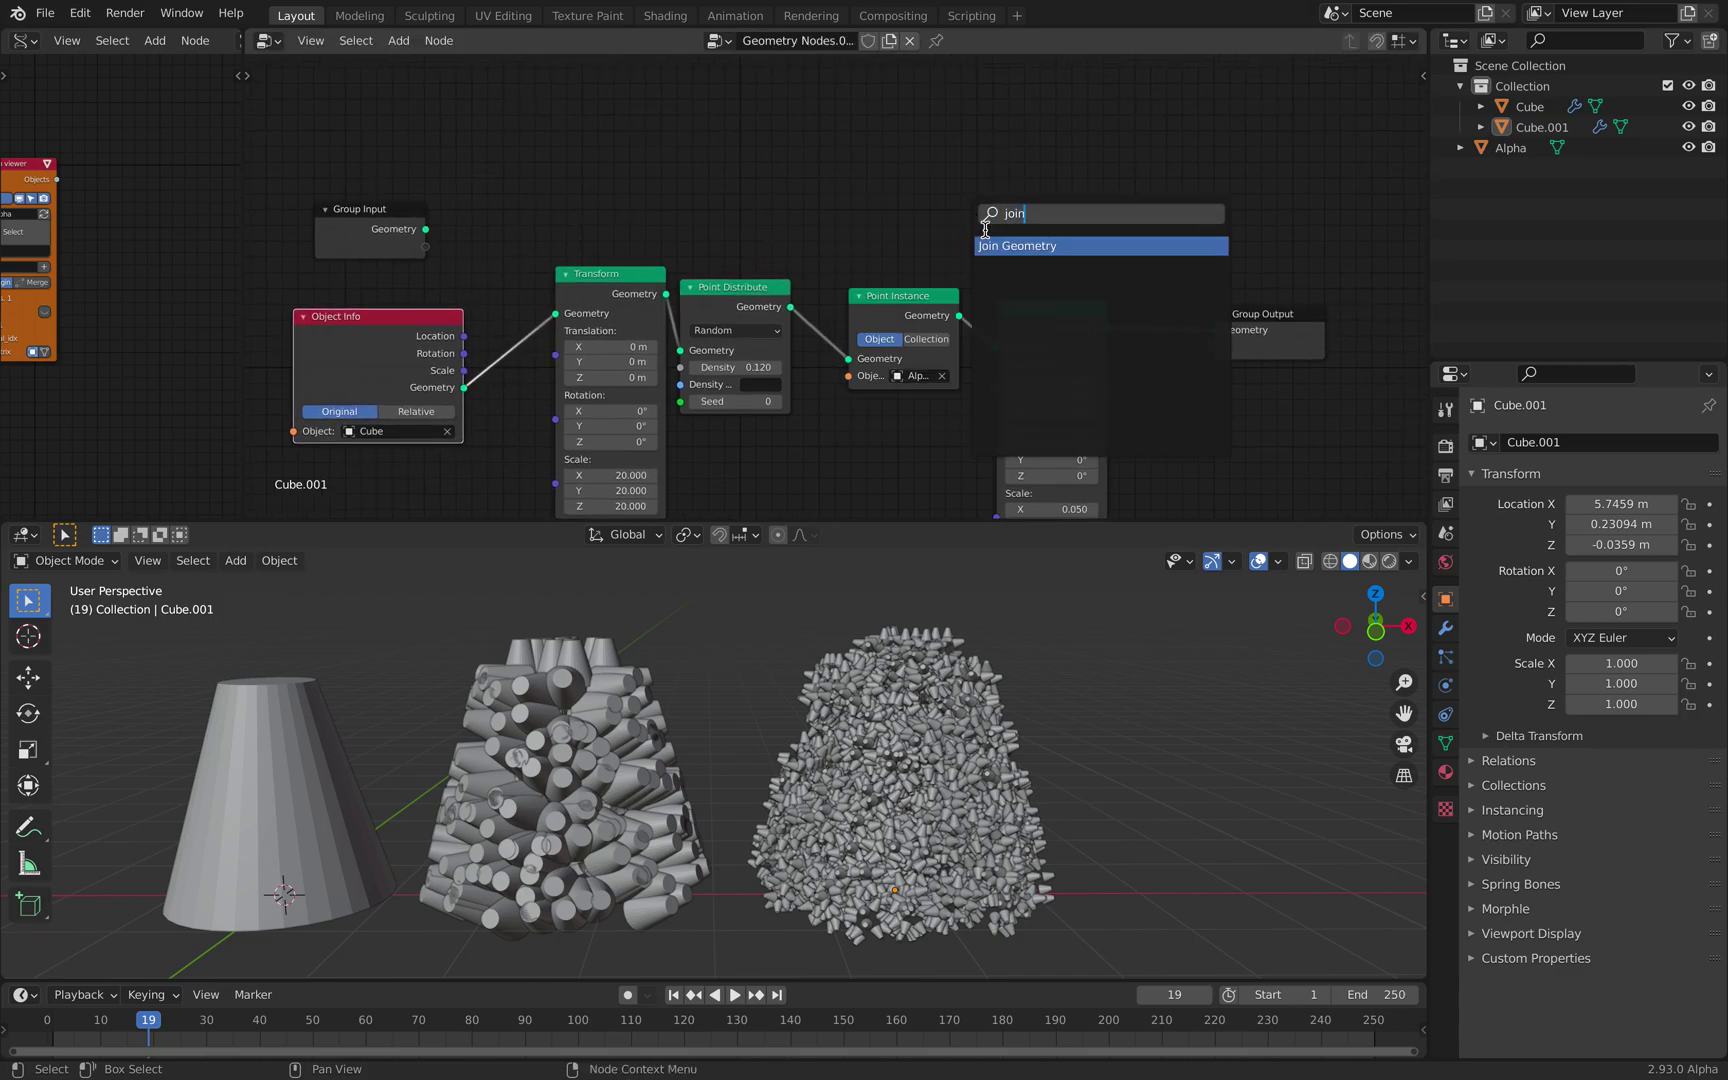
{"action": "left_click", "coordinate": [1012, 248]}
{"action": "left_click", "coordinate": [1140, 205]}
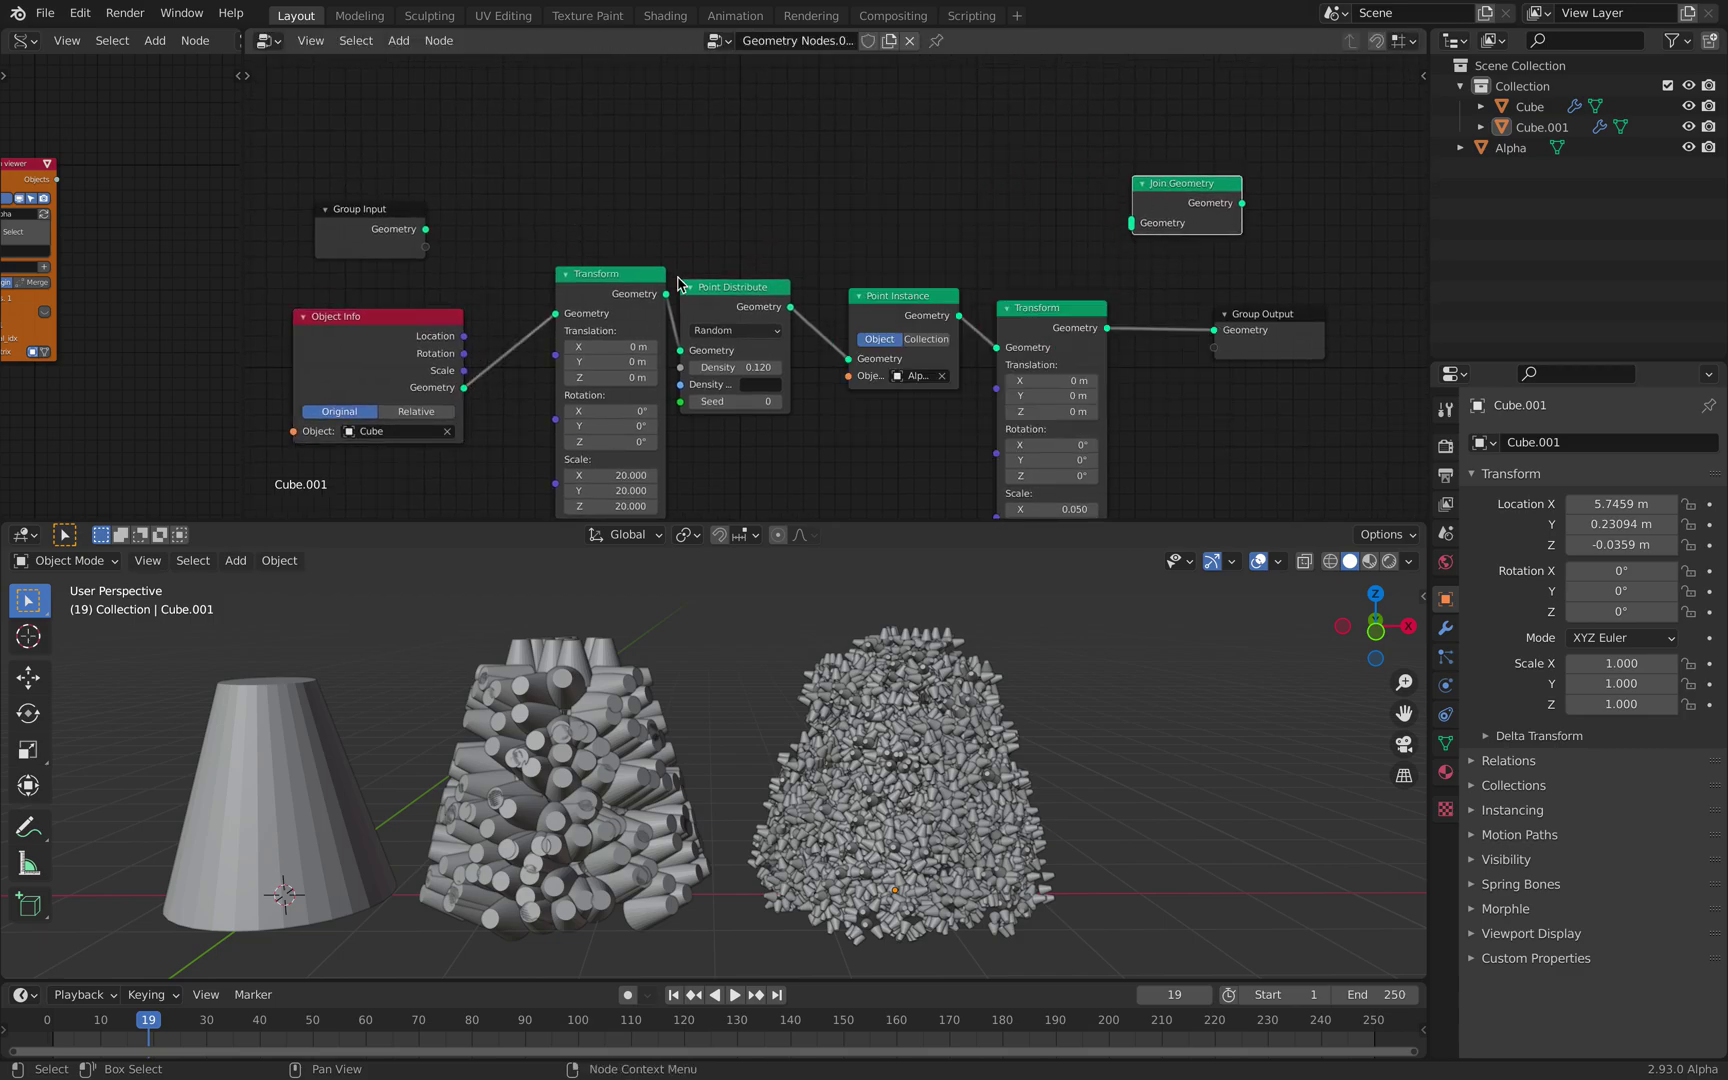
Step: Connect the geometry of Object Info and the last Transform node into Join Geometry, and its output to Group Output
{"action": "left_click_drag", "start_coordinate": [492, 318], "coordinate": [448, 297]}
{"action": "left_click_drag", "start_coordinate": [419, 367], "coordinate": [1131, 223]}
{"action": "left_click_drag", "start_coordinate": [1107, 328], "coordinate": [1131, 223]}
{"action": "left_click_drag", "start_coordinate": [1290, 310], "coordinate": [1346, 306]}
{"action": "left_click_drag", "start_coordinate": [1242, 203], "coordinate": [1247, 262]}
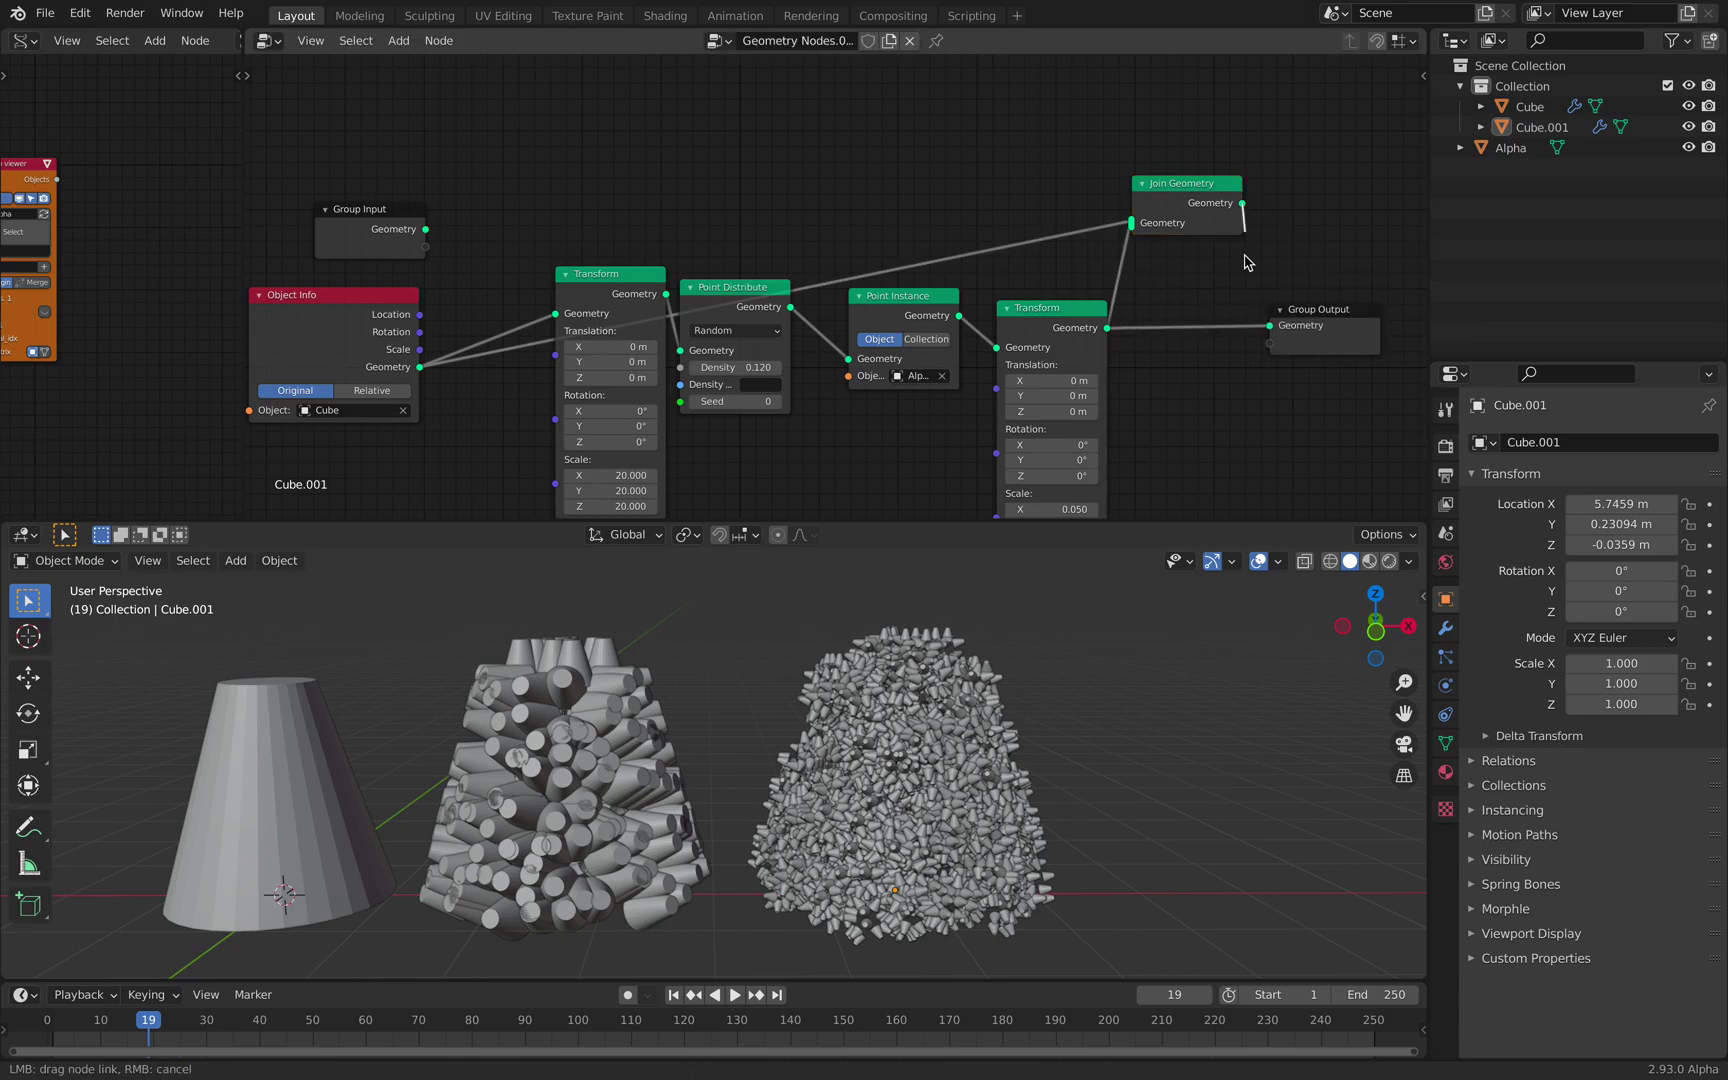
{"action": "left_click_drag", "start_coordinate": [1273, 331], "coordinate": [1278, 328]}
{"action": "left_click", "coordinate": [1203, 195]}
Step: Inspect the joined geometry of Cube.001 up close from several angles and save the file
{"action": "middle_click_drag", "start_coordinate": [1100, 650], "coordinate": [872, 817]}
{"action": "scroll", "coordinate": [872, 817], "scroll_direction": "down", "scroll_amount": 6}
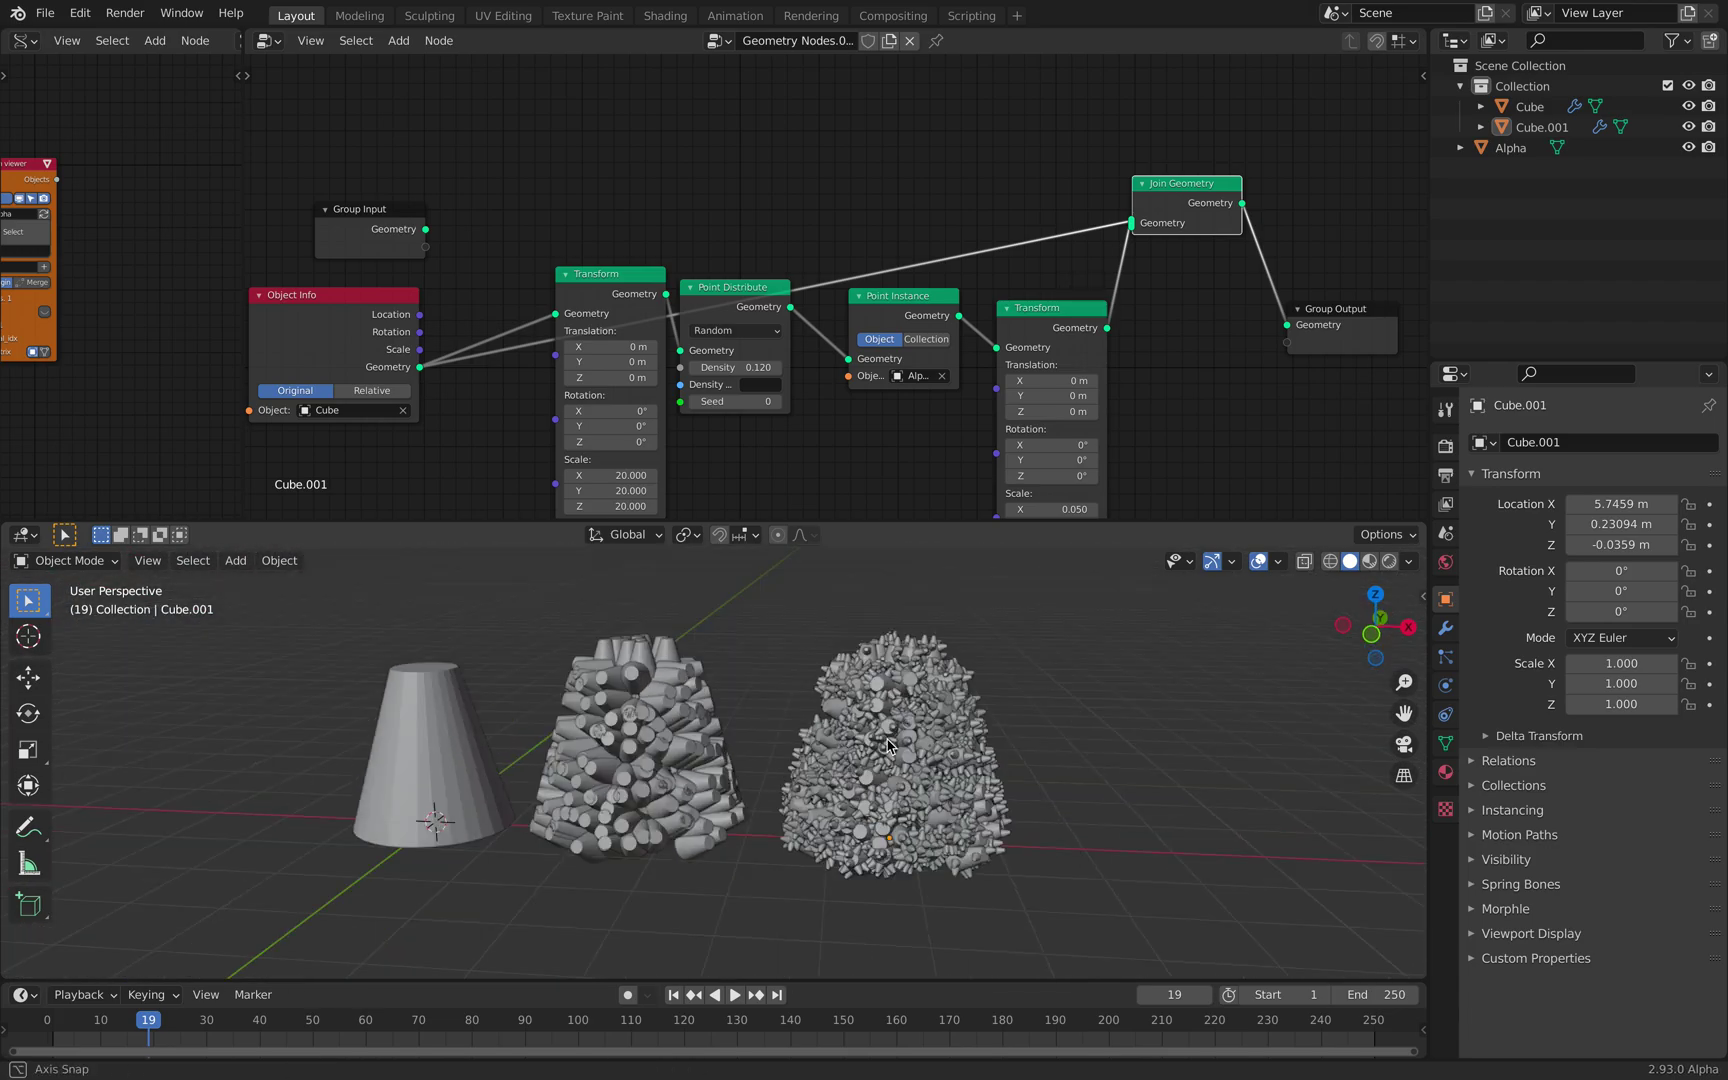
{"action": "scroll", "coordinate": [886, 776], "scroll_direction": "up", "scroll_amount": 6}
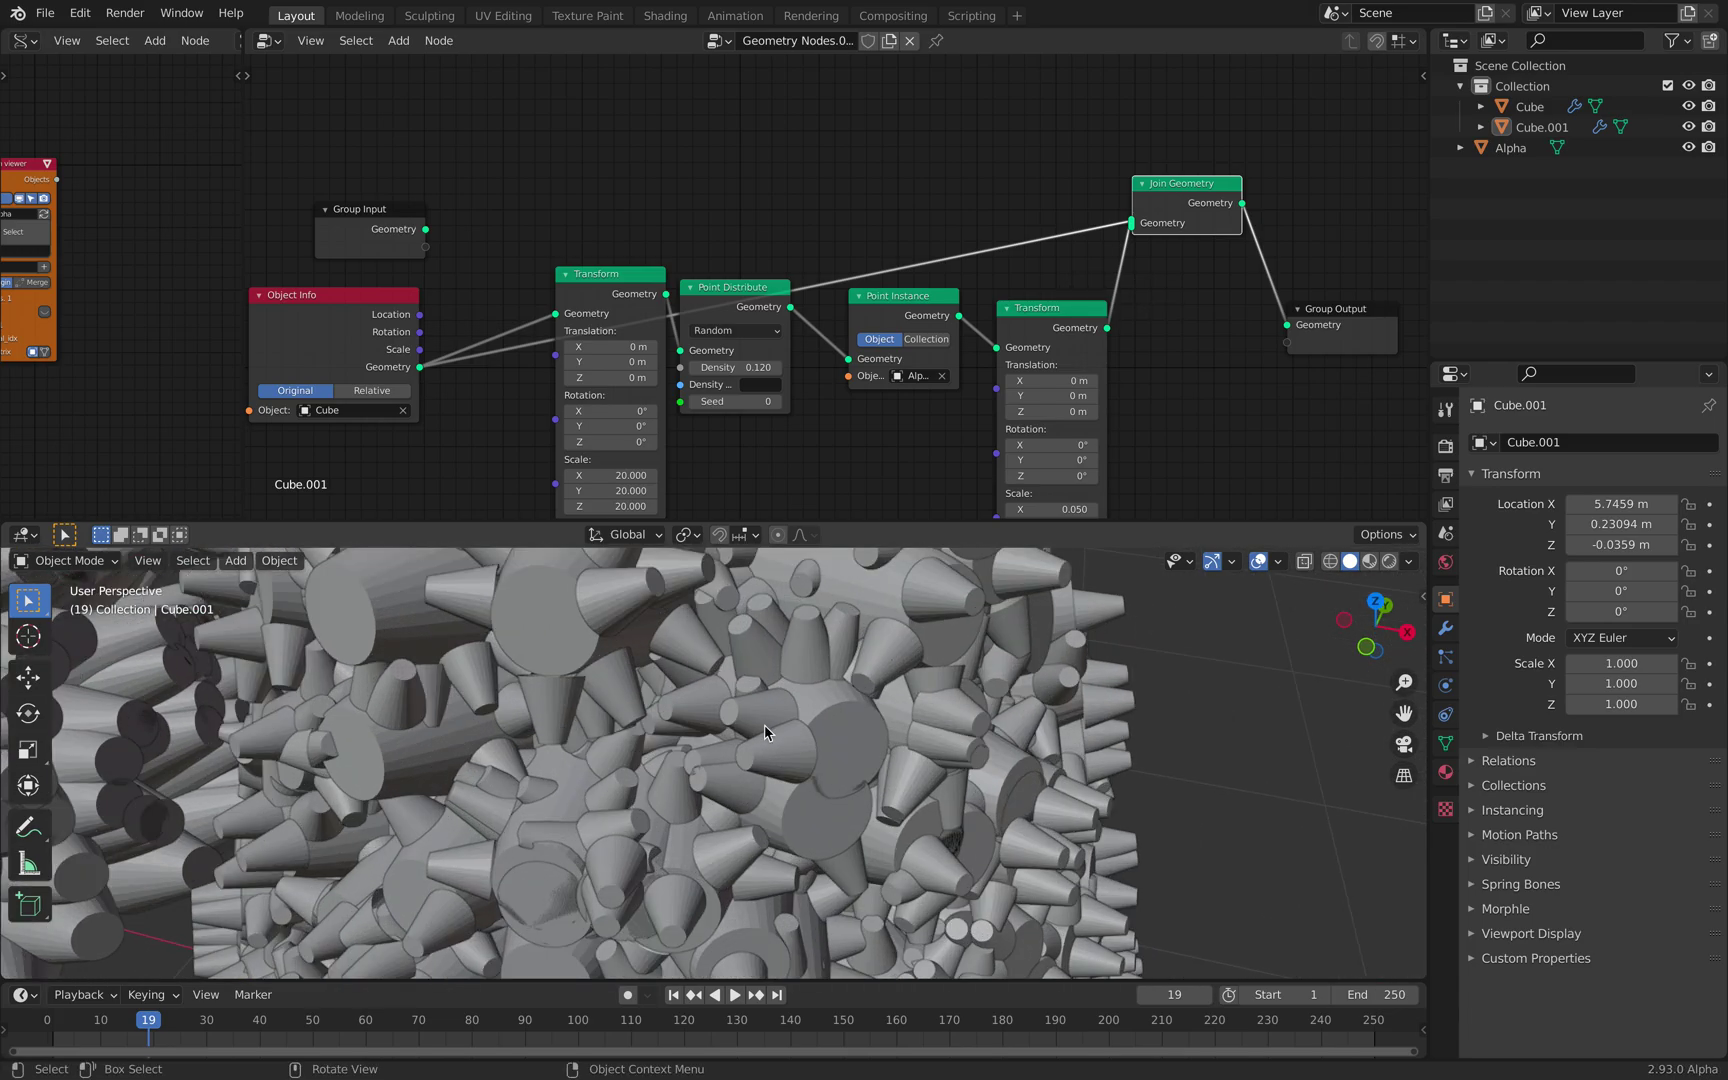
{"action": "left_click", "coordinate": [762, 708]}
{"action": "middle_click_drag", "start_coordinate": [762, 708], "coordinate": [943, 712]}
{"action": "scroll", "coordinate": [760, 700], "scroll_direction": "down", "scroll_amount": 2}
{"action": "key", "text": "ctrl+s"}
{"action": "scroll", "coordinate": [735, 795], "scroll_direction": "up", "scroll_amount": 6}
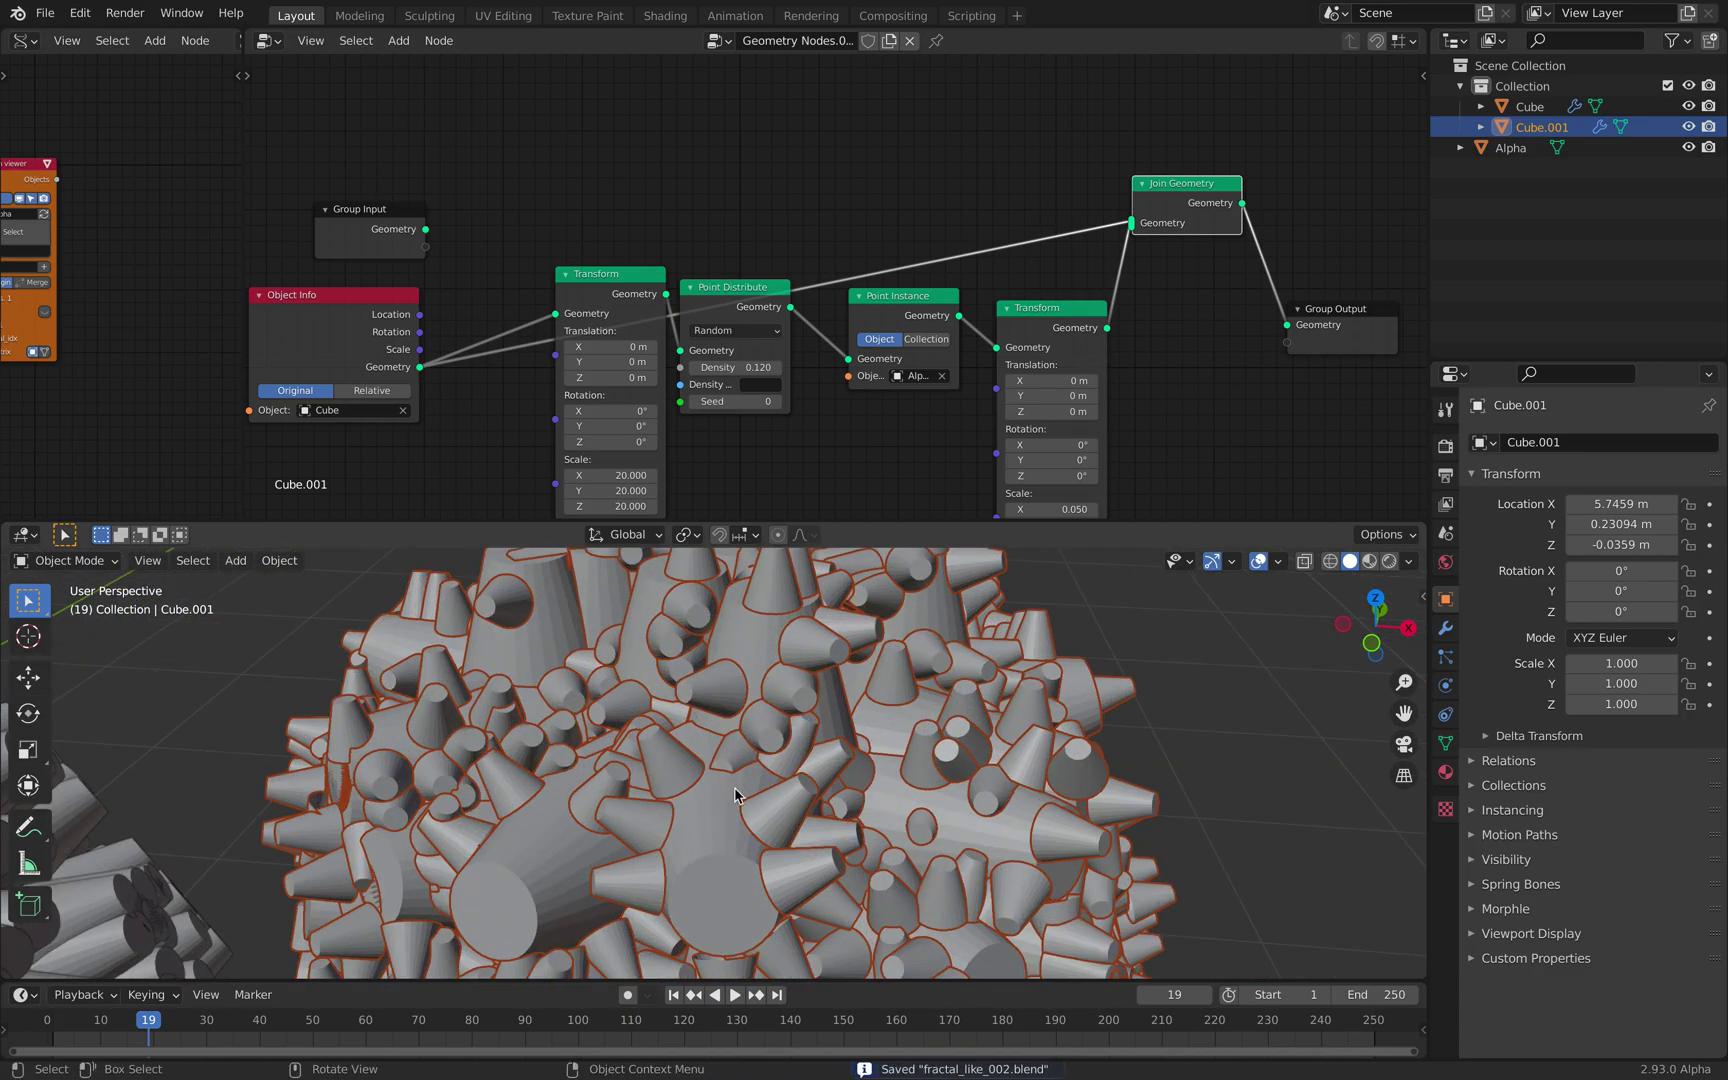
{"action": "scroll", "coordinate": [750, 805], "scroll_direction": "down", "scroll_amount": 5}
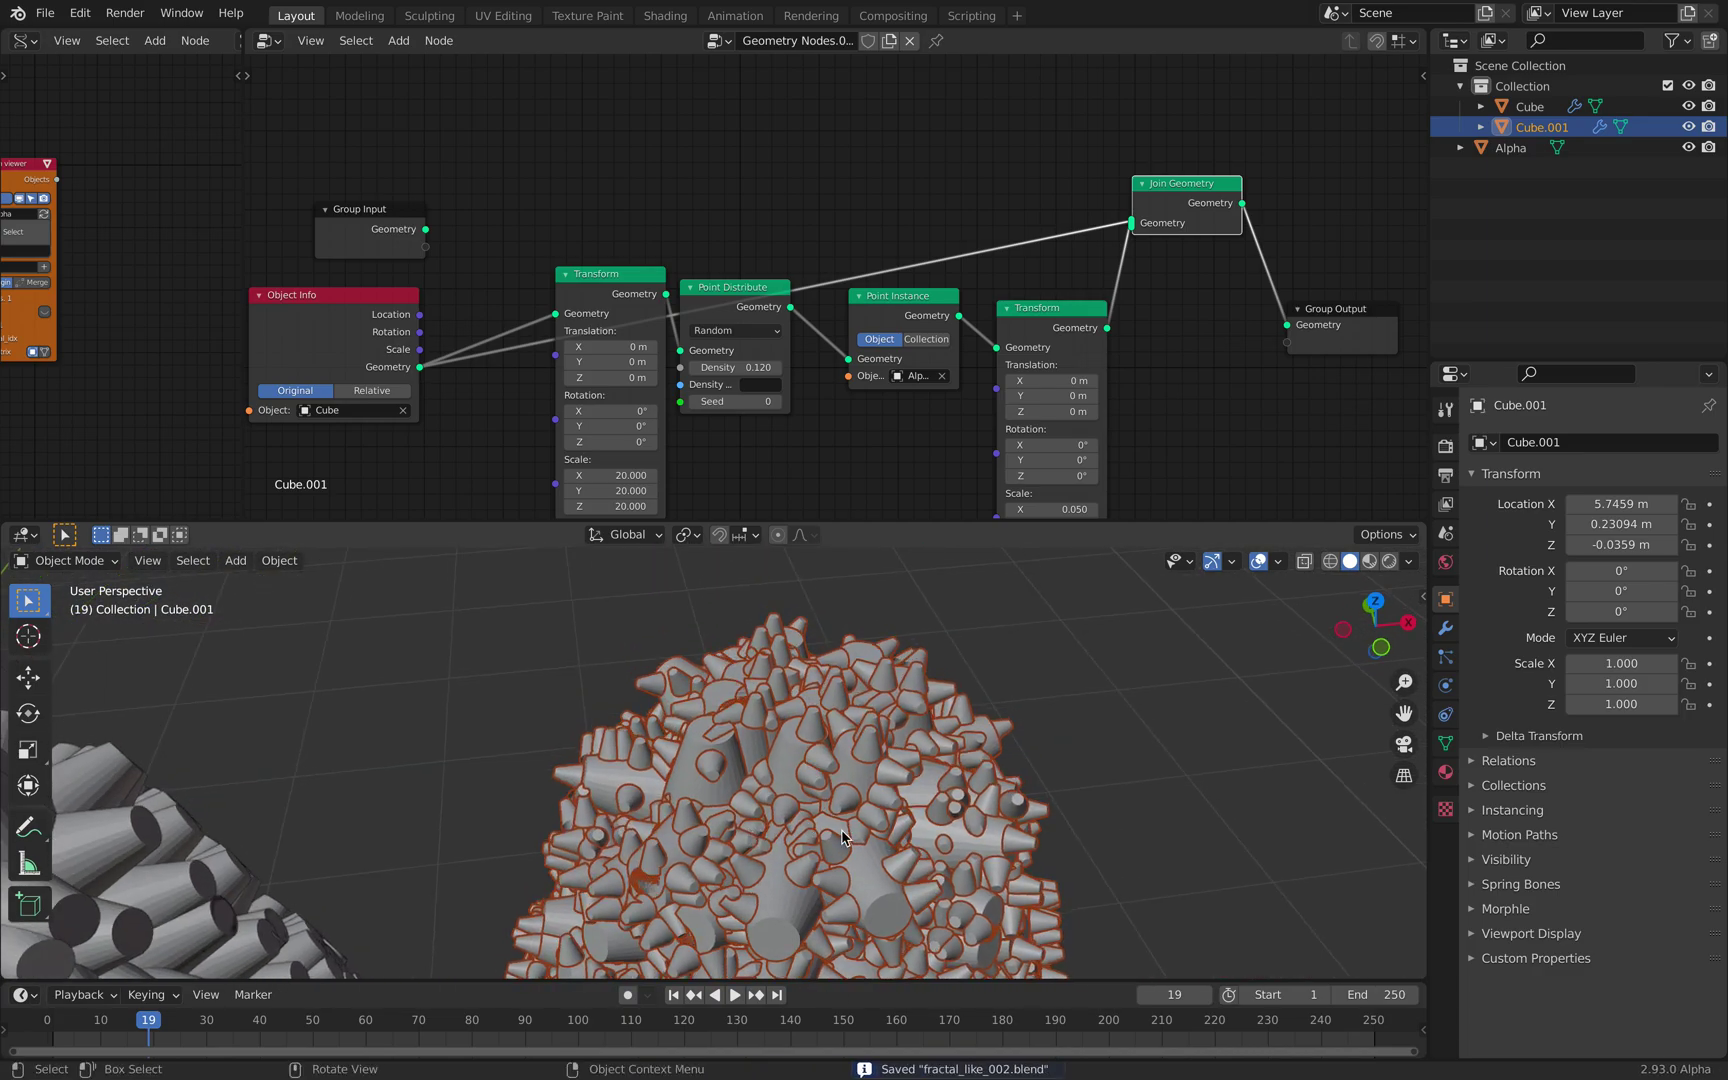
{"action": "scroll", "coordinate": [825, 835], "scroll_direction": "down", "scroll_amount": 5}
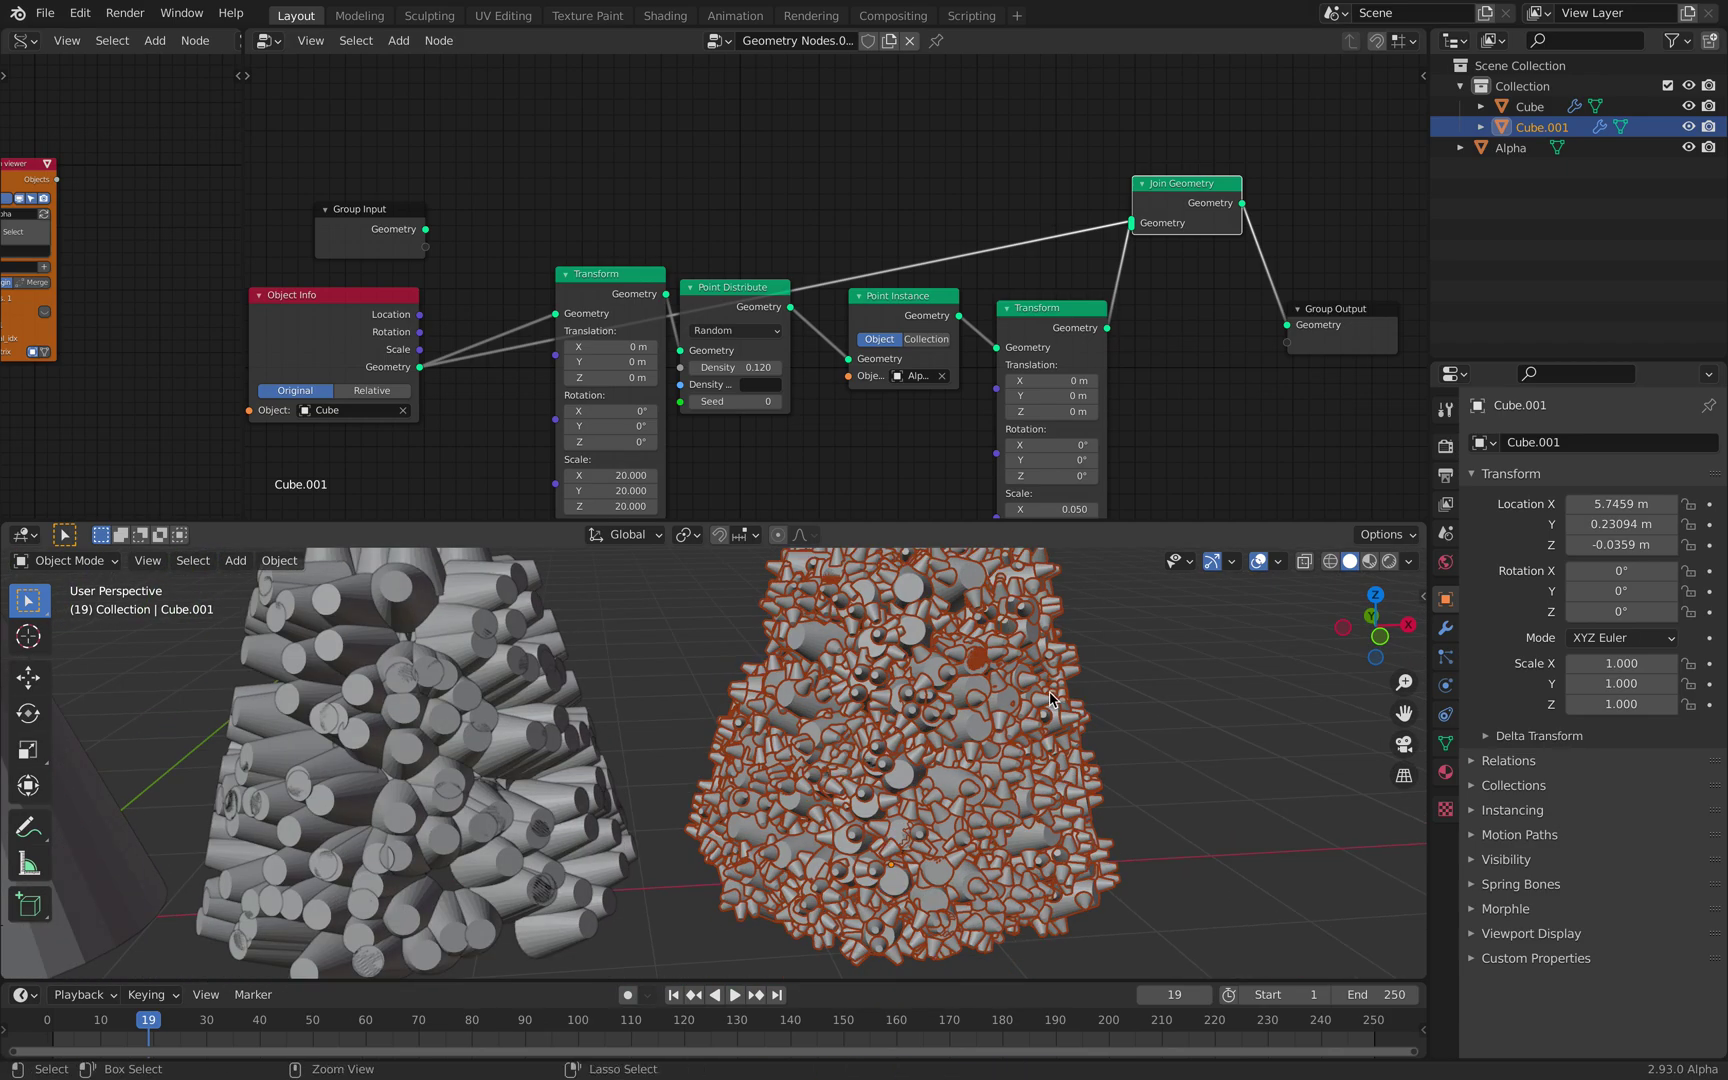
Step: Add a cube, move it along X to about 8.69 m beside the other objects, and save the file
{"action": "left_click", "coordinate": [1073, 708]}
{"action": "middle_click_drag", "start_coordinate": [1073, 708], "coordinate": [925, 706]}
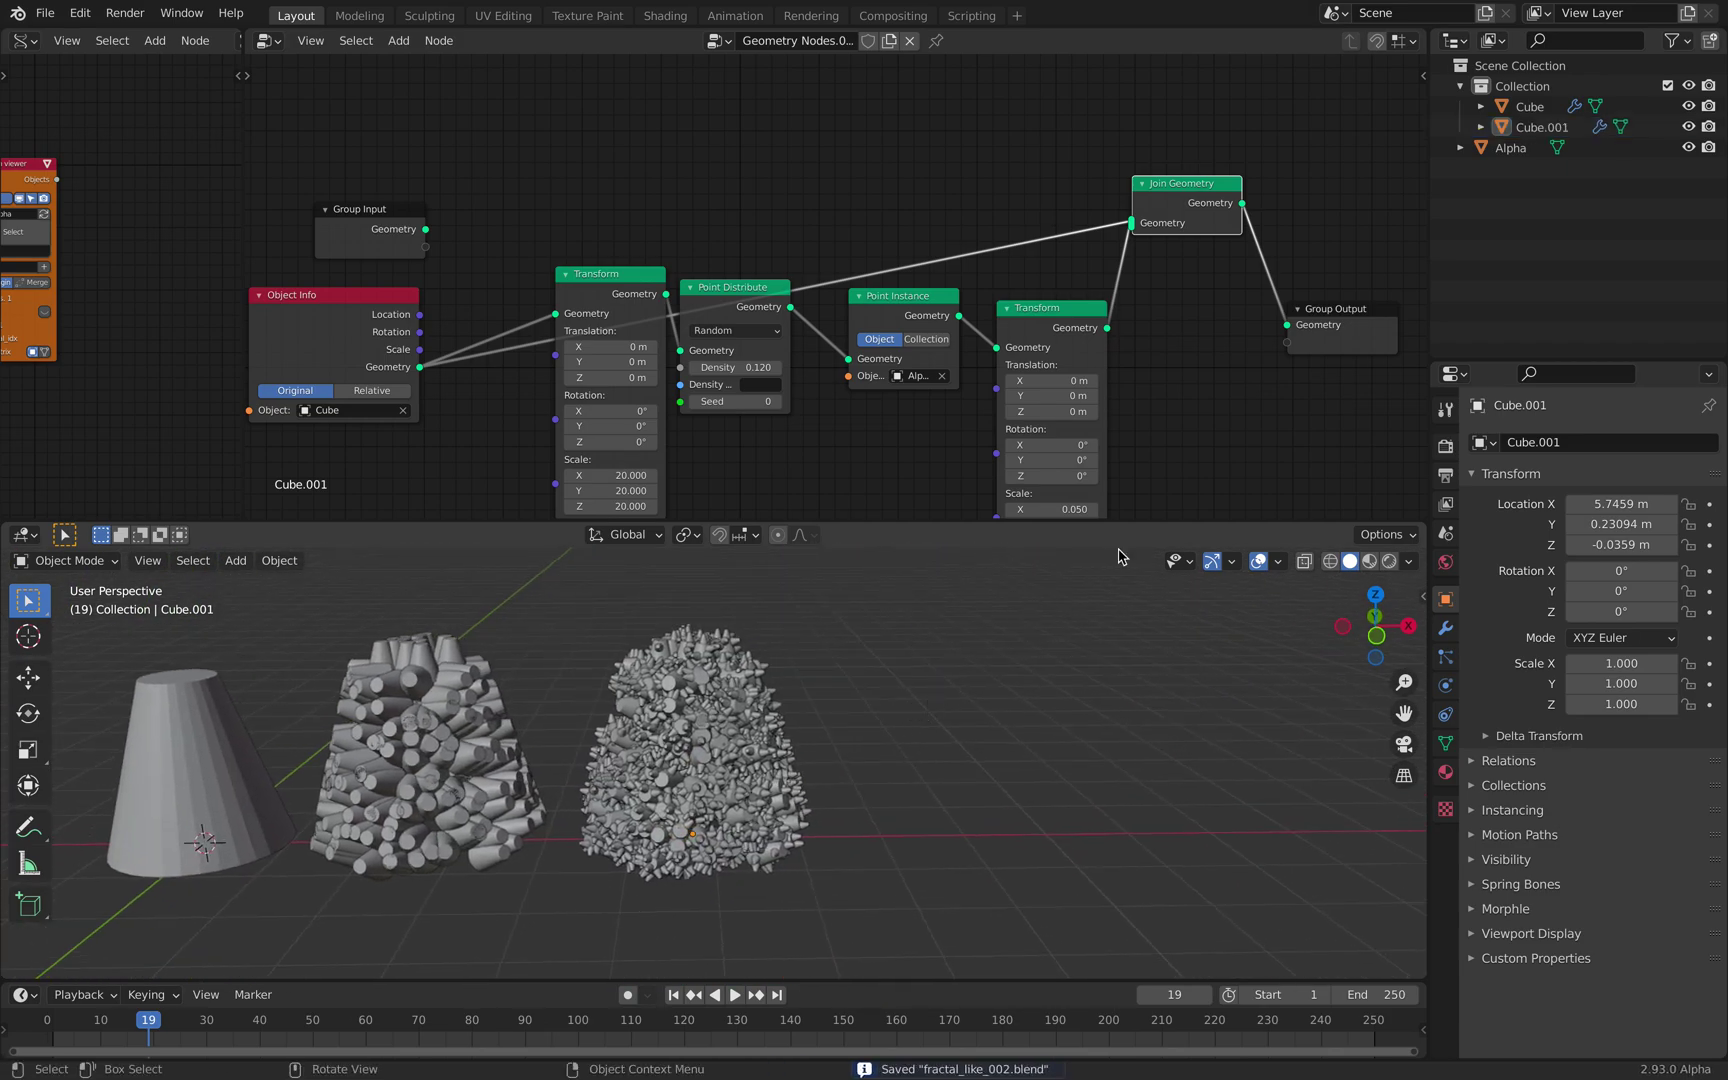
{"action": "key", "text": "shift+a"}
{"action": "mouse_move", "coordinate": [947, 655]}
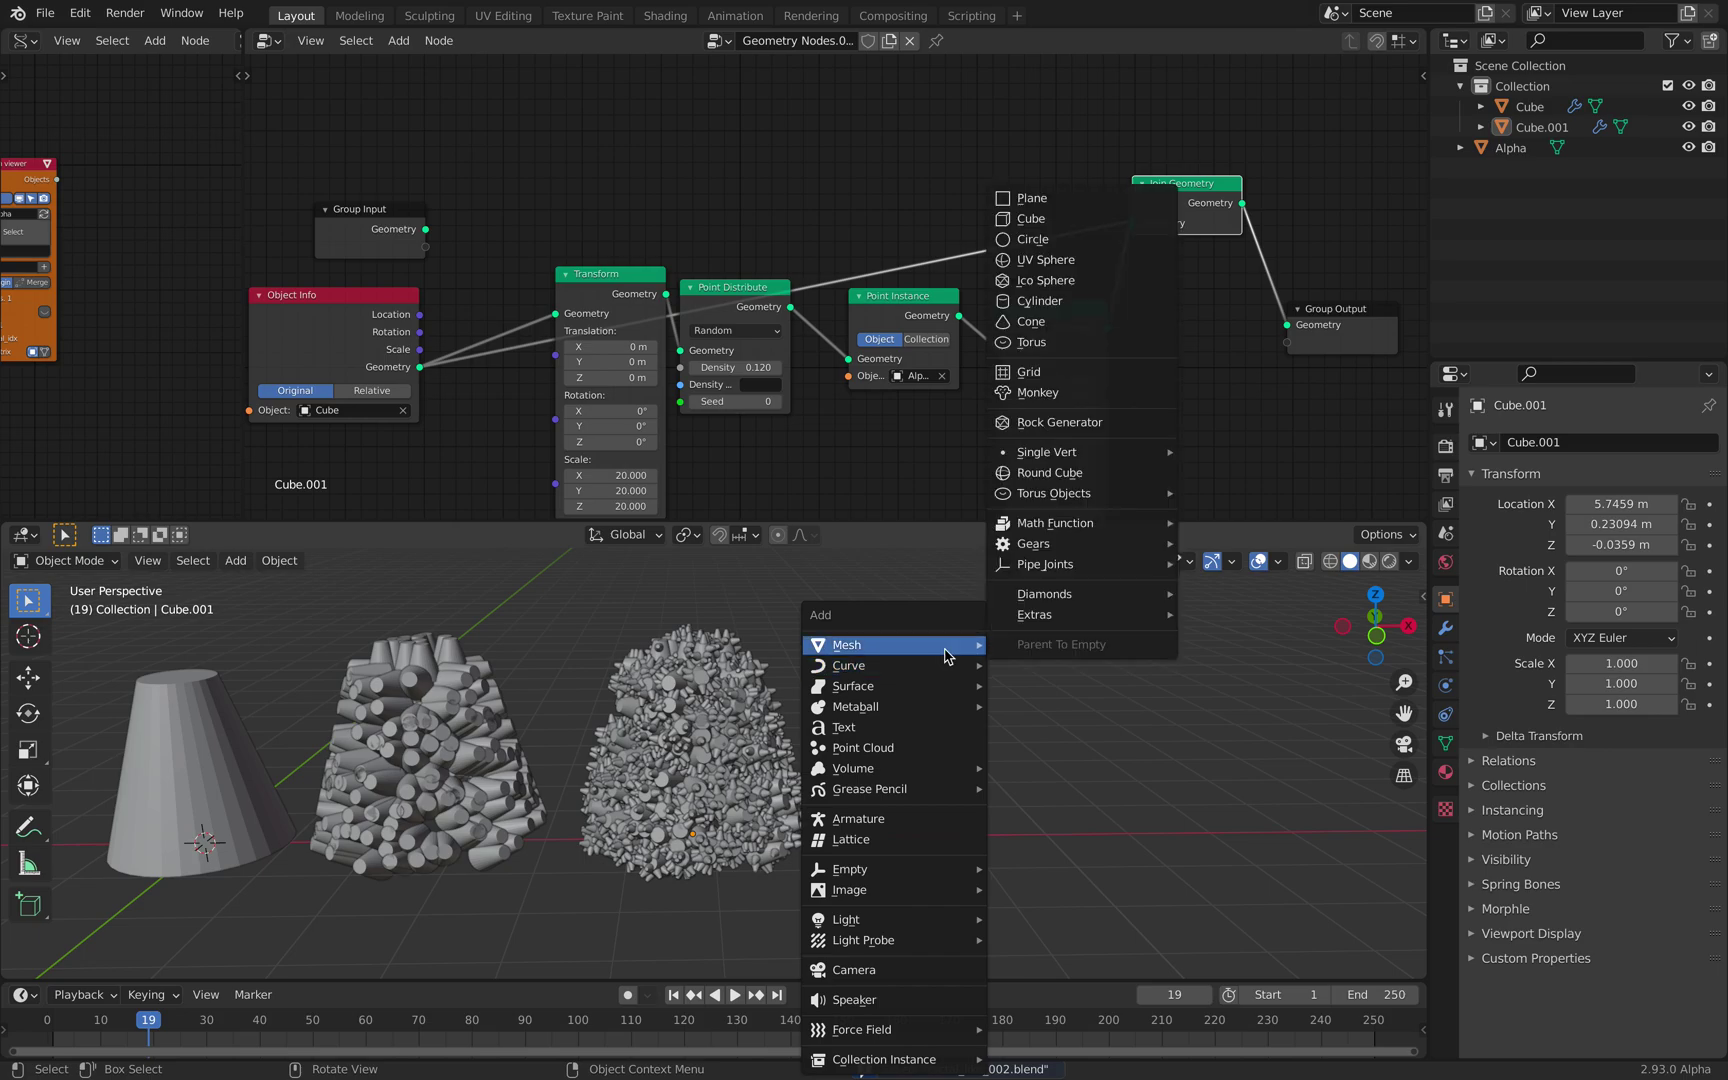
{"action": "left_click", "coordinate": [1031, 218]}
{"action": "key", "text": "g"}
{"action": "key", "text": "x"}
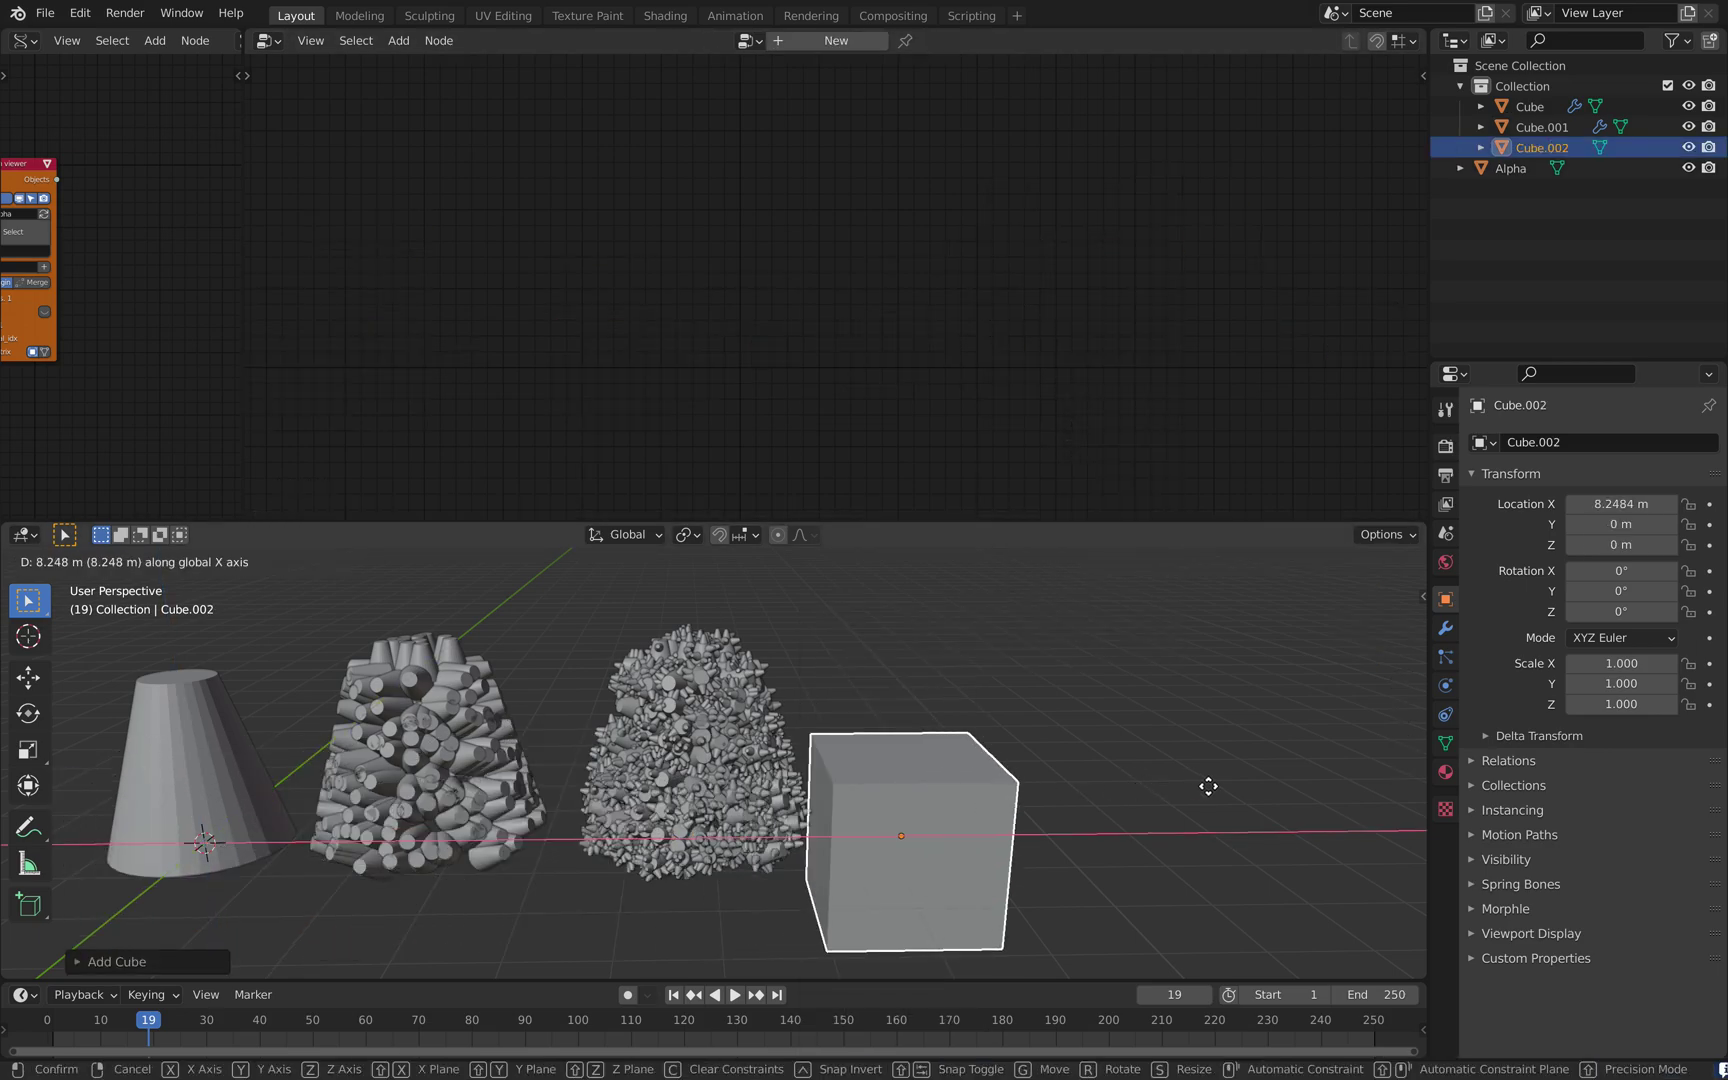
{"action": "left_click", "coordinate": [1240, 786]}
{"action": "left_click", "coordinate": [1088, 663]}
{"action": "key", "text": "ctrl+s"}
{"action": "left_click", "coordinate": [999, 783]}
{"action": "left_click", "coordinate": [1108, 735]}
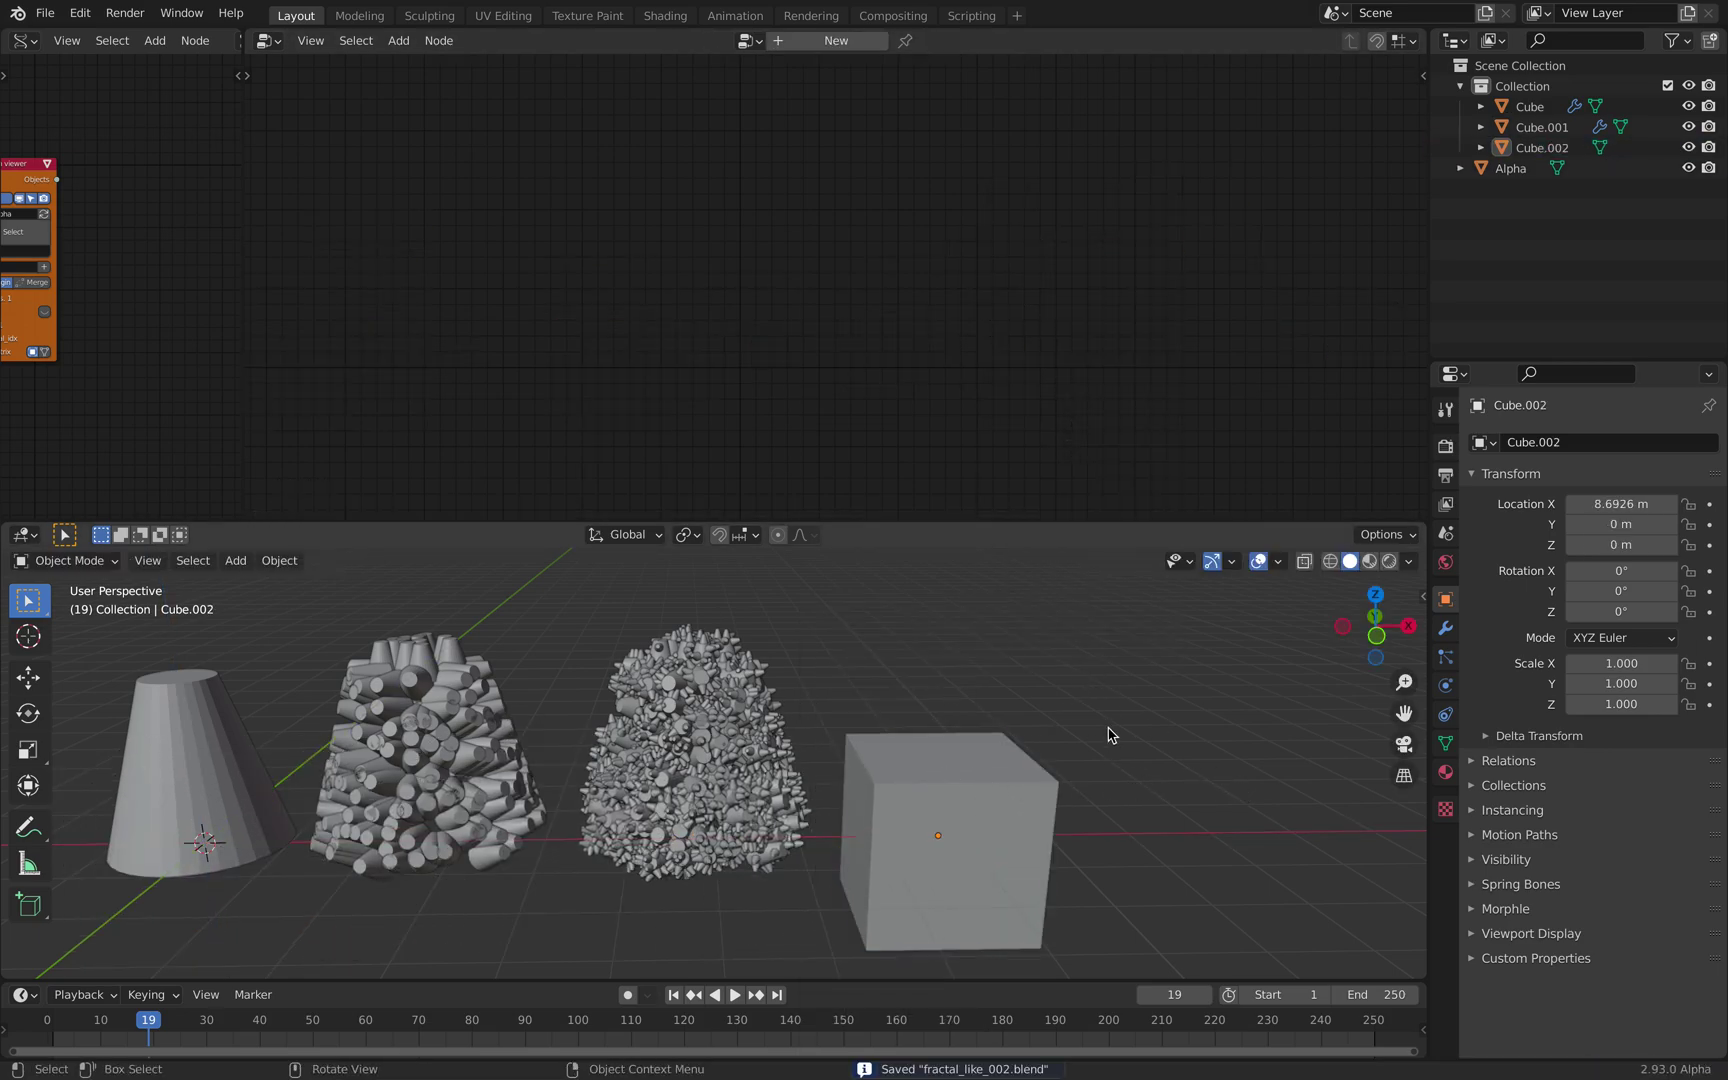
Step: Add a Geometry Nodes modifier to the new cube Cube.002
{"action": "left_click", "coordinate": [937, 752]}
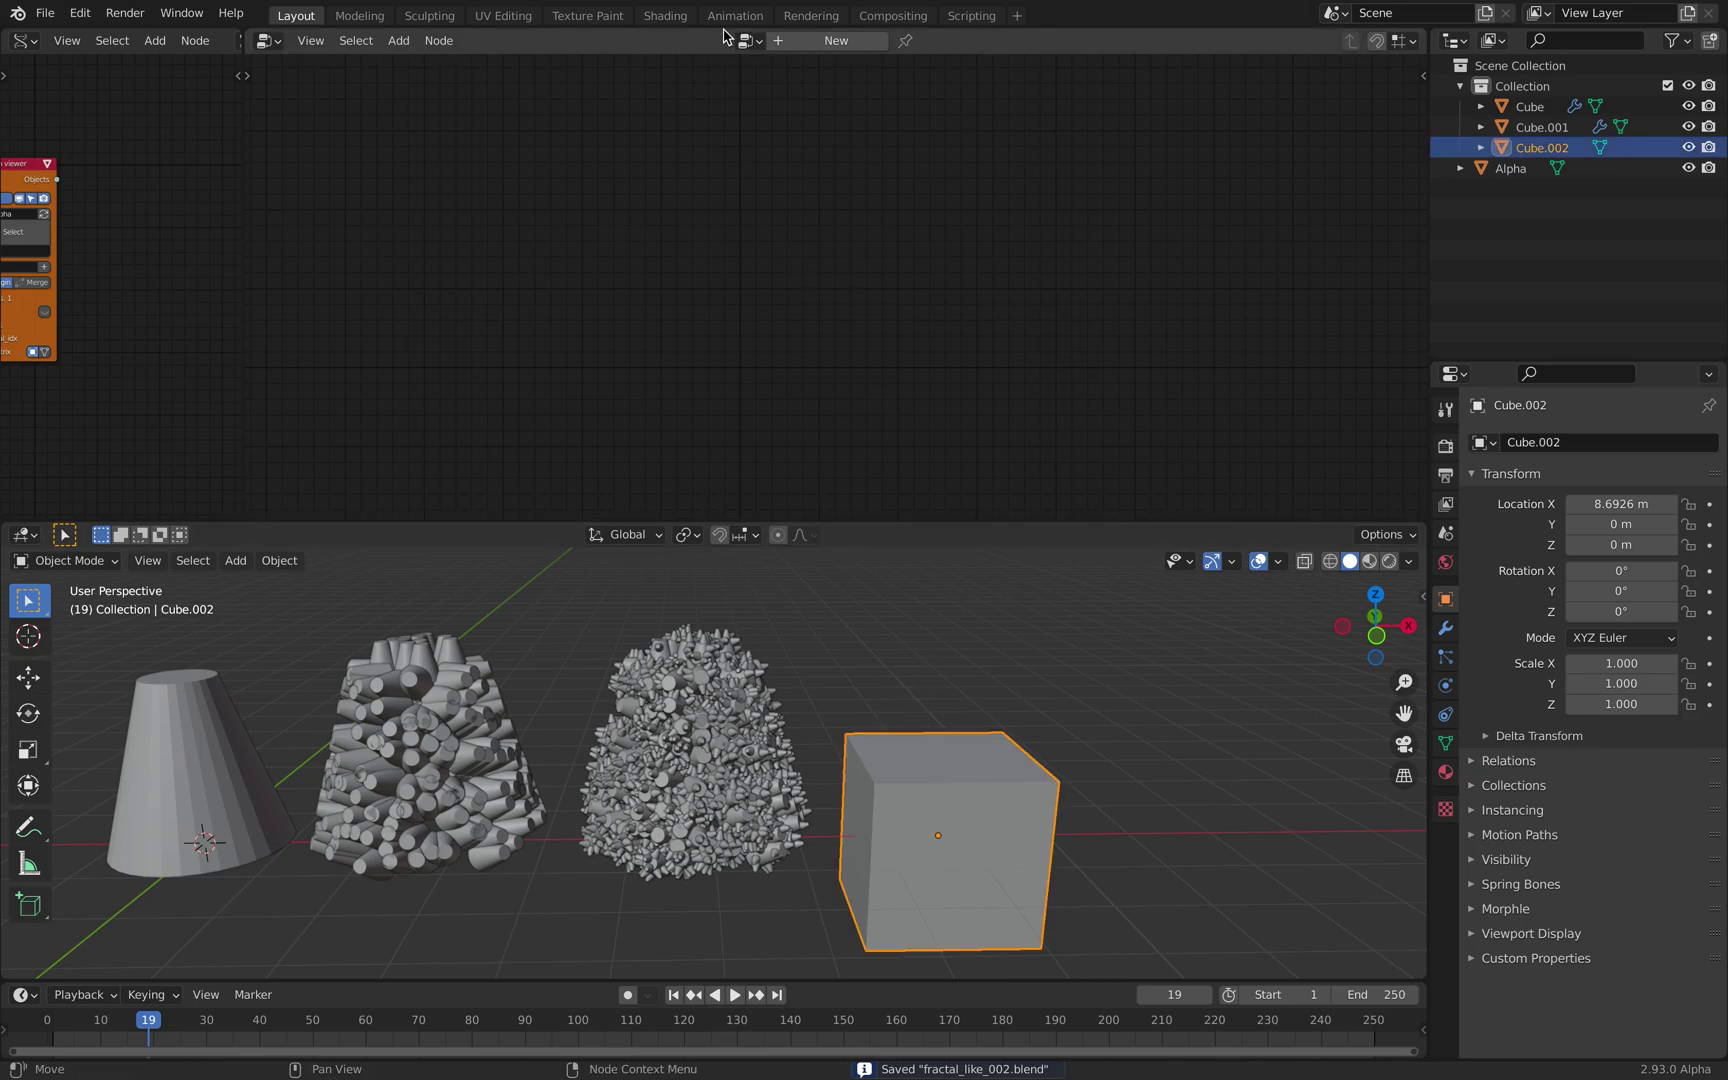
{"action": "left_click", "coordinate": [745, 40]}
{"action": "left_click", "coordinate": [758, 74]}
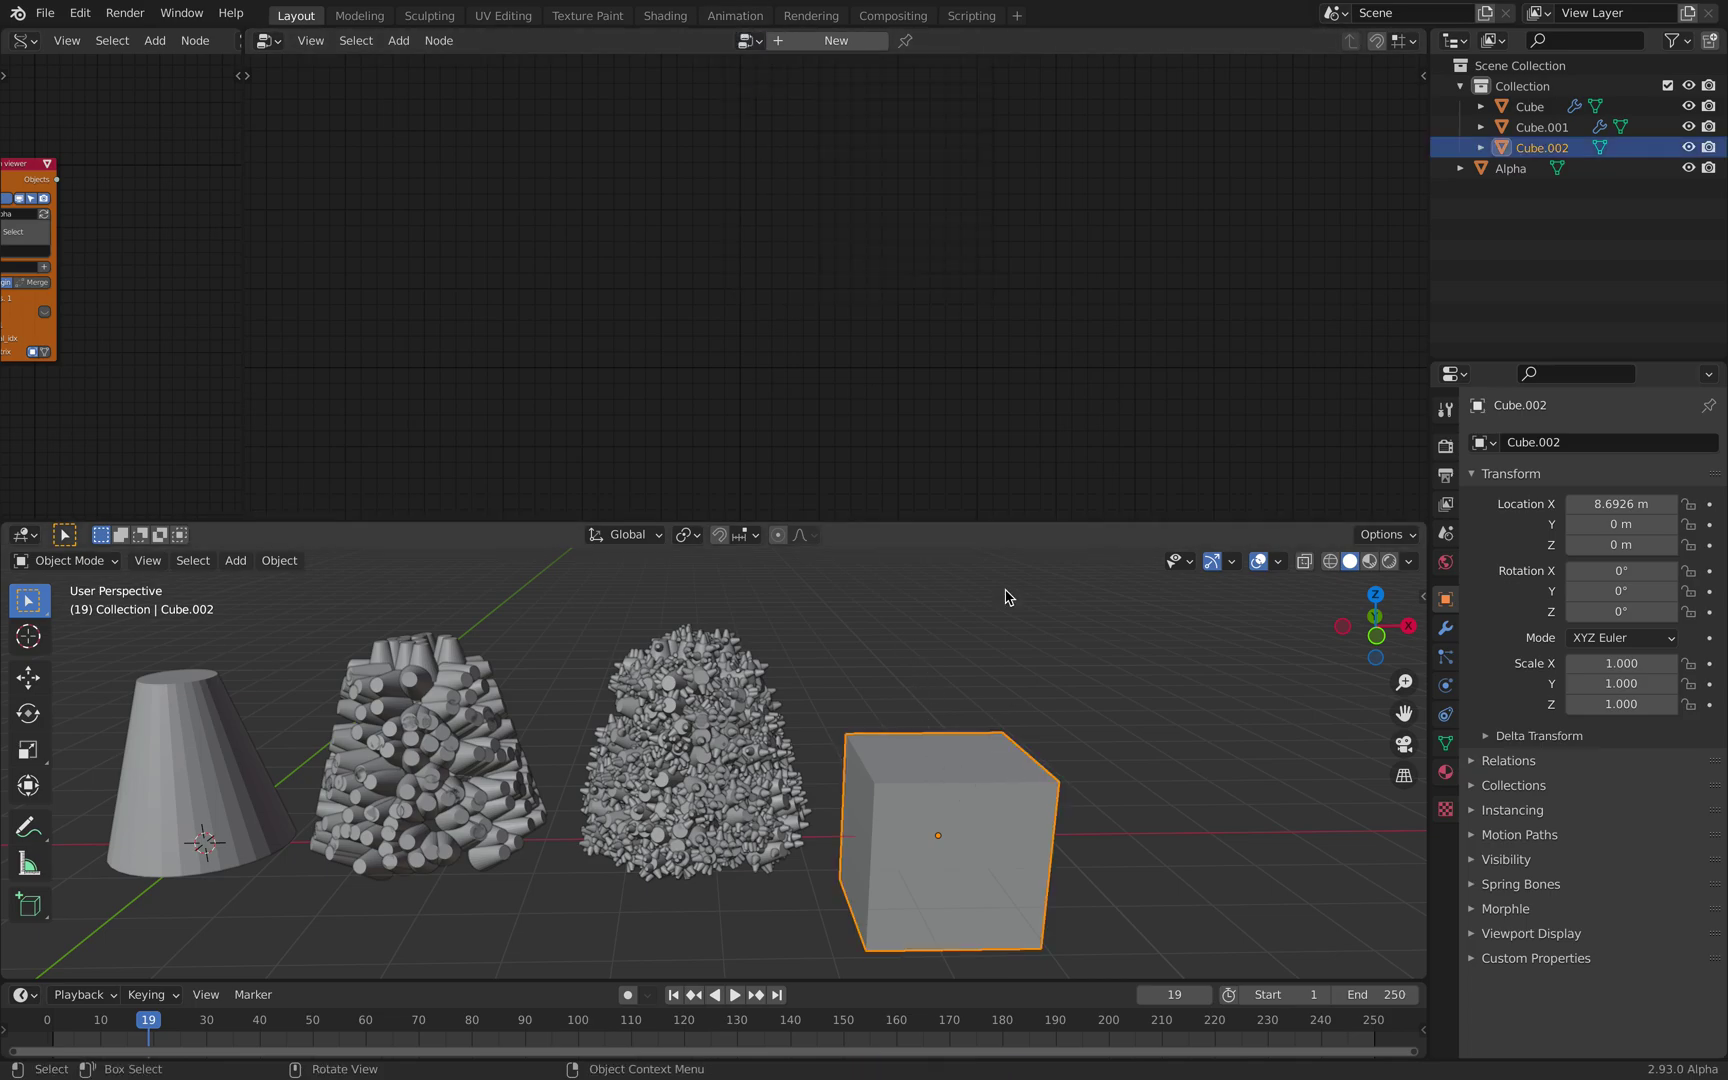
{"action": "left_click", "coordinate": [1445, 628]}
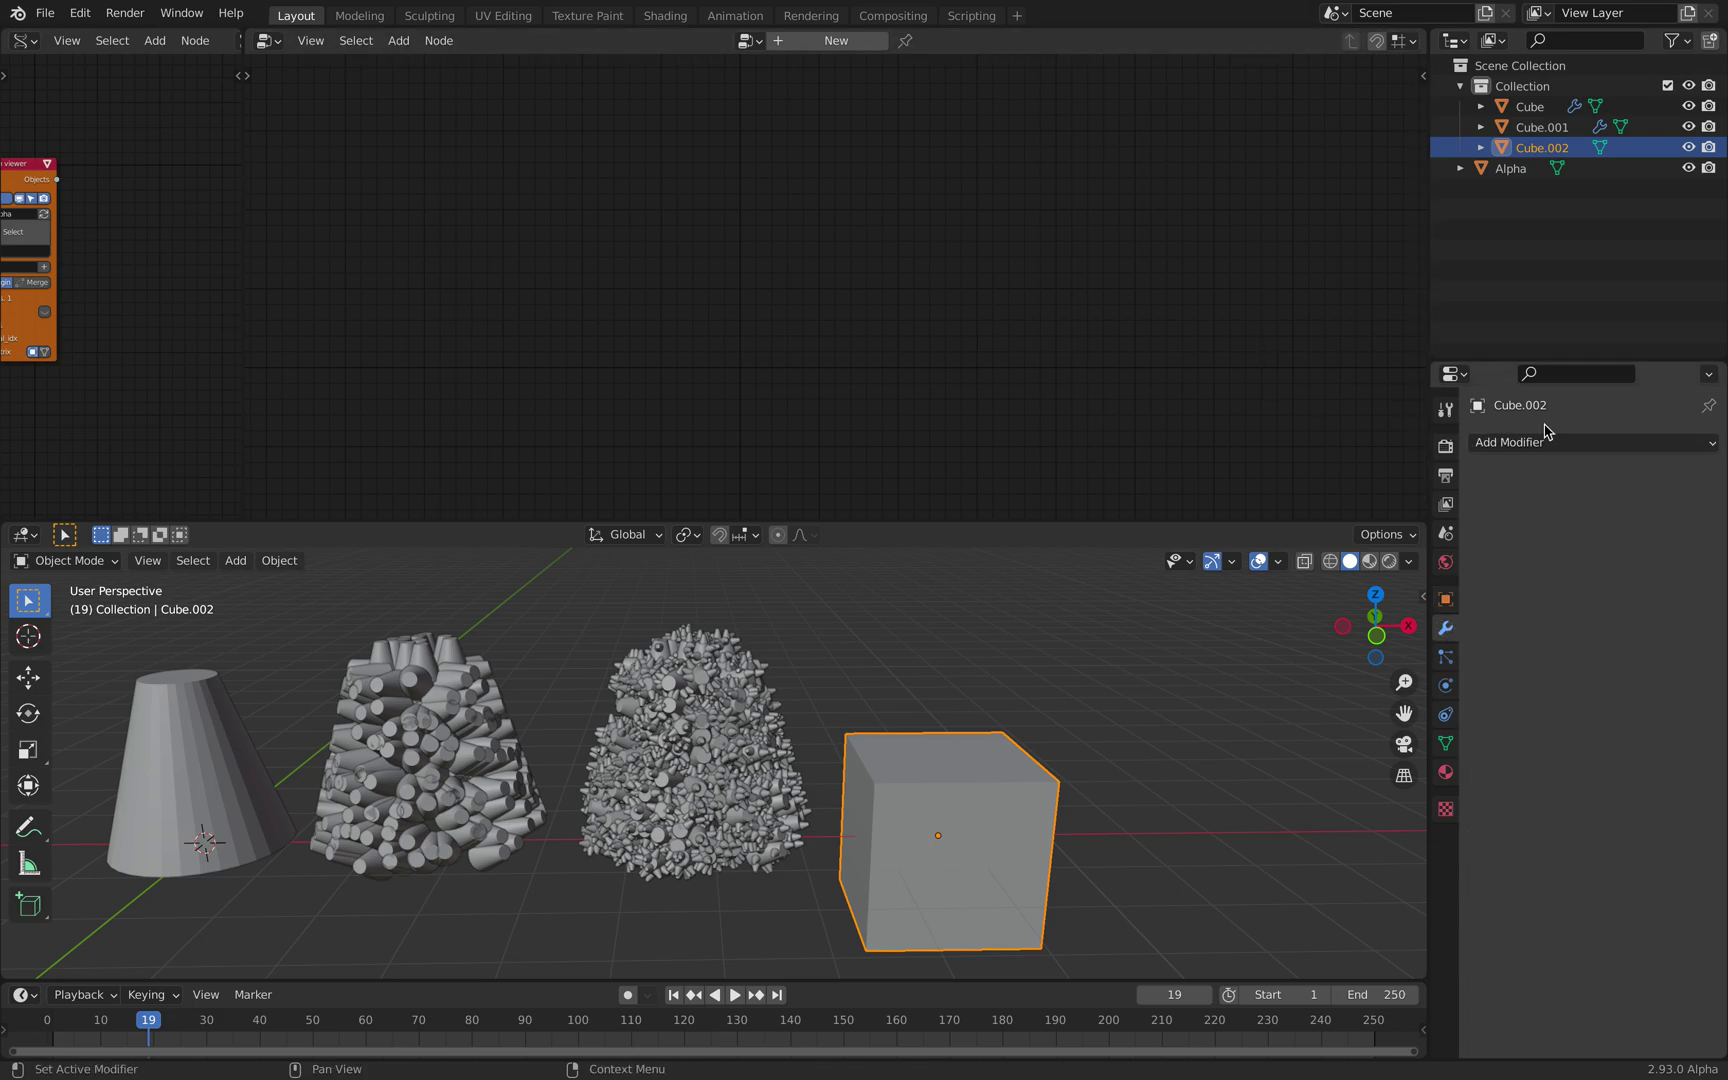
{"action": "left_click", "coordinate": [1505, 442]}
{"action": "left_click", "coordinate": [1366, 636]}
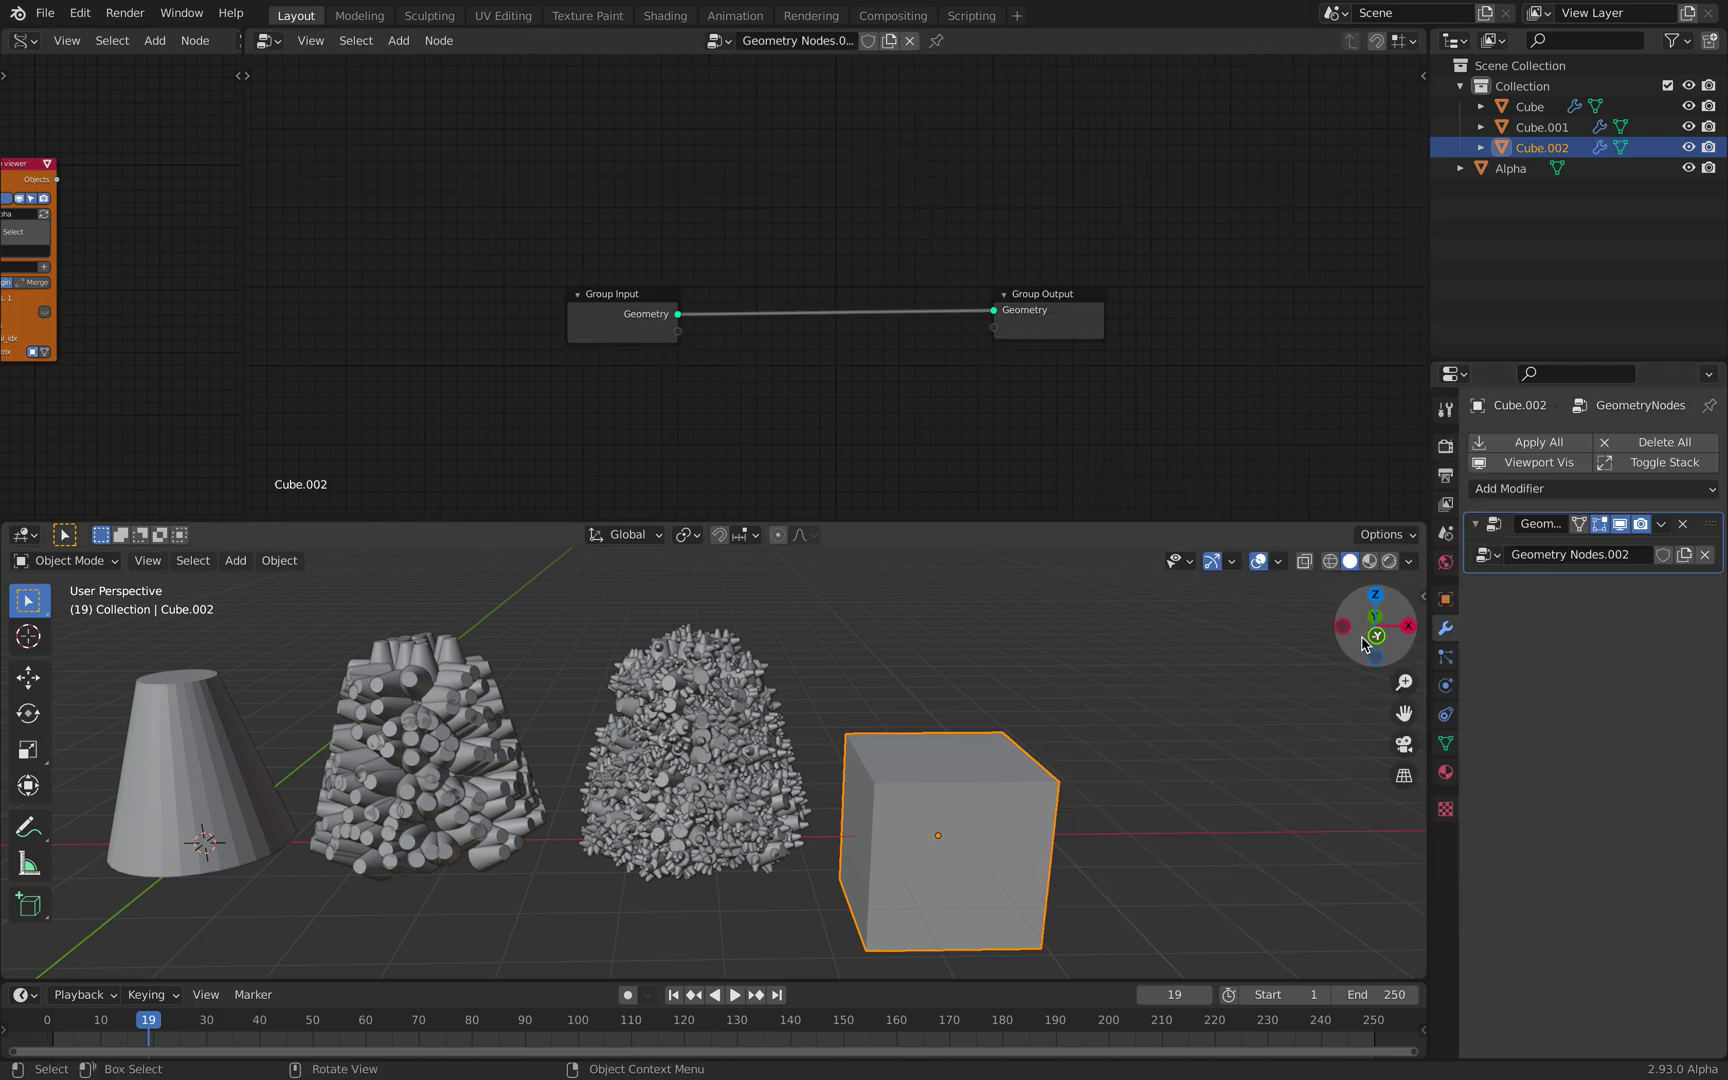
Step: Assign the existing Geometry Nodes tree to Cube.002's modifier and make it a single-user copy
{"action": "left_click", "coordinate": [1488, 554]}
{"action": "left_click", "coordinate": [1453, 585]}
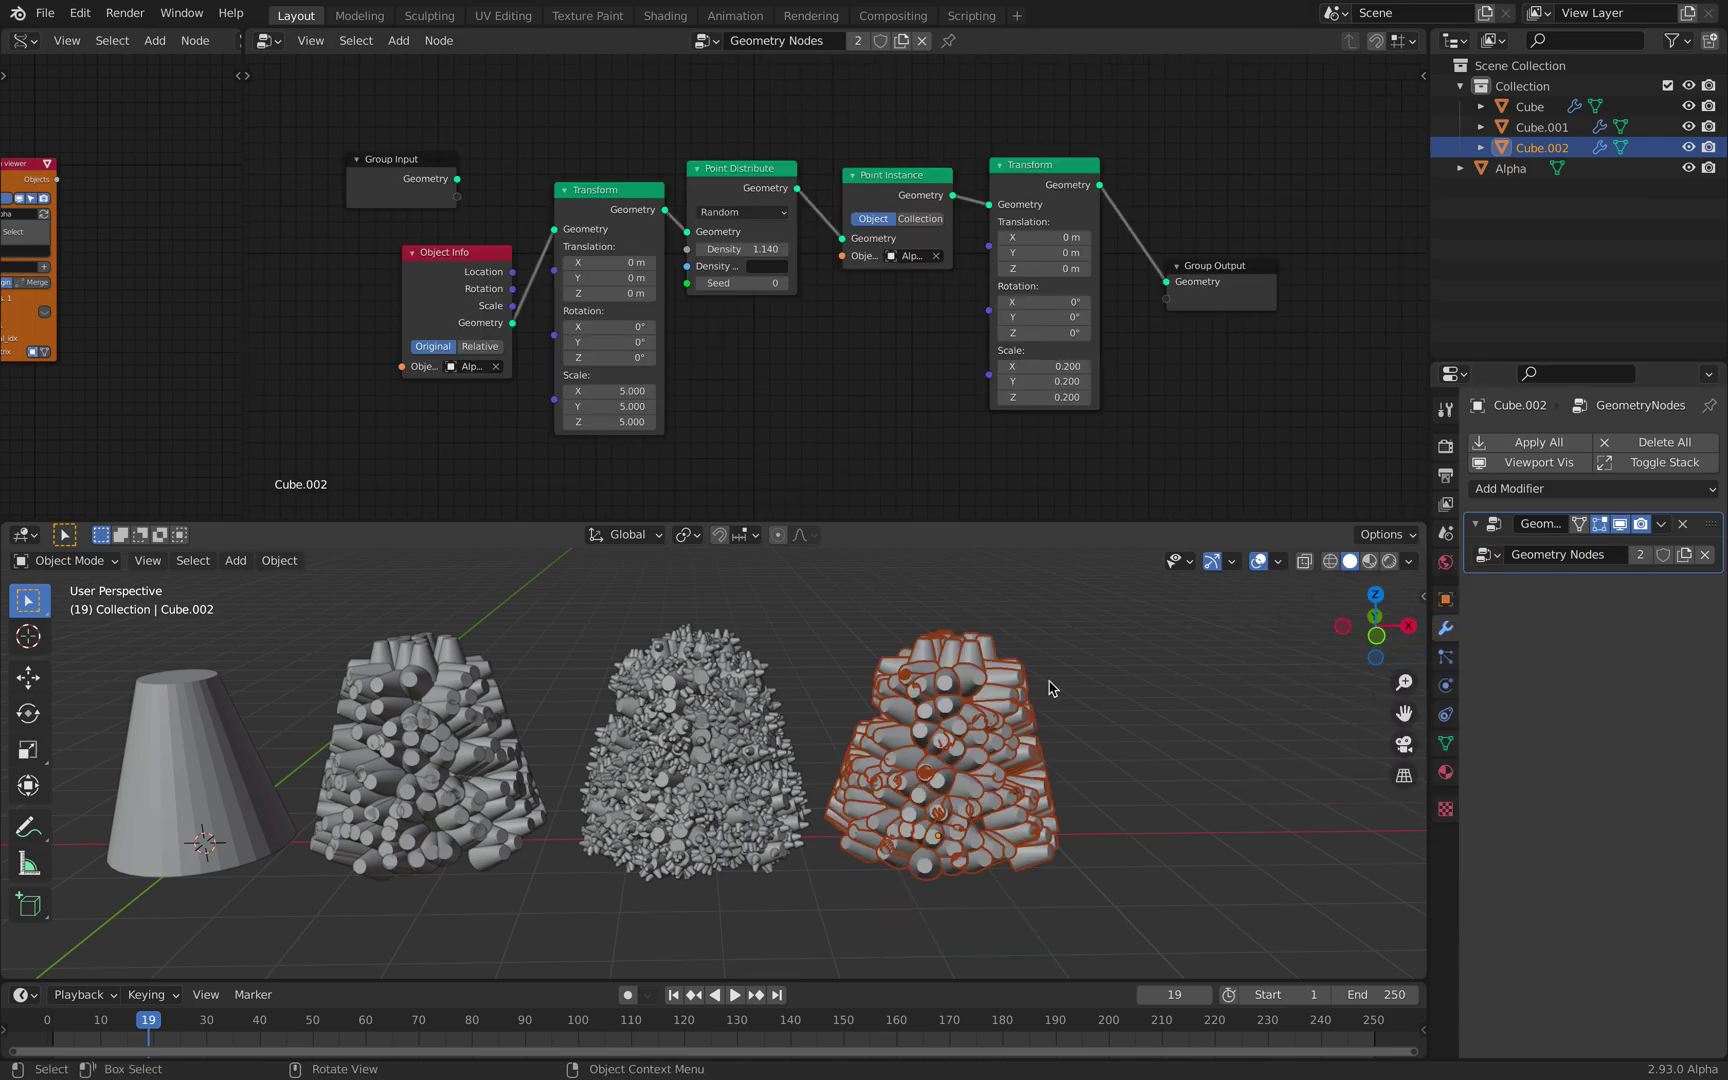
{"action": "left_click", "coordinate": [857, 42]}
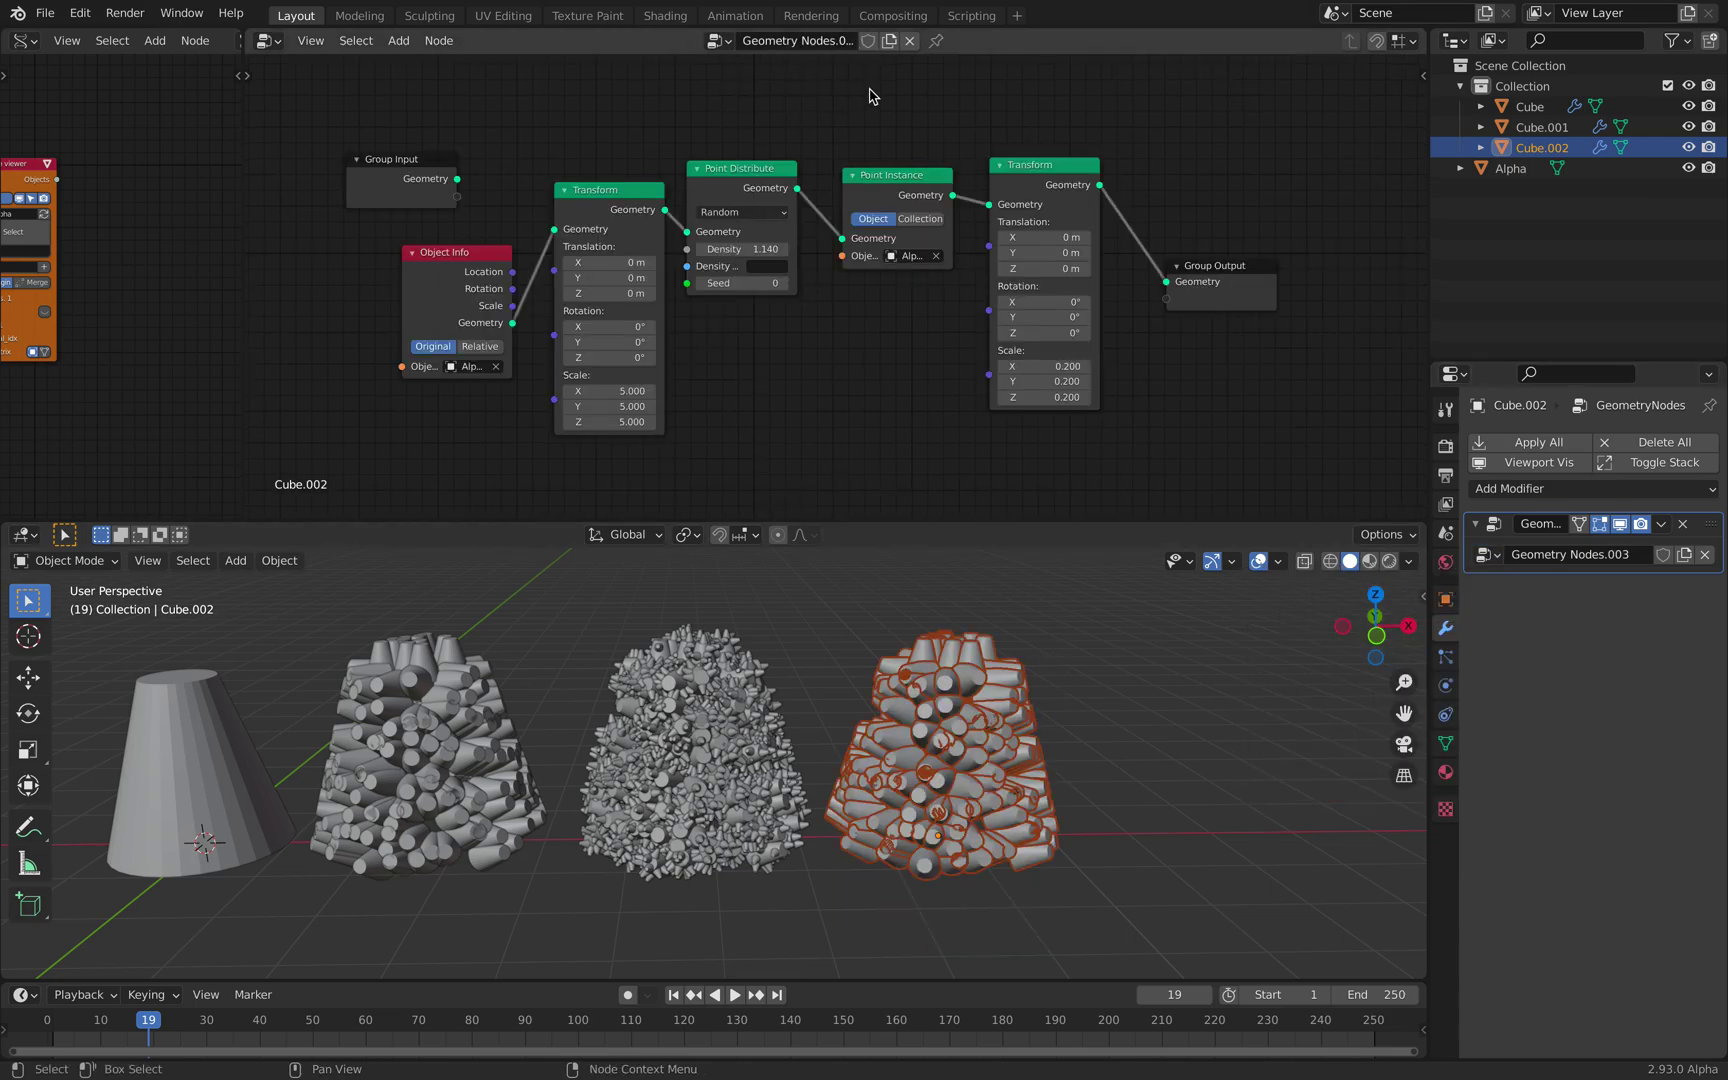
Step: Set Cube.002's Object Info node to the object Cube.001 and choose Alpha as the Point Instance object
{"action": "left_click", "coordinate": [482, 367]}
{"action": "left_click", "coordinate": [493, 428]}
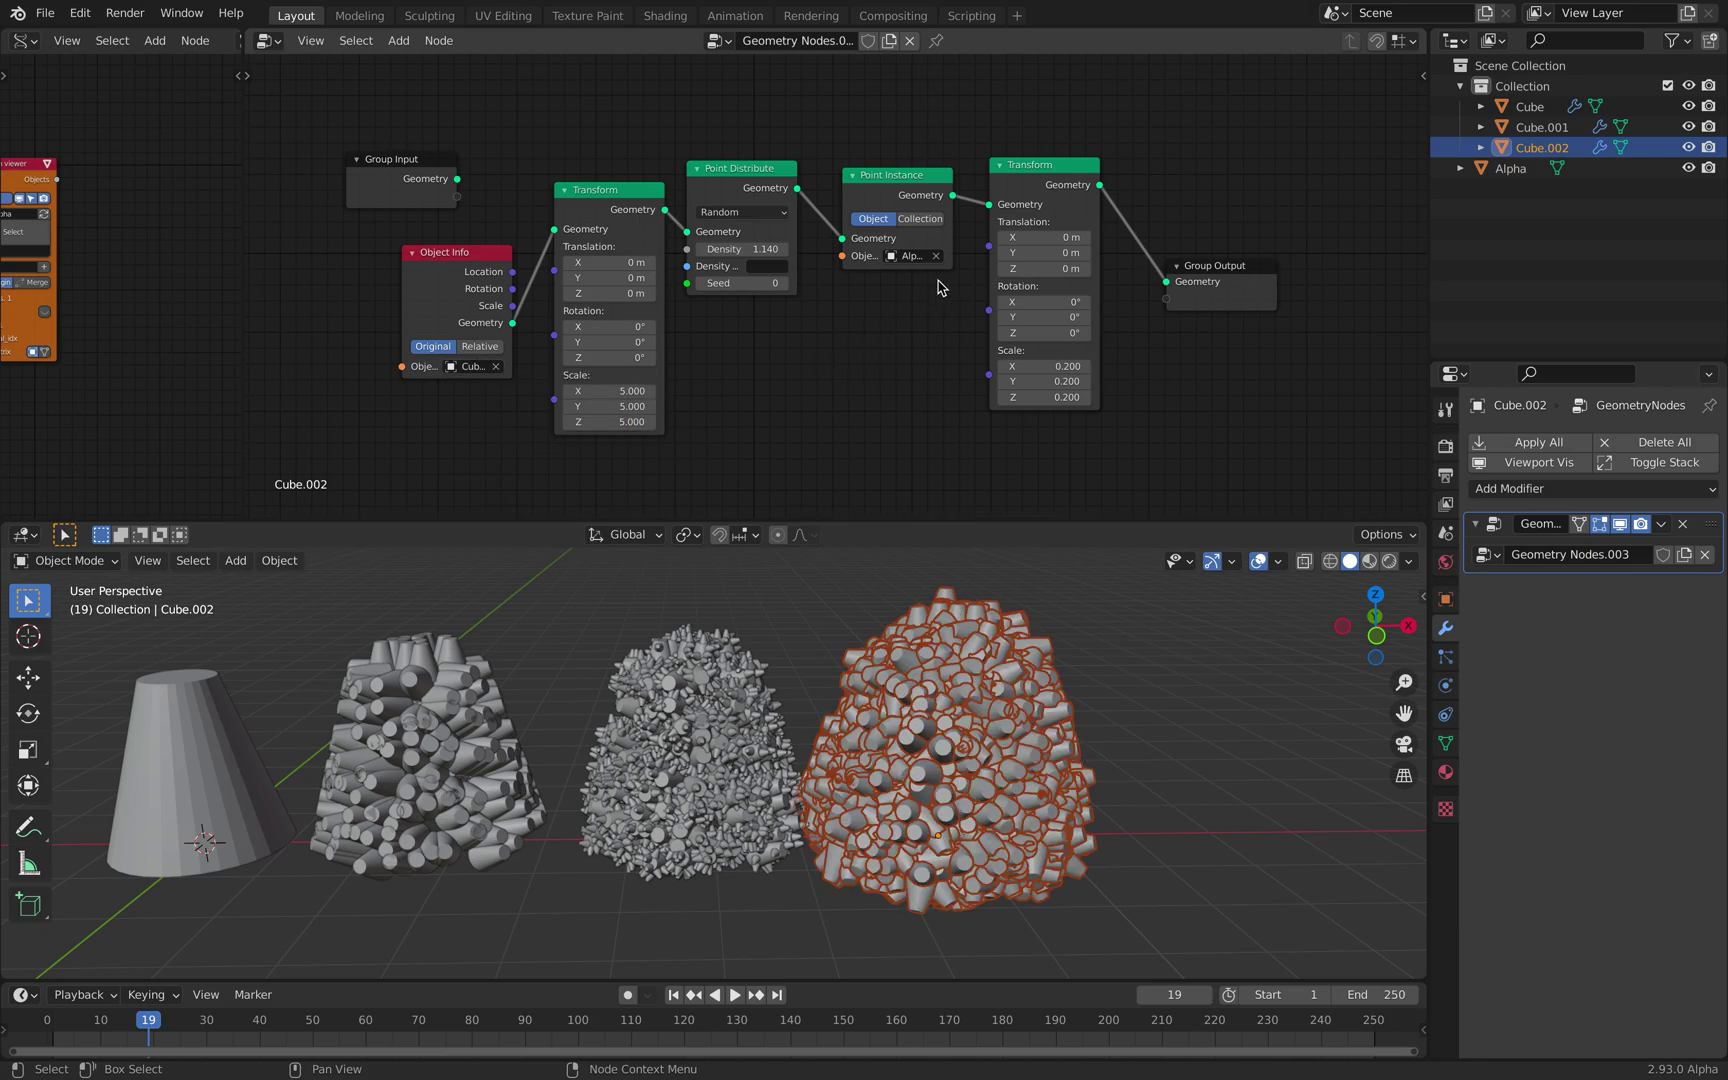
{"action": "left_click", "coordinate": [919, 257]}
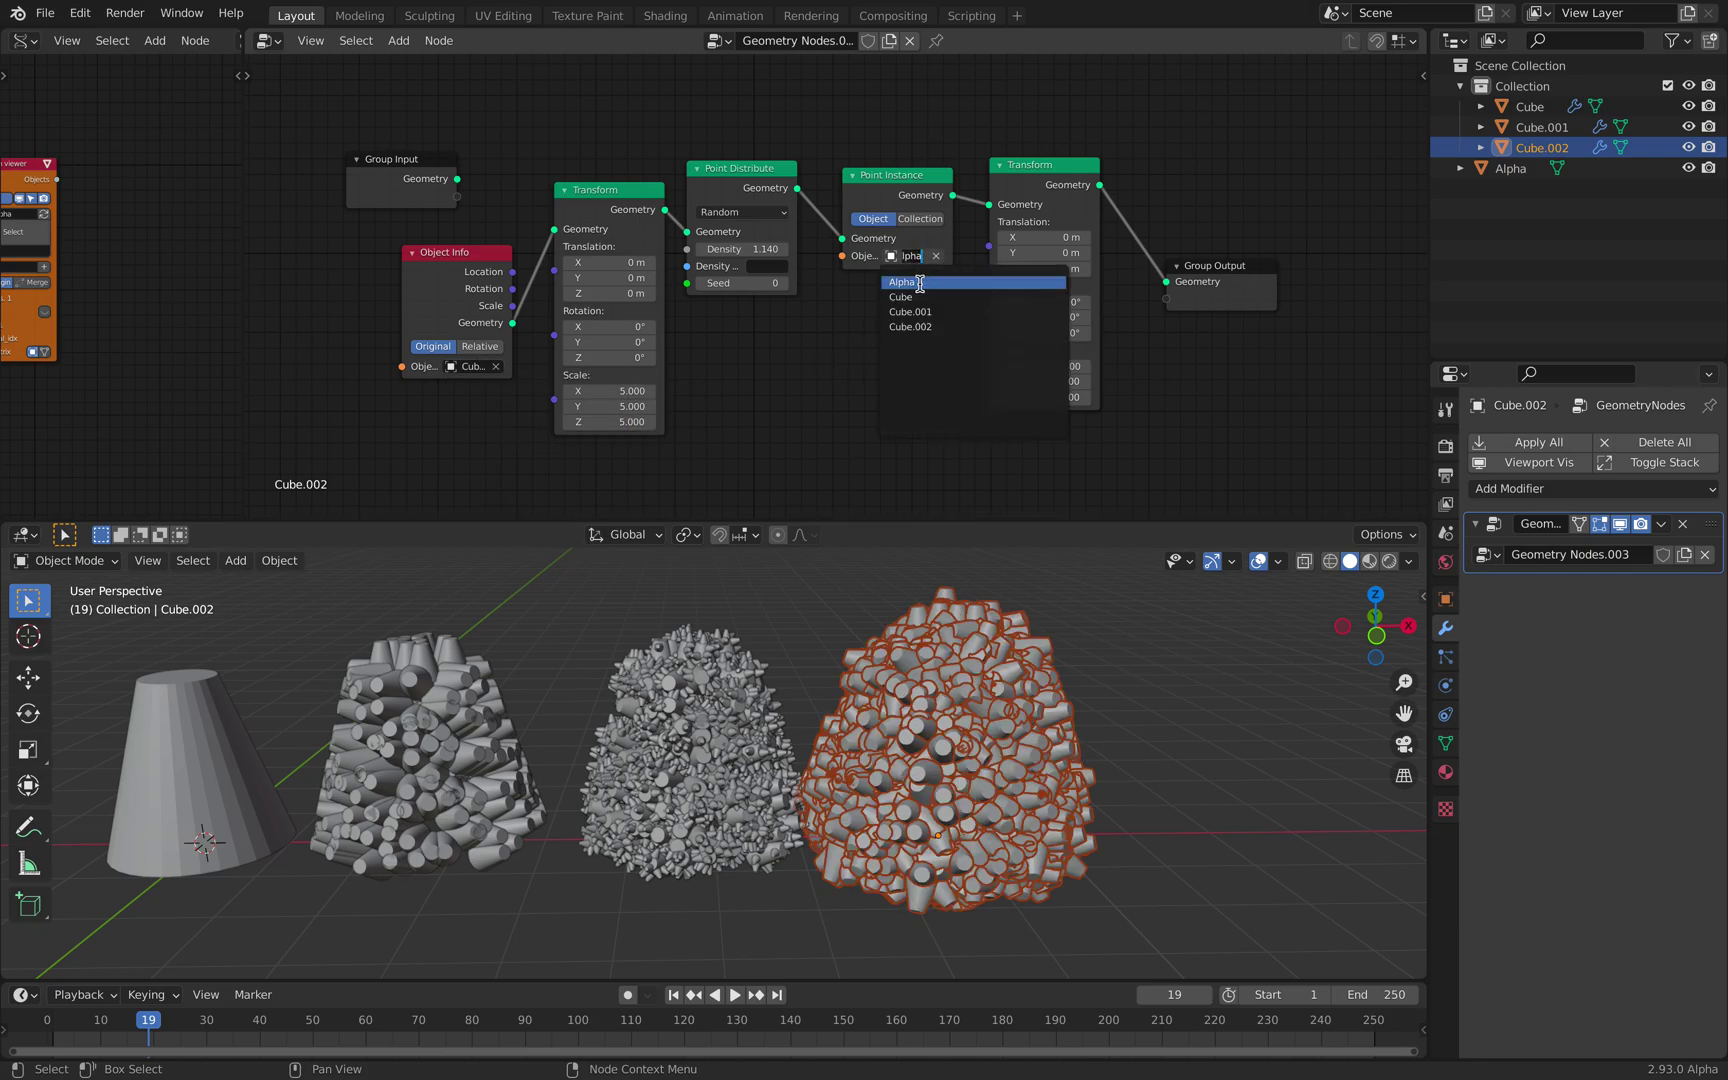
{"action": "left_click", "coordinate": [921, 284]}
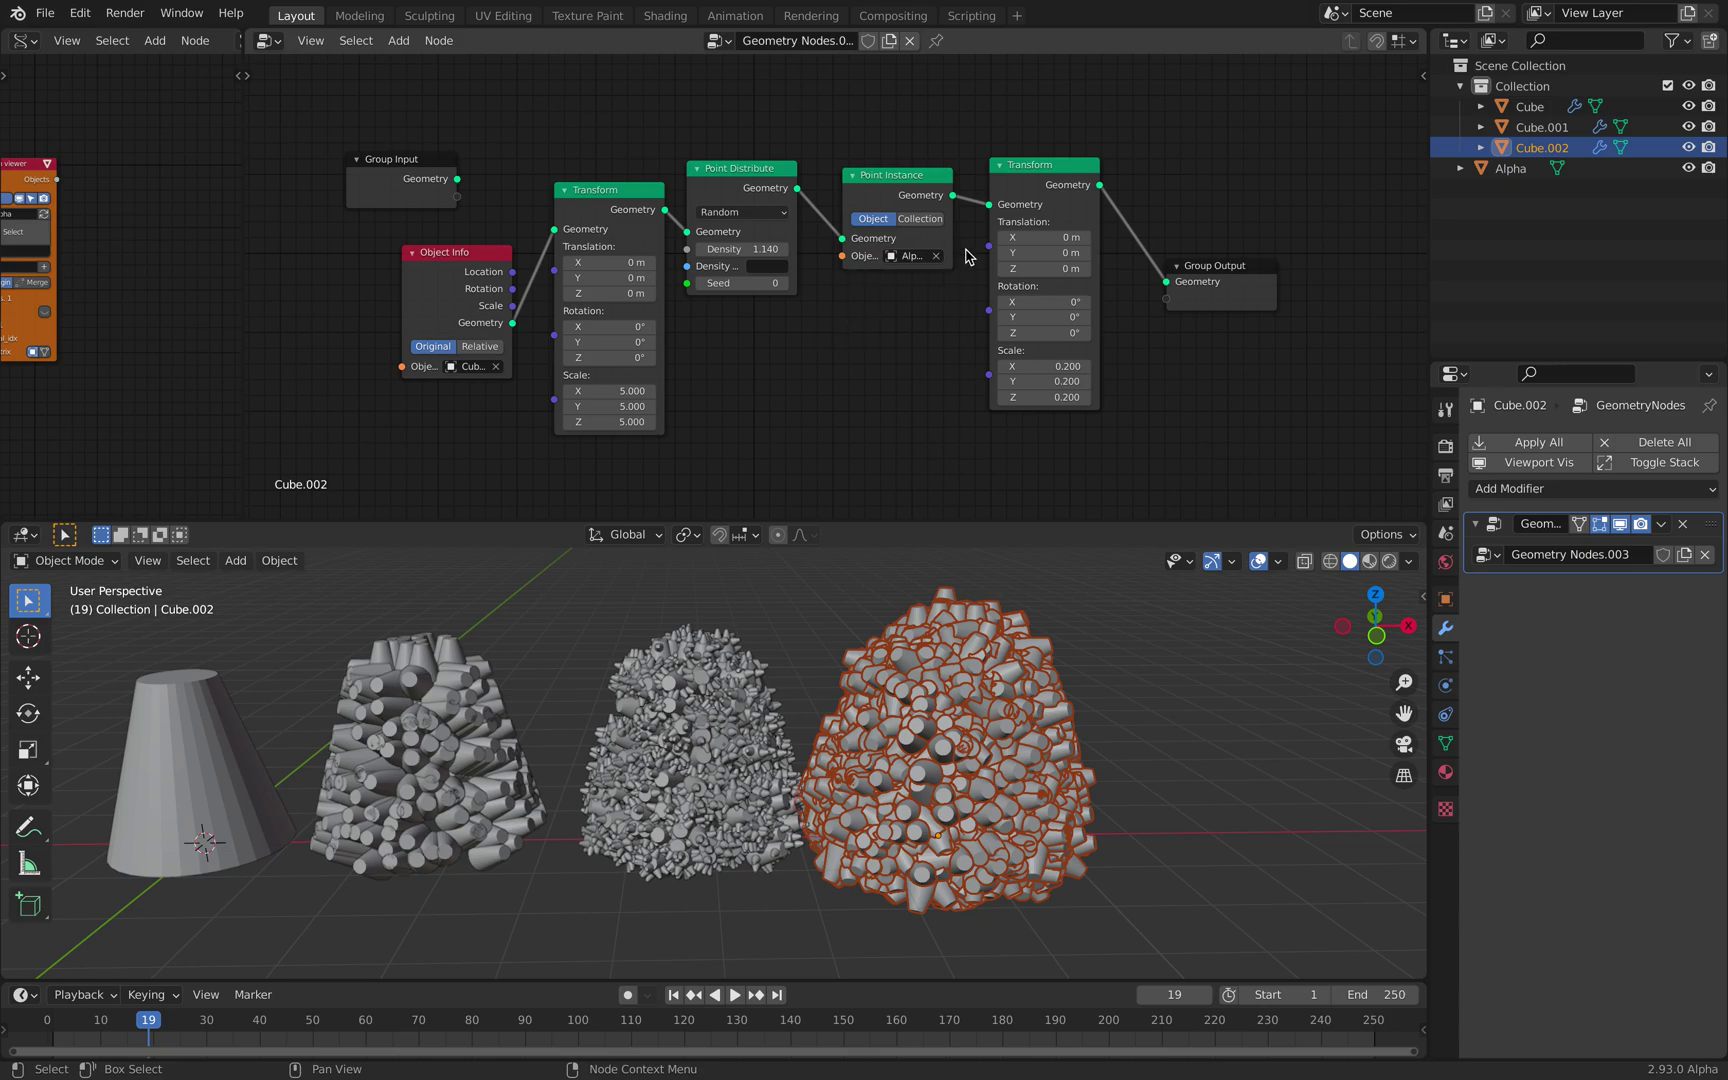
Step: Widen the Point Instance and Object Info nodes, making room beside the last Transform node, and save the file
{"action": "left_click_drag", "start_coordinate": [951, 243], "coordinate": [968, 243]}
{"action": "left_click_drag", "start_coordinate": [1037, 188], "coordinate": [1074, 177]}
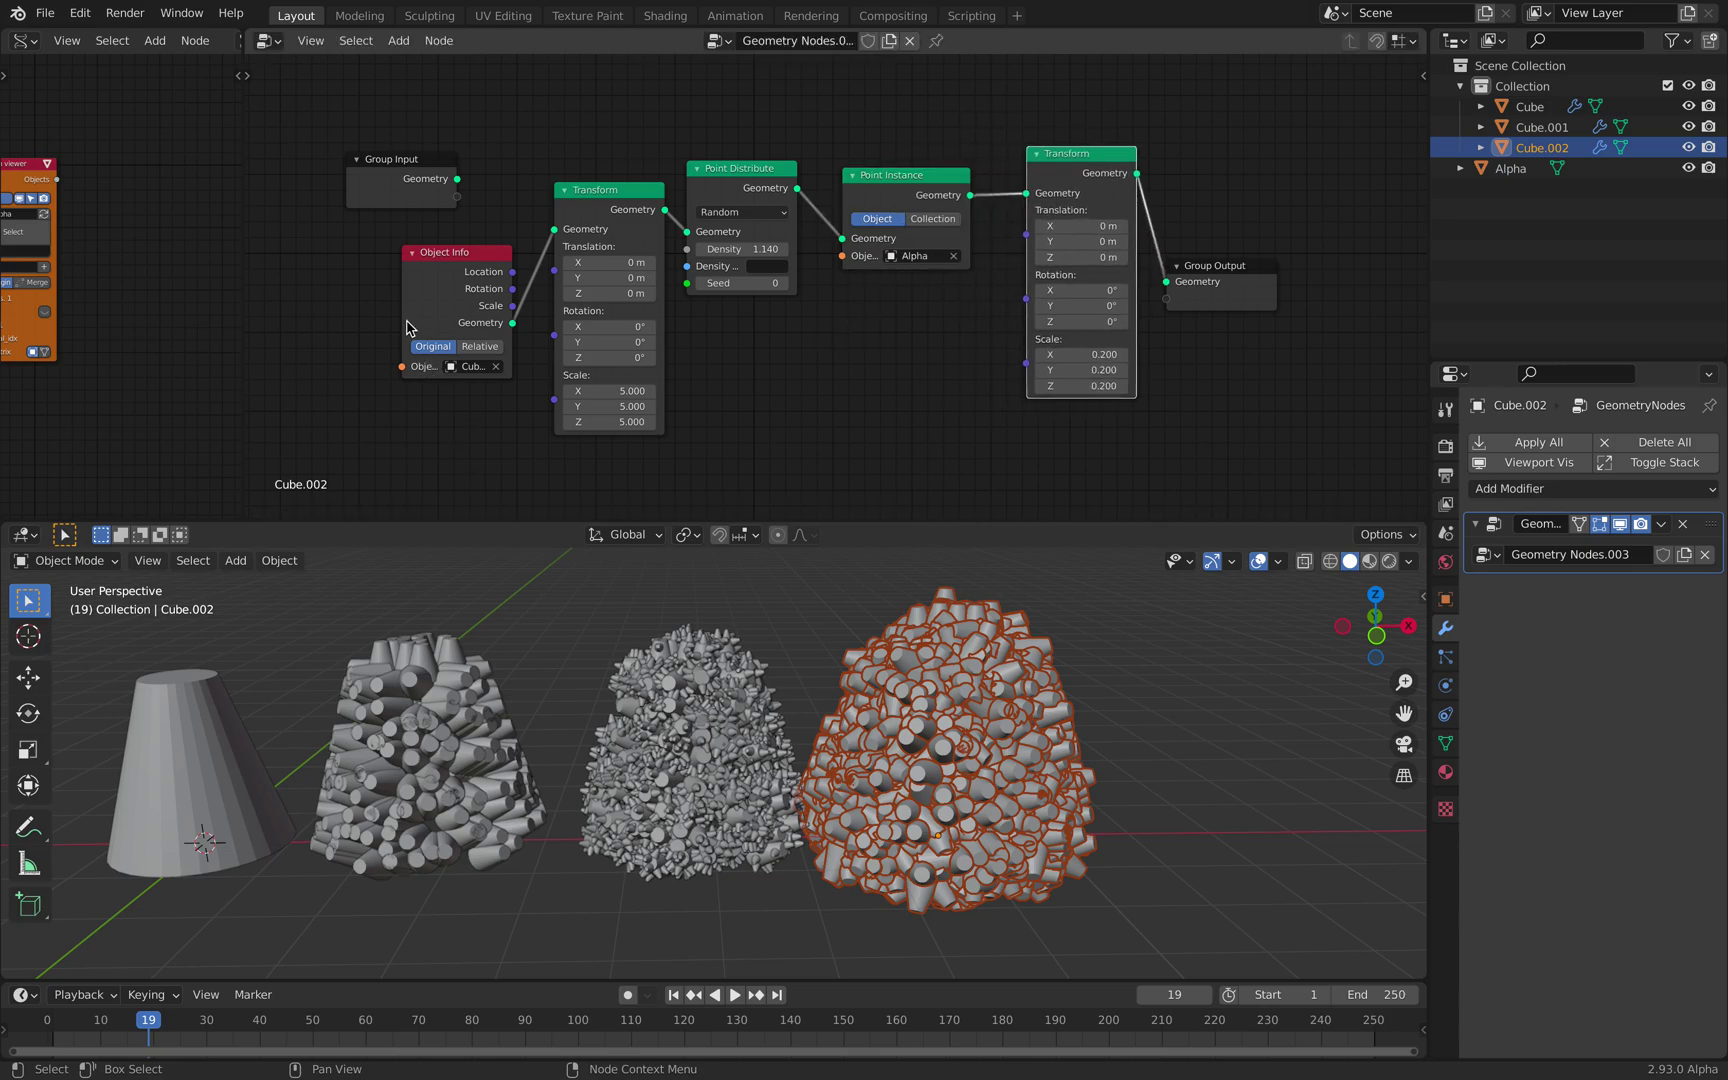
{"action": "left_click_drag", "start_coordinate": [402, 317], "coordinate": [362, 318]}
{"action": "scroll", "coordinate": [790, 414], "scroll_direction": "up", "scroll_amount": 1}
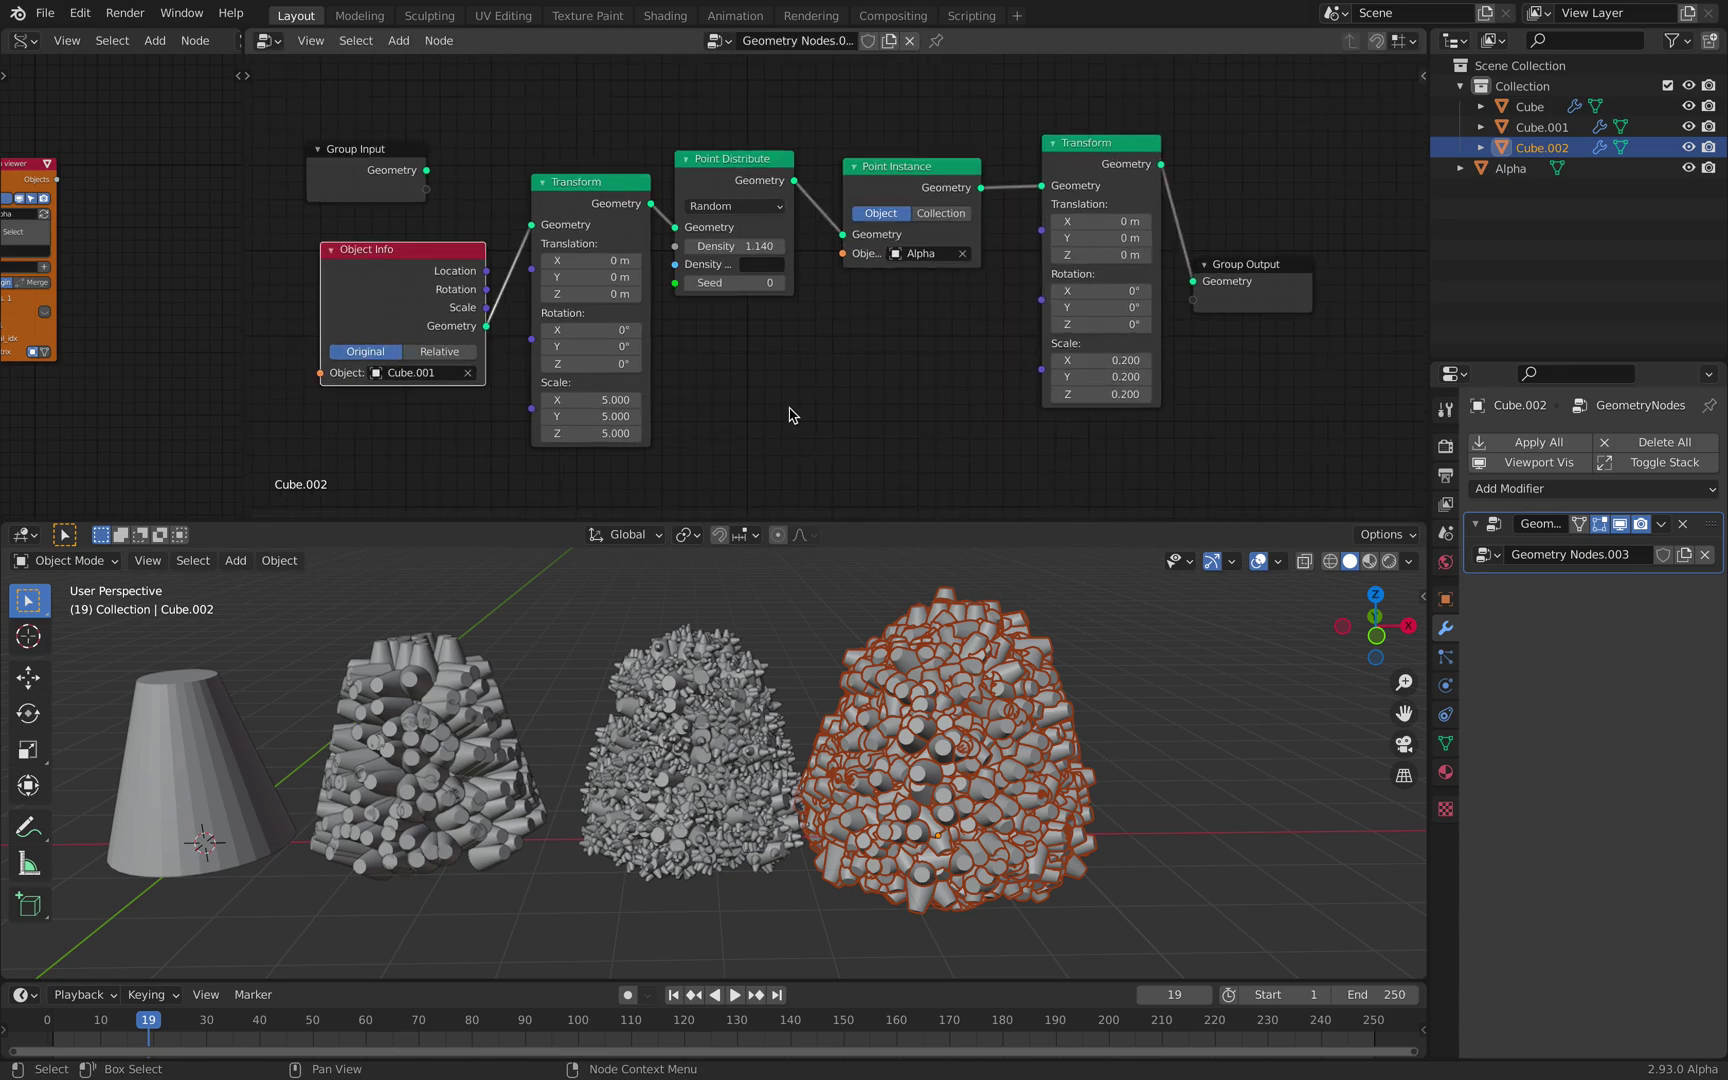
{"action": "key", "text": "ctrl+s"}
{"action": "middle_click_drag", "start_coordinate": [663, 390], "coordinate": [674, 393]}
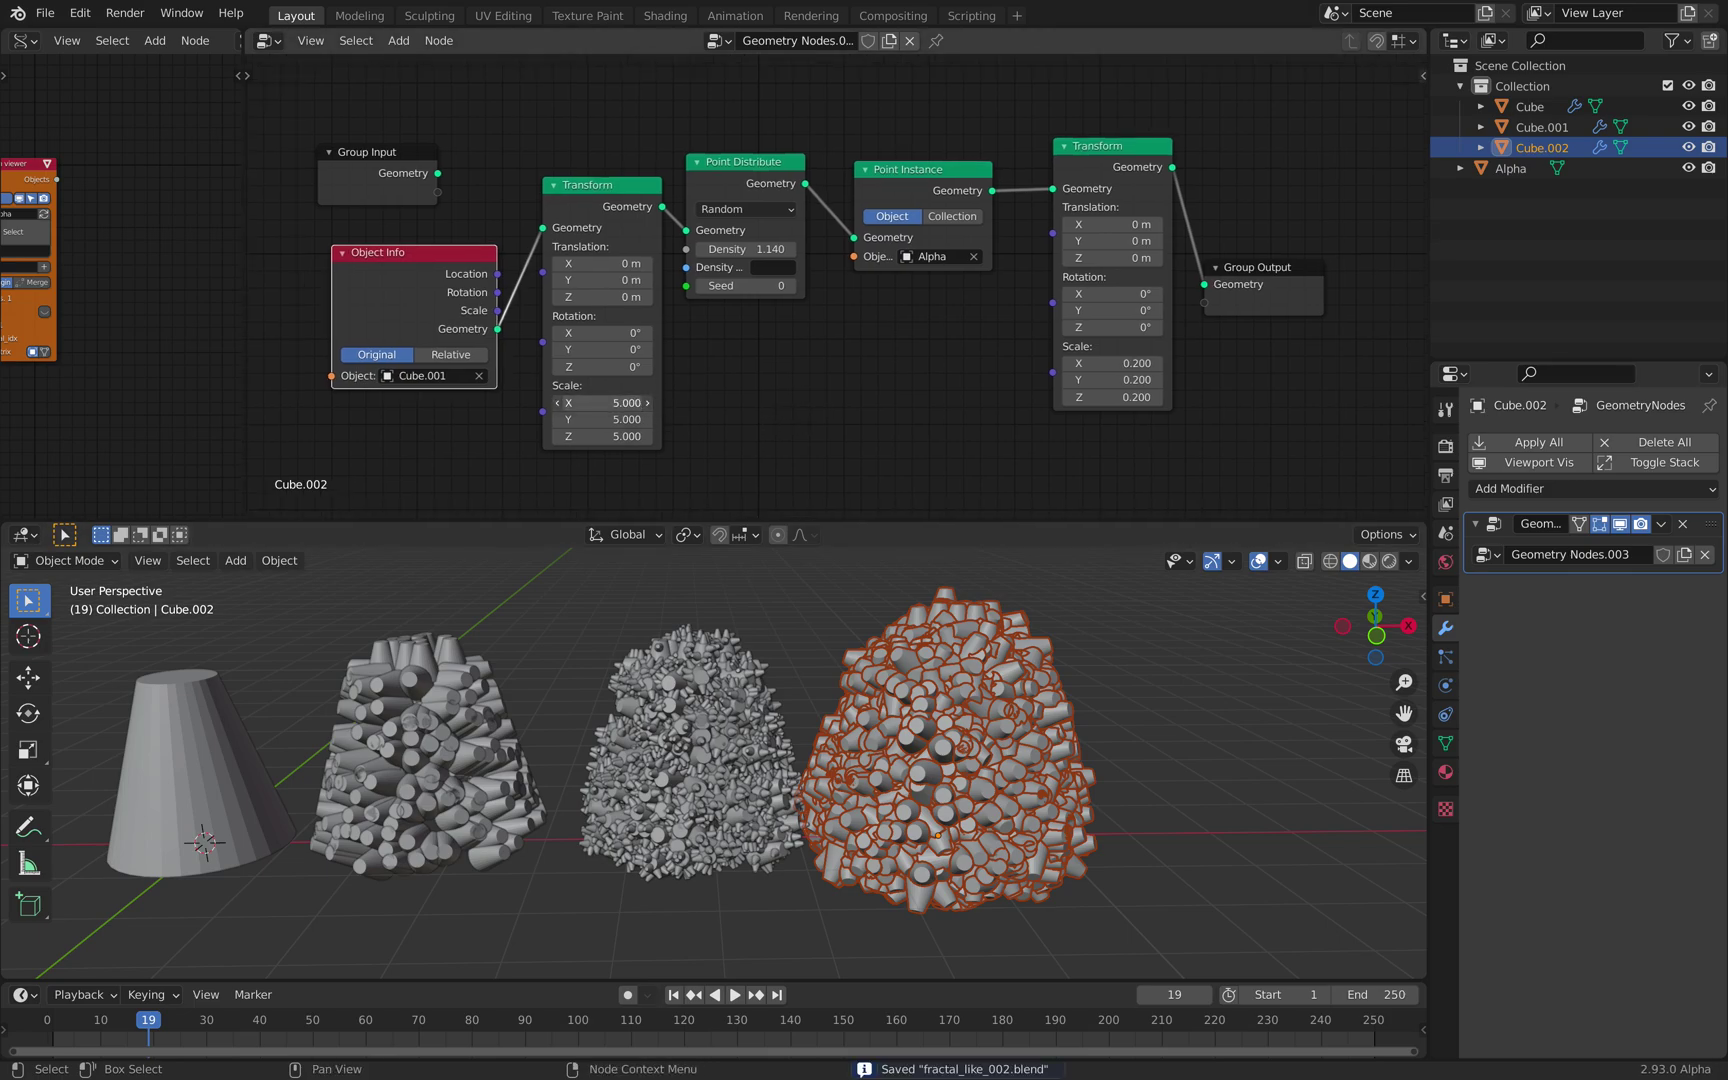
Step: Try a scale of 50 on all three axes in the first Transform node of Cube.002
{"action": "left_click_drag", "start_coordinate": [602, 403], "coordinate": [602, 436]}
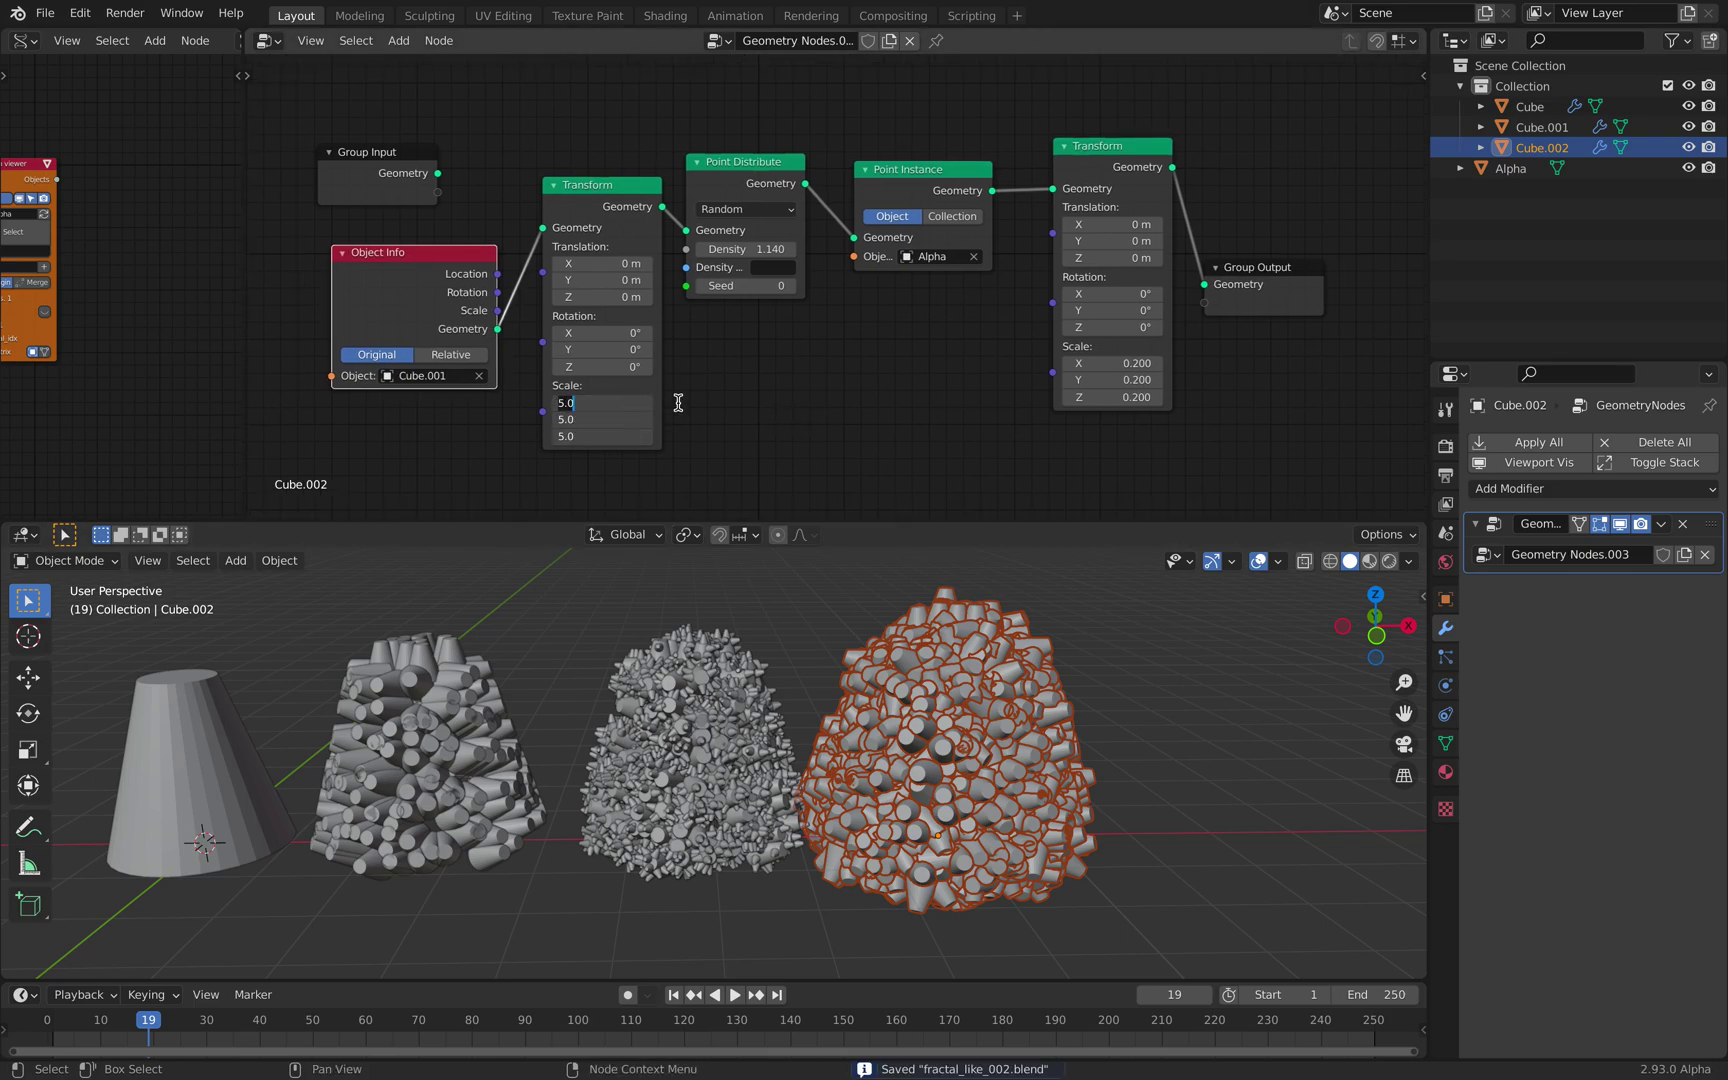
{"action": "key", "text": "Return"}
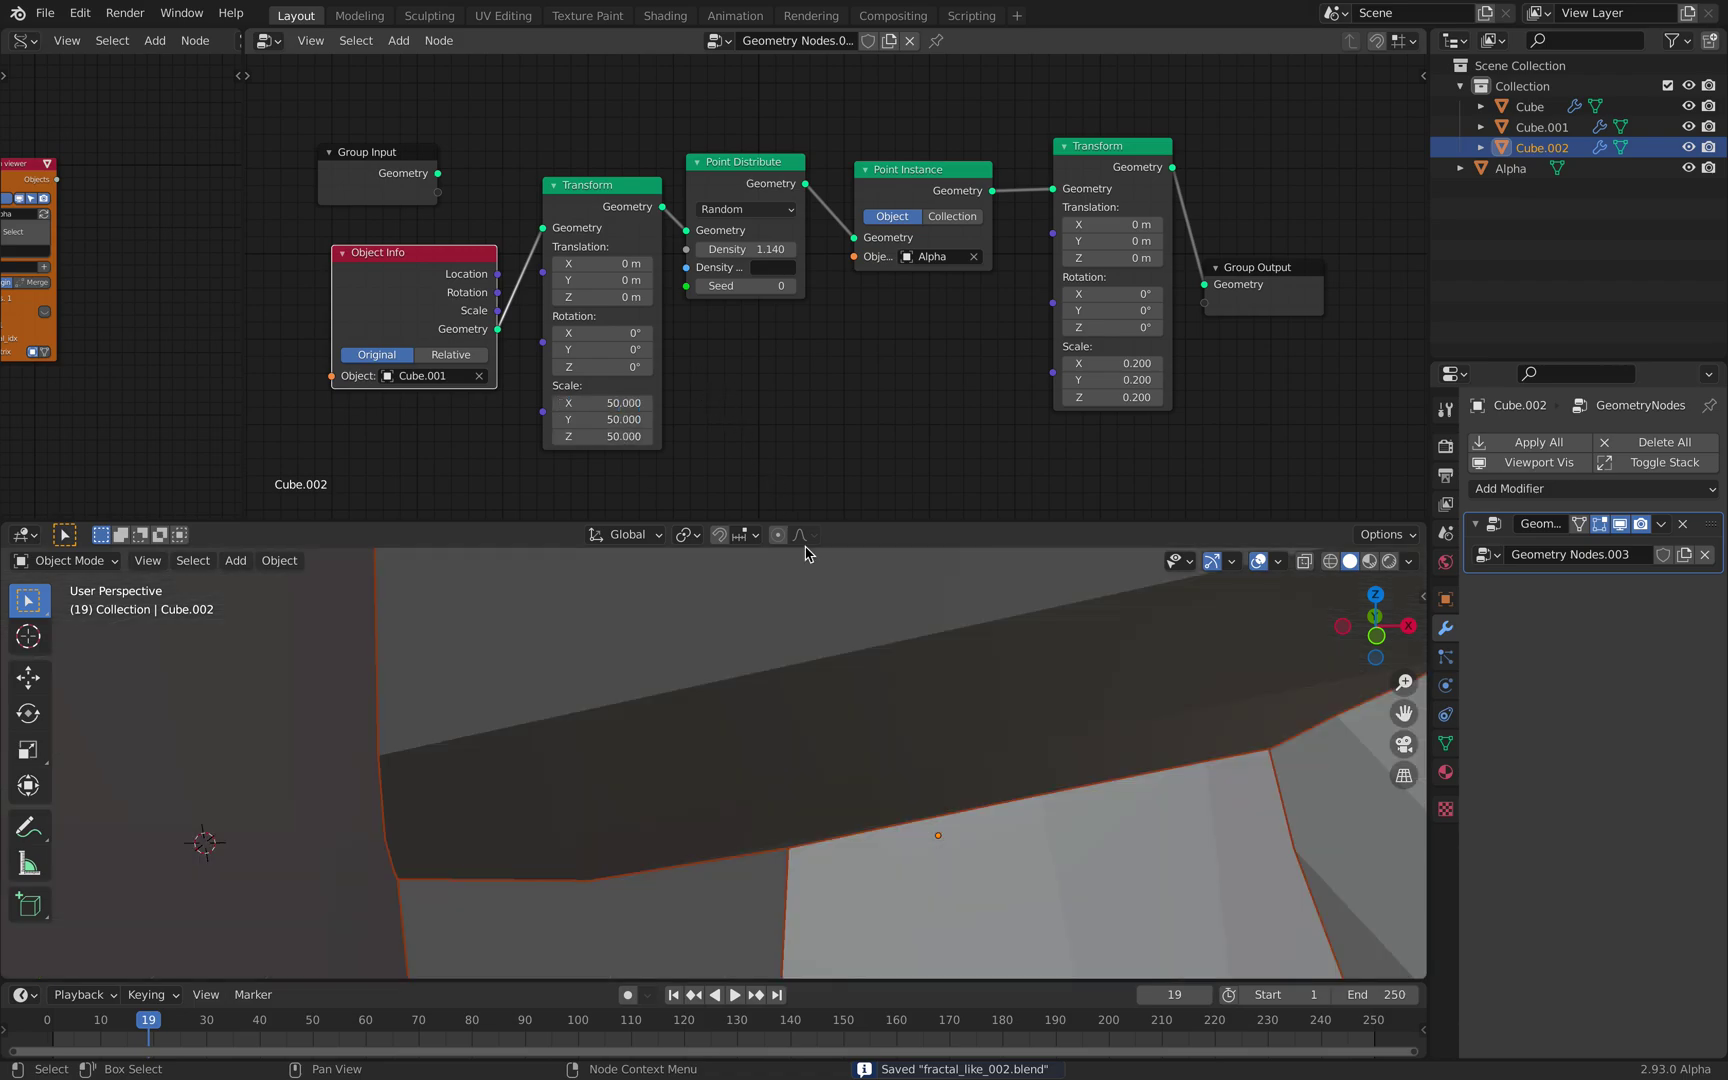
{"action": "left_click", "coordinate": [1132, 364]}
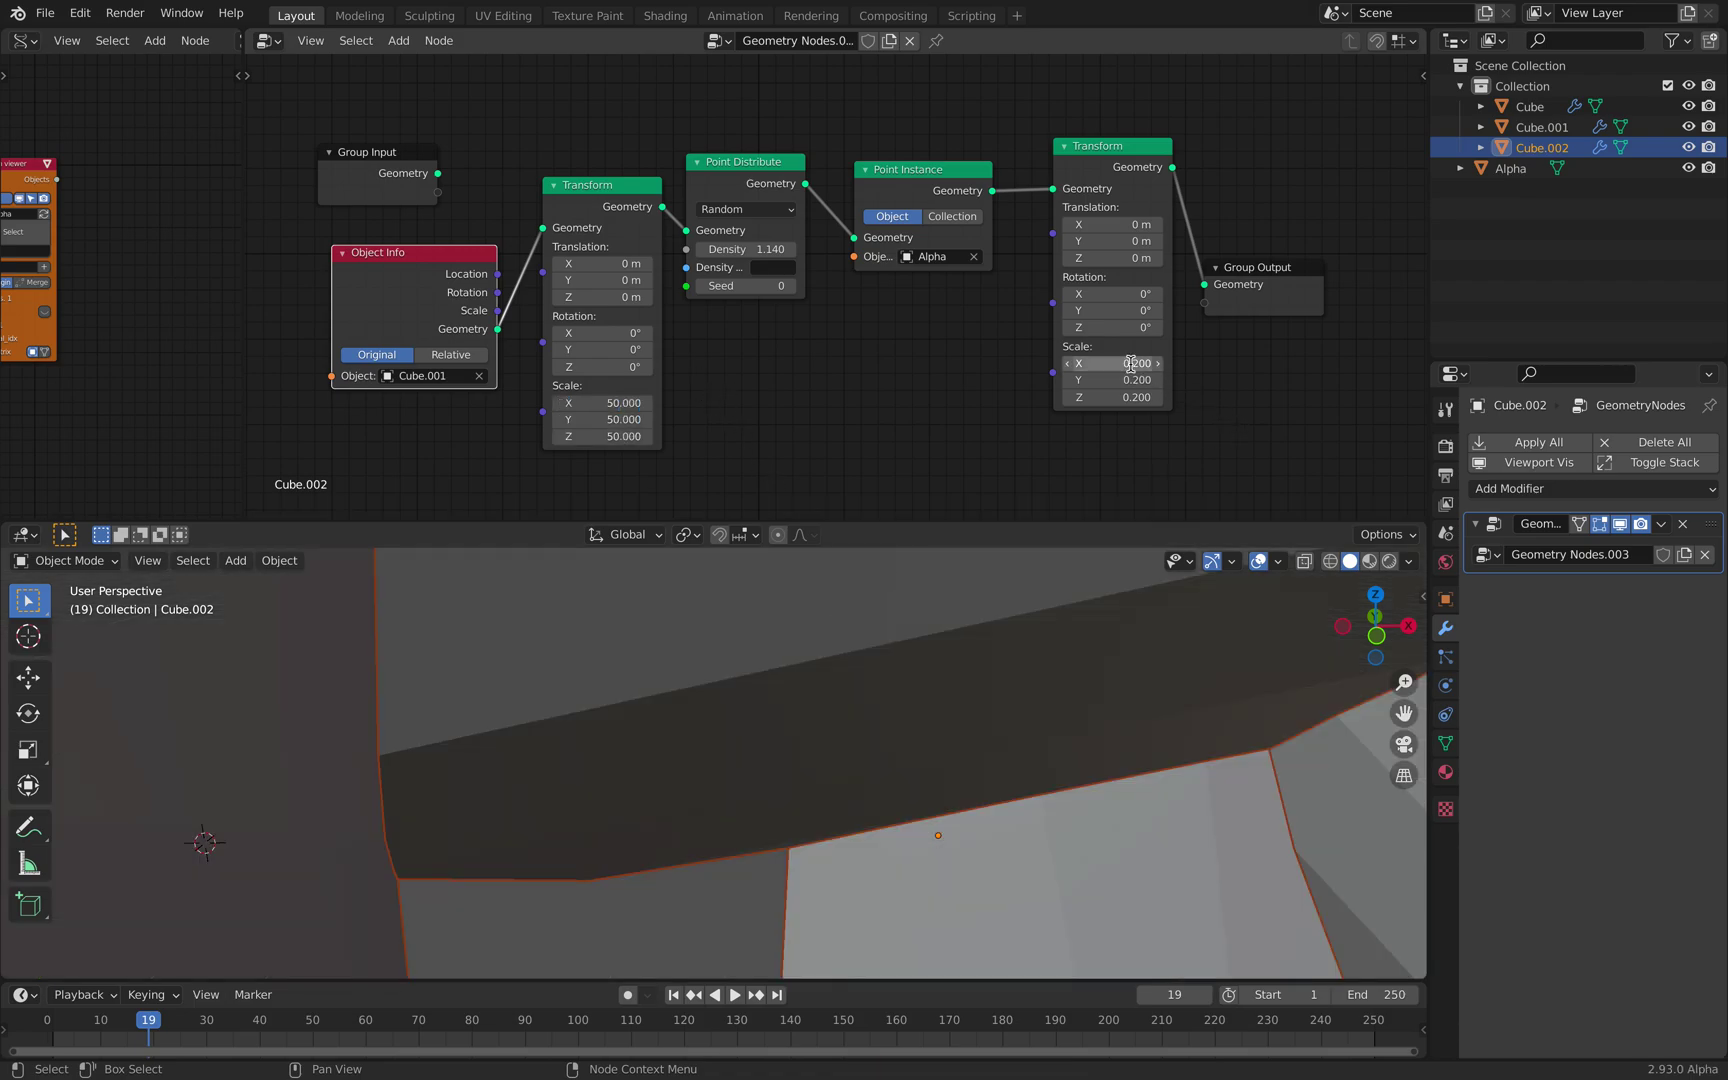
{"action": "key", "text": "Return"}
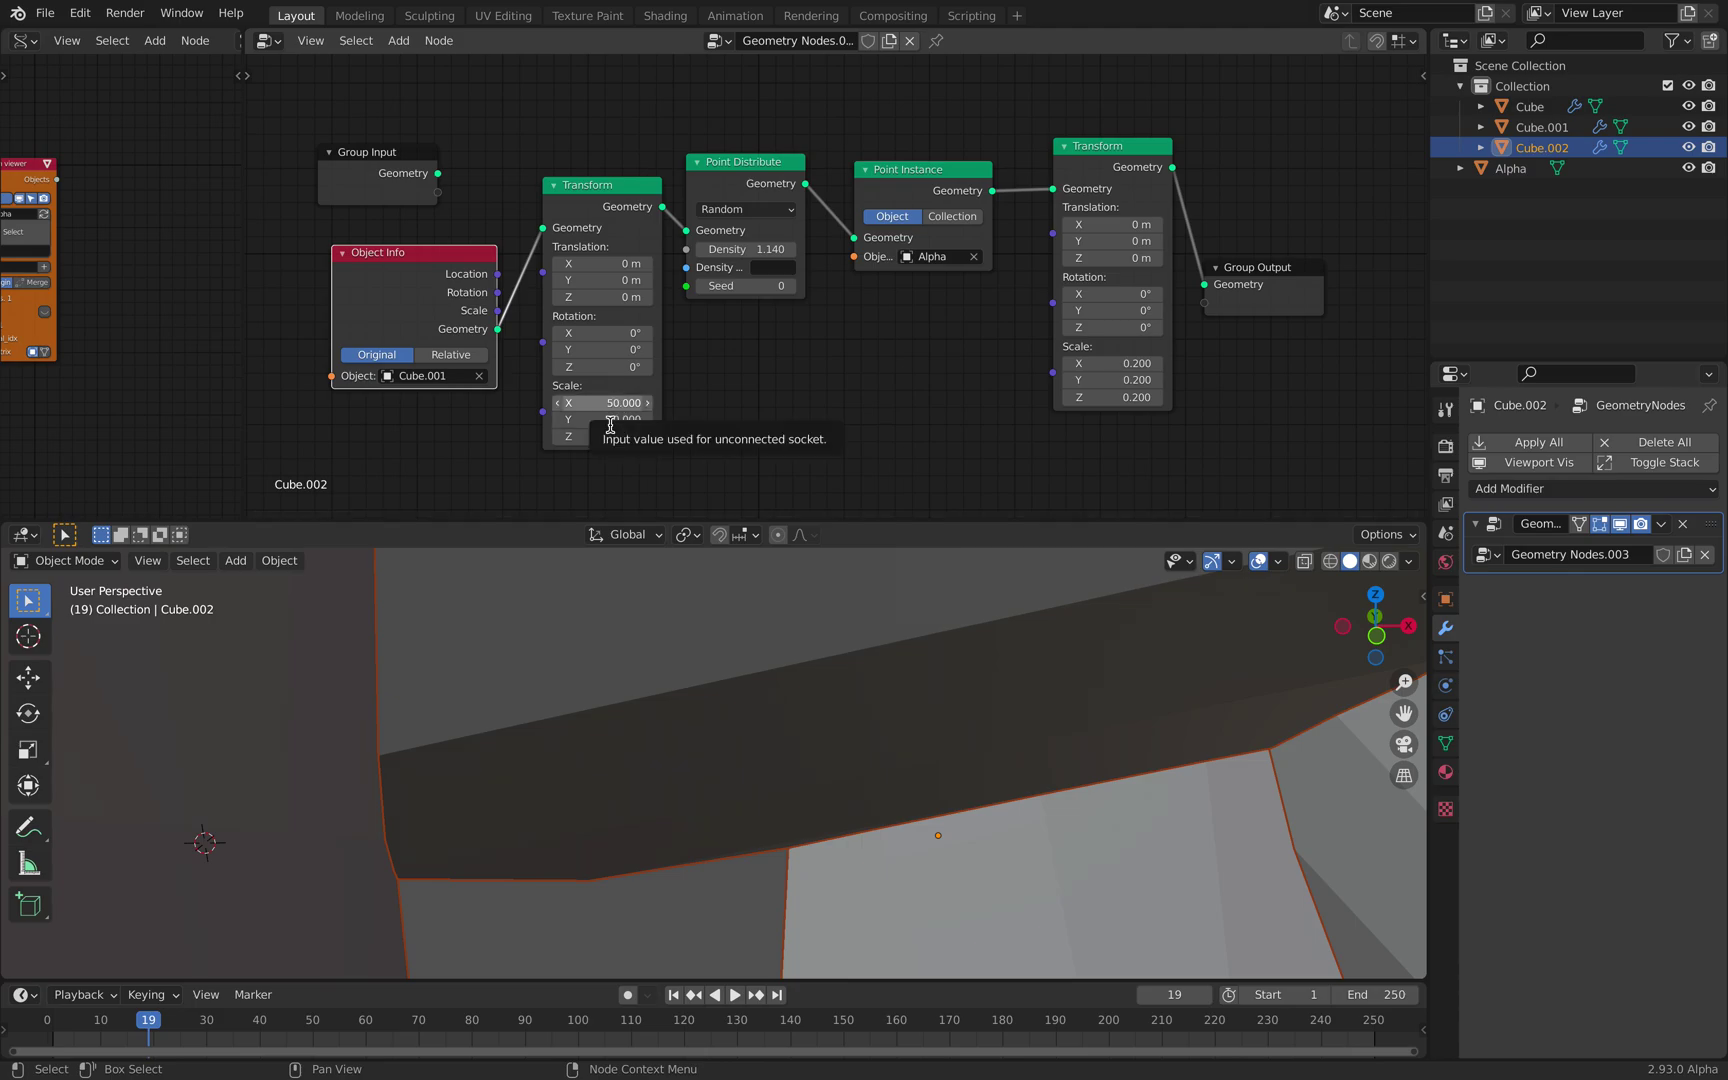
Step: Set the X, Y and Z scale of Cube.002's first Transform node to 30
{"action": "left_click", "coordinate": [610, 420]}
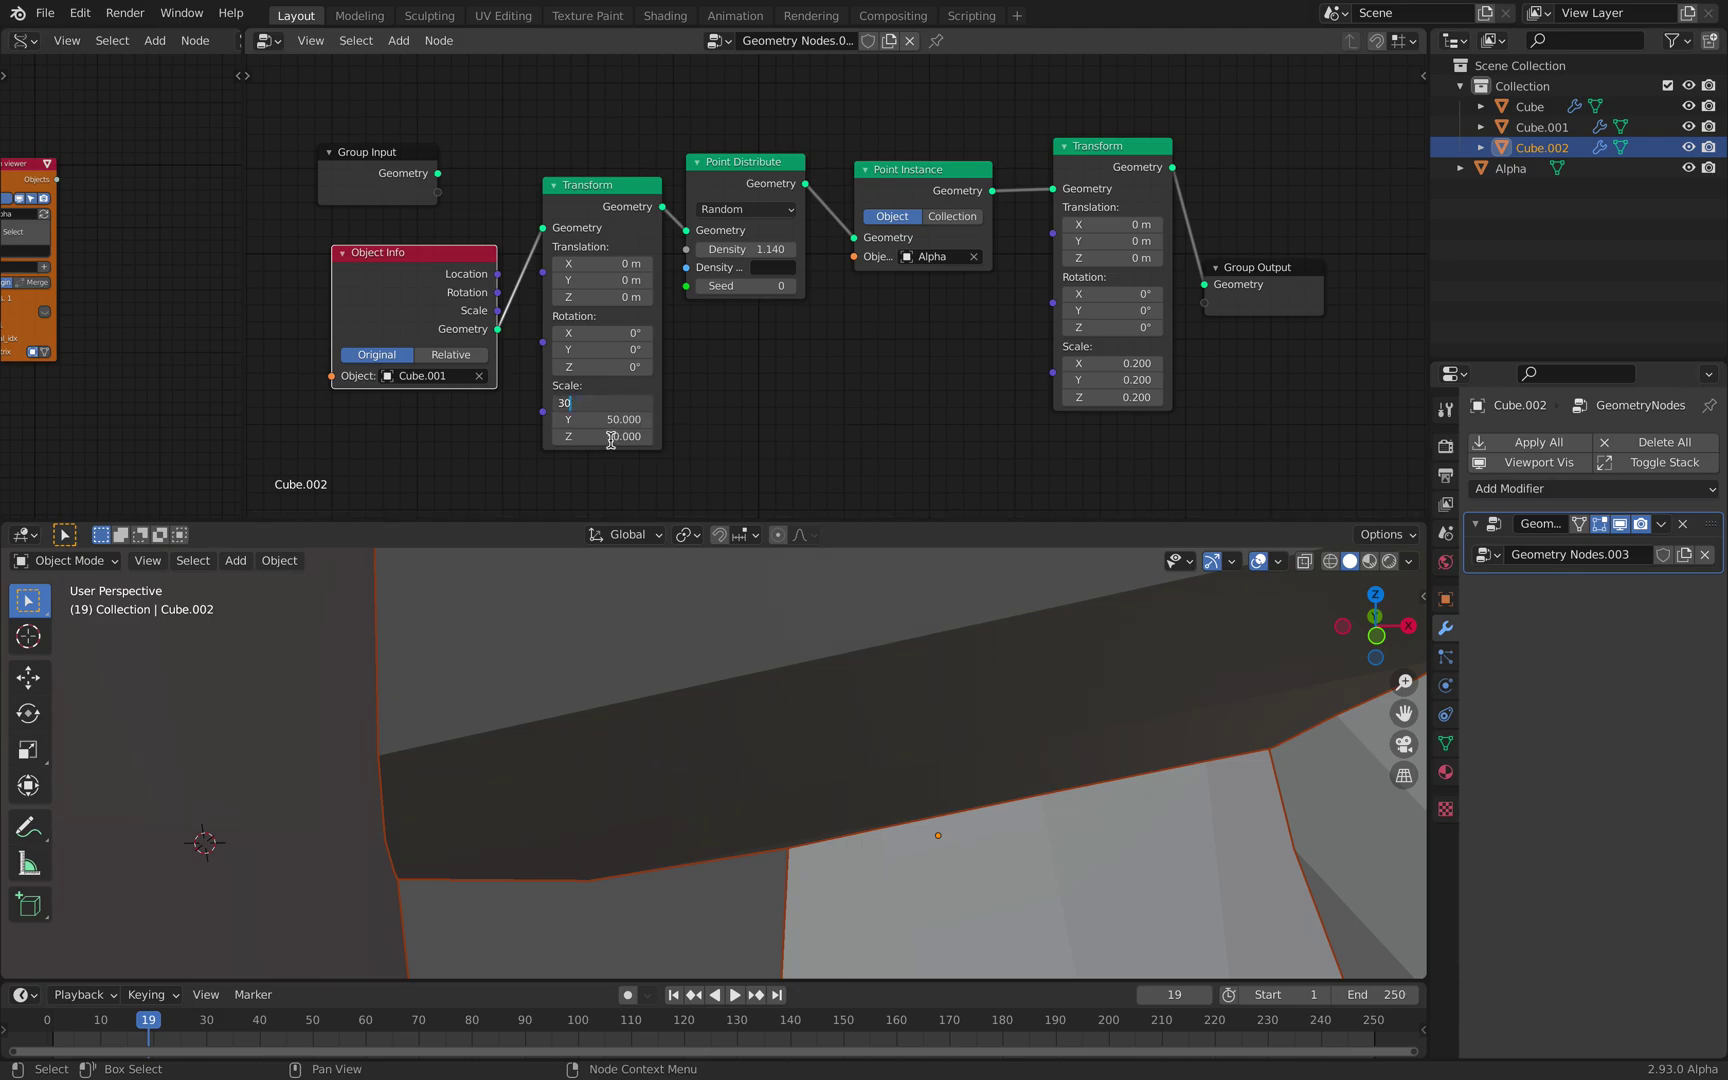
{"action": "type", "text": "30"}
{"action": "key", "text": "Return"}
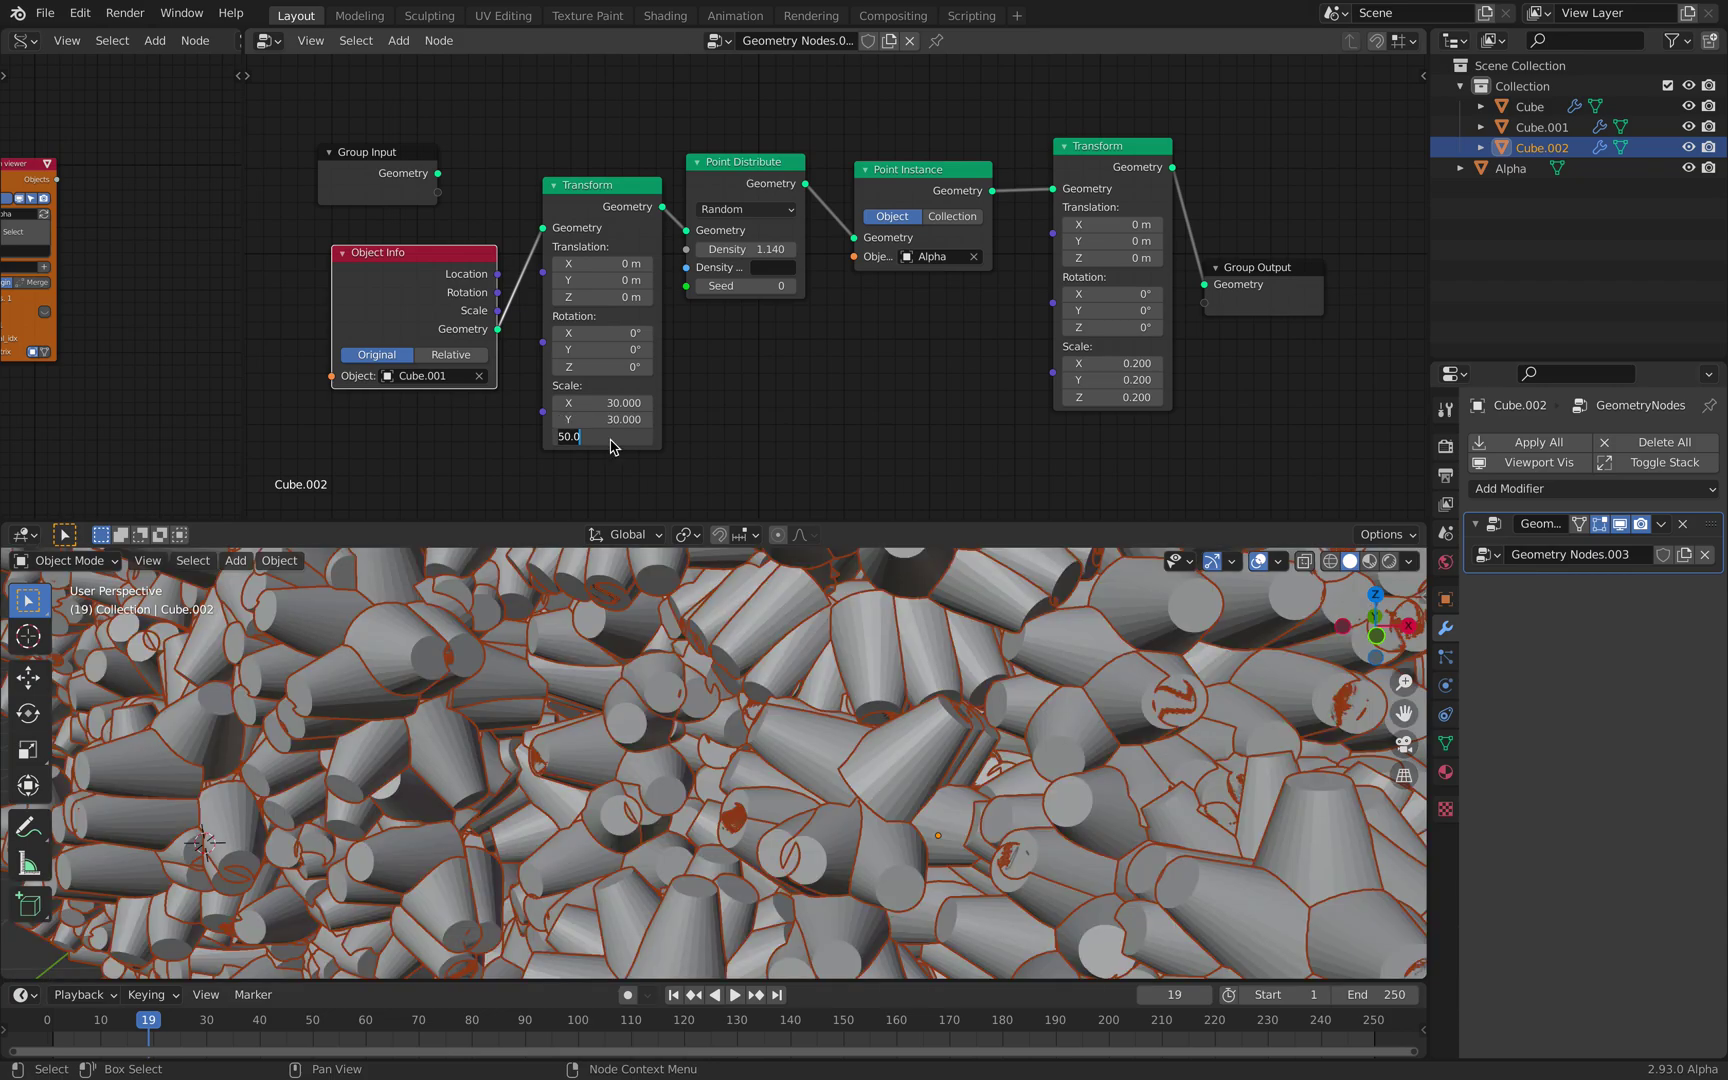
Step: Set the X, Y and Z scale of Cube.002's last Transform node to 1/30
{"action": "left_click", "coordinate": [1122, 363]}
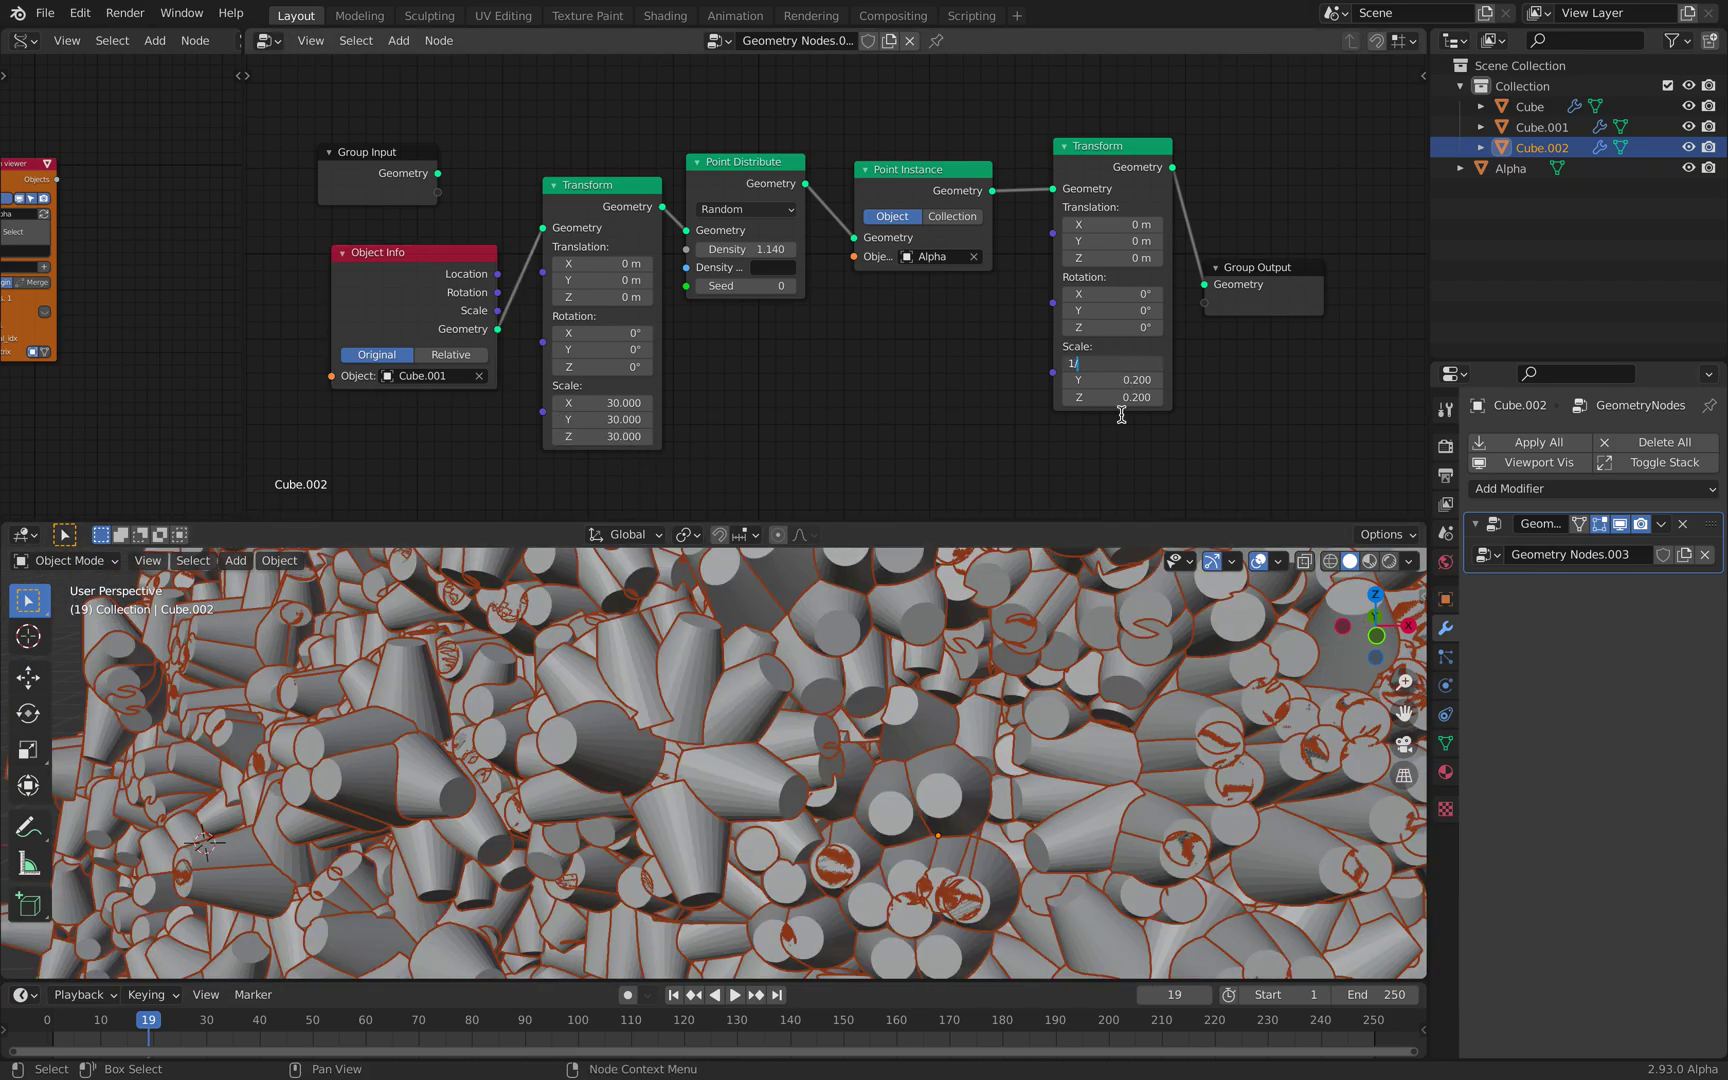
{"action": "type", "text": "1/30"}
{"action": "key", "text": "Return"}
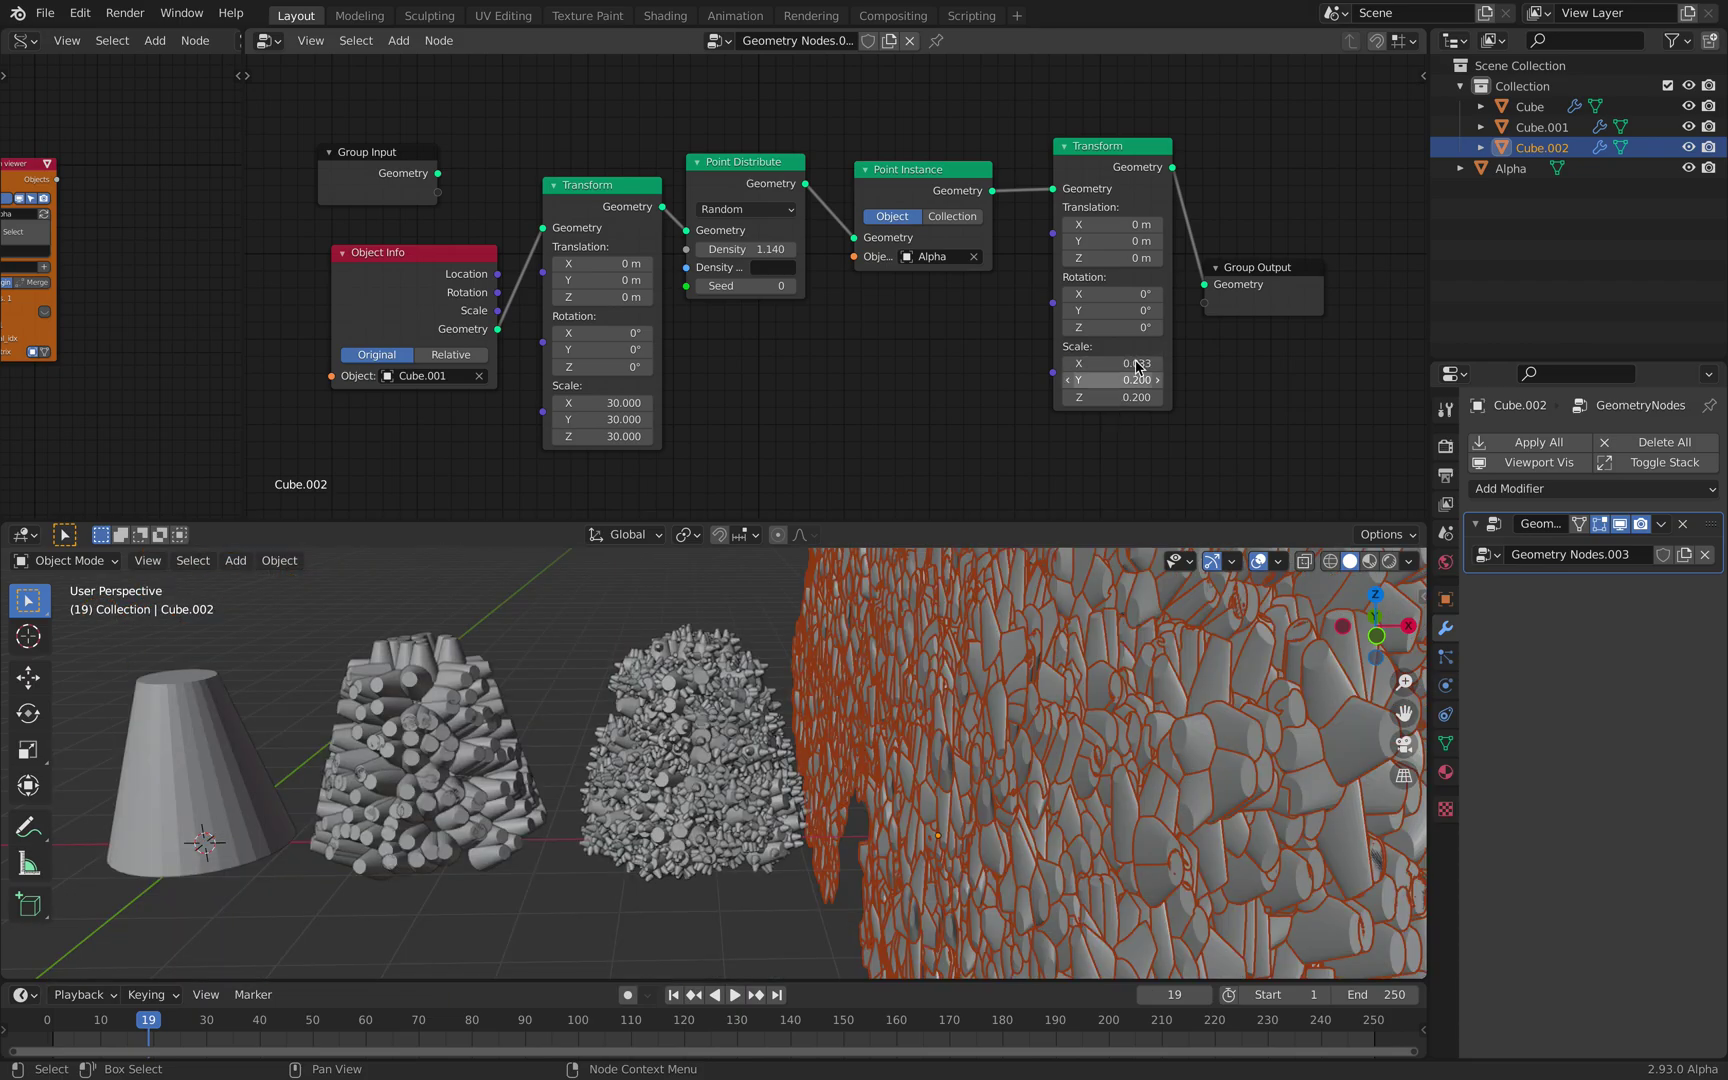
{"action": "key", "text": "ctrl+v"}
{"action": "key", "text": "ctrl+v"}
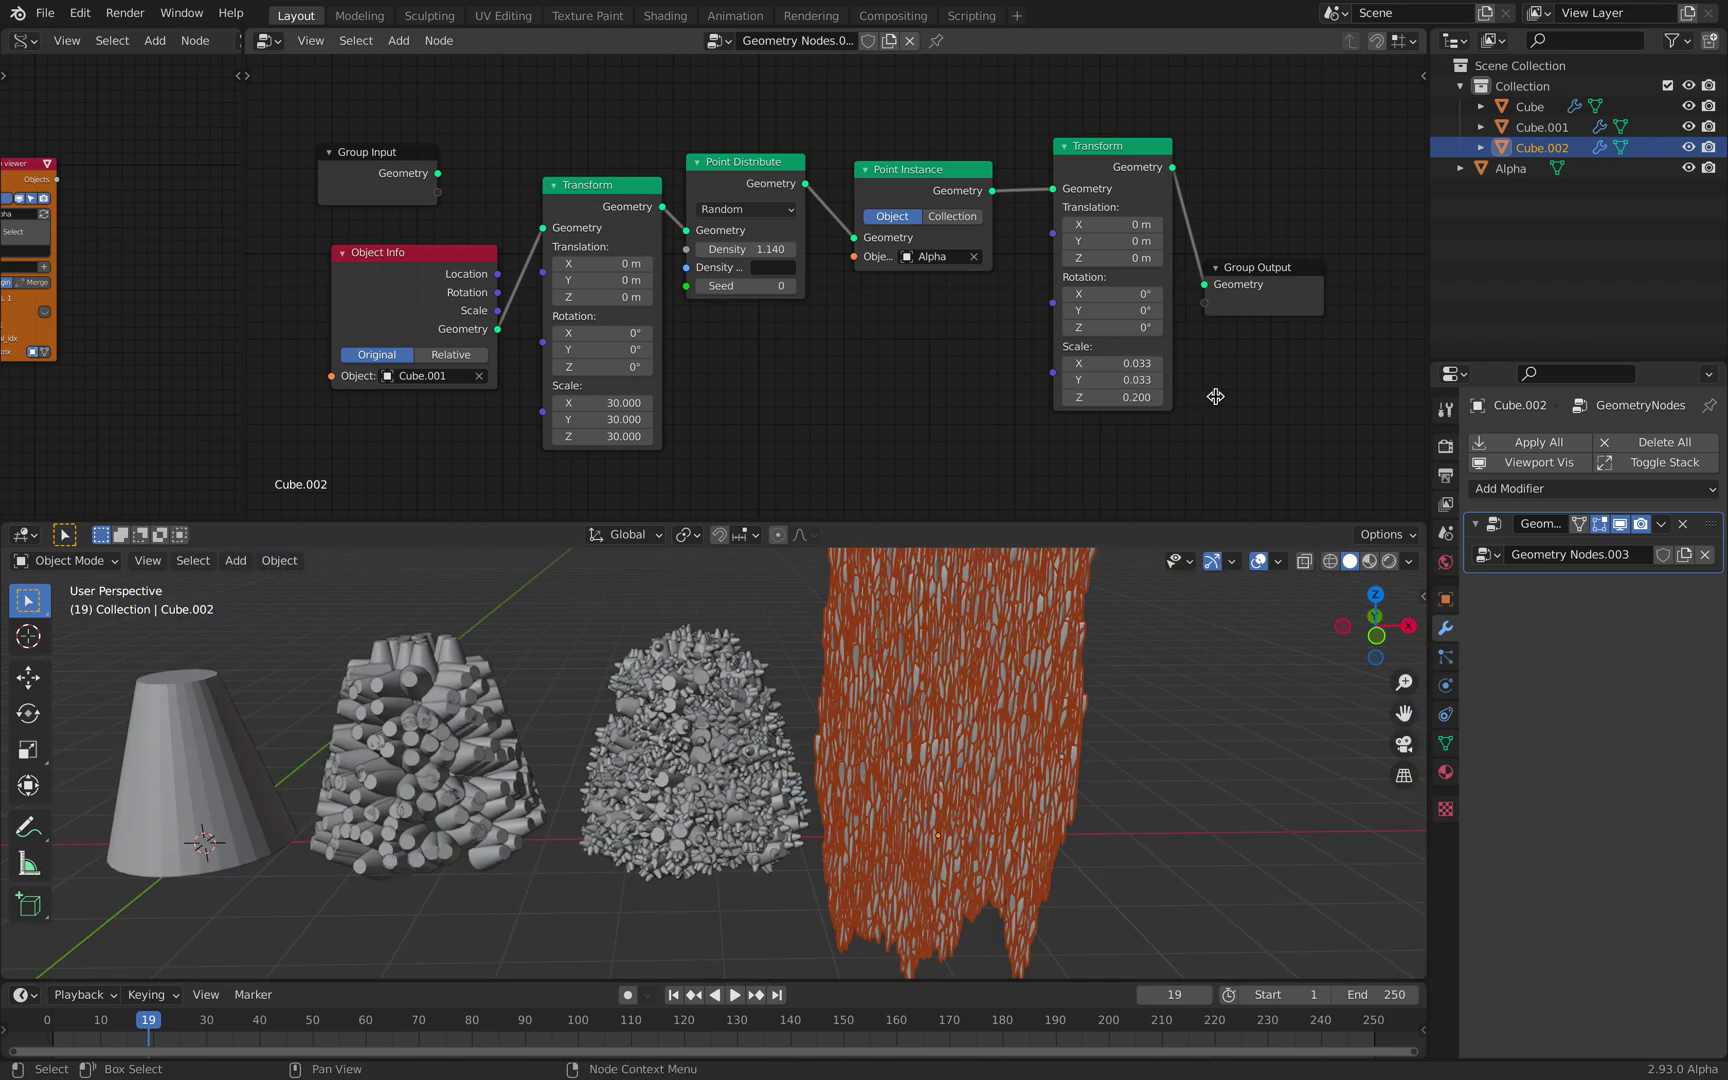
Step: Deselect Cube.002 and compare the instancing detail of the four objects in the 3D view
{"action": "left_click", "coordinate": [1145, 690]}
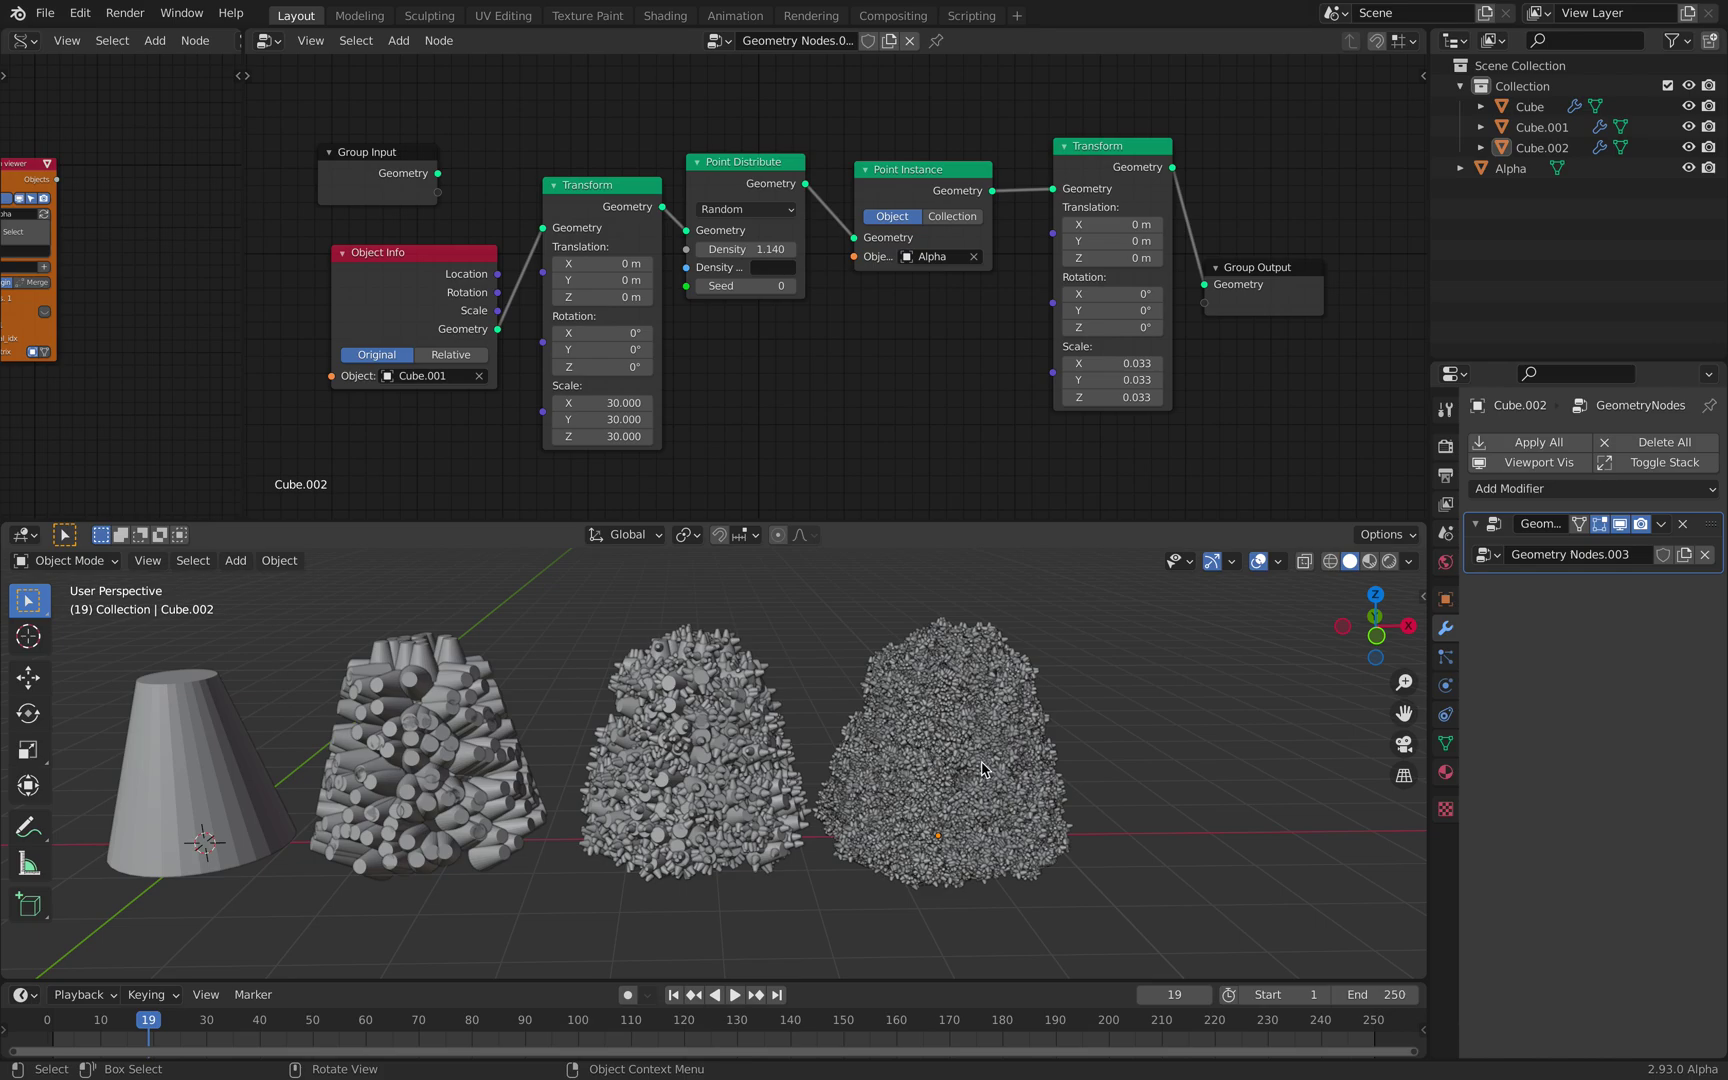
{"action": "scroll", "coordinate": [956, 737], "scroll_direction": "up", "scroll_amount": 2}
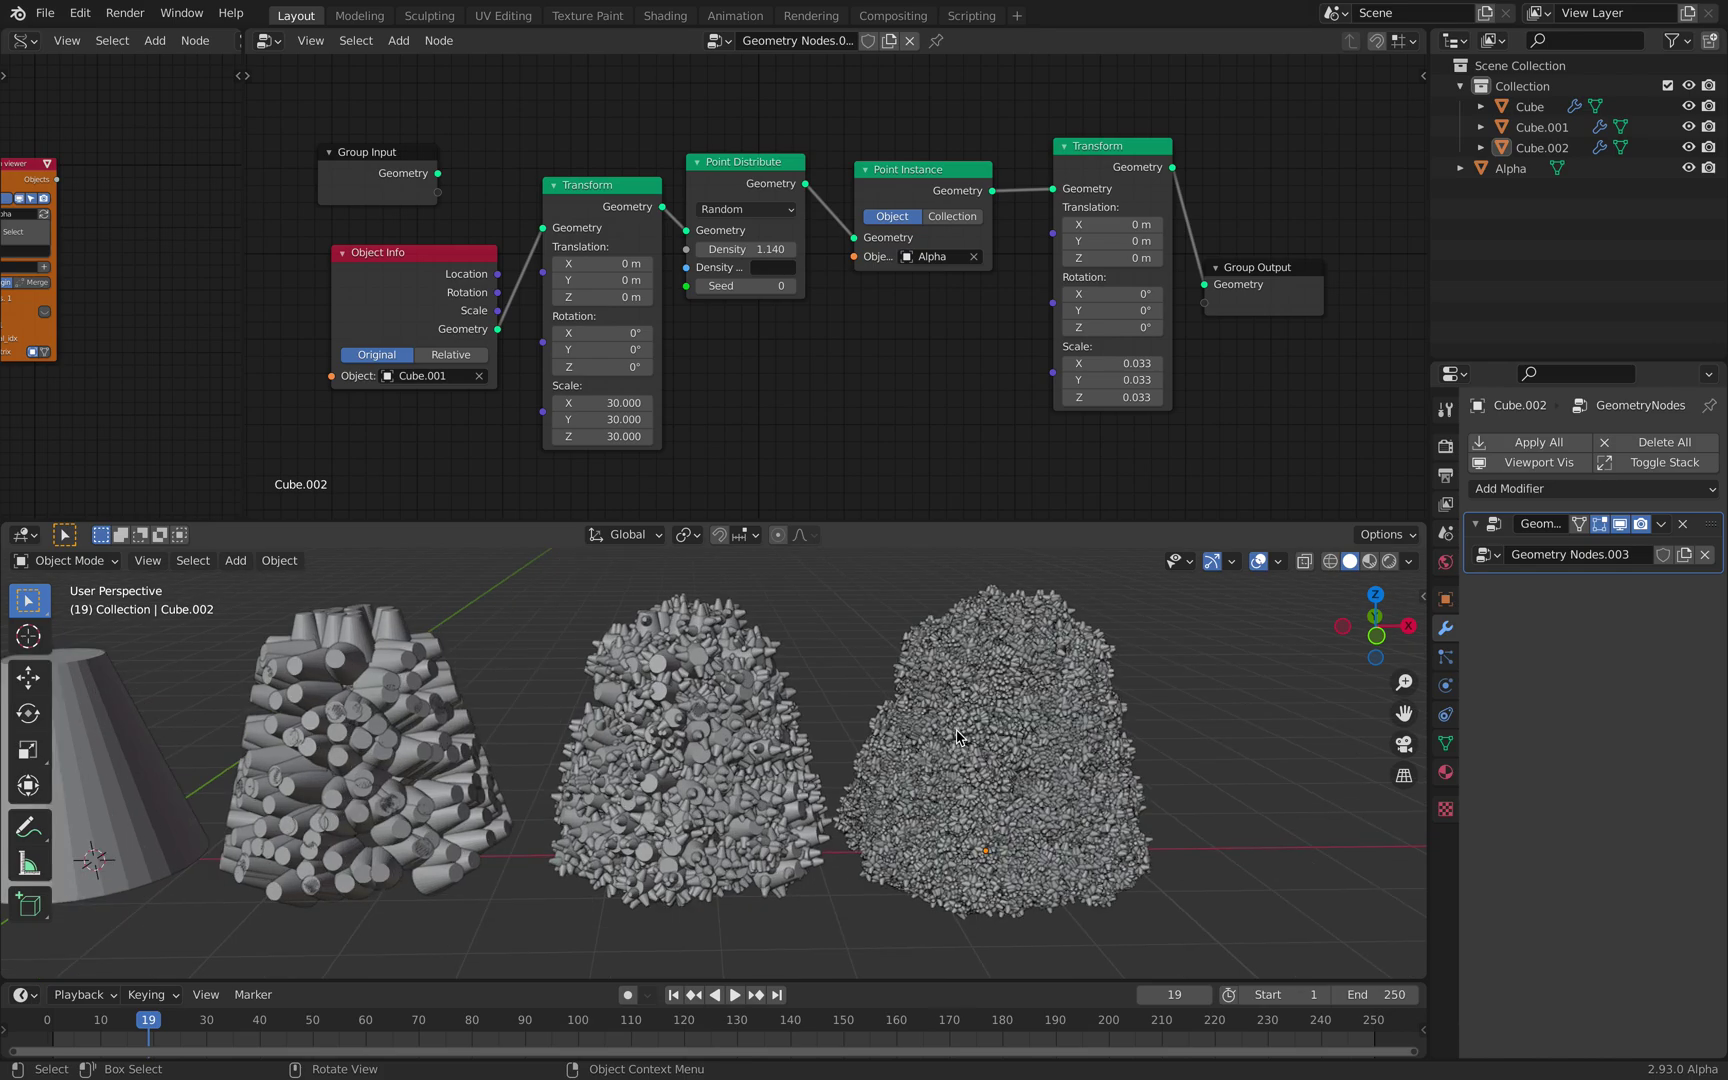
{"action": "scroll", "coordinate": [1160, 692], "scroll_direction": "up", "scroll_amount": 1}
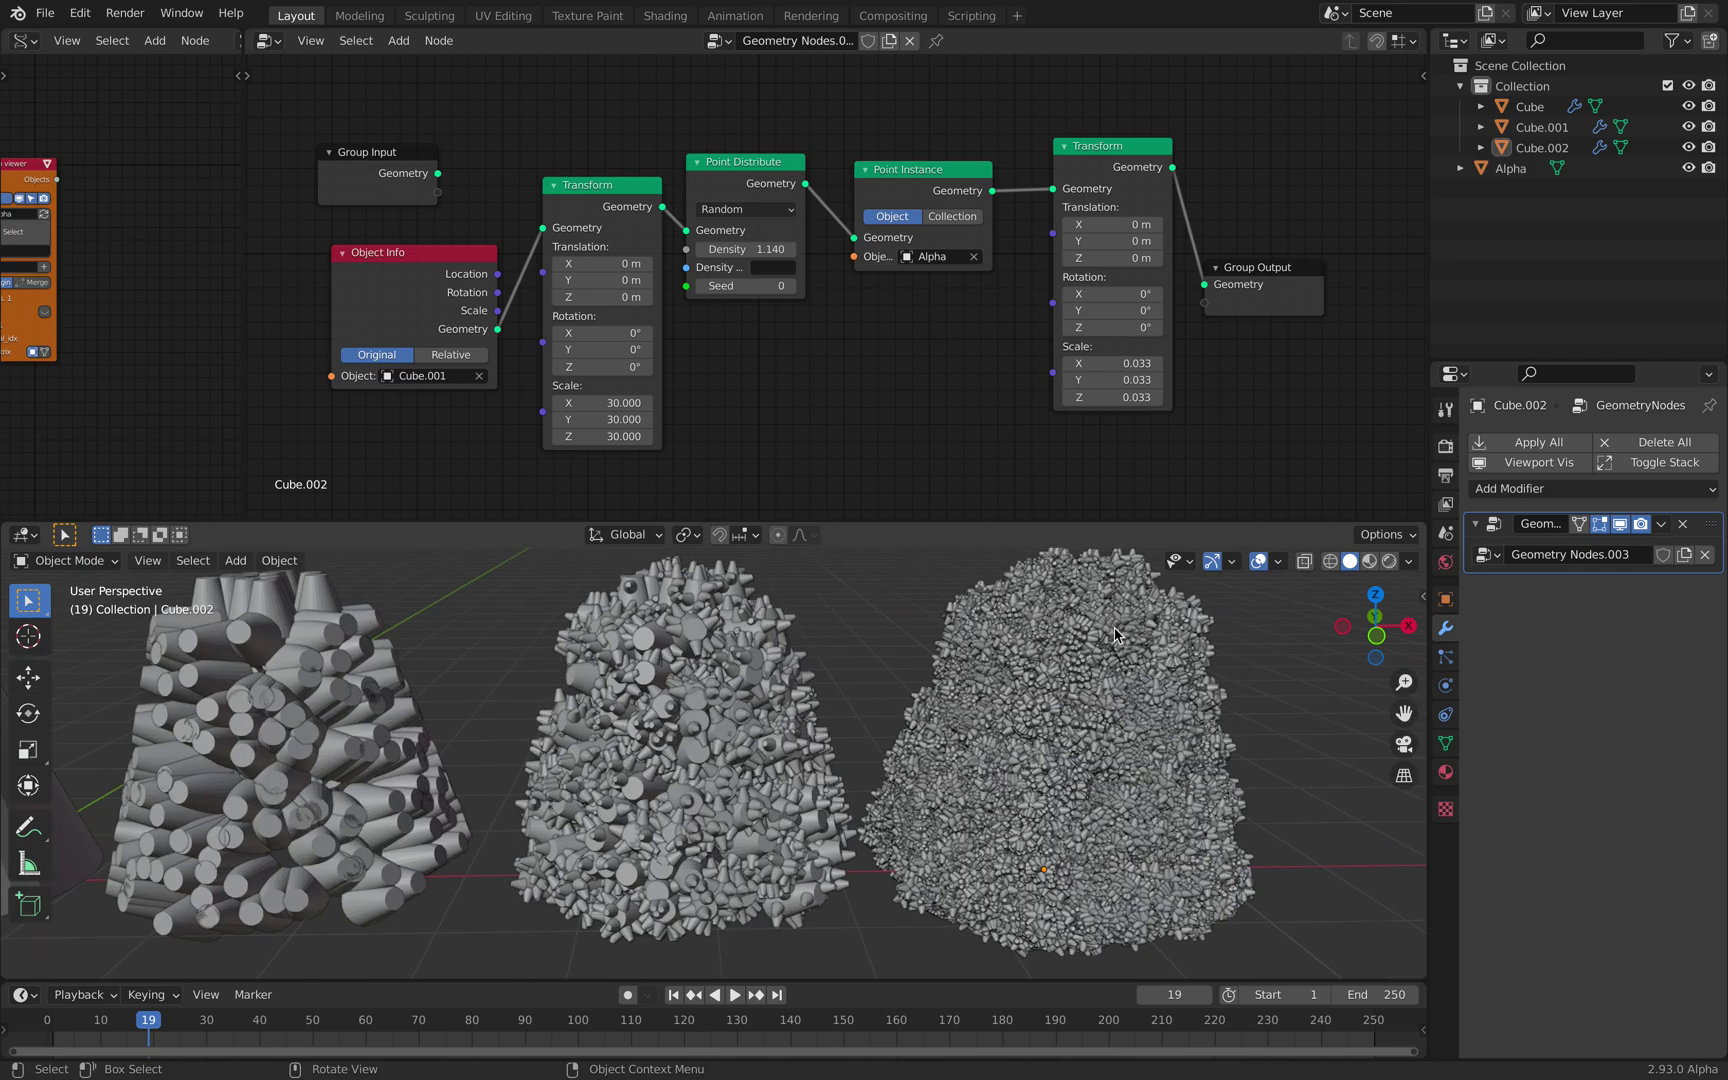
{"action": "scroll", "coordinate": [920, 762], "scroll_direction": "down", "scroll_amount": 1}
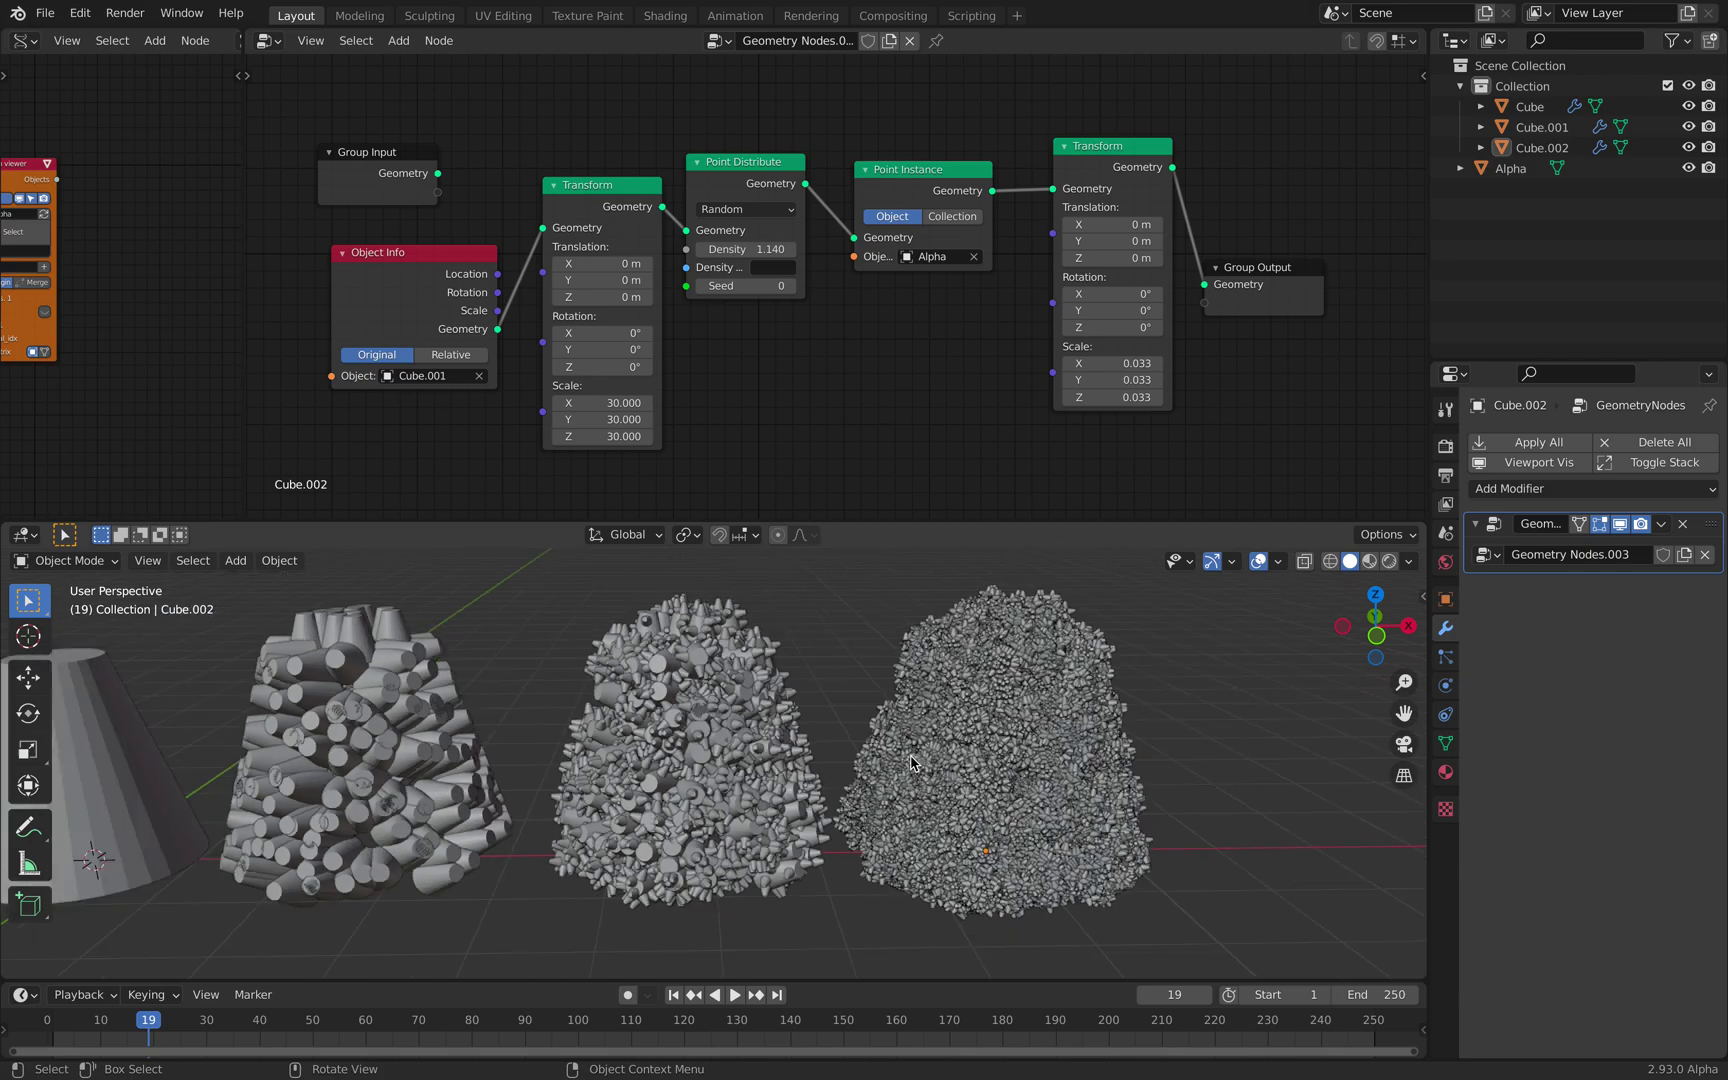
{"action": "scroll", "coordinate": [1110, 758], "scroll_direction": "down", "scroll_amount": 2}
{"action": "middle_click_drag", "start_coordinate": [906, 755], "coordinate": [1042, 736], "text": "shift"}
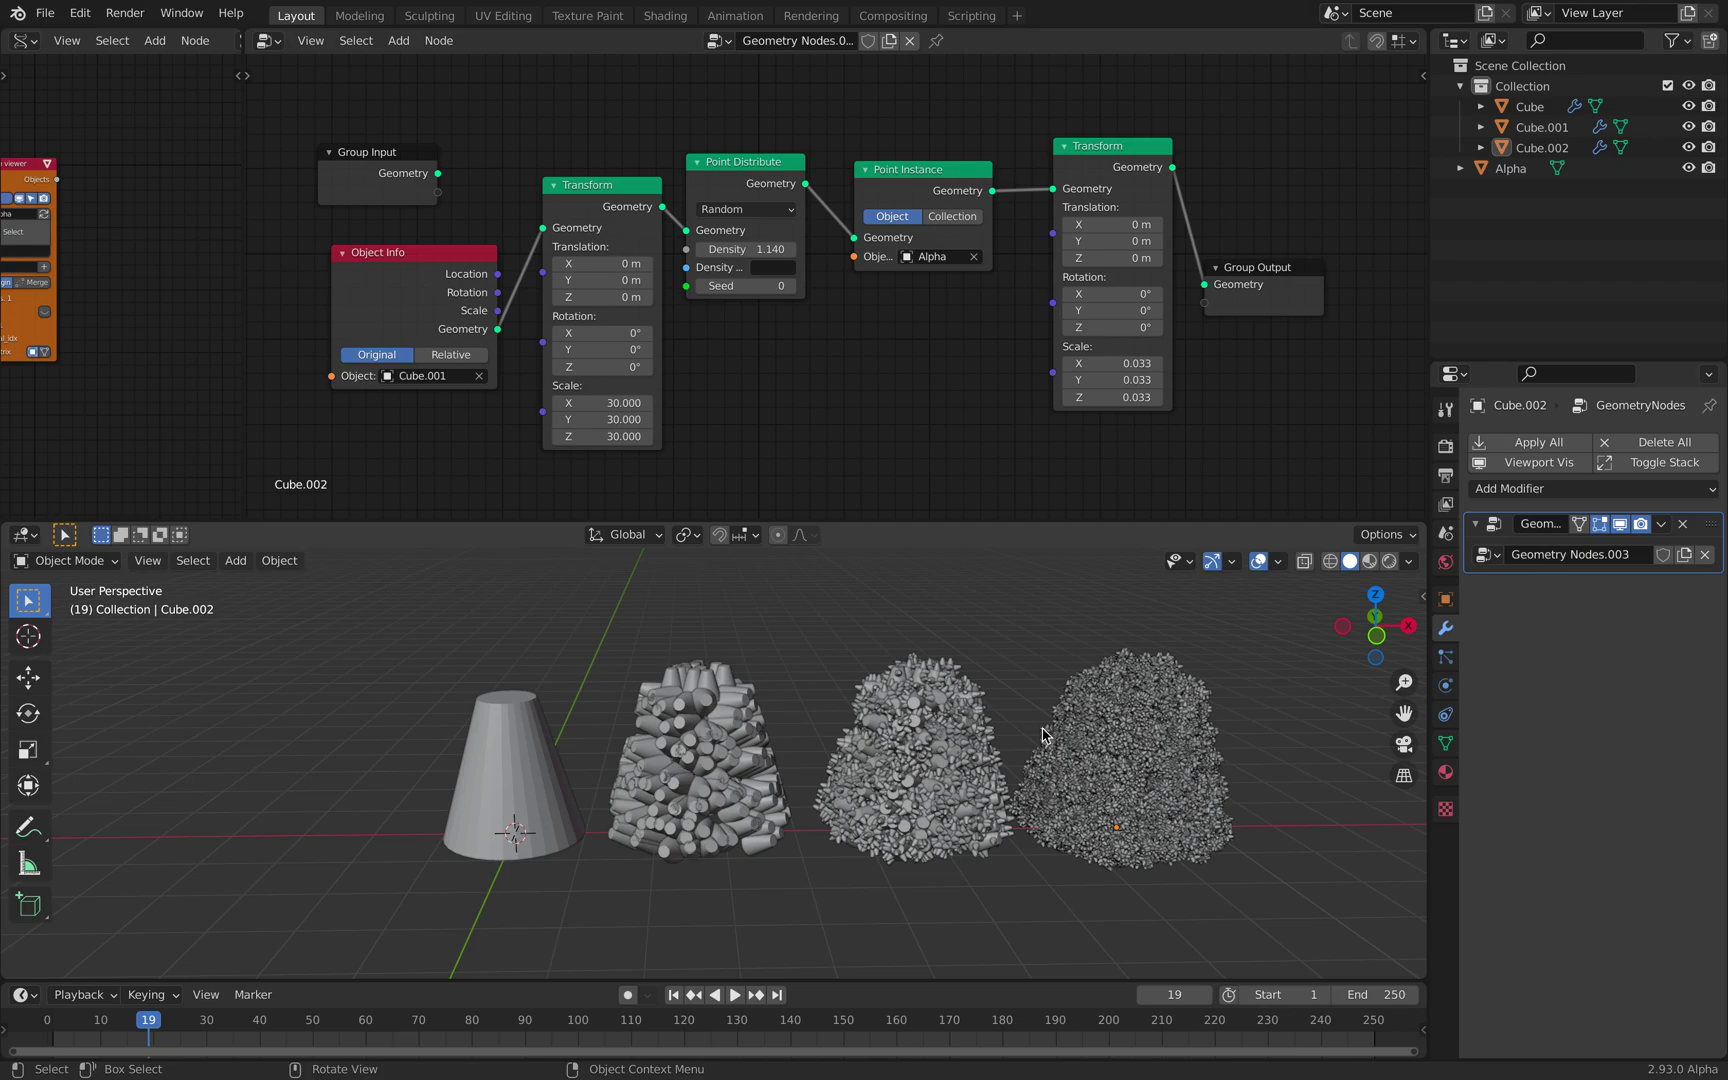
{"action": "scroll", "coordinate": [911, 730], "scroll_direction": "up", "scroll_amount": 1}
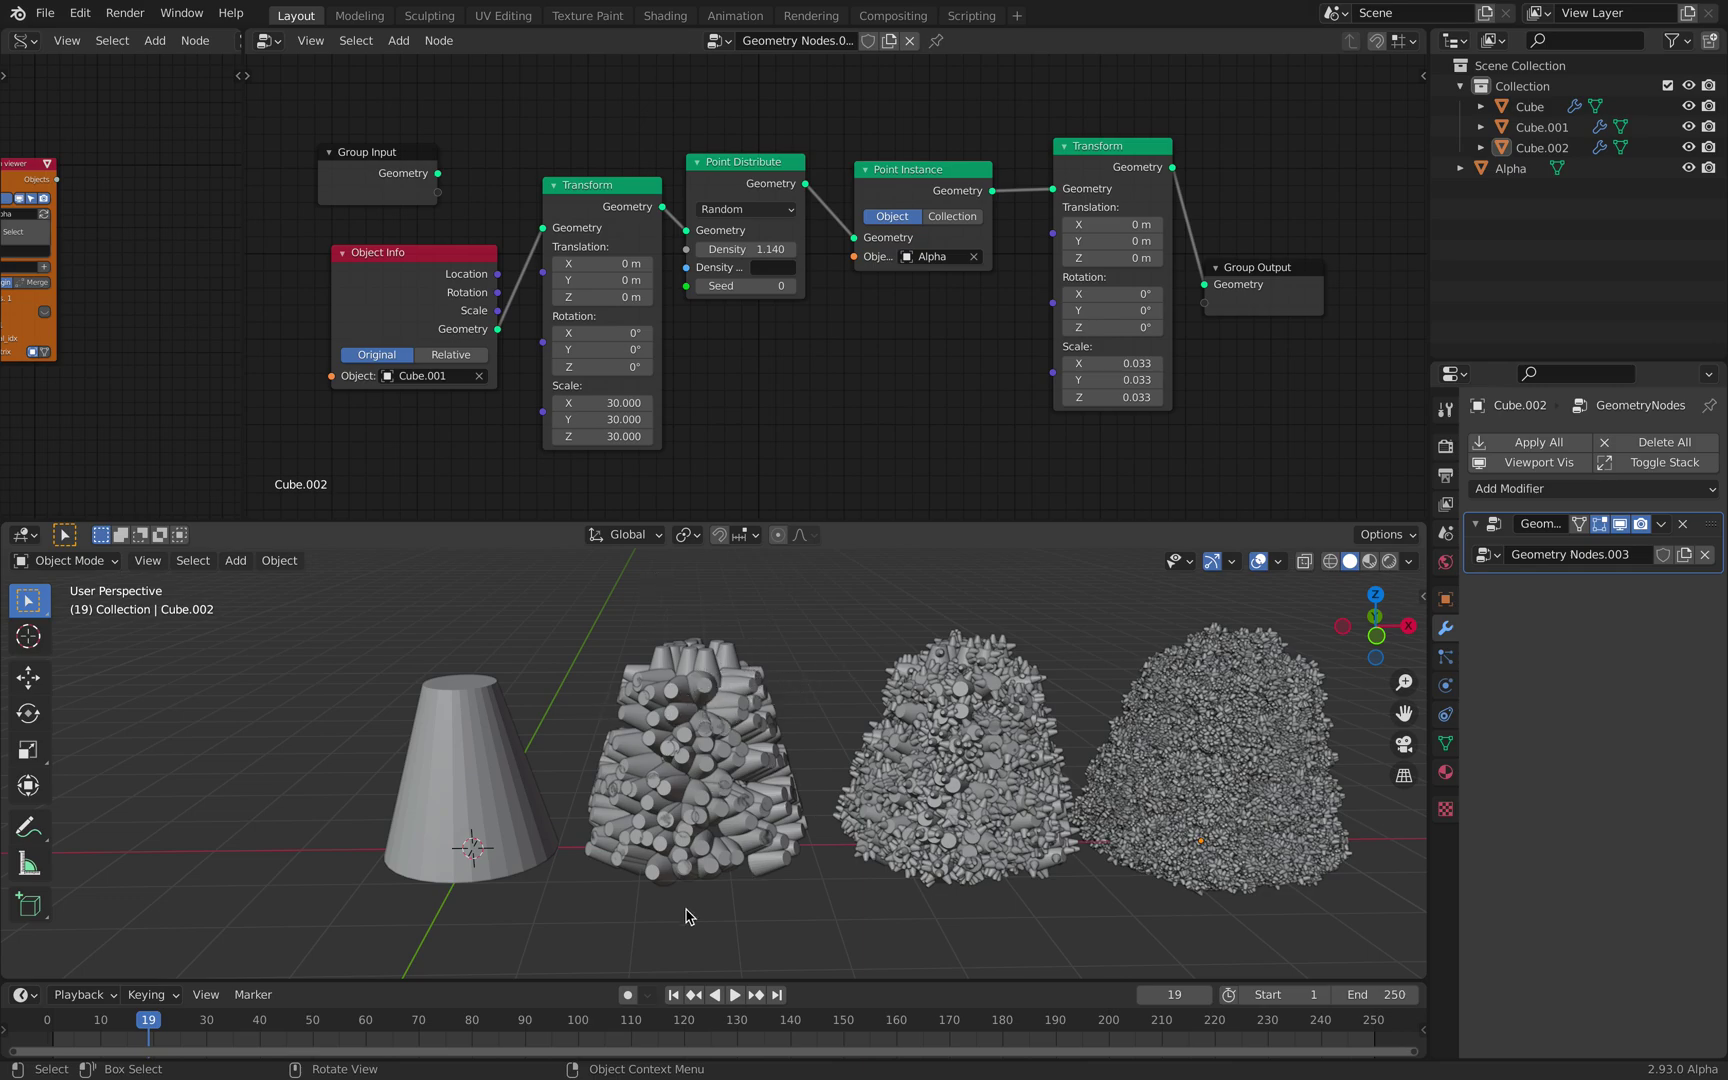
{"action": "middle_click_drag", "start_coordinate": [772, 433], "coordinate": [781, 432]}
Step: Select the object Cube to bring up its Geometry Nodes tree, and save the file
{"action": "left_click", "coordinate": [713, 722]}
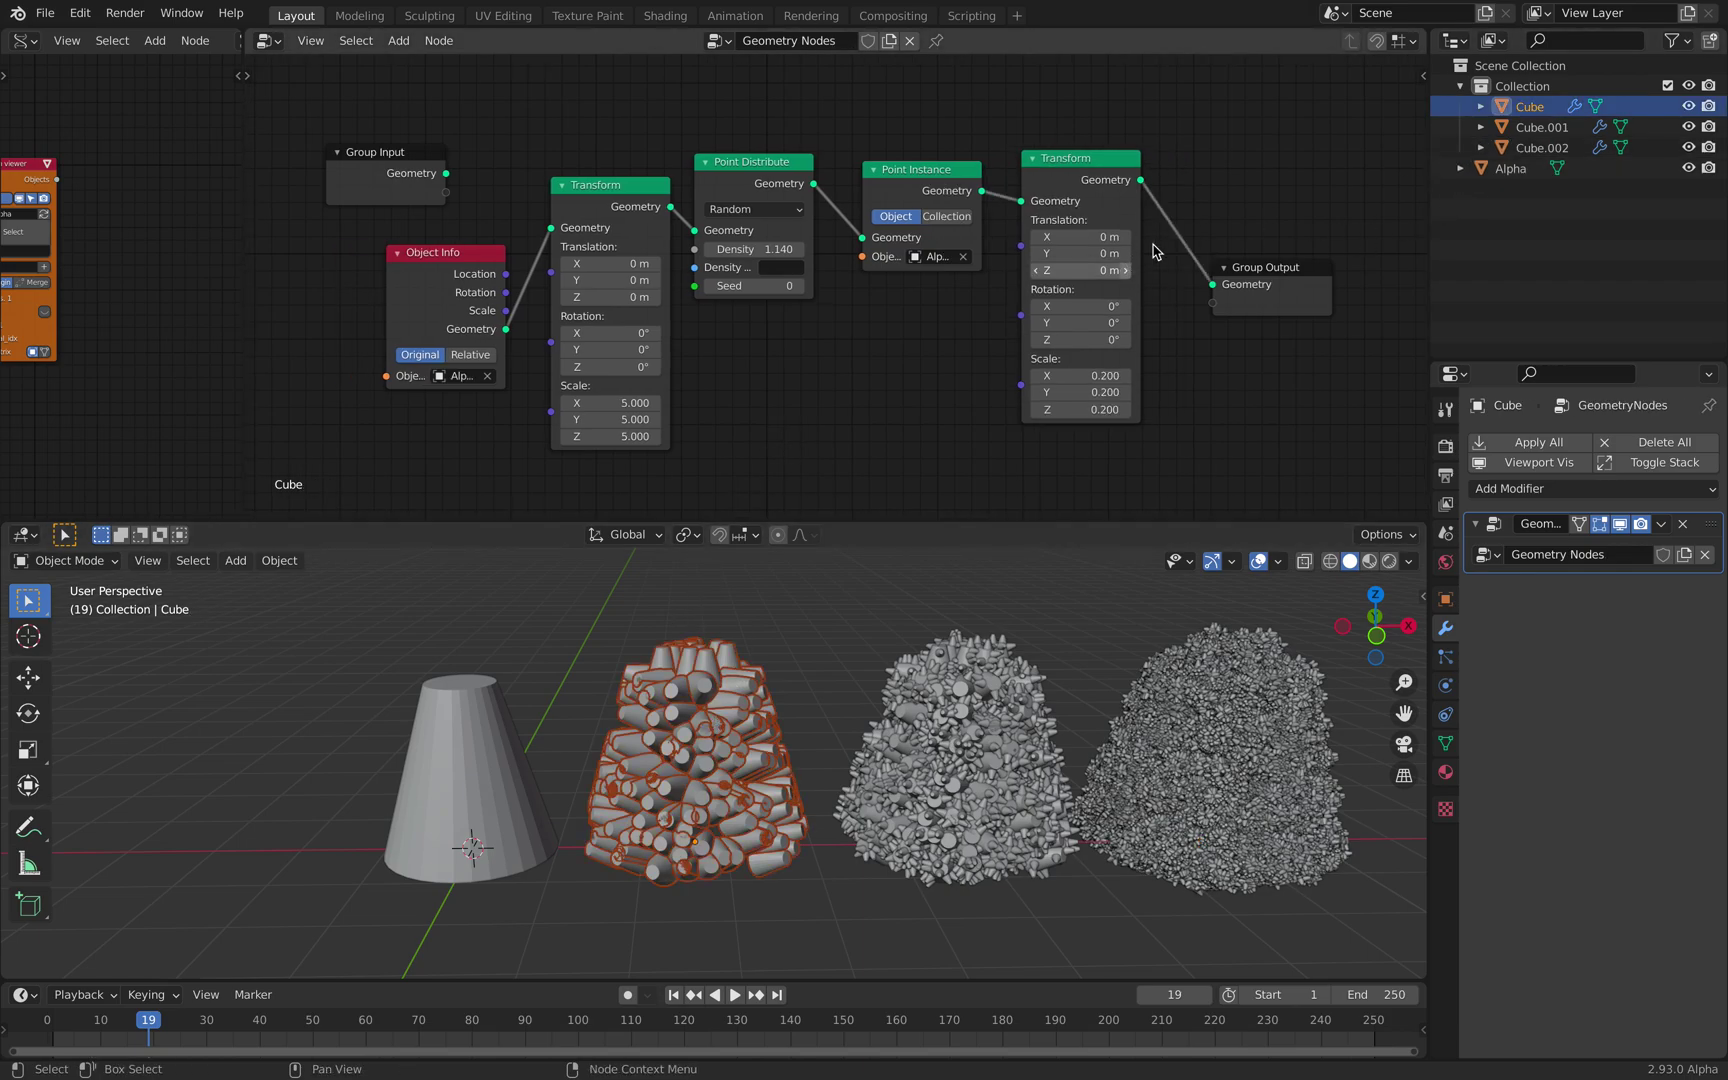
{"action": "middle_click_drag", "start_coordinate": [288, 172], "coordinate": [245, 168]}
{"action": "key", "text": "ctrl+s"}
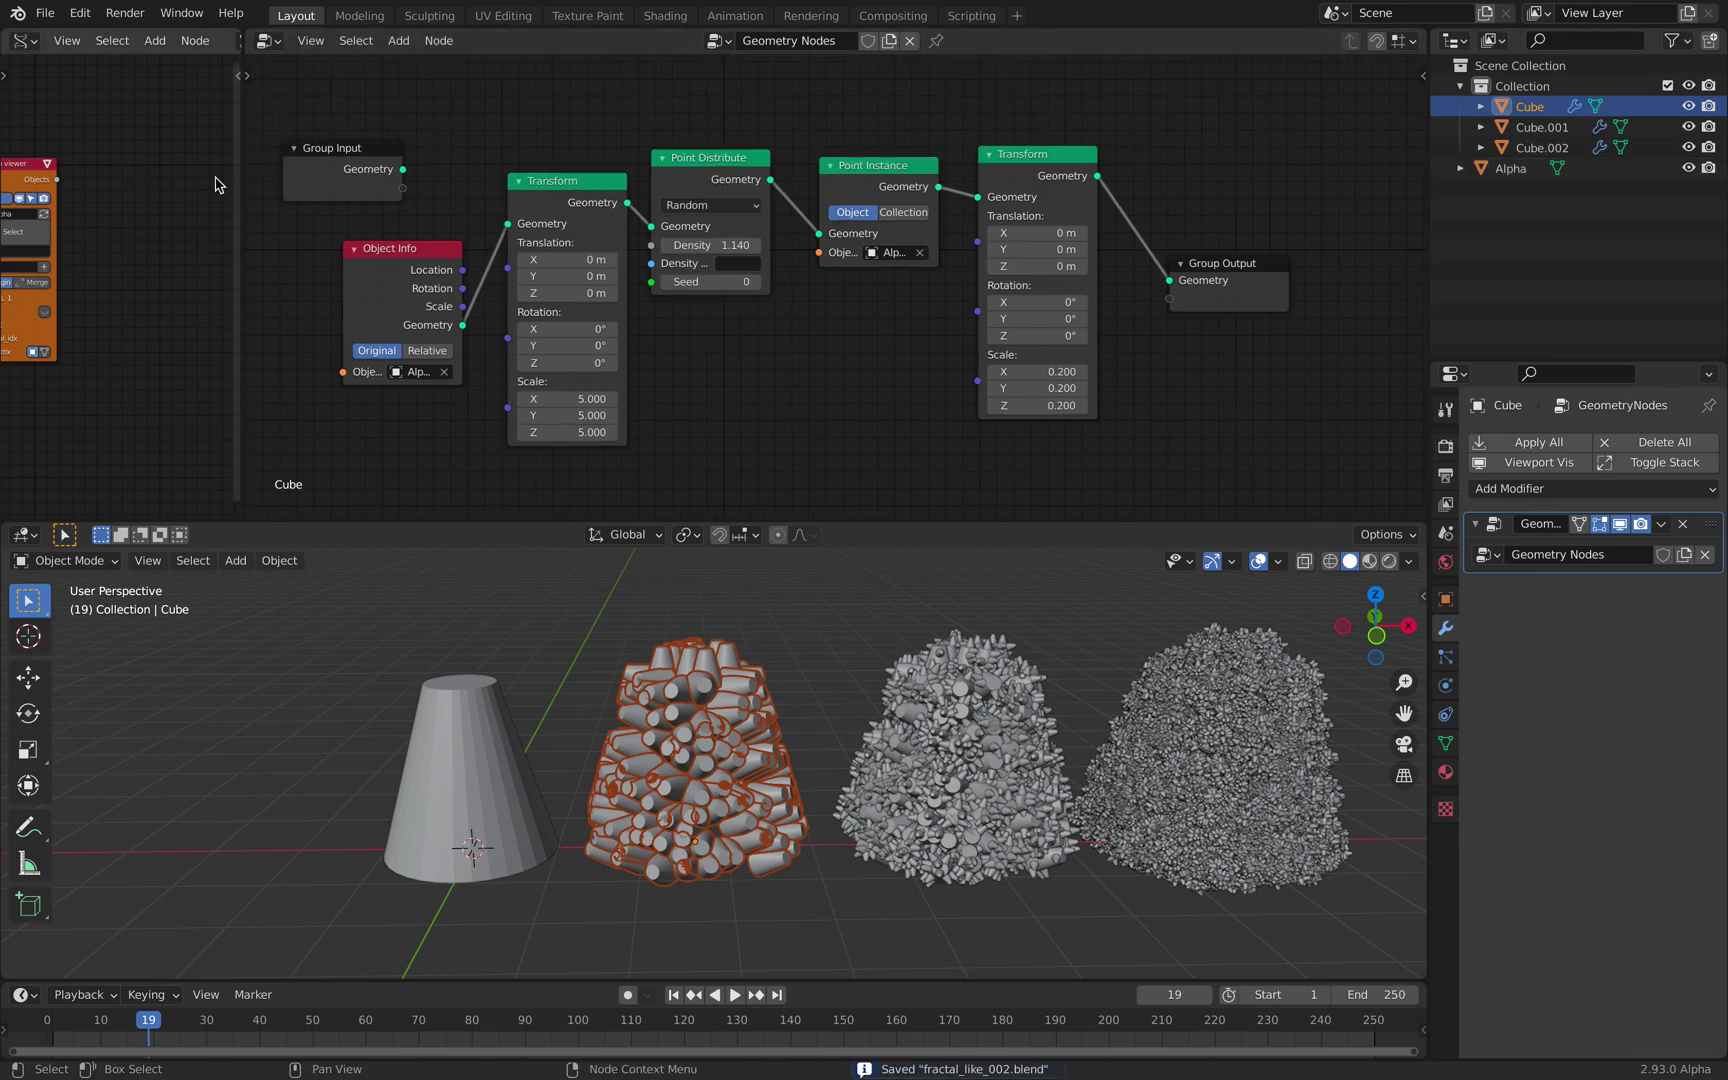
Step: Widen the editor holding the Cylinder and Mesh viewer nodes and set the Cylinder's Radius B to 2
{"action": "left_click_drag", "start_coordinate": [237, 170], "coordinate": [487, 174]}
{"action": "scroll", "coordinate": [165, 211], "scroll_direction": "up", "scroll_amount": 4}
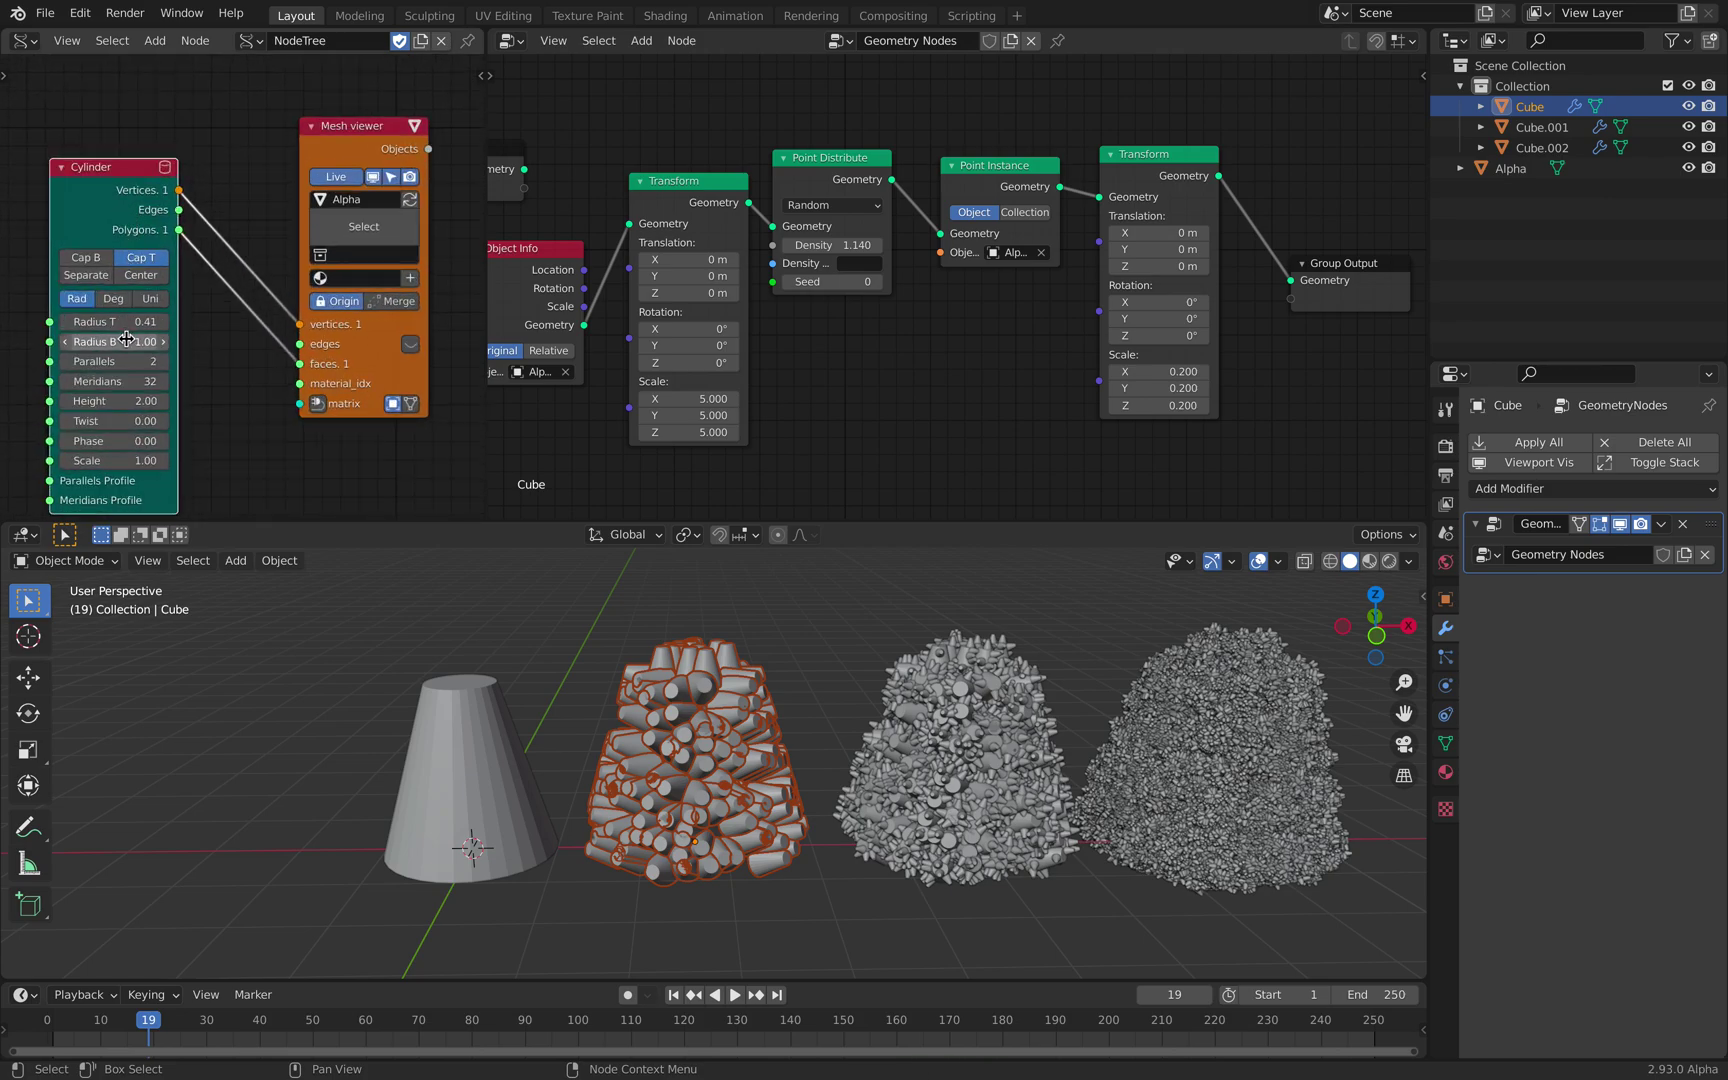
{"action": "left_click", "coordinate": [112, 341]}
{"action": "type", "text": "2"}
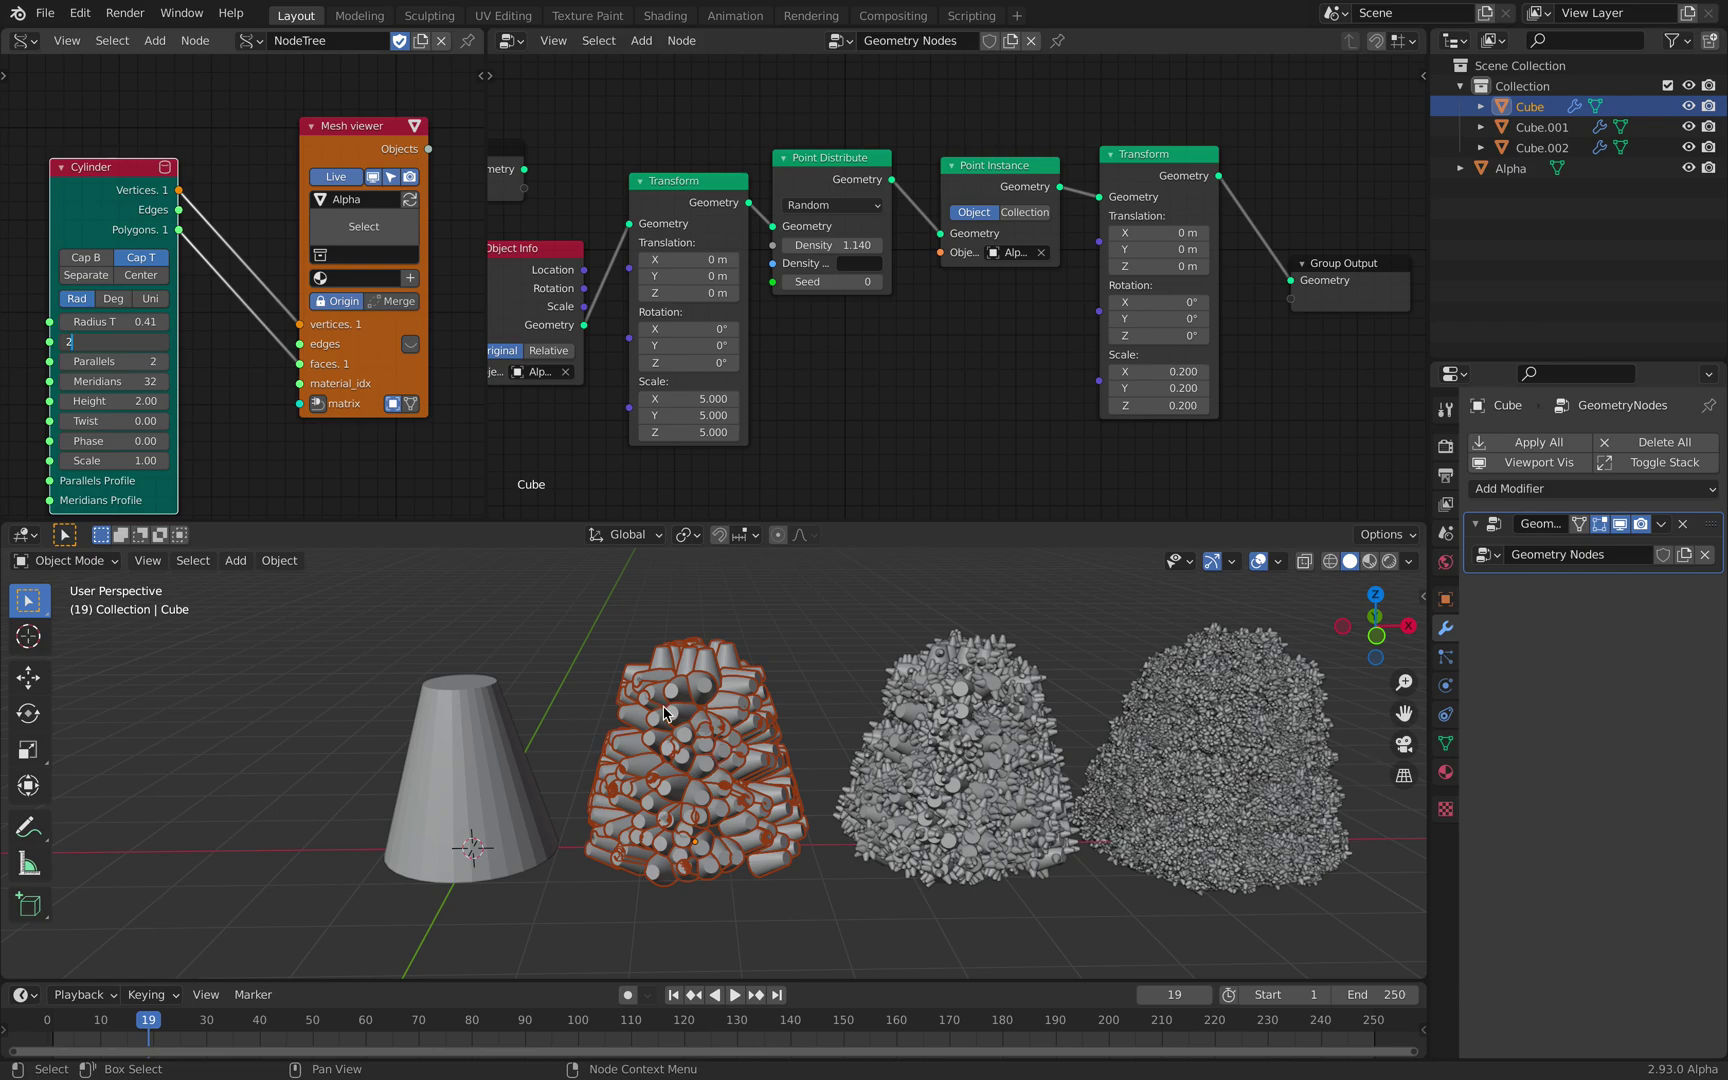
{"action": "key", "text": "Return"}
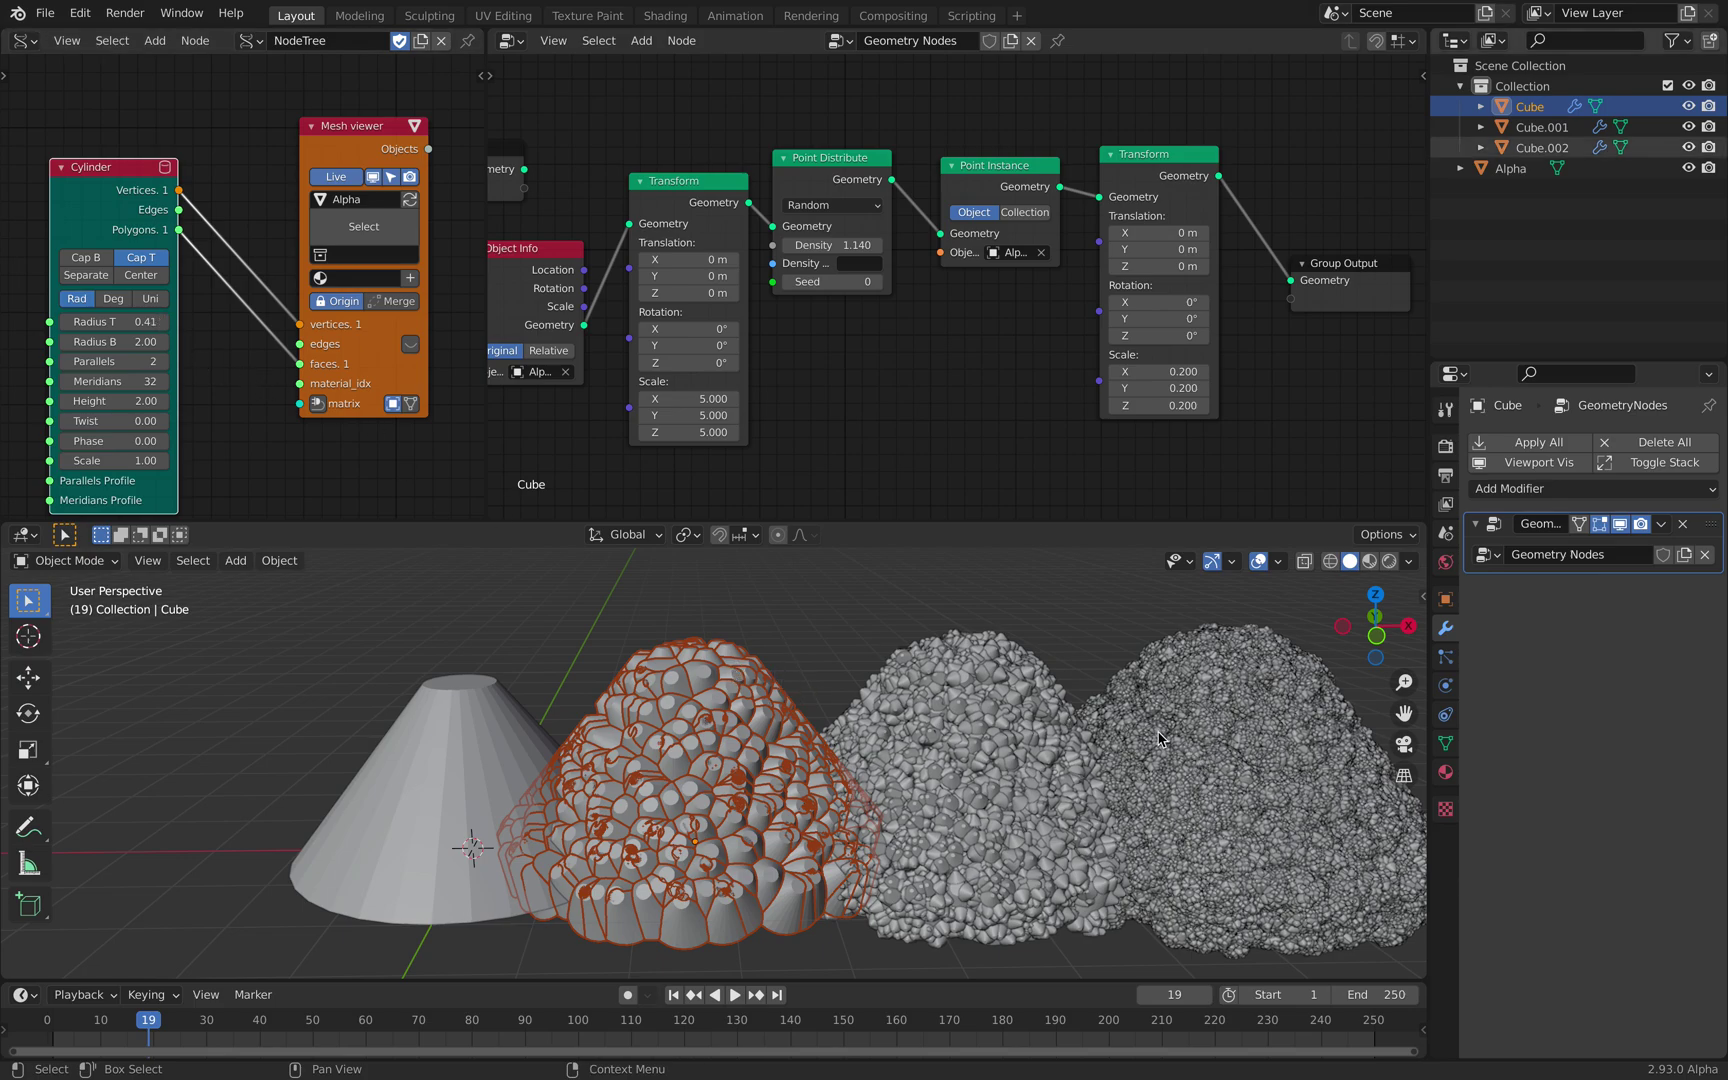
Step: Try 312 Meridians on the Cylinder node
{"action": "left_click", "coordinate": [133, 379]}
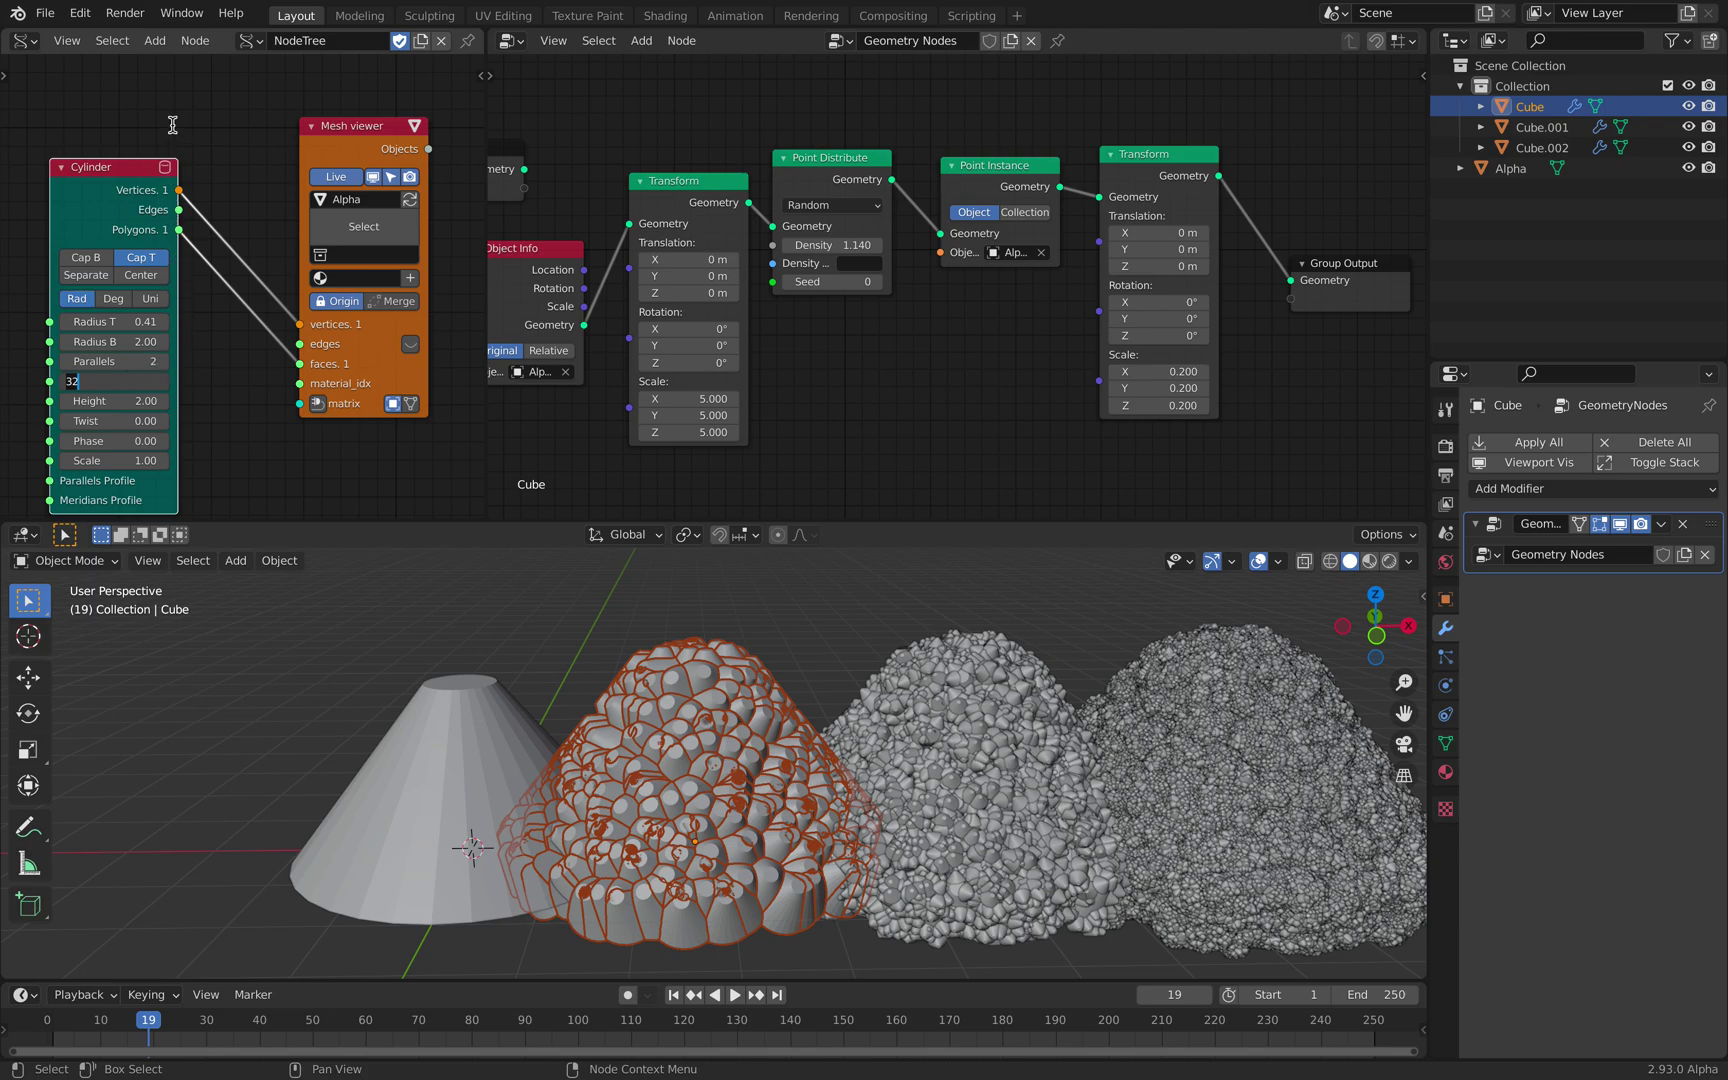
{"action": "type", "text": "312"}
{"action": "key", "text": "Return"}
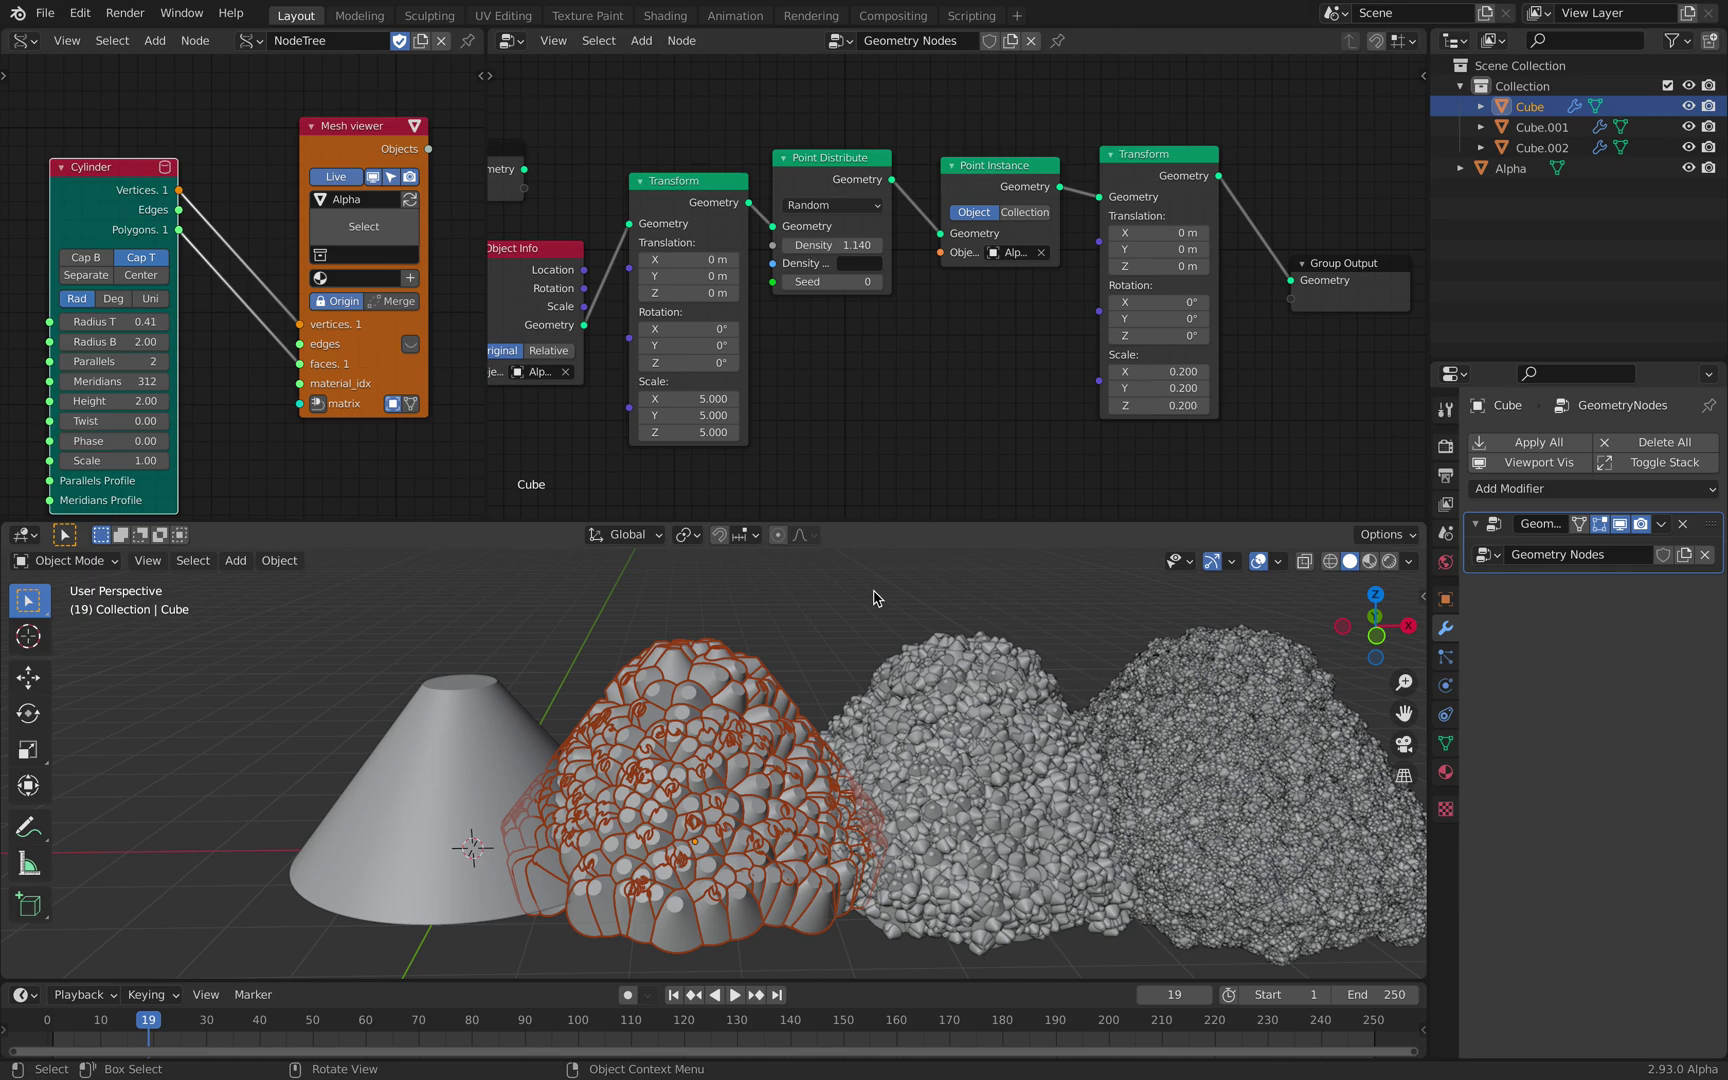
Step: Reduce the Cylinder node's Meridians to 8 for a faceted base shape
{"action": "left_click", "coordinate": [112, 380]}
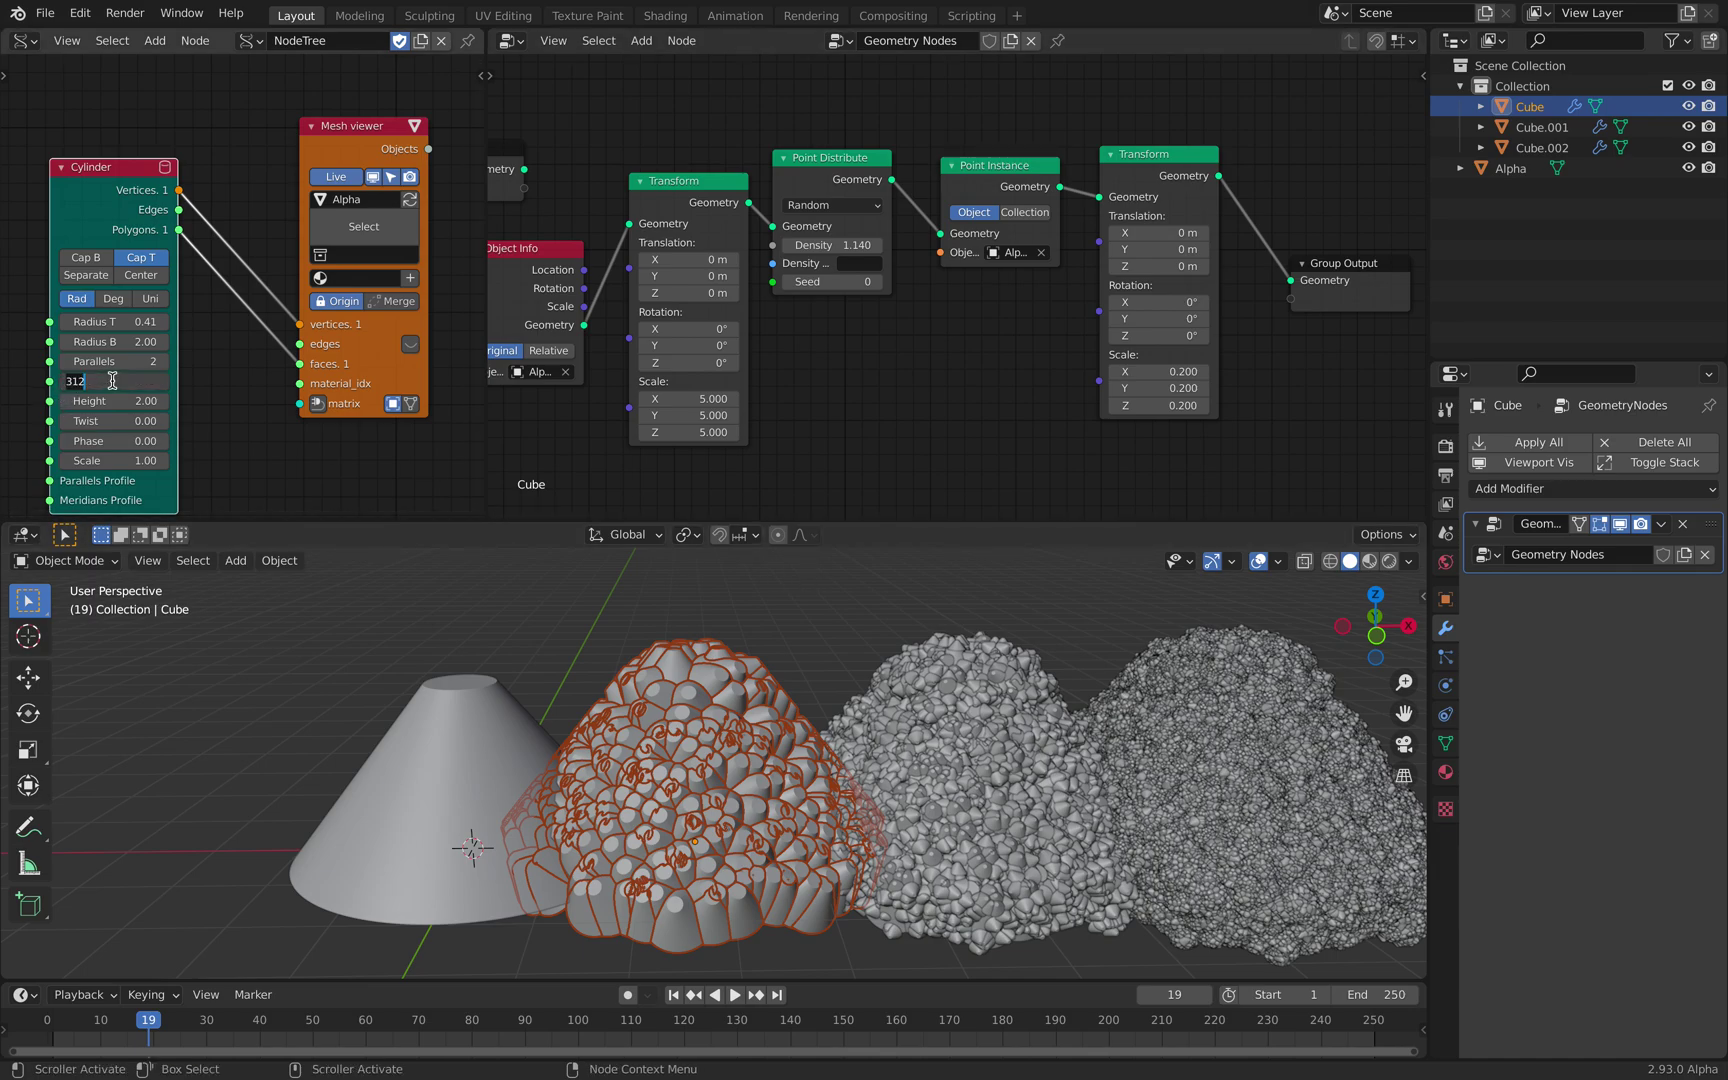
{"action": "type", "text": "8"}
{"action": "key", "text": "Return"}
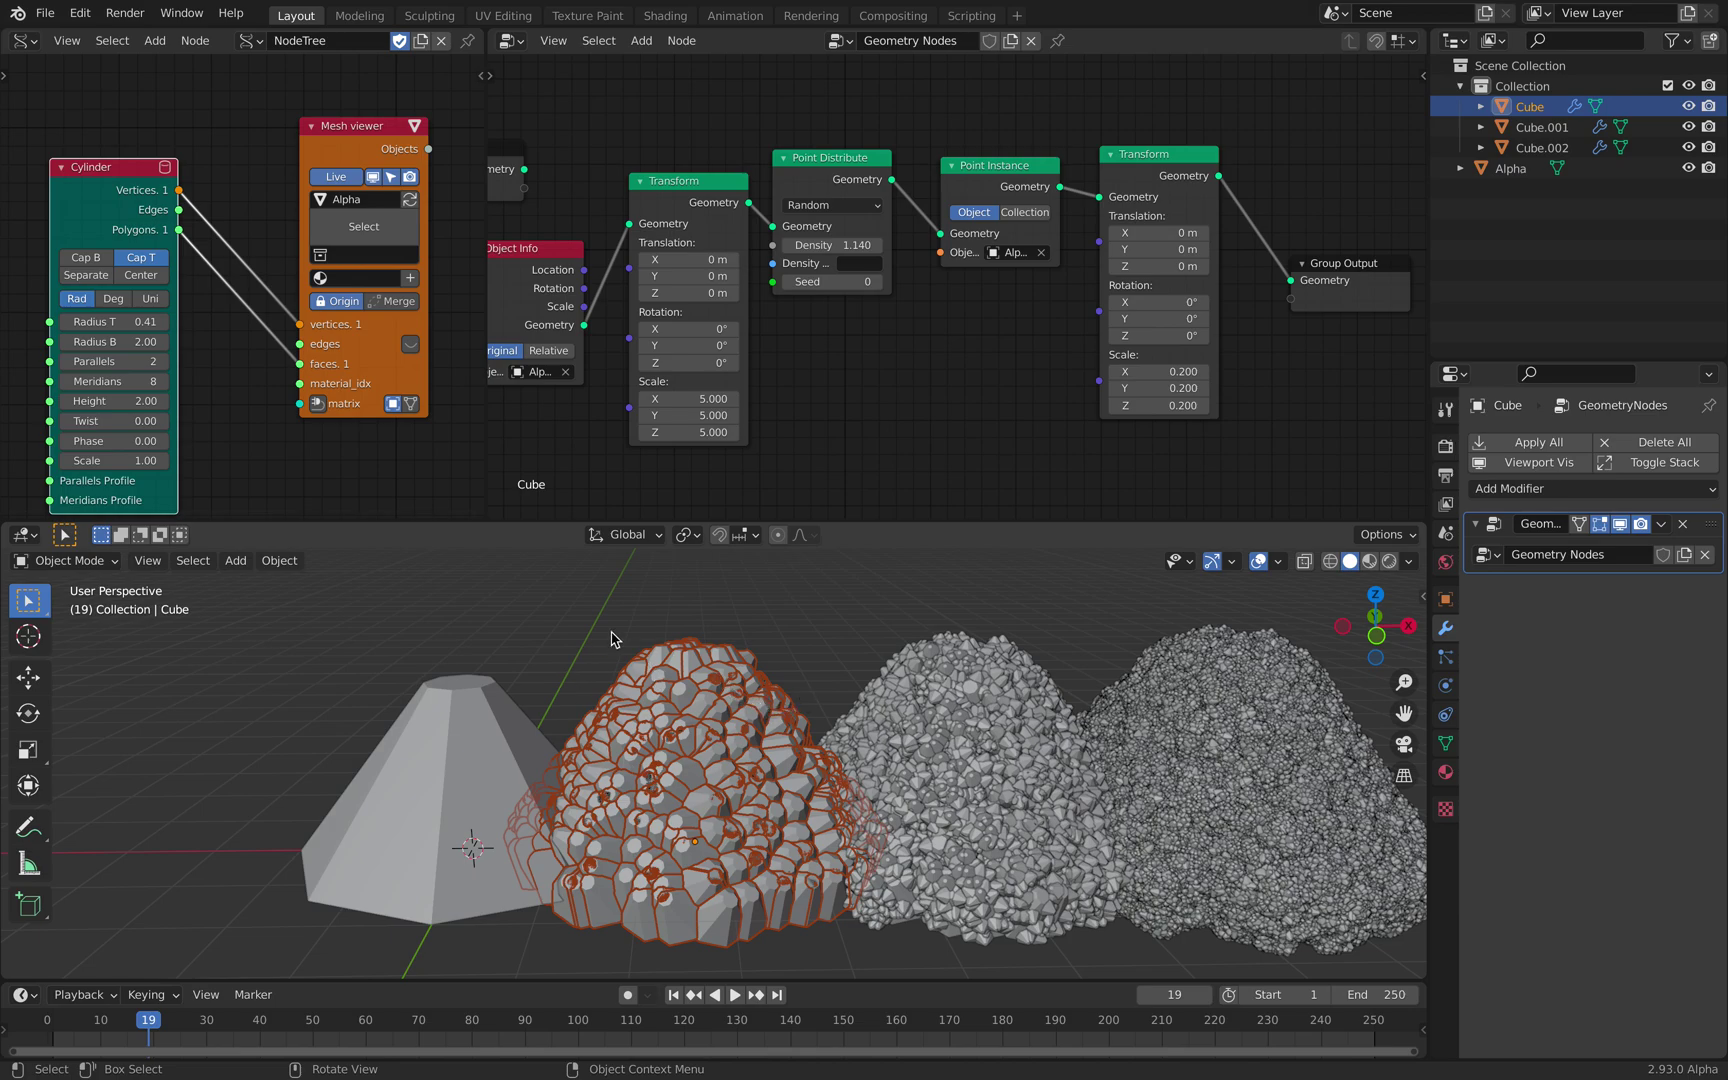
{"action": "middle_click_drag", "start_coordinate": [613, 639], "coordinate": [666, 716]}
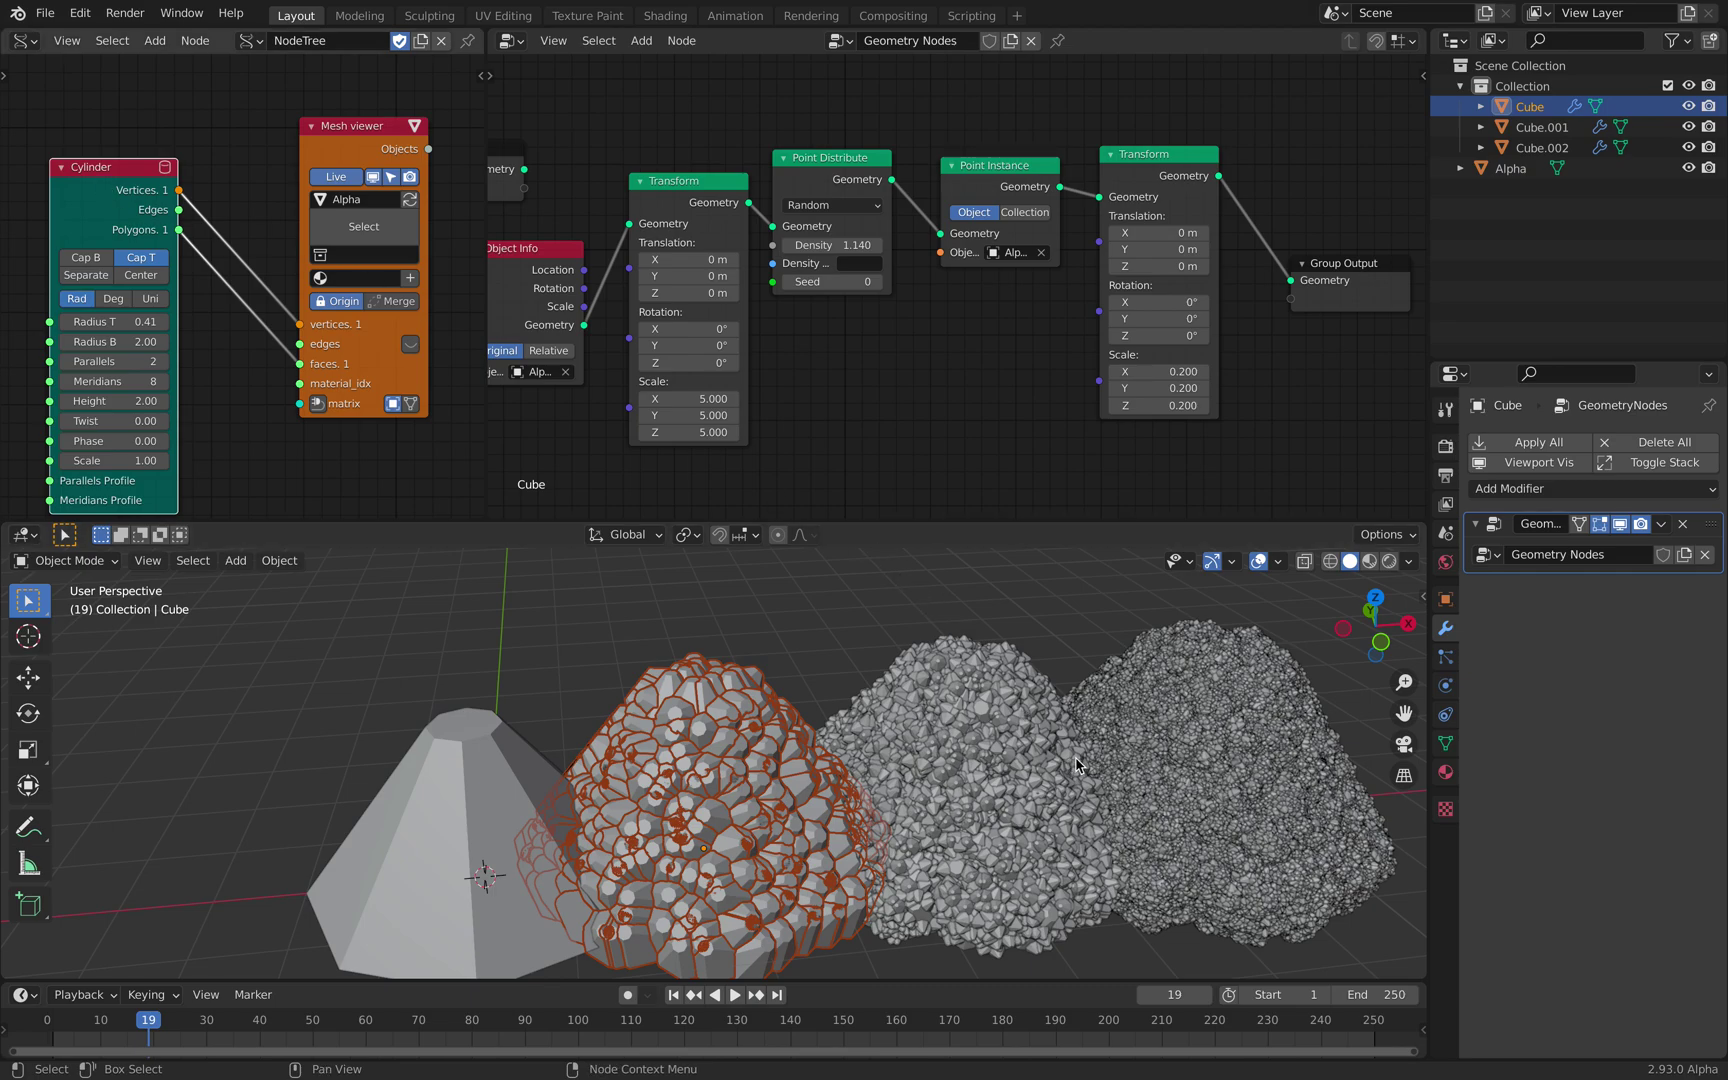
Step: Set the Density of Cube's Point Distribute node to 0.2
{"action": "key", "text": "ctrl+z"}
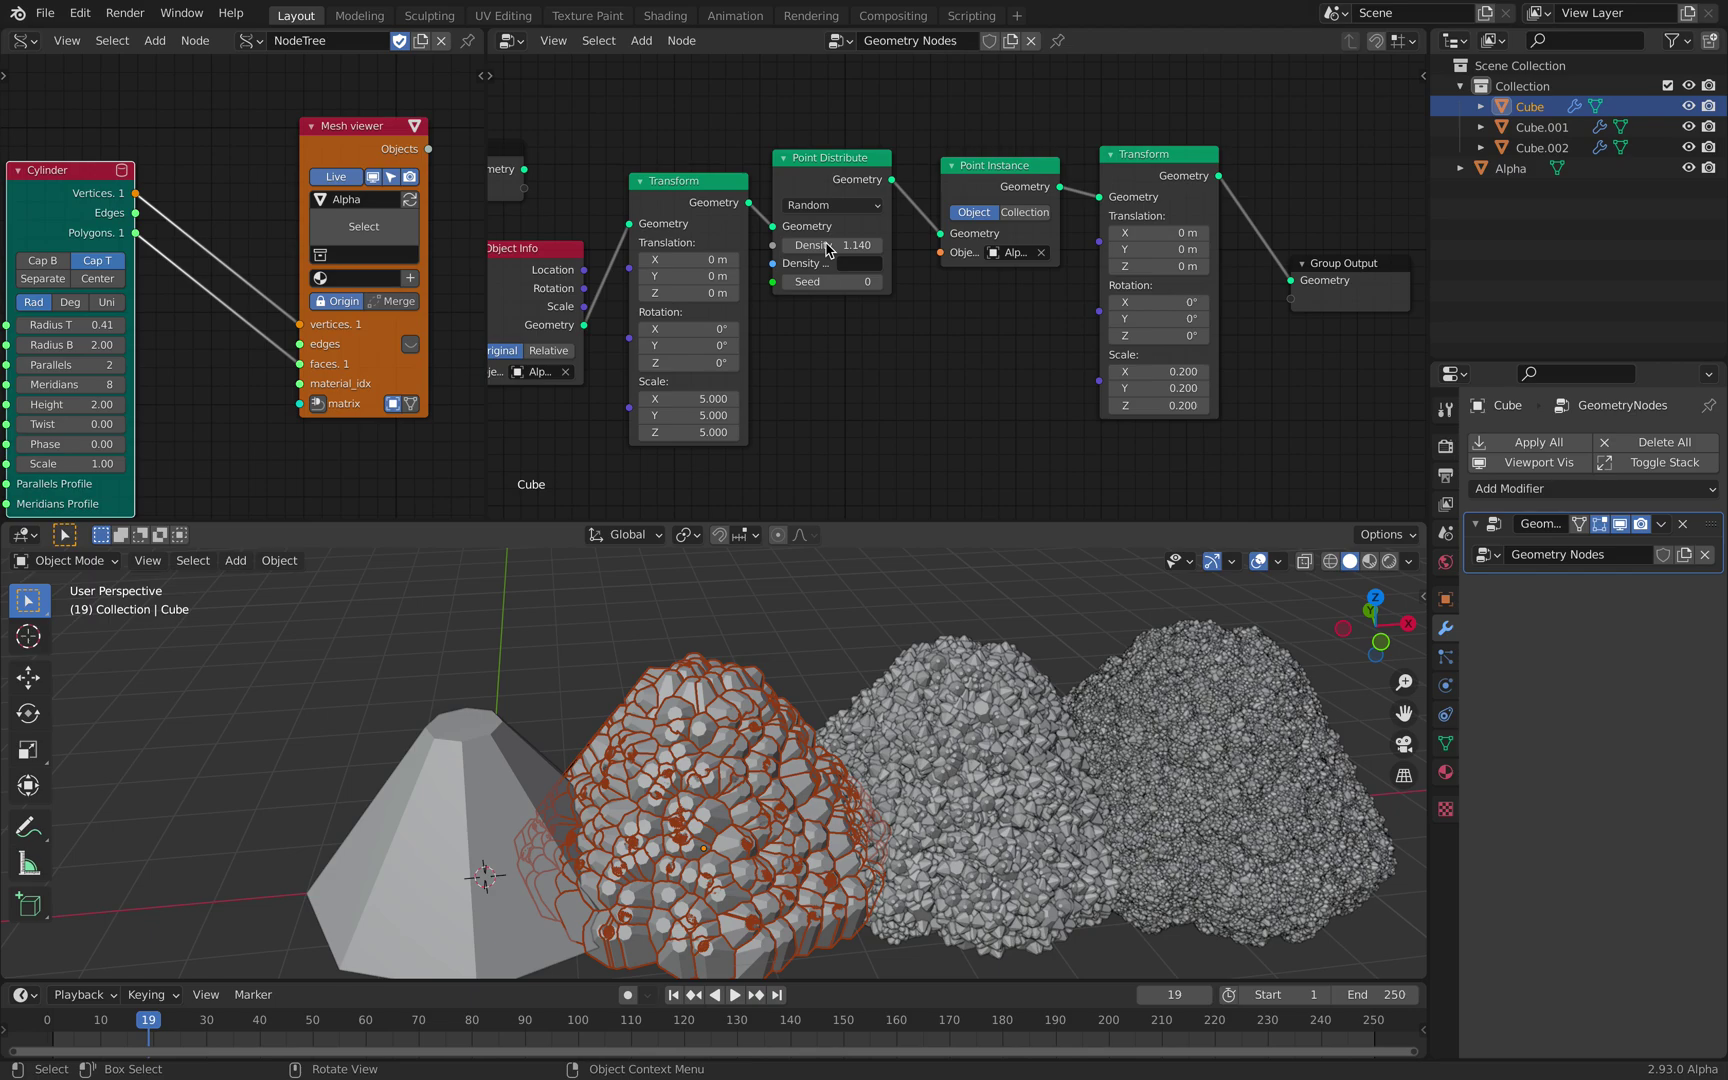
{"action": "key", "text": "ctrl+z"}
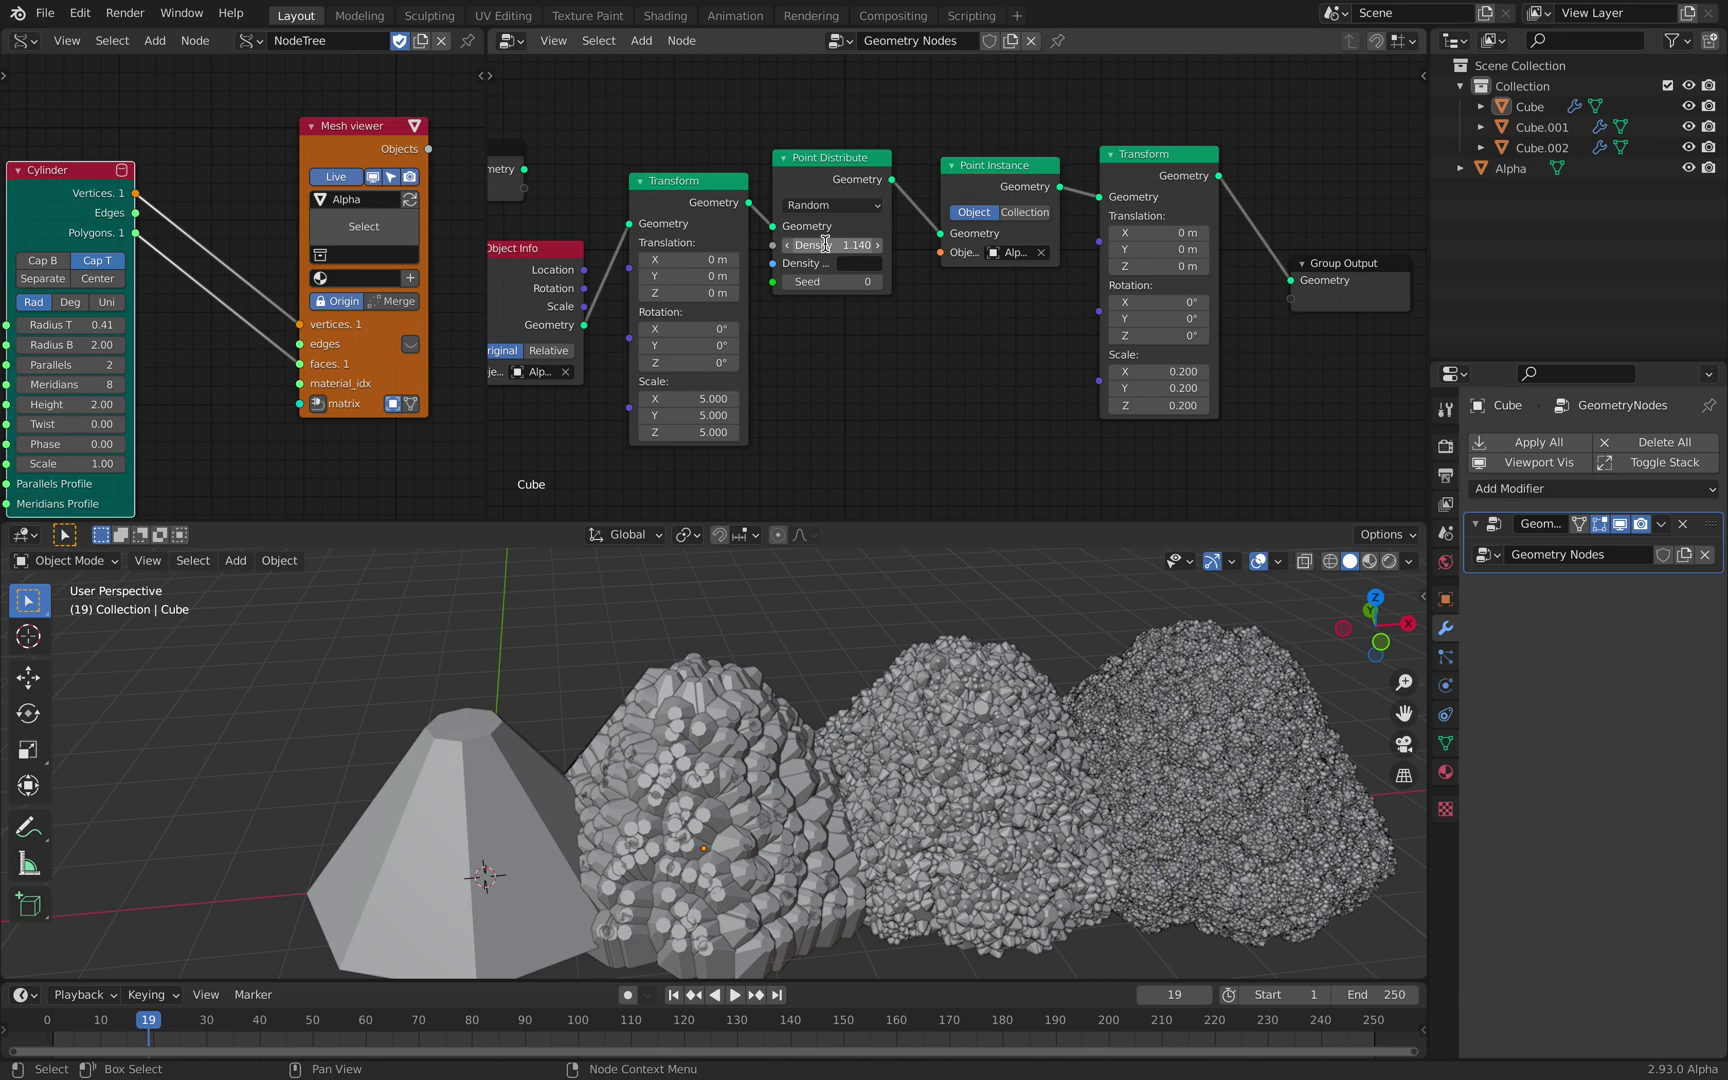
{"action": "left_click", "coordinate": [825, 245]}
{"action": "type", "text": "0.2"}
{"action": "key", "text": "Return"}
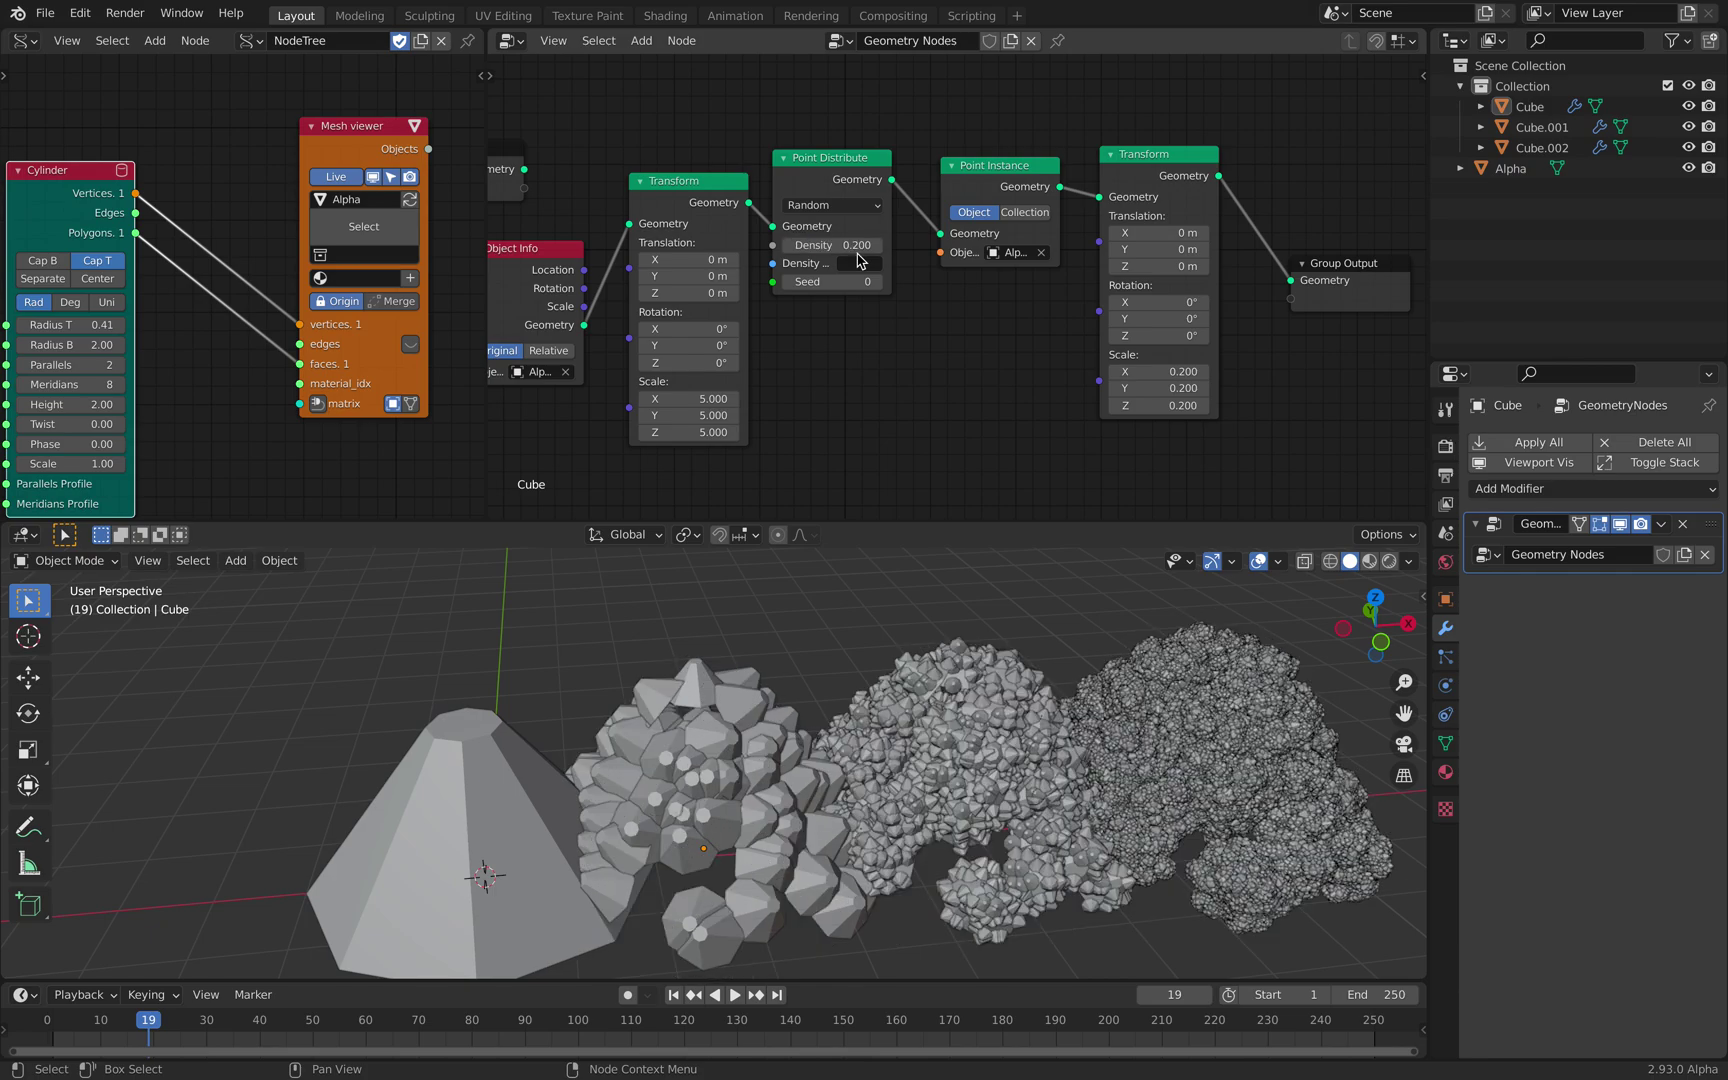
Step: Save the file with the sparser instancing
{"action": "middle_click_drag", "start_coordinate": [817, 747], "coordinate": [779, 762]}
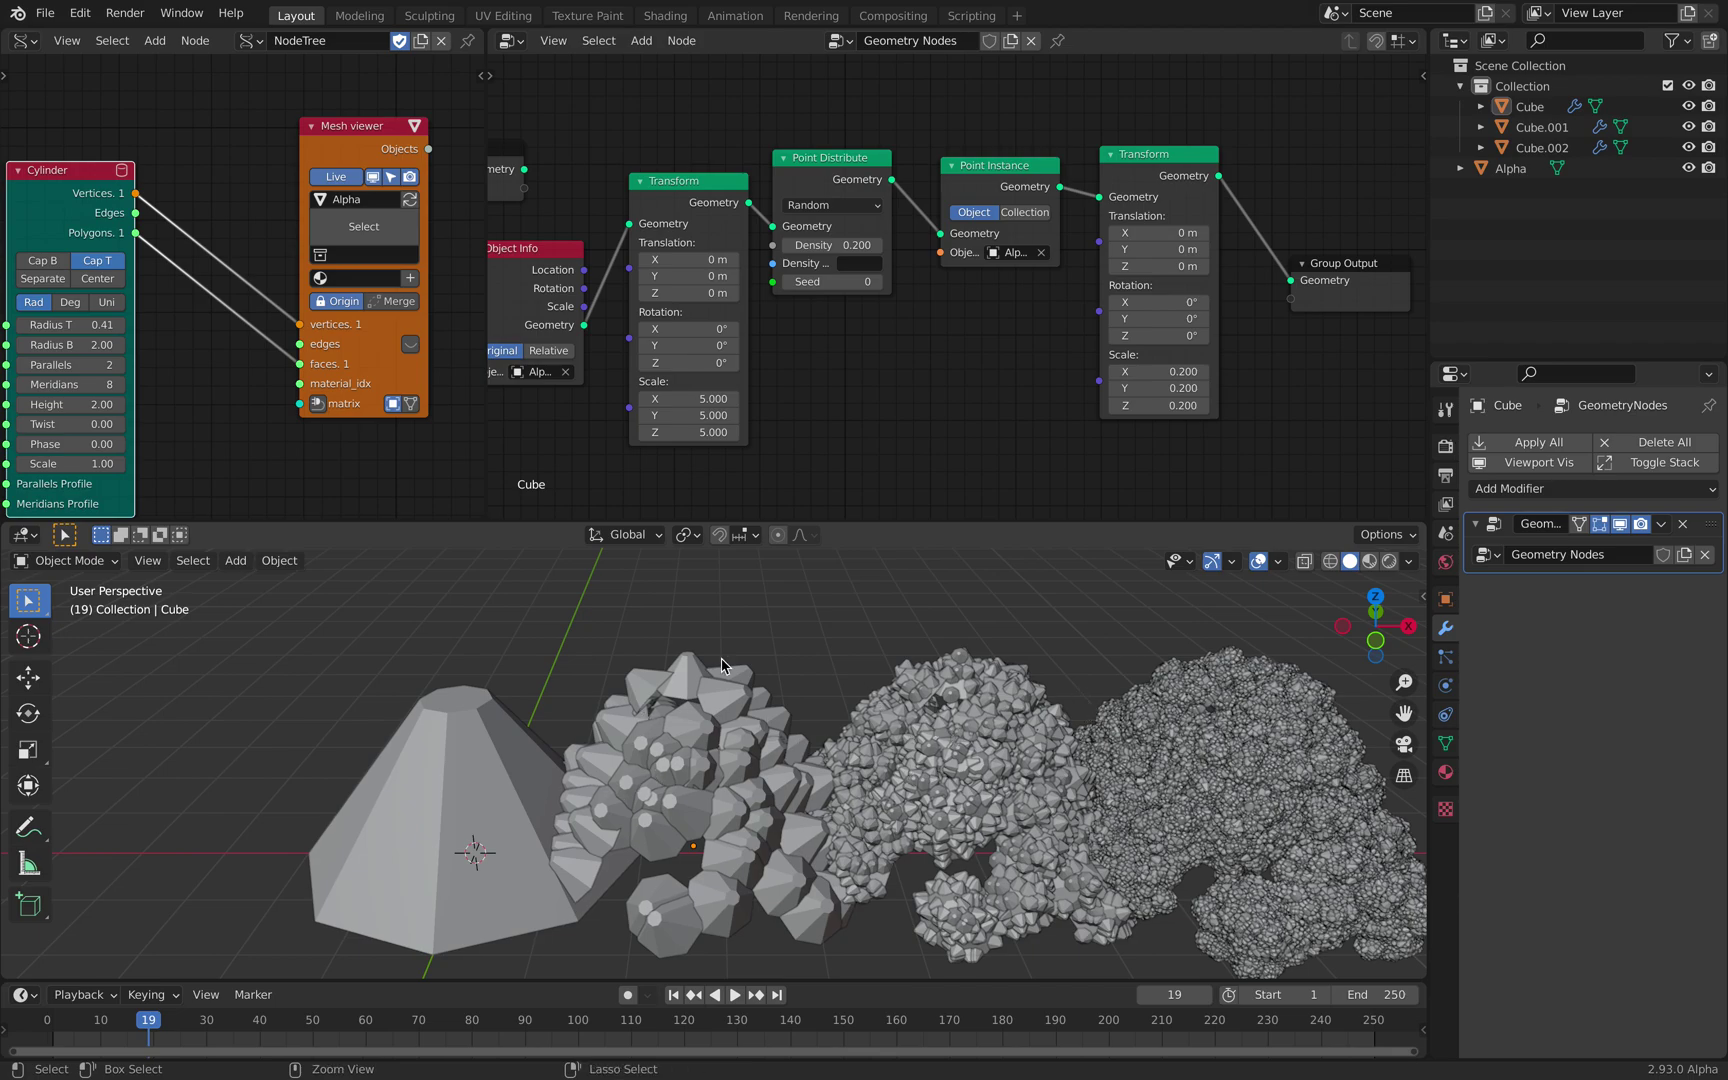
{"action": "key", "text": "ctrl+s"}
{"action": "middle_click_drag", "start_coordinate": [875, 706], "coordinate": [760, 725], "text": "shift"}
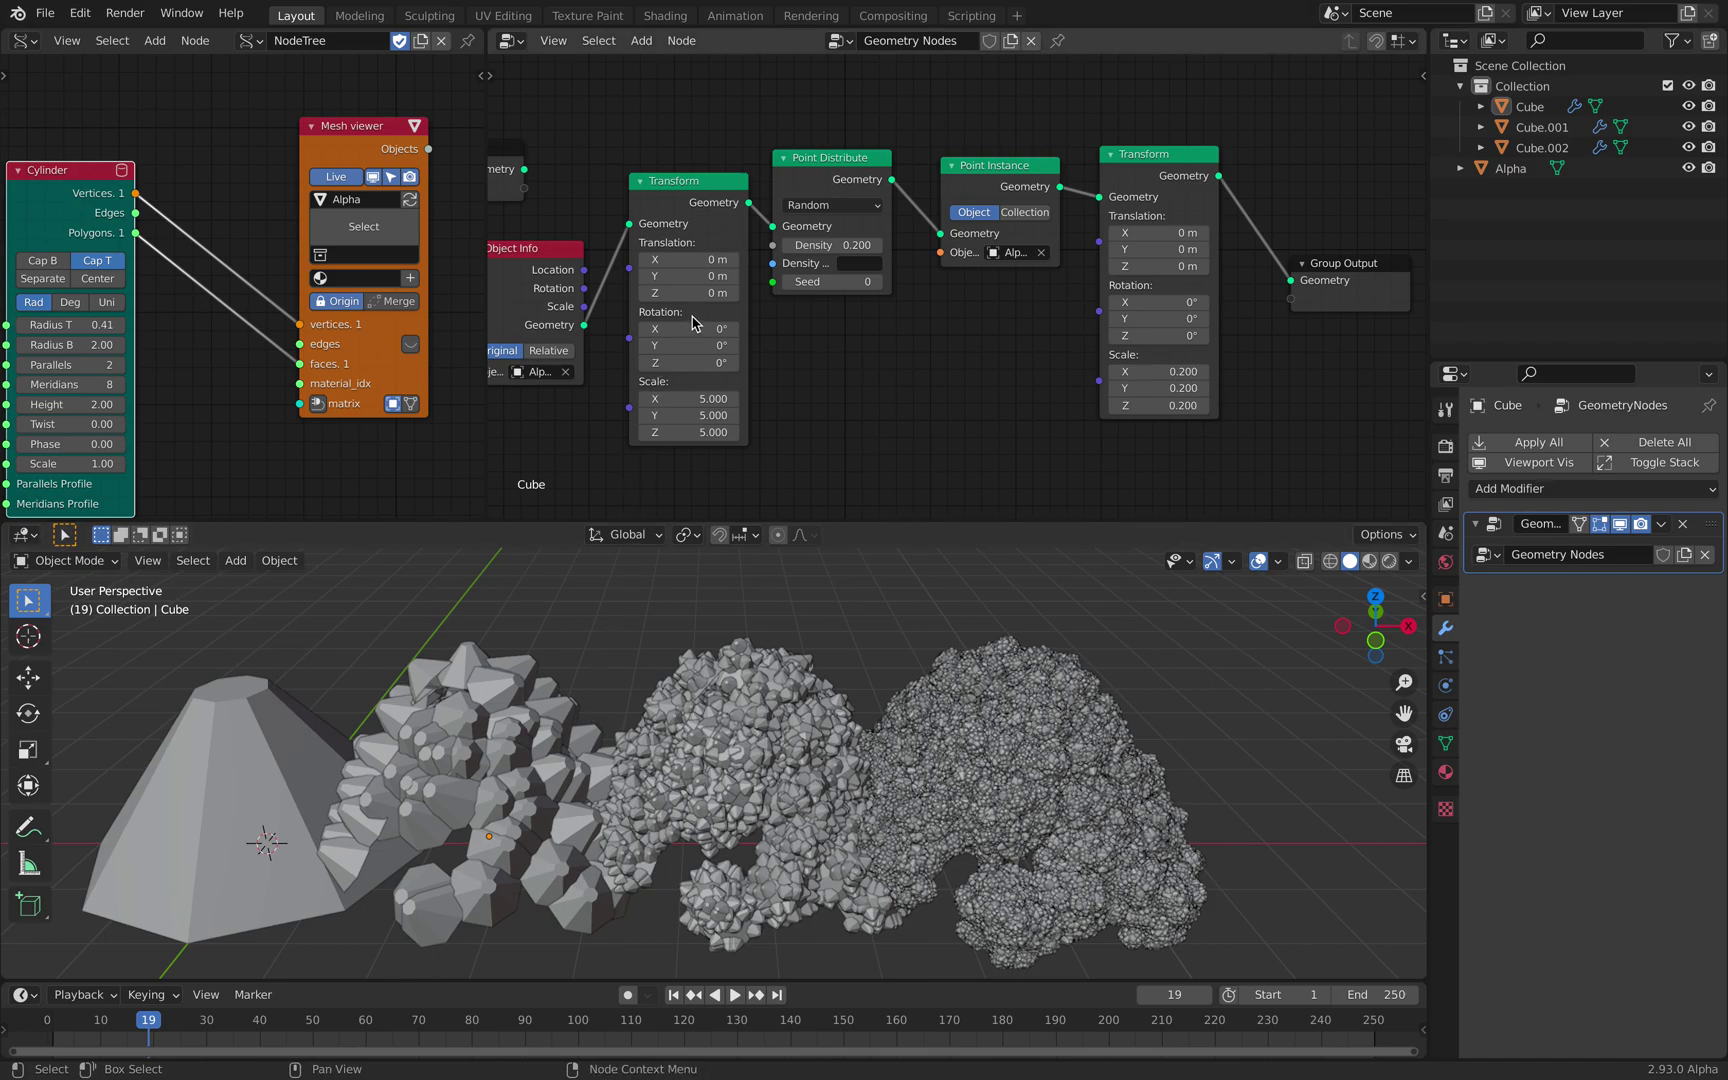
Step: Switch Cube's Point Distribute node to Poisson Disk and set its minimum distance to 0.1
{"action": "scroll", "coordinate": [772, 248], "scroll_direction": "up", "scroll_amount": 1}
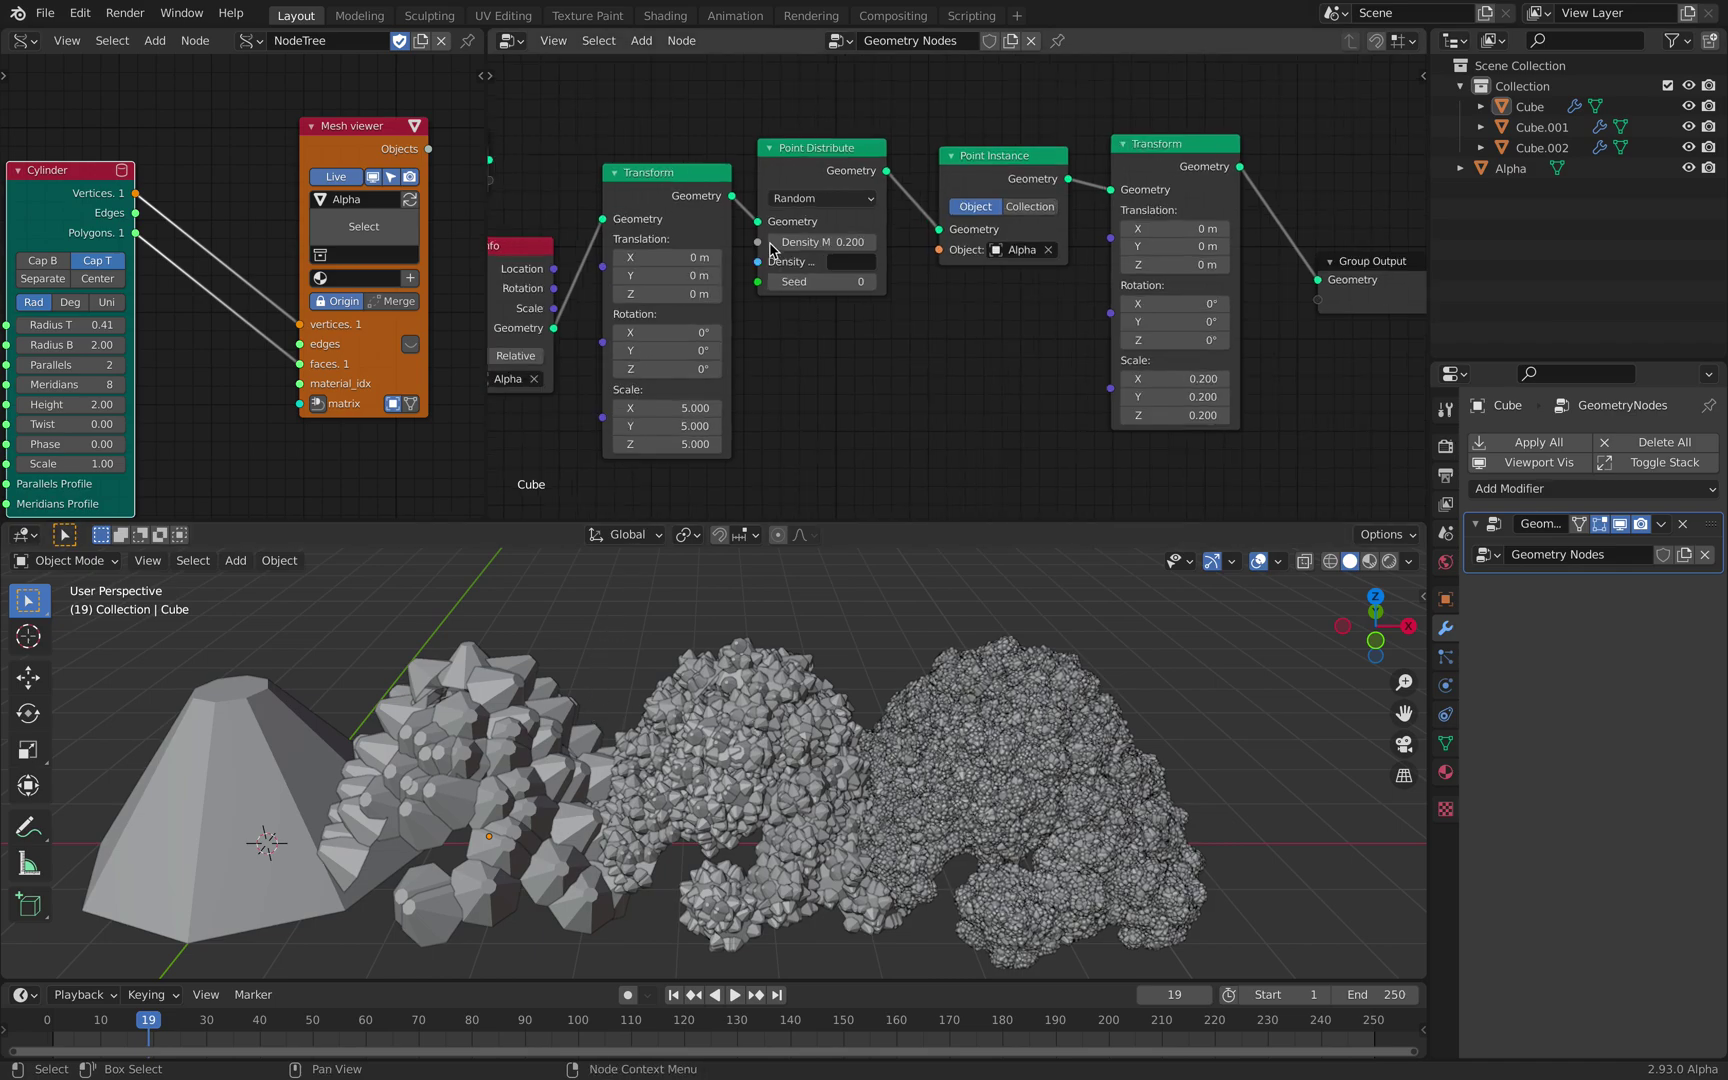
{"action": "left_click", "coordinate": [795, 199]}
{"action": "left_click", "coordinate": [810, 241]}
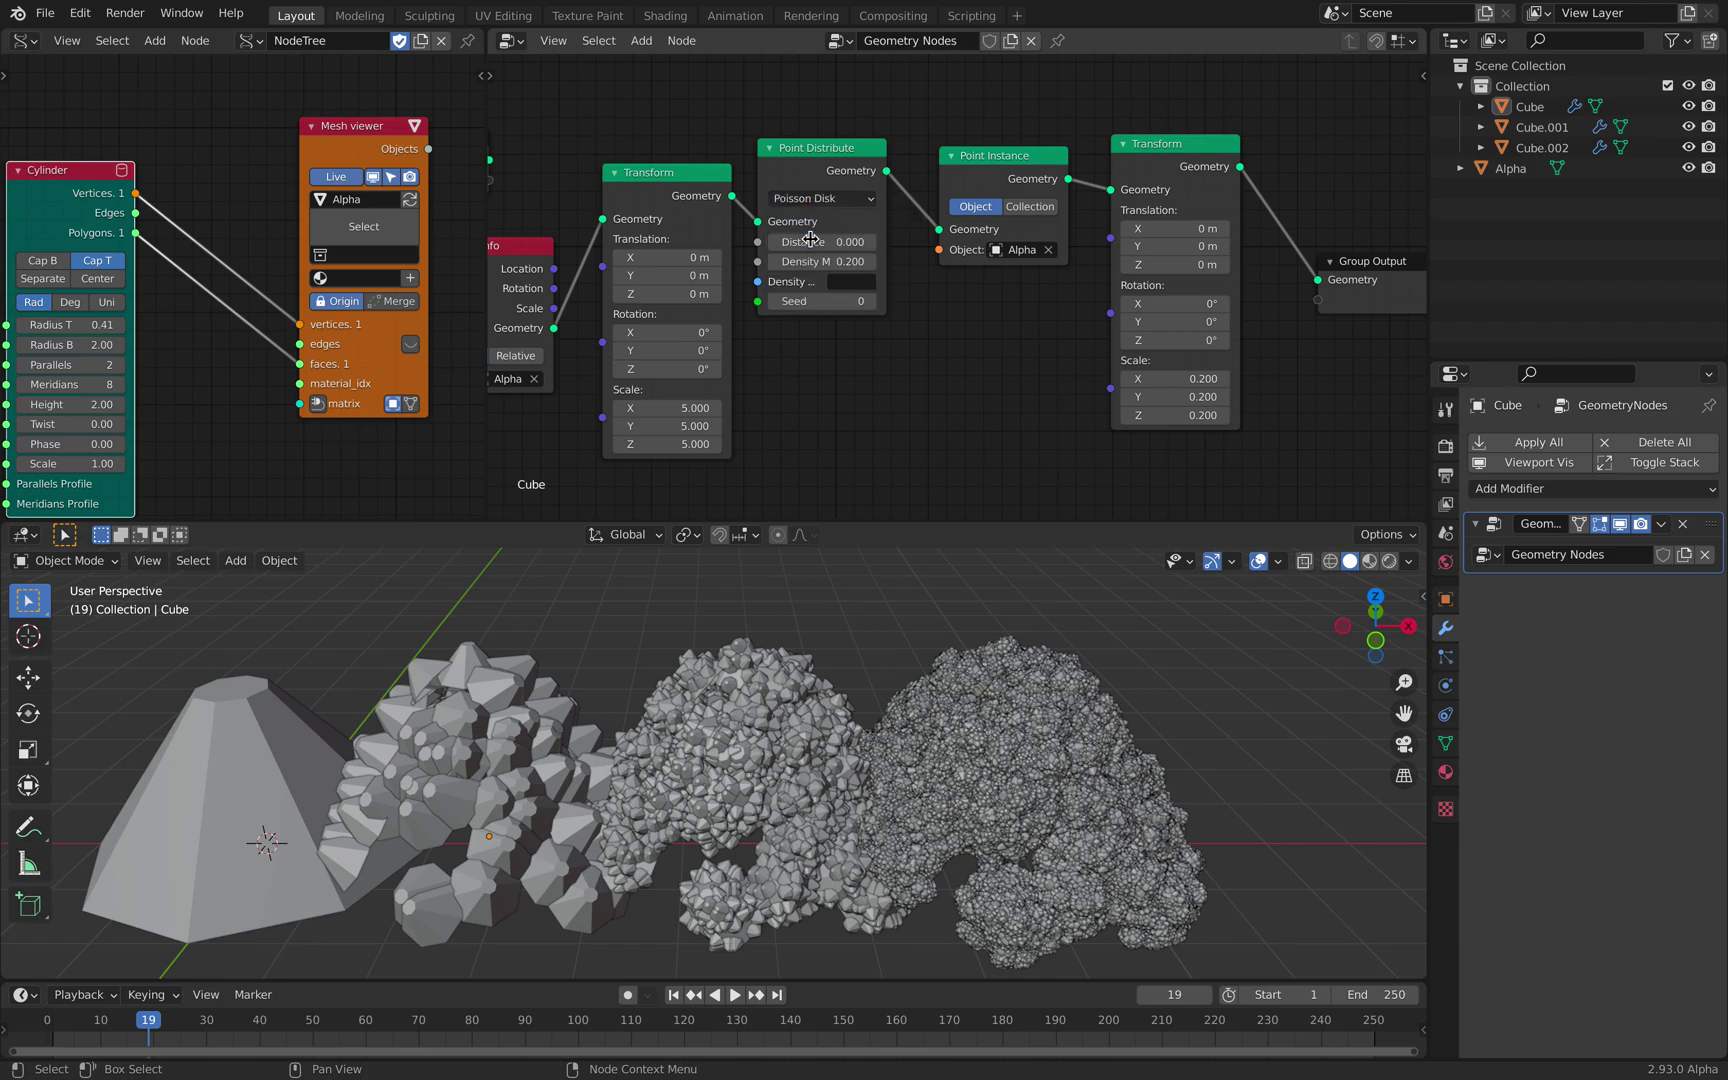
{"action": "left_click", "coordinate": [812, 242]}
{"action": "type", "text": "0.0"}
{"action": "key", "text": "BackSpace"}
{"action": "type", "text": "1"}
{"action": "key", "text": "Return"}
Step: Set the Density Max of Cube's Point Distribute node to 1
{"action": "left_click", "coordinate": [815, 262]}
{"action": "key", "text": "BackSpace"}
{"action": "key", "text": "BackSpace"}
{"action": "key", "text": "BackSpace"}
{"action": "type", "text": "1"}
{"action": "key", "text": "Return"}
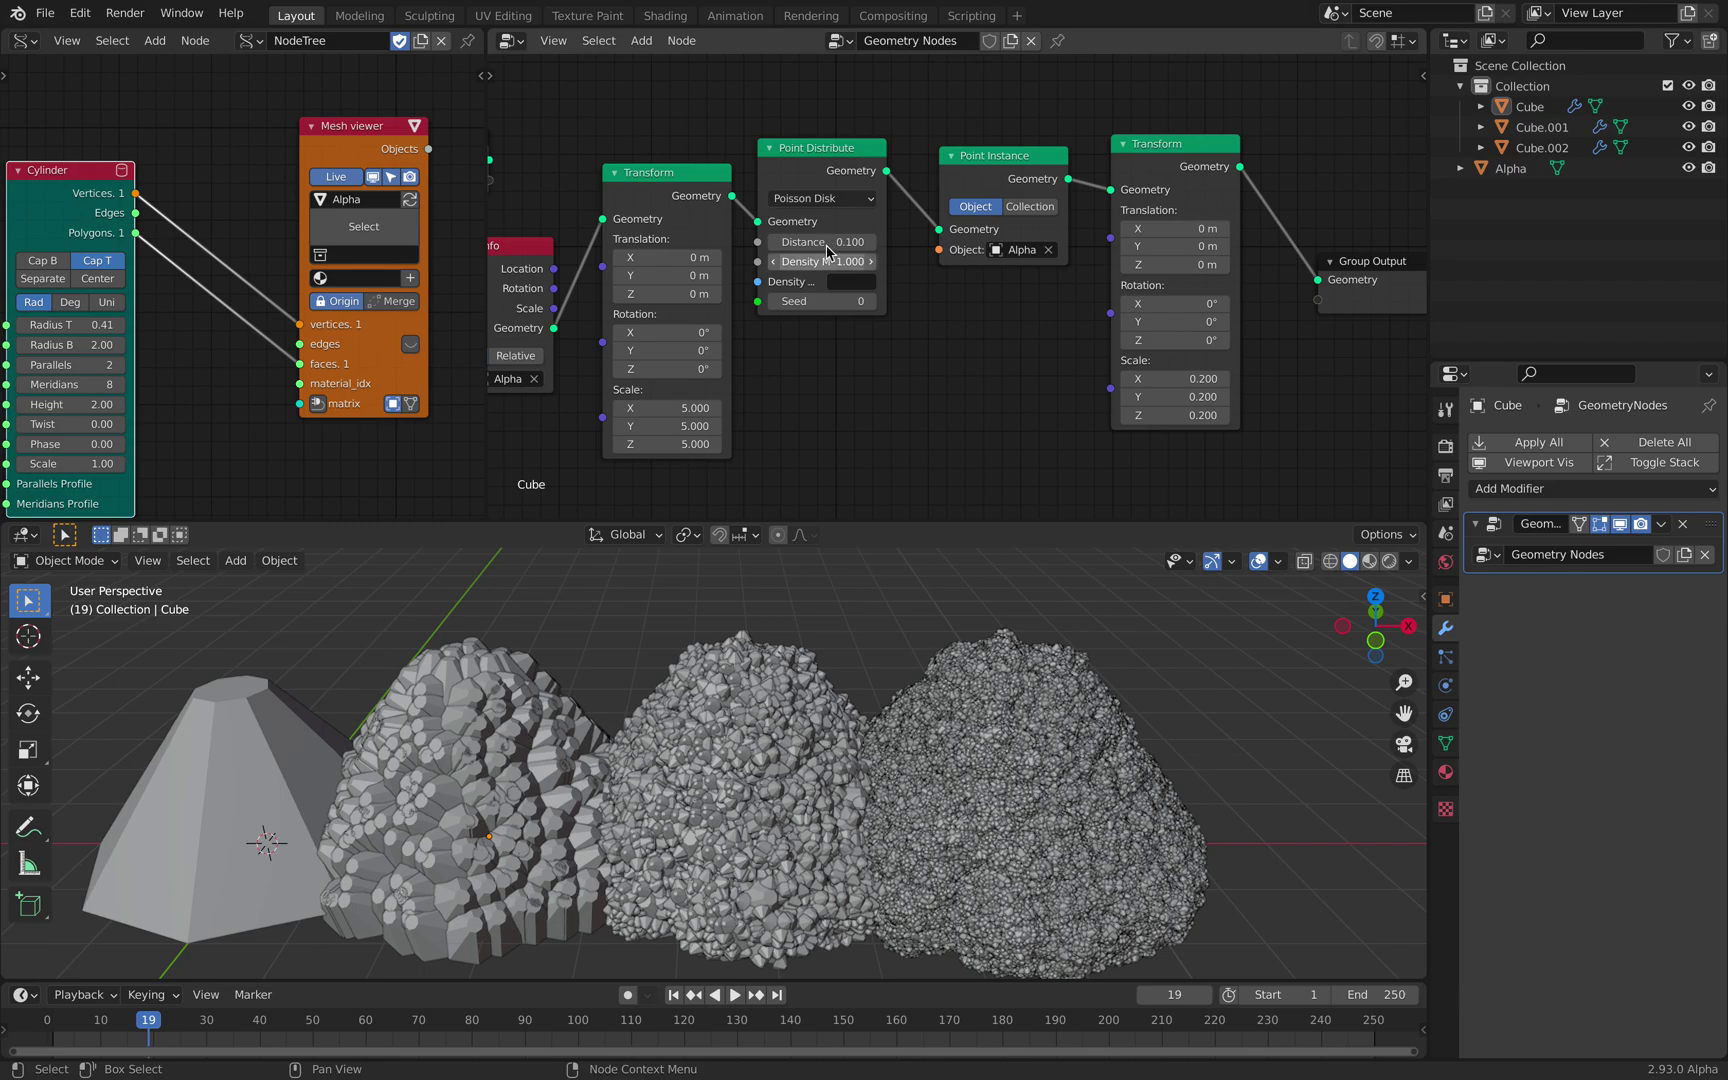
Step: Raise the Poisson Disk minimum distance of Cube's Point Distribute node to 0.5
{"action": "left_click", "coordinate": [833, 241]}
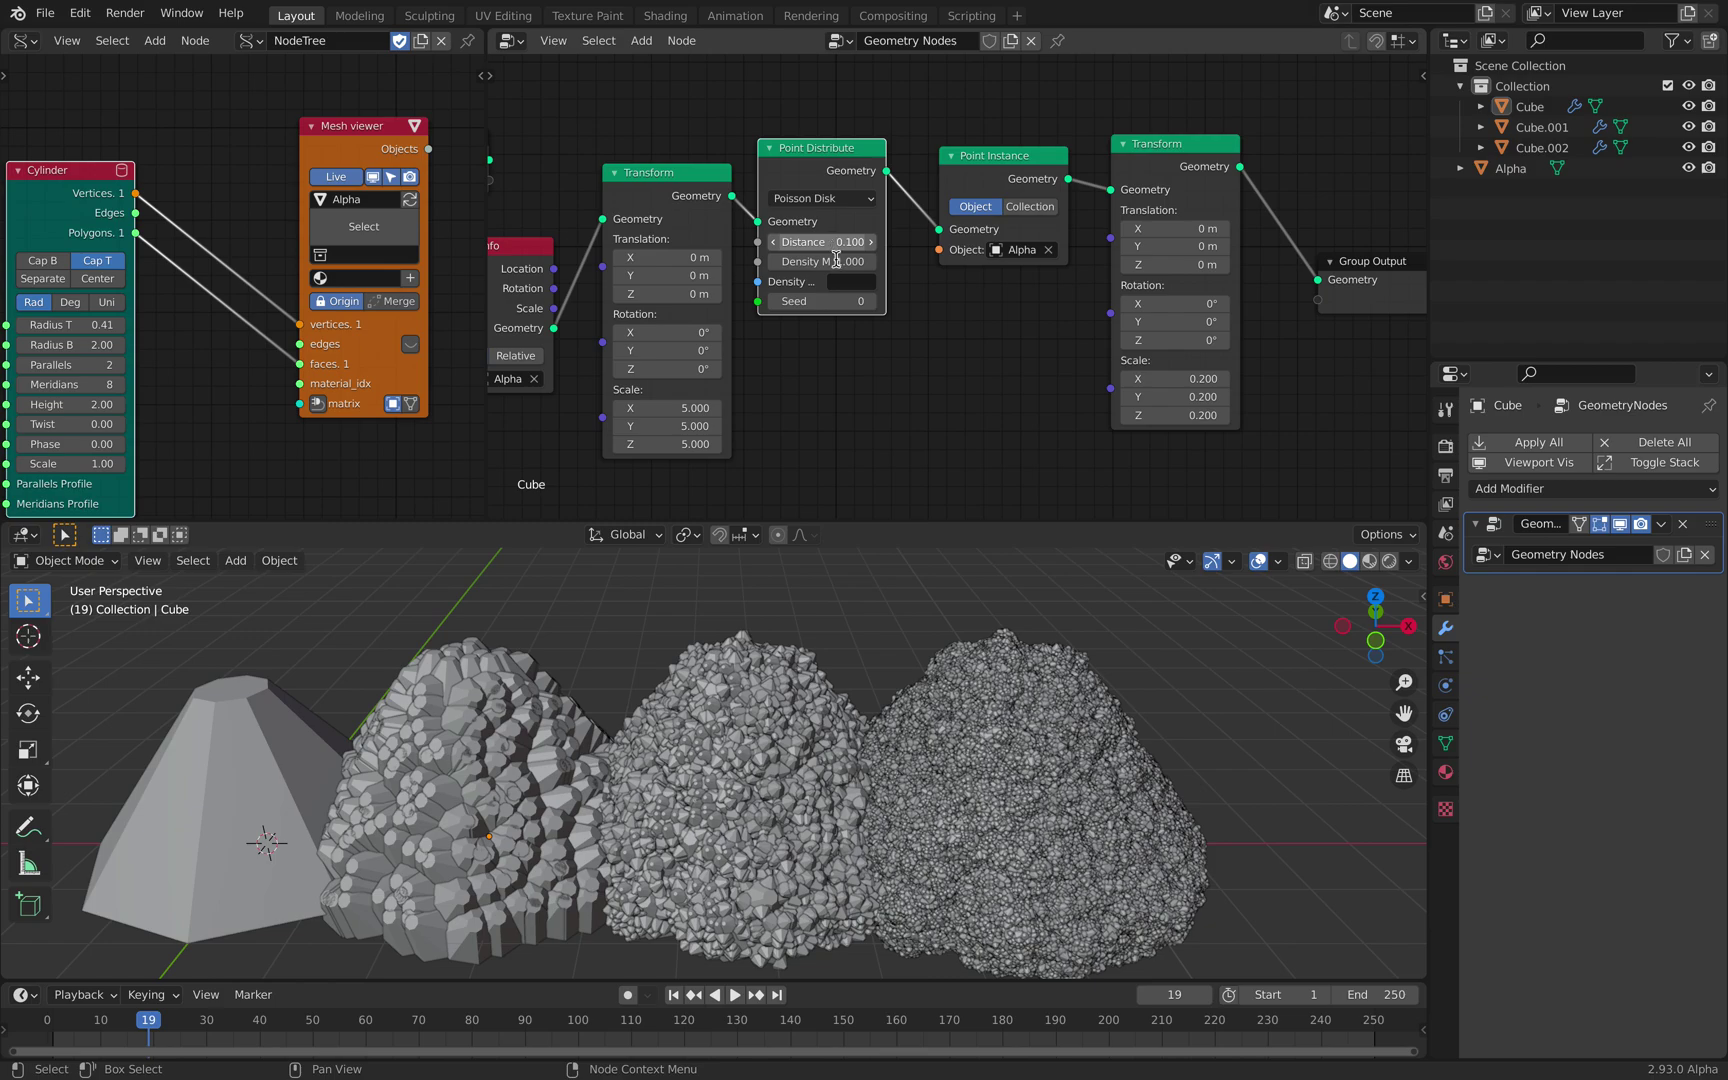
{"action": "left_click", "coordinate": [821, 243]}
{"action": "type", "text": "0.5"}
{"action": "key", "text": "Return"}
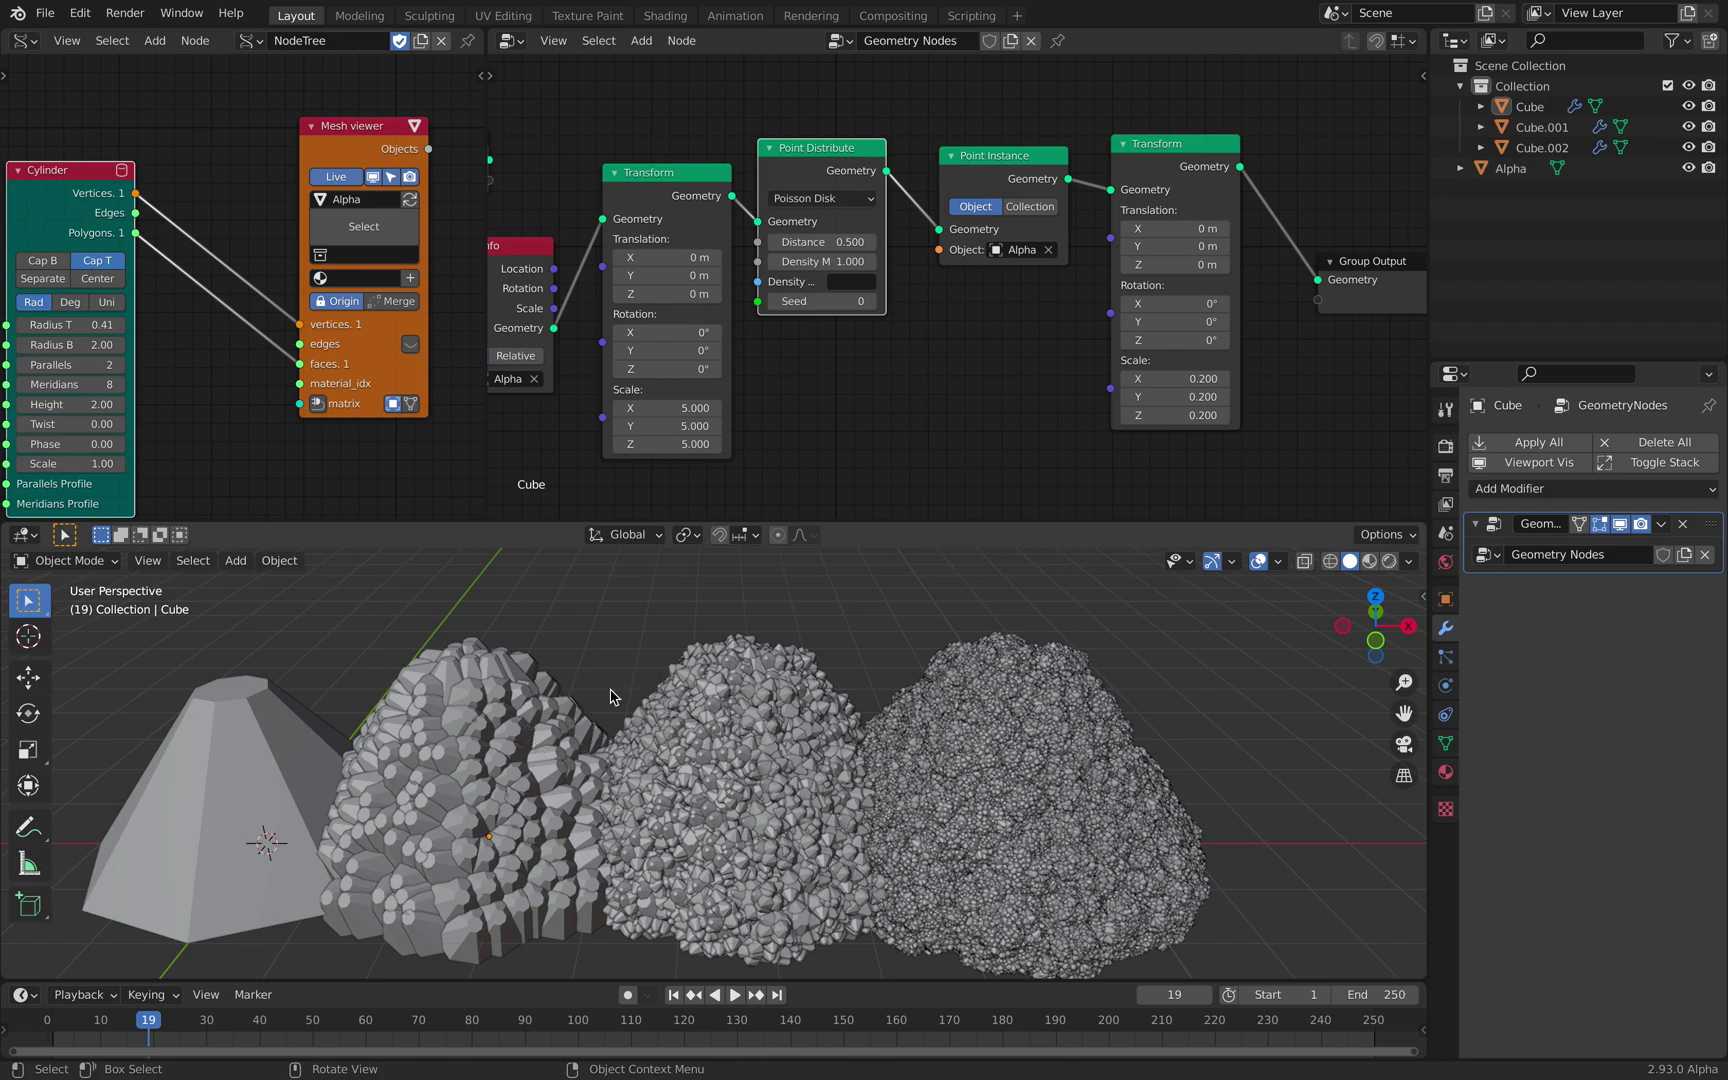
Step: Save the file with the Poisson Disk point distribution
{"action": "scroll", "coordinate": [610, 697], "scroll_direction": "up", "scroll_amount": 2}
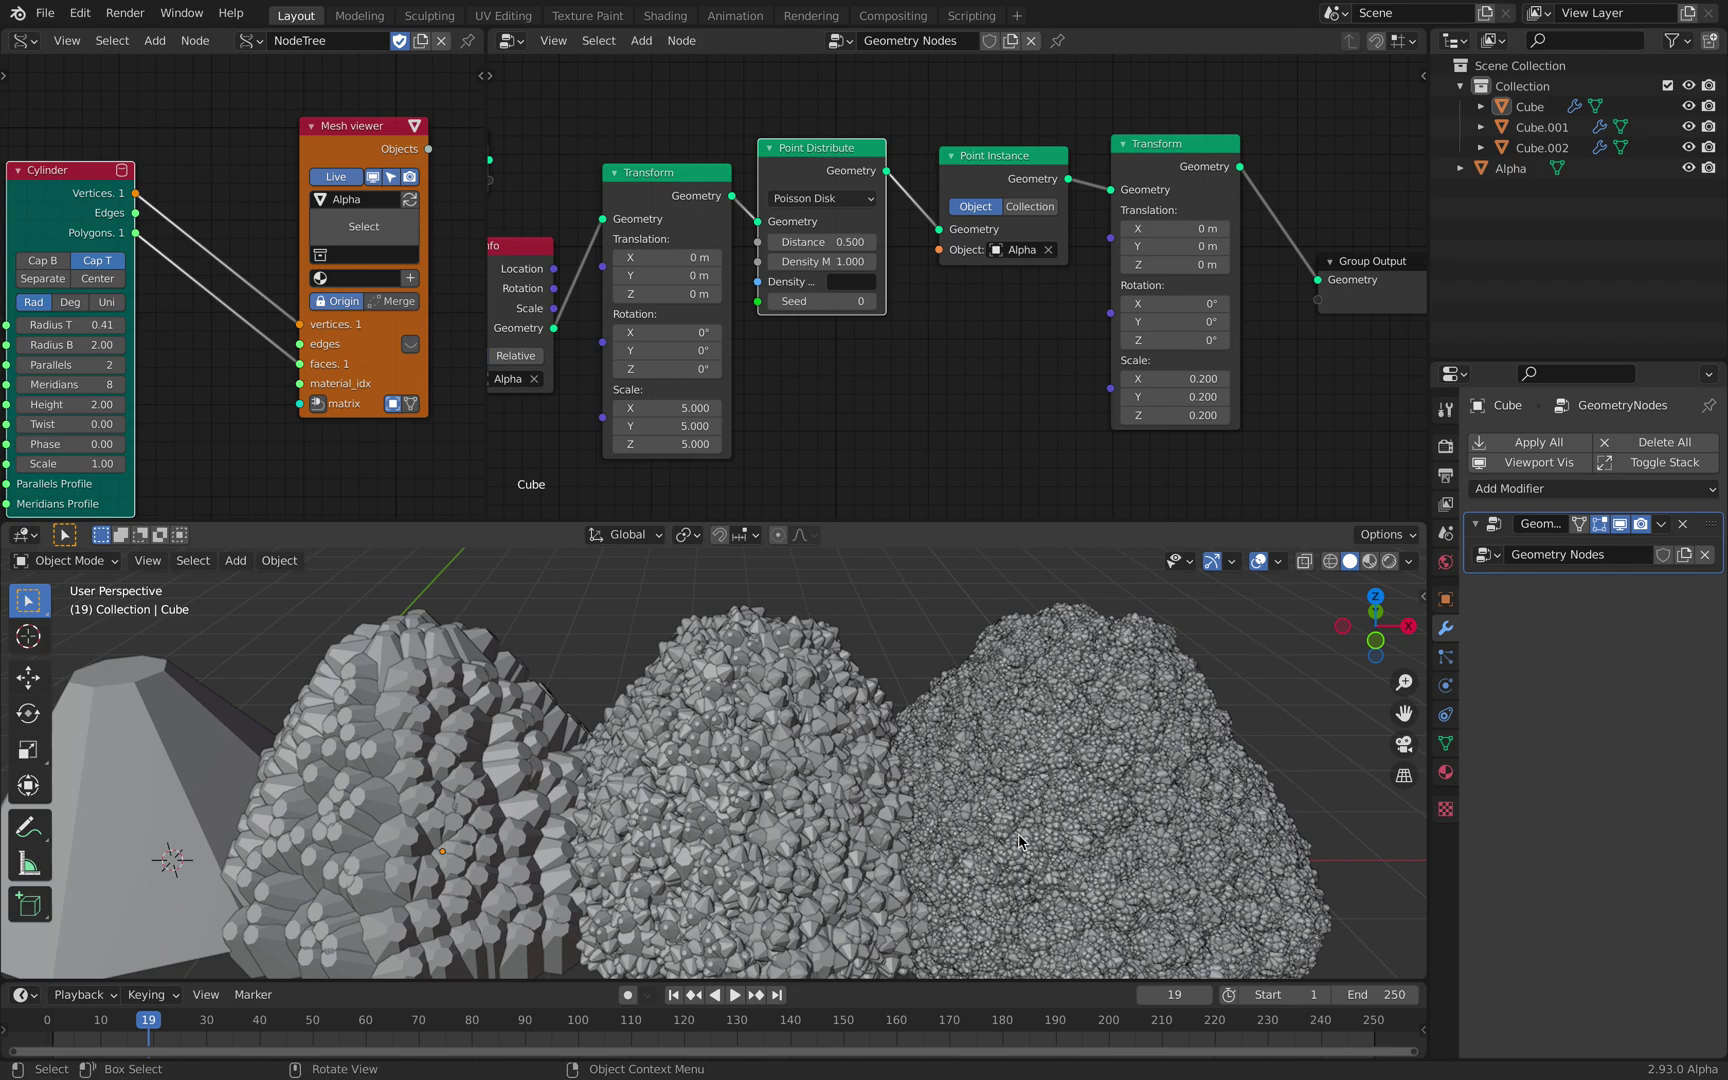
{"action": "scroll", "coordinate": [1062, 700], "scroll_direction": "down", "scroll_amount": 2}
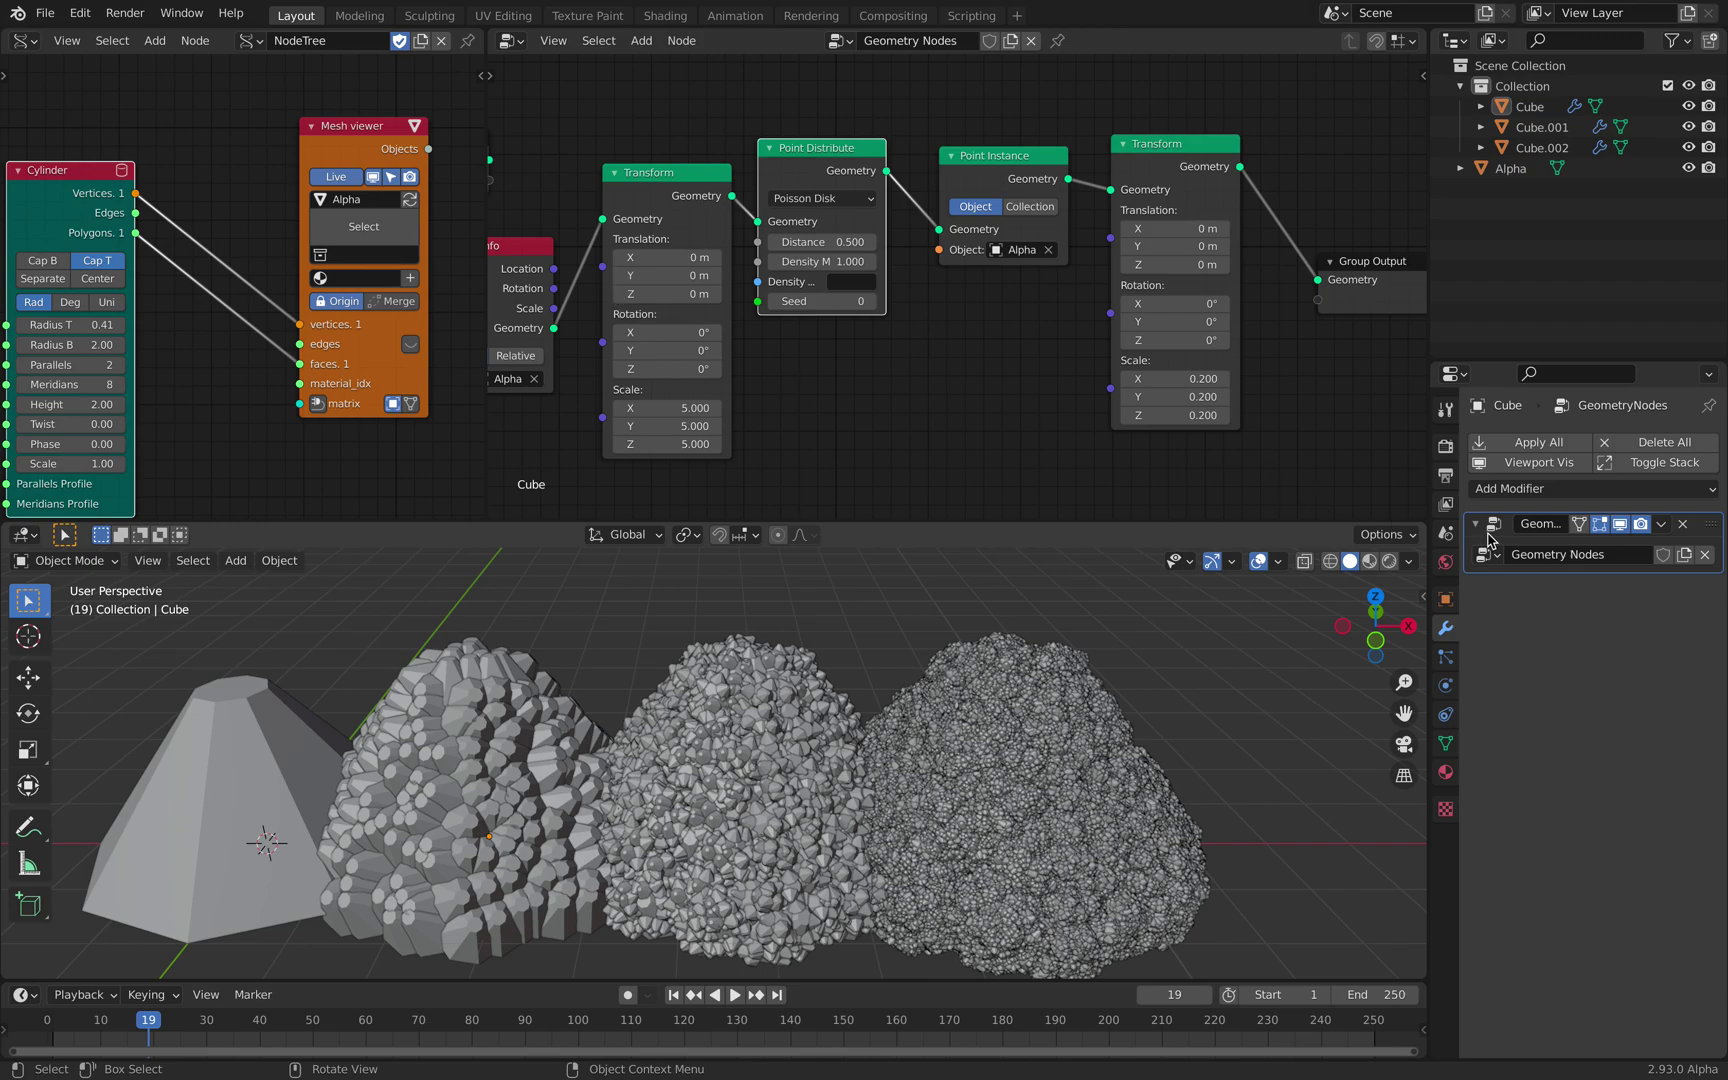
{"action": "key", "text": "ctrl+s"}
Step: Widen the Sverchok node editor beside the geometry nodes and make room around the Cylinder node
{"action": "middle_click_drag", "start_coordinate": [620, 720], "coordinate": [620, 736]}
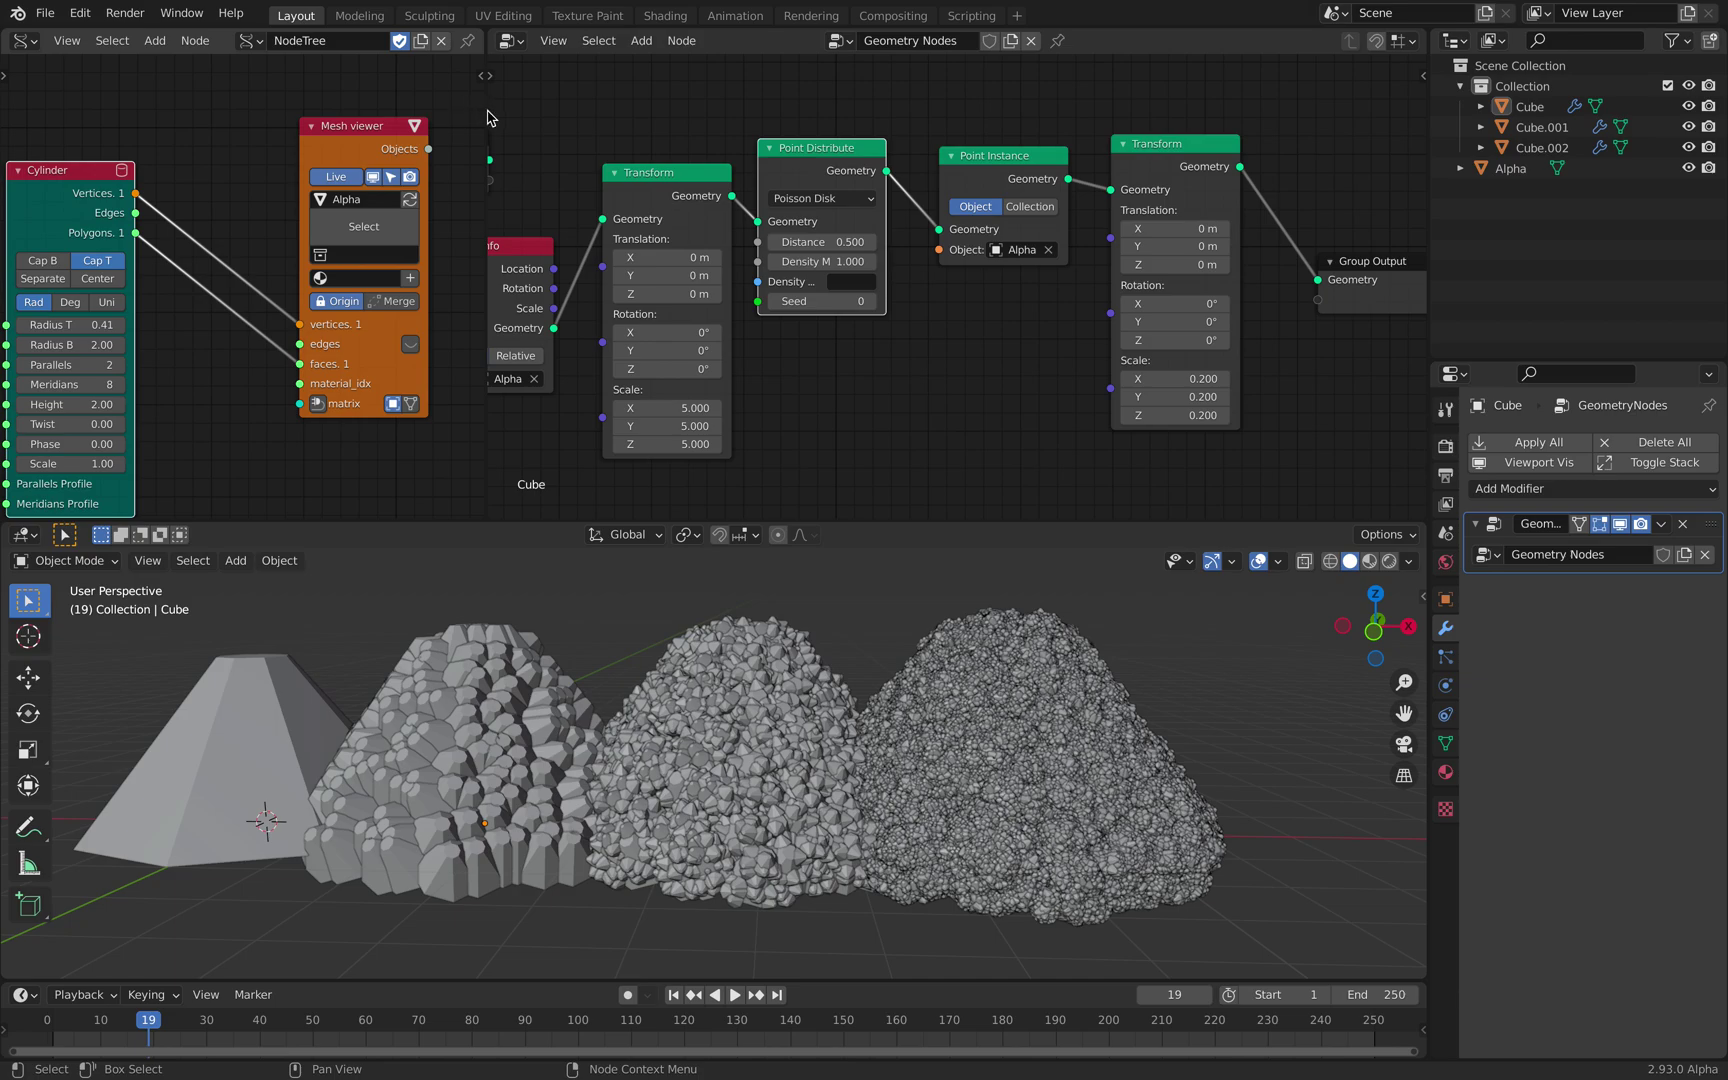
{"action": "middle_click_drag", "start_coordinate": [375, 117], "coordinate": [486, 112]}
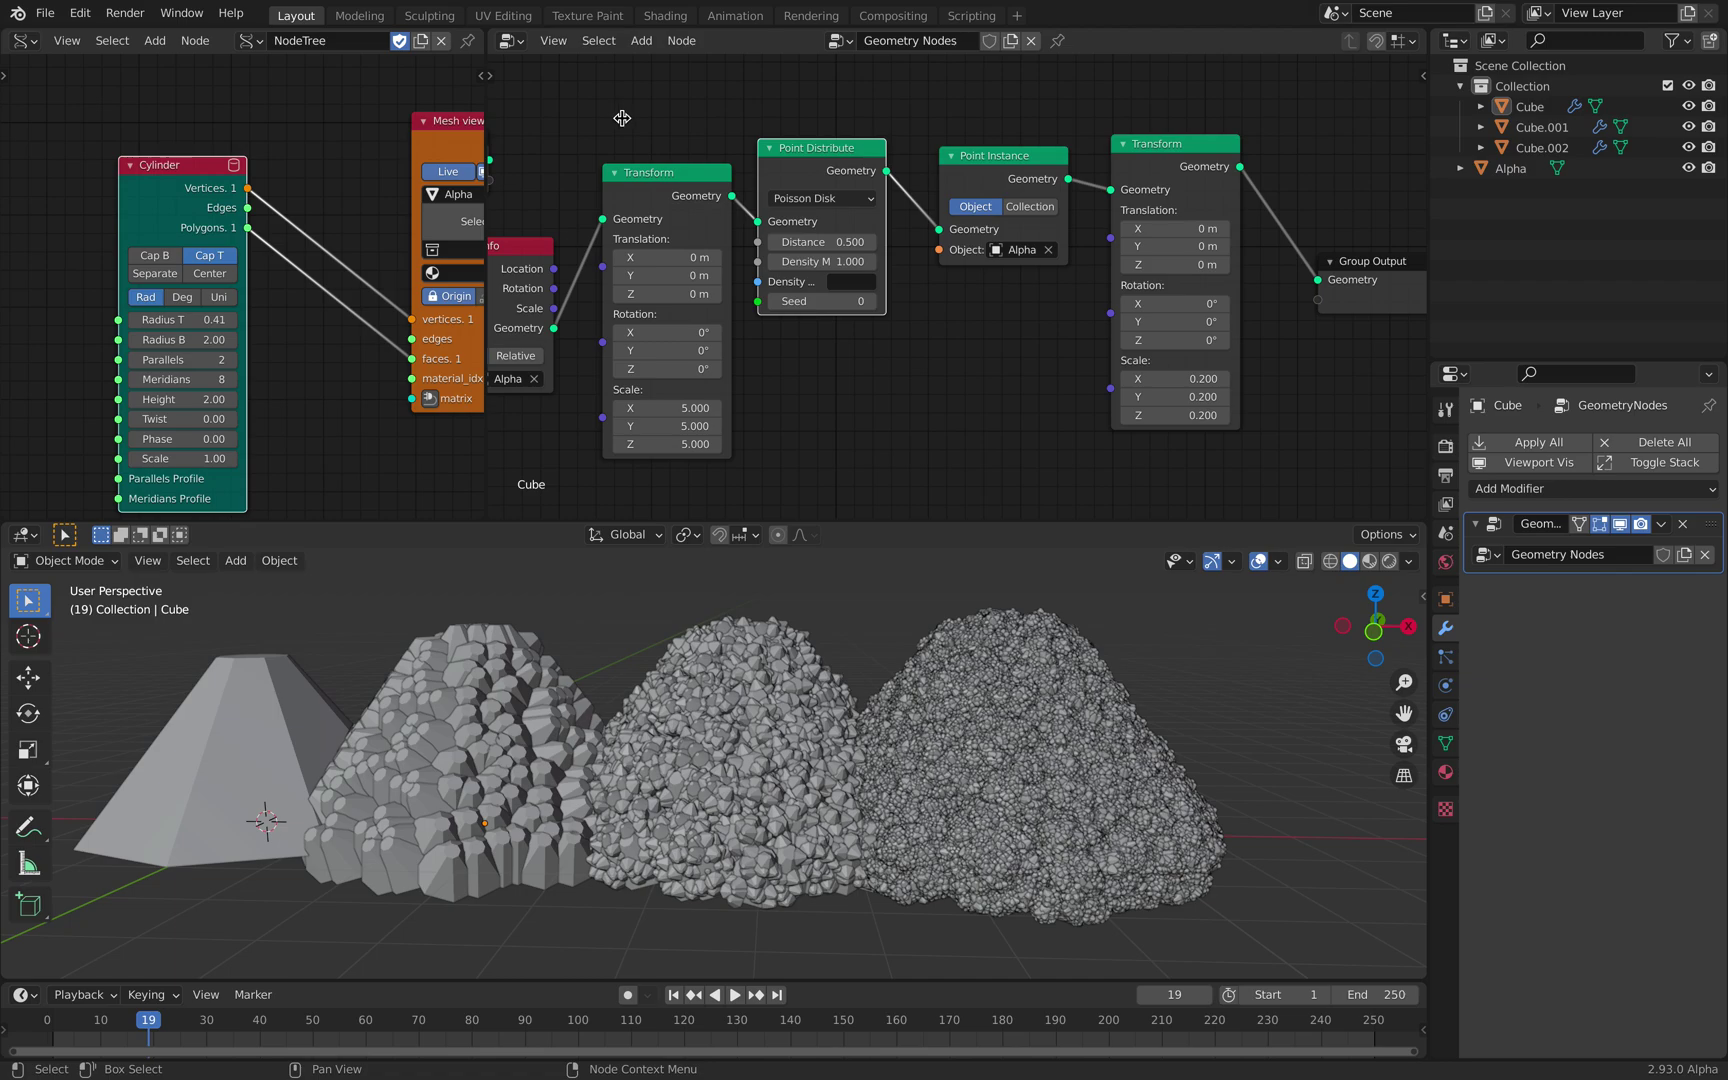
{"action": "key", "text": "g"}
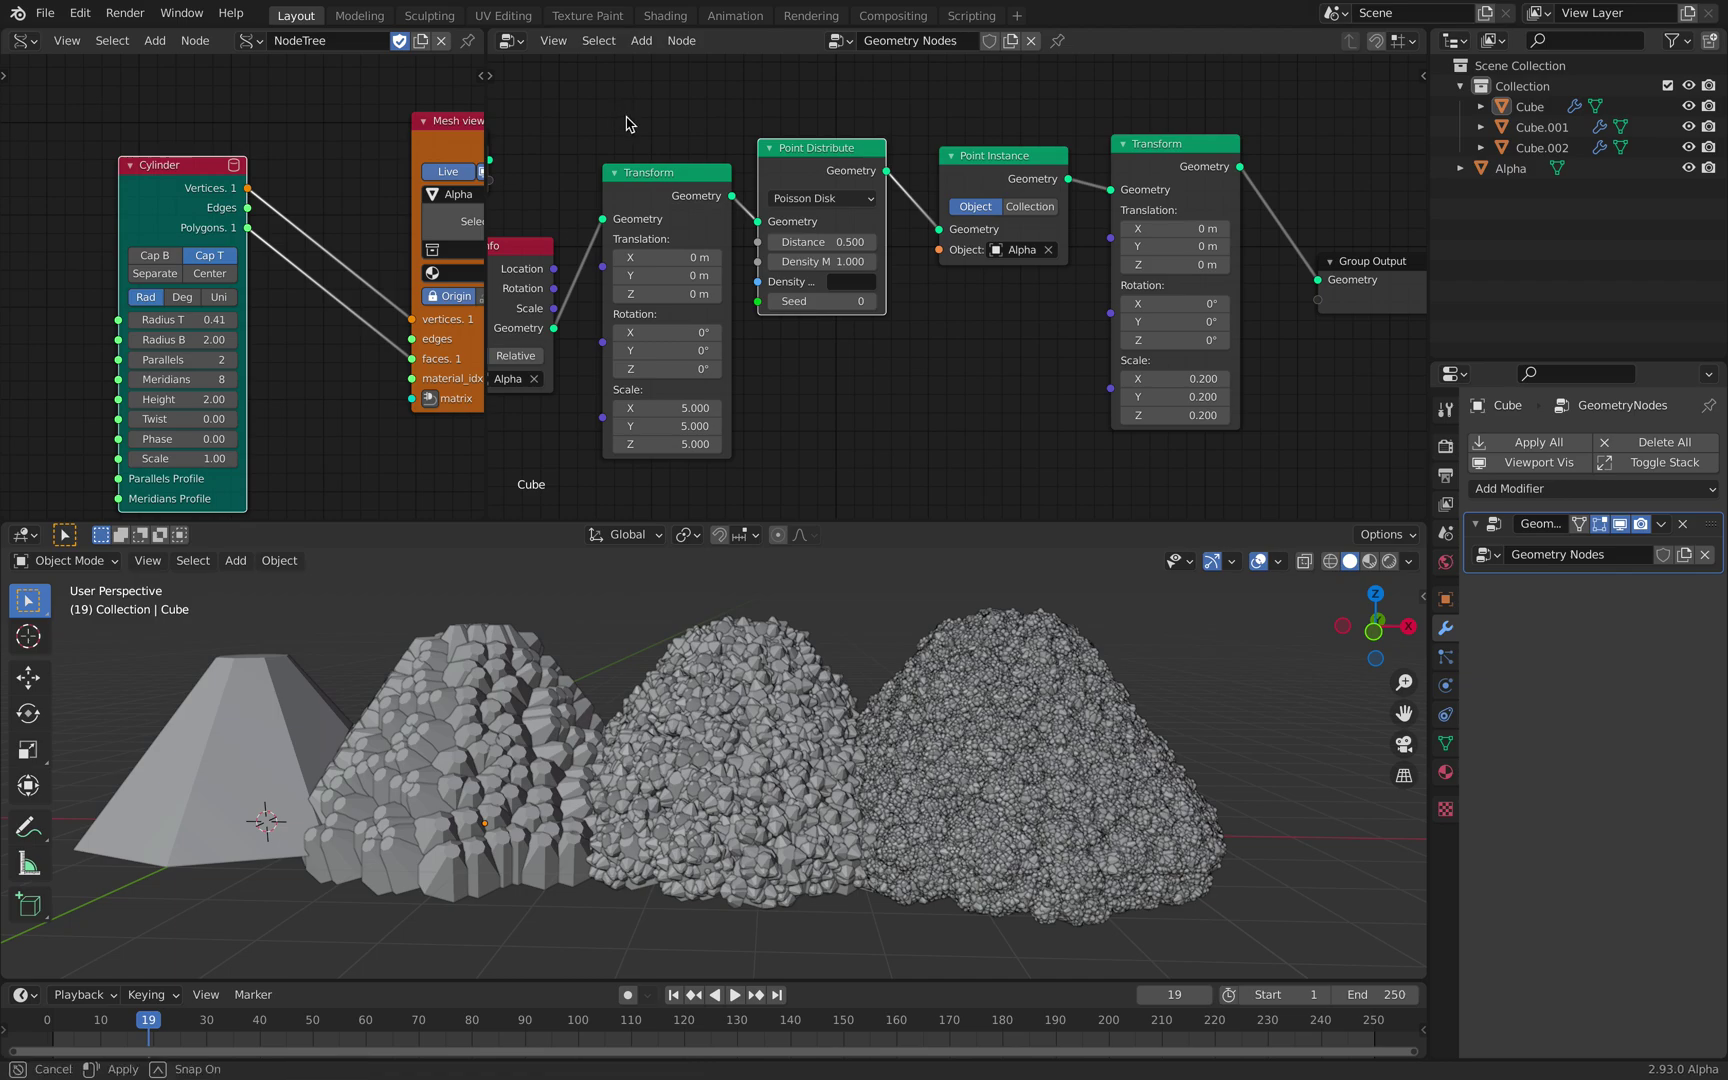
{"action": "left_click", "coordinate": [203, 182]}
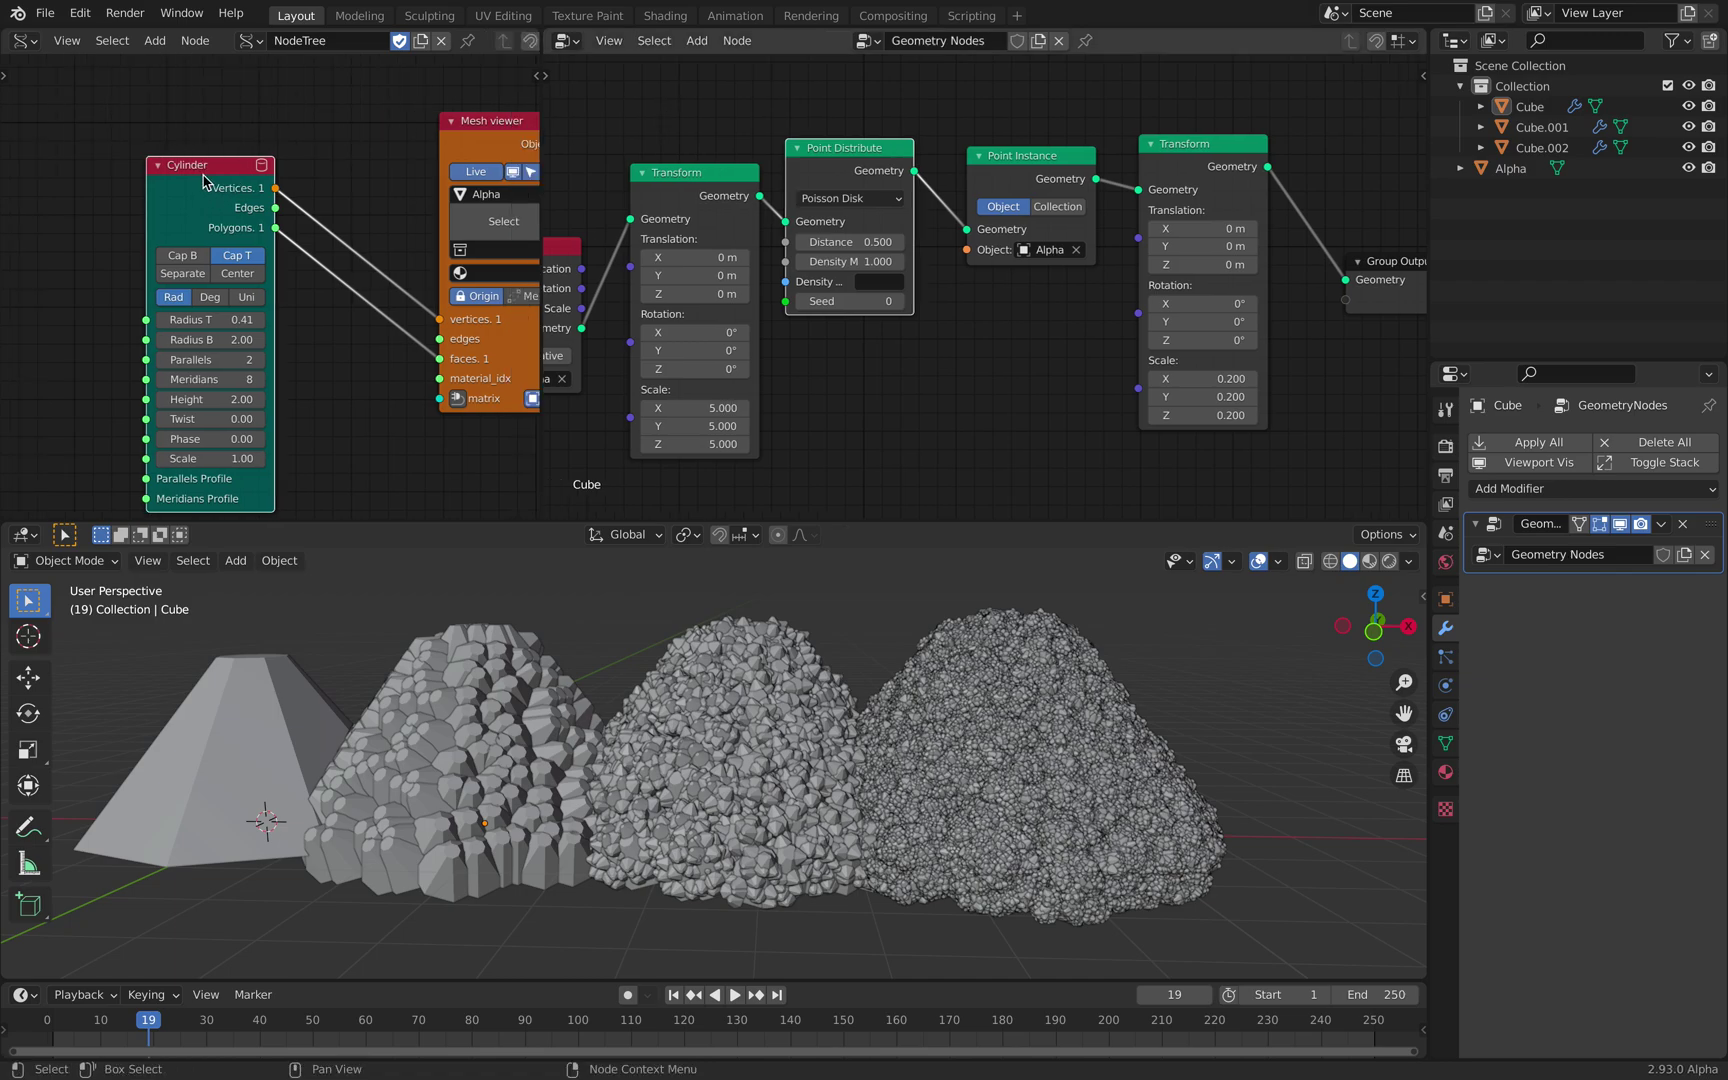
Step: Add a Torus generator node to the Sverchok tree and place it just left of the Cylinder node
{"action": "left_click", "coordinate": [100, 179]}
{"action": "key", "text": "shift+a"}
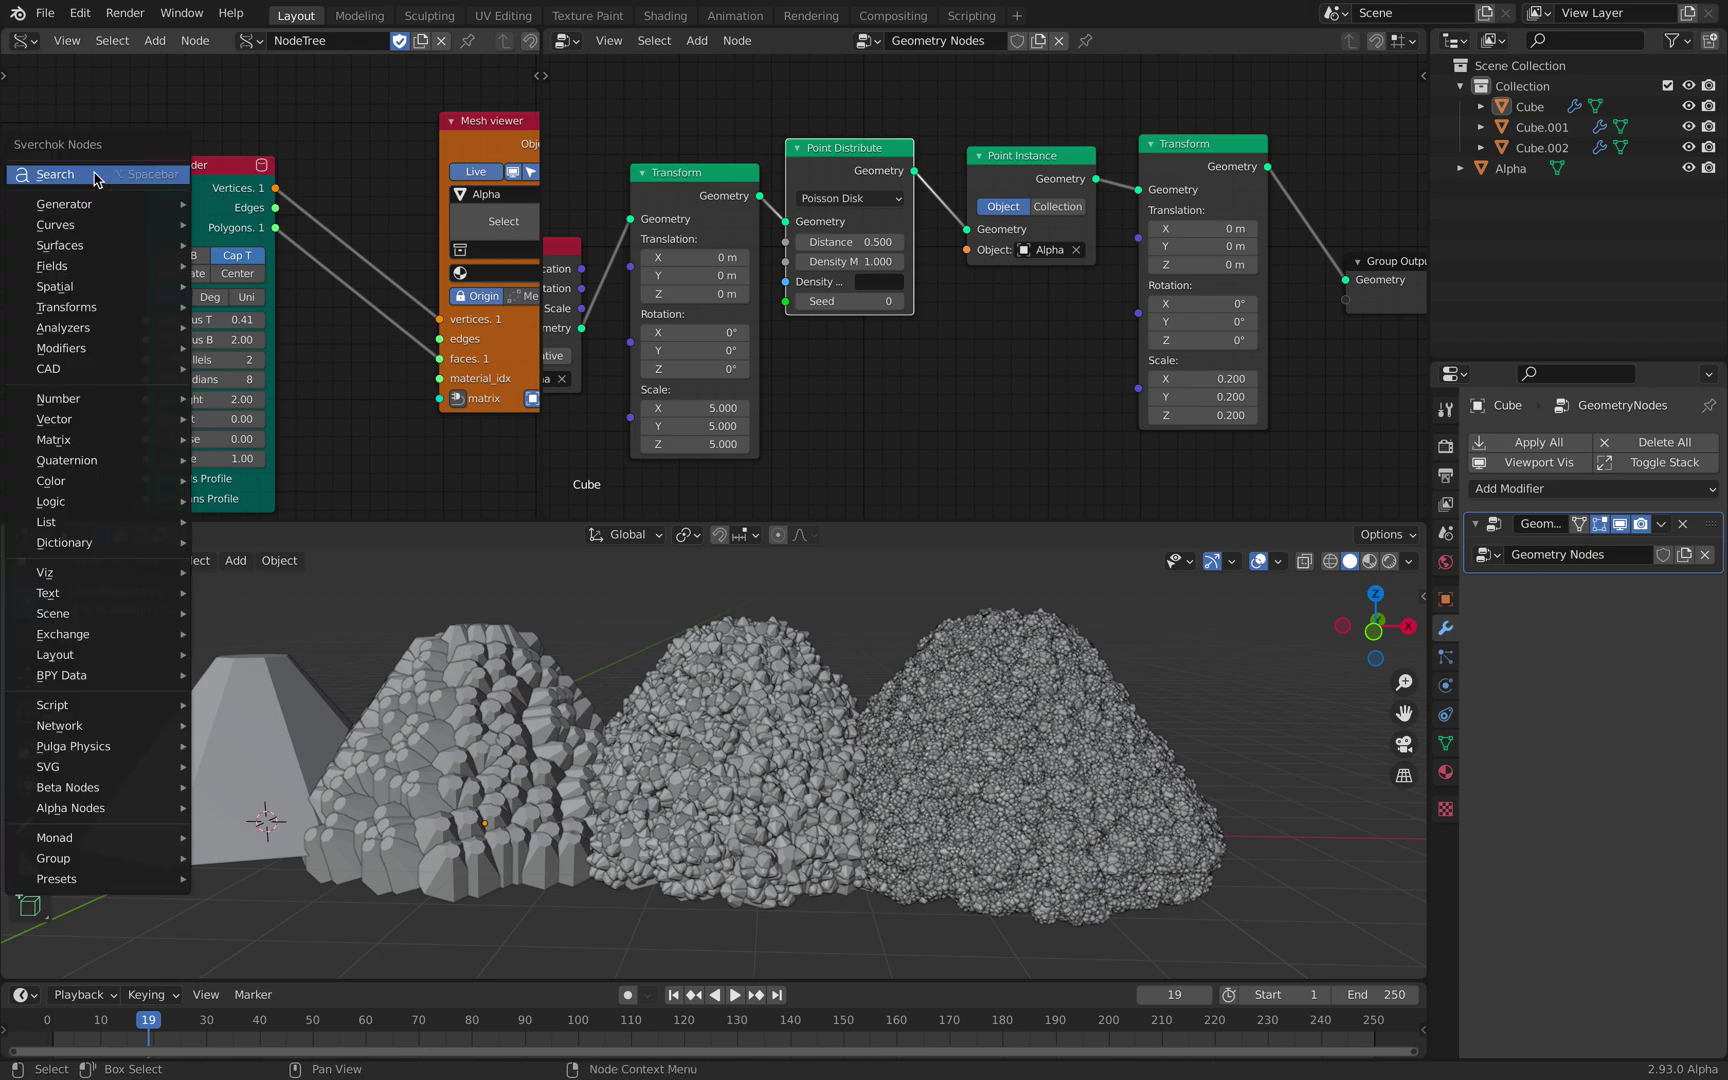
{"action": "left_click", "coordinate": [95, 174]}
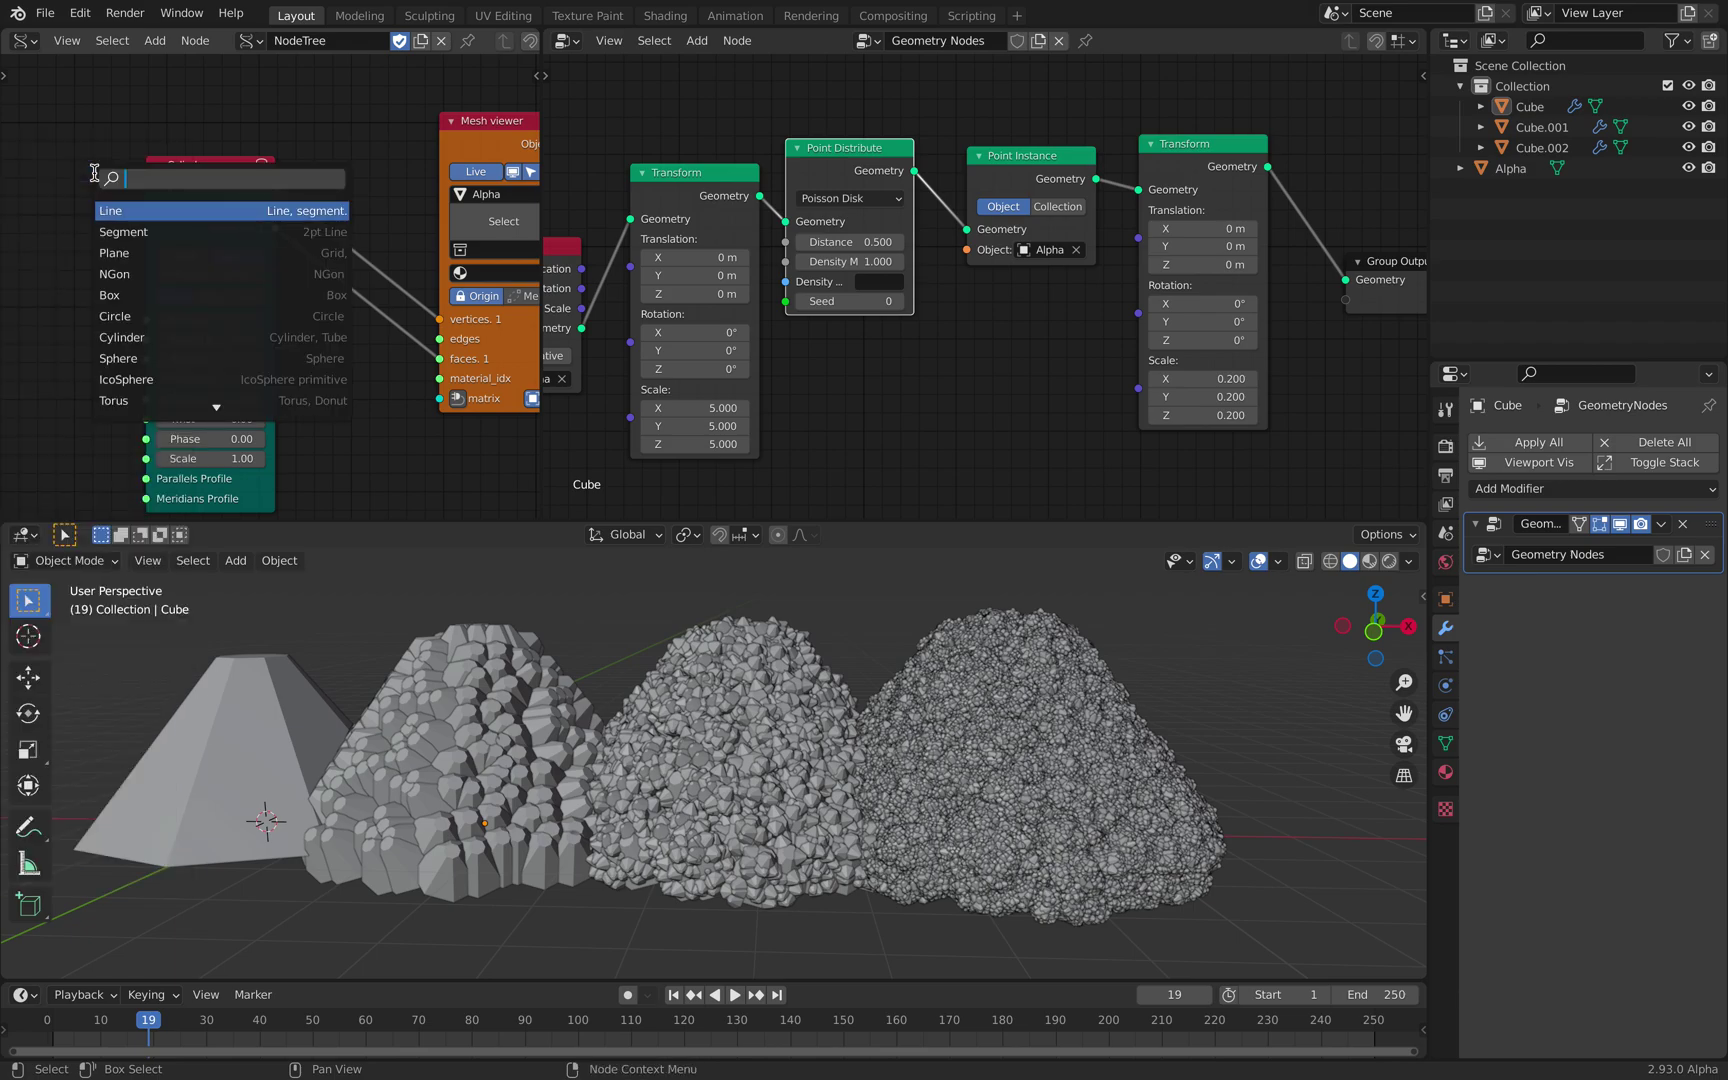
{"action": "type", "text": "tor"}
{"action": "key", "text": "Return"}
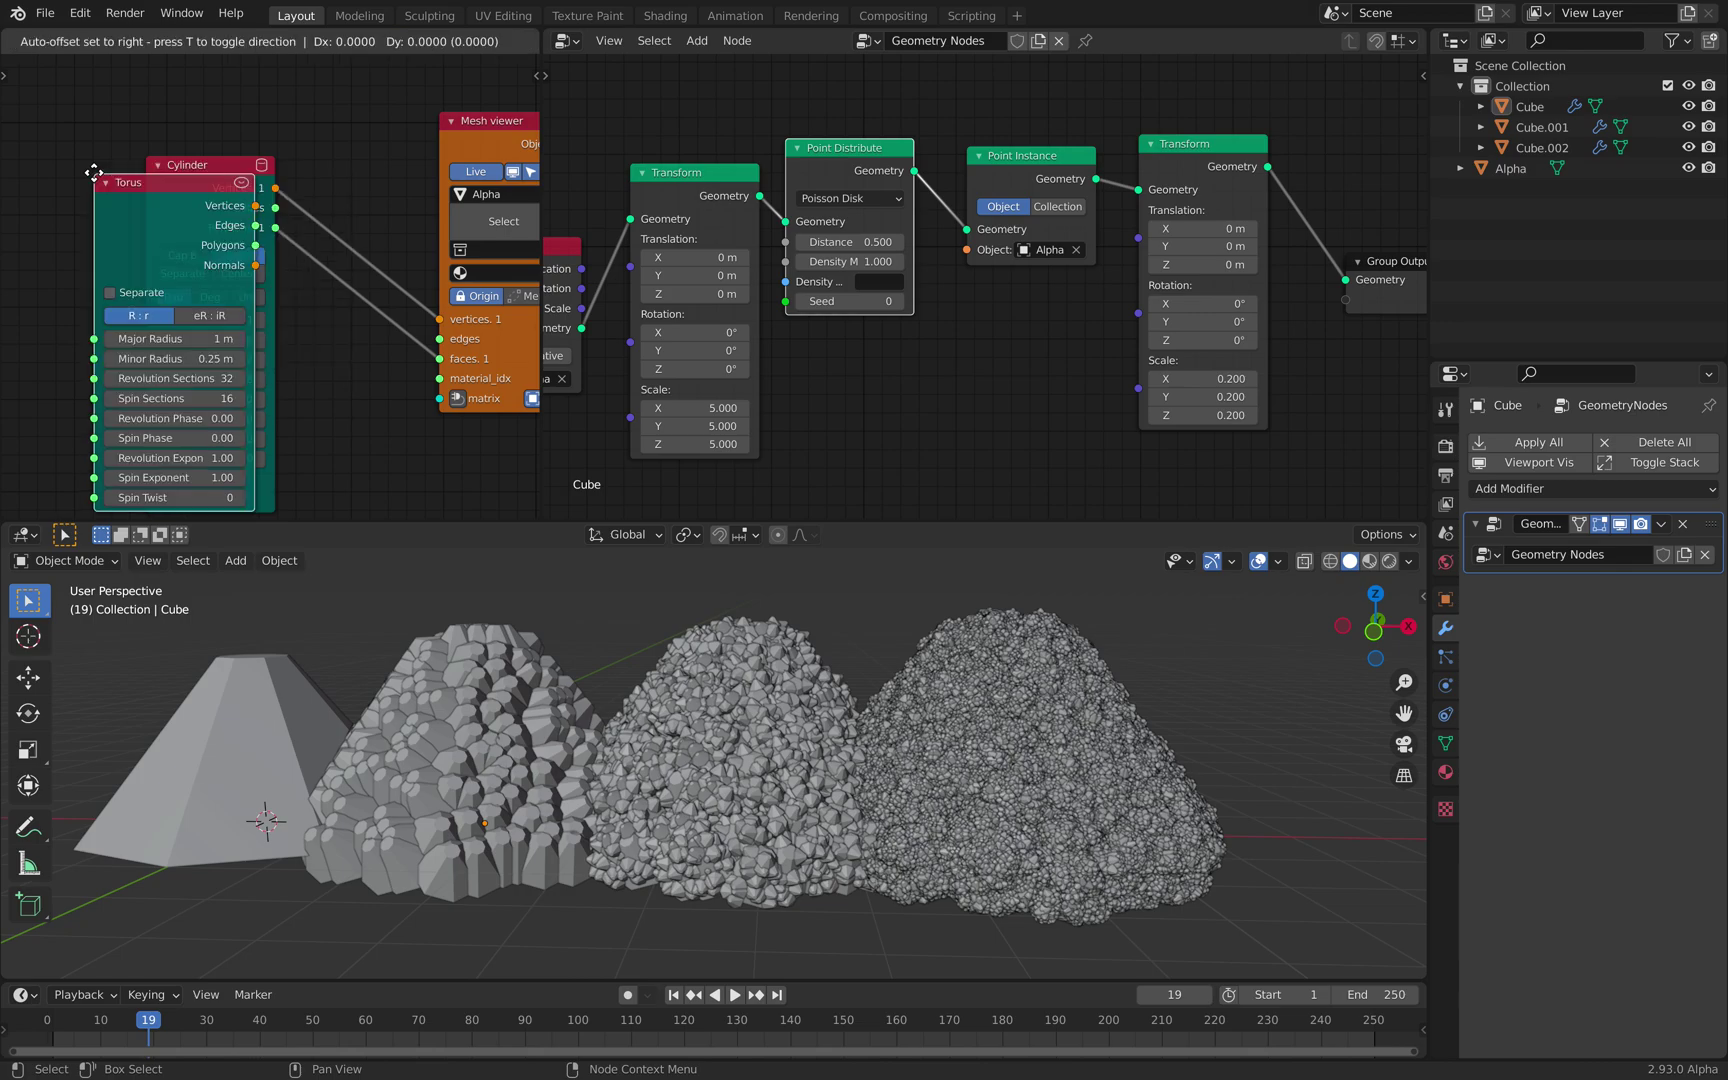
{"action": "left_click", "coordinate": [8, 224]}
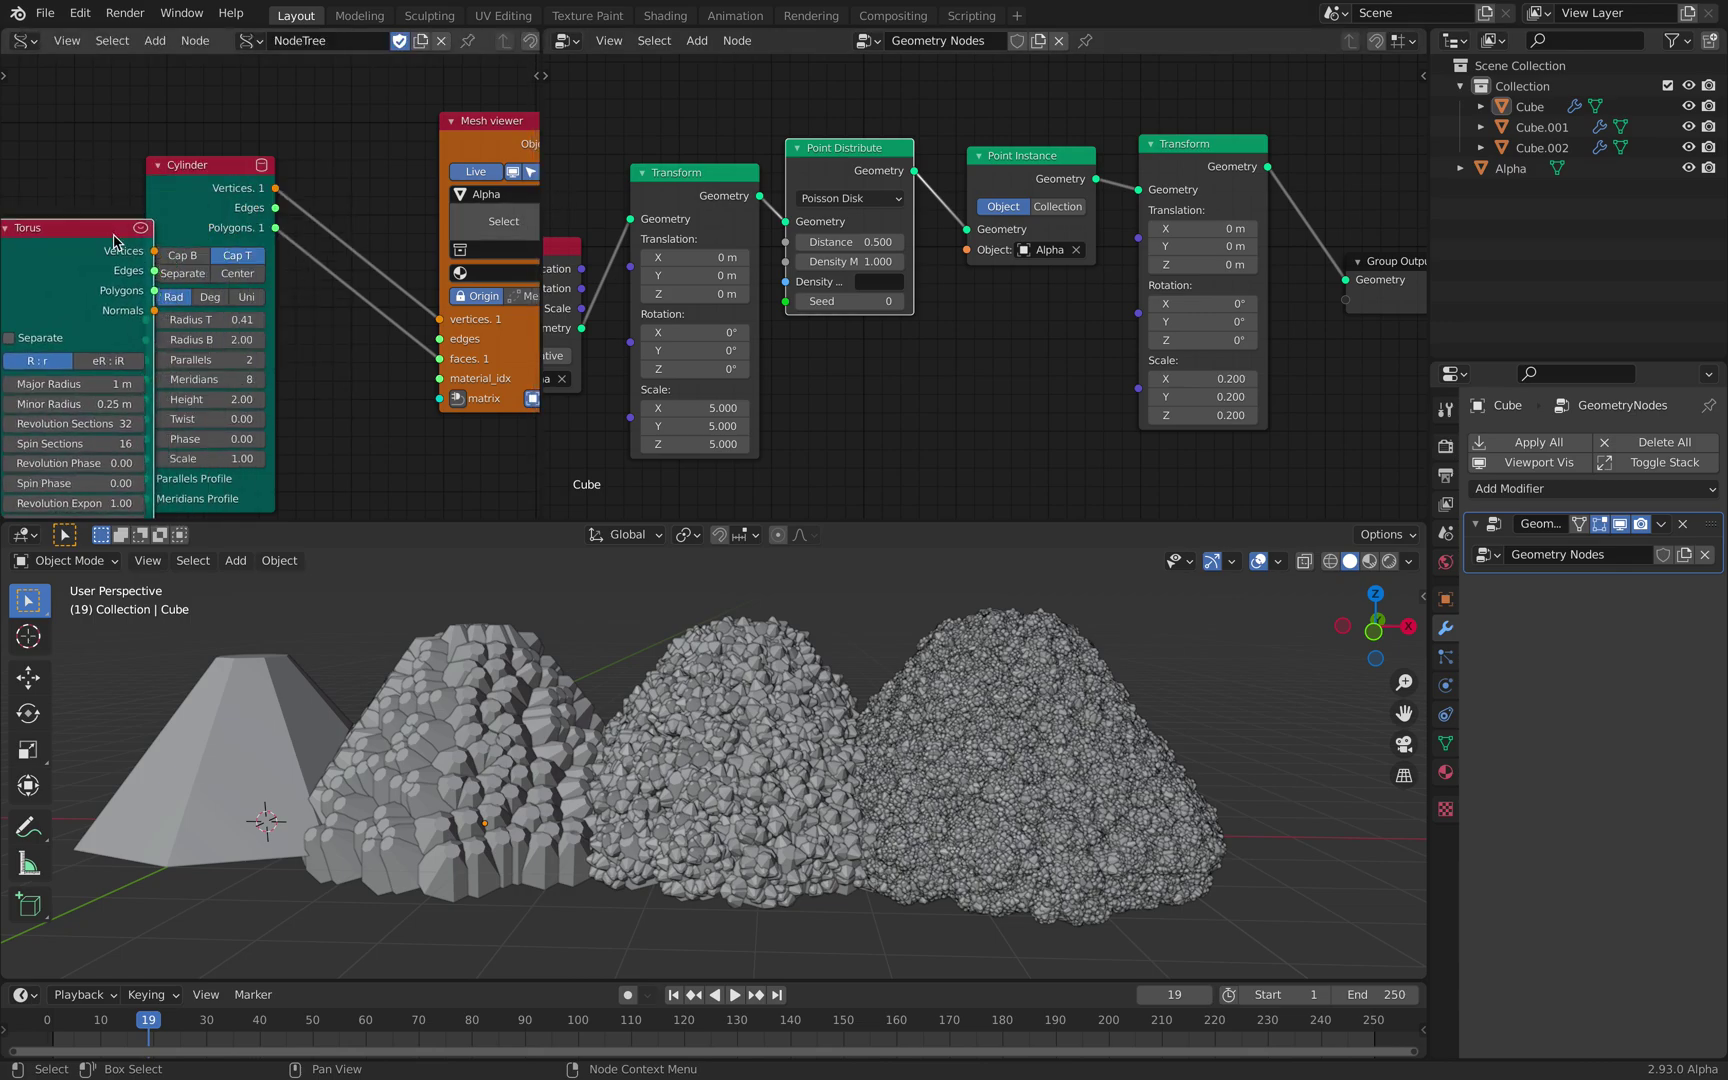
{"action": "left_click_drag", "start_coordinate": [86, 233], "coordinate": [64, 198]}
{"action": "middle_click_drag", "start_coordinate": [65, 233], "coordinate": [166, 228]}
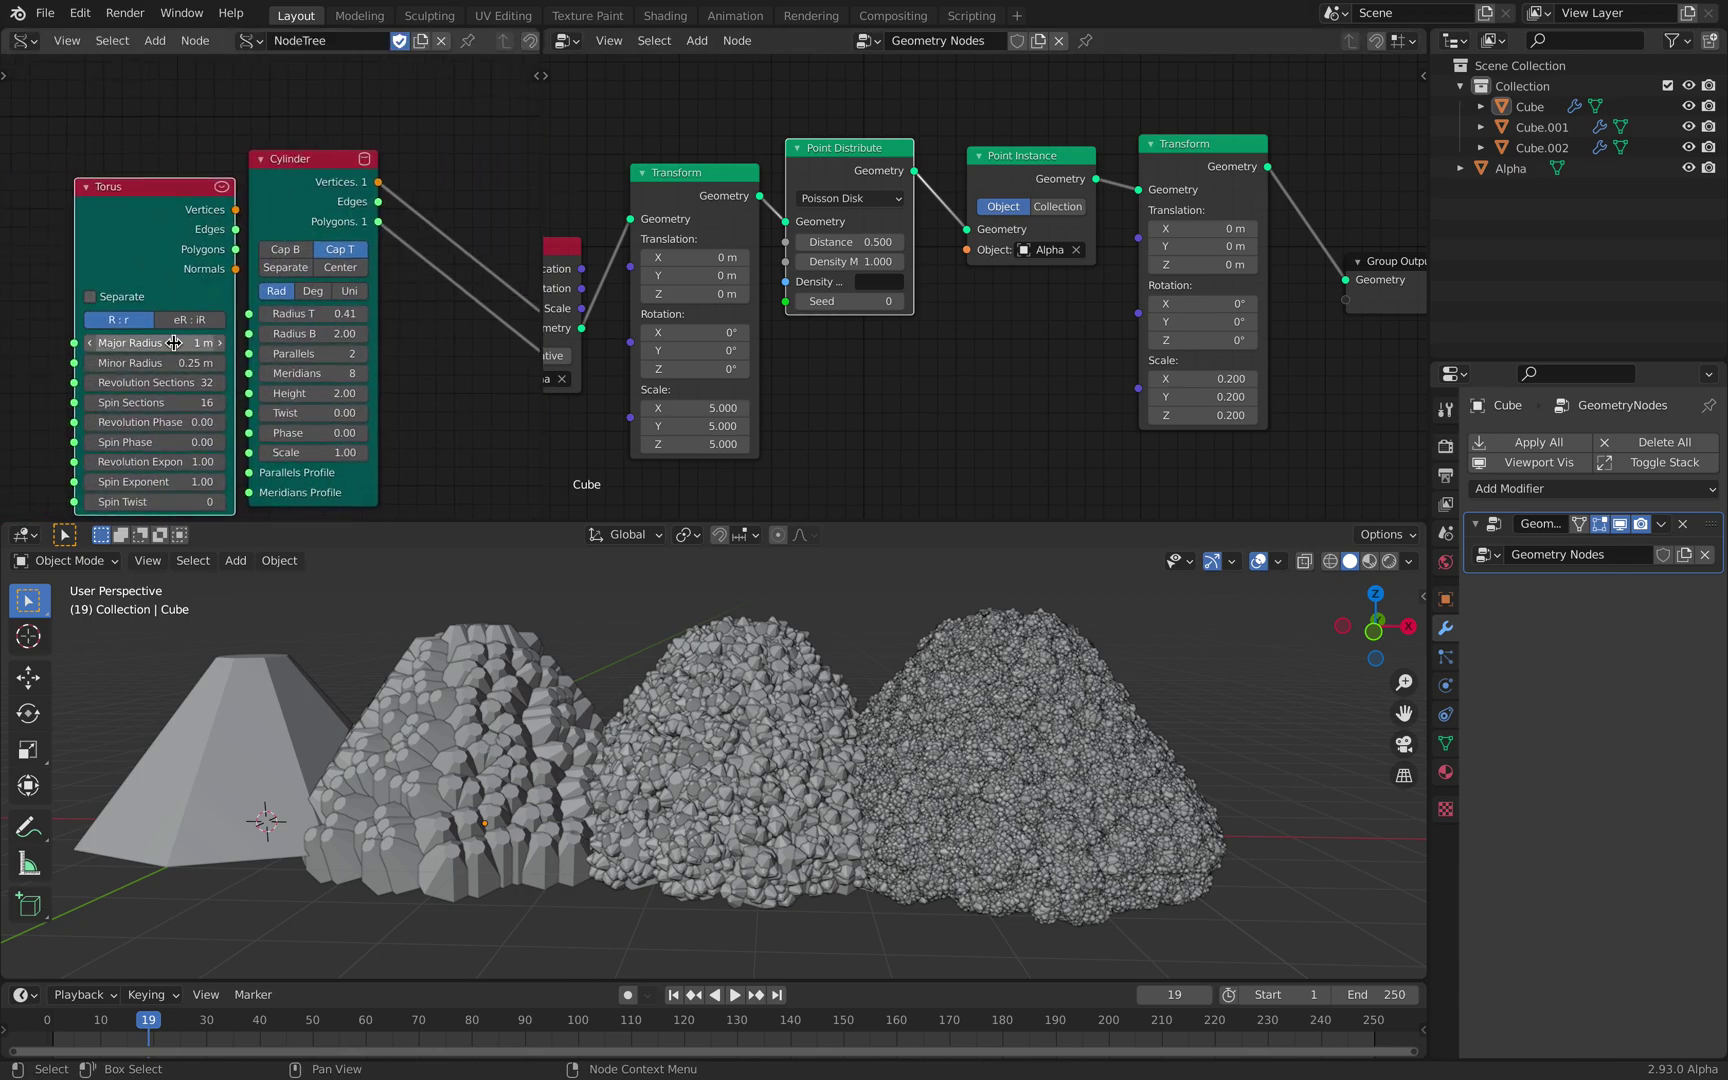
Step: Set the Torus node's Revolution Sections to 12 and Spin Sections to 8
{"action": "left_click", "coordinate": [168, 382]}
{"action": "type", "text": "12"}
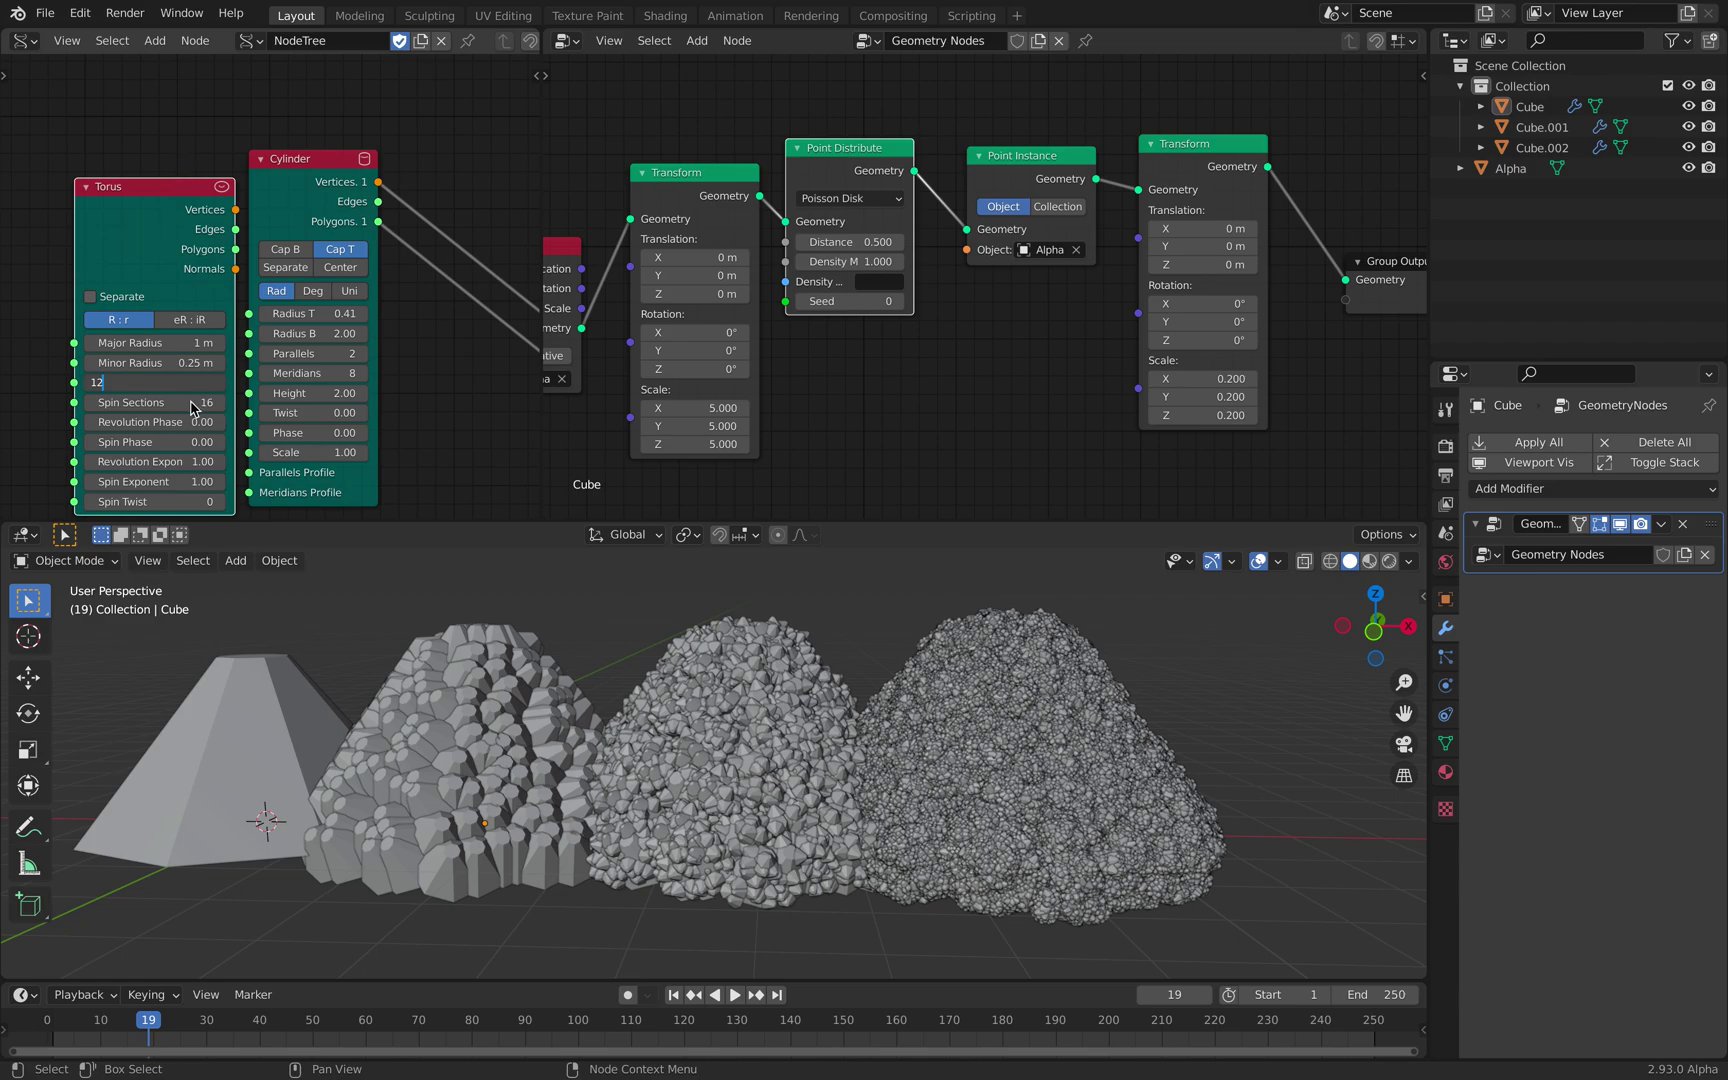
{"action": "key", "text": "Return"}
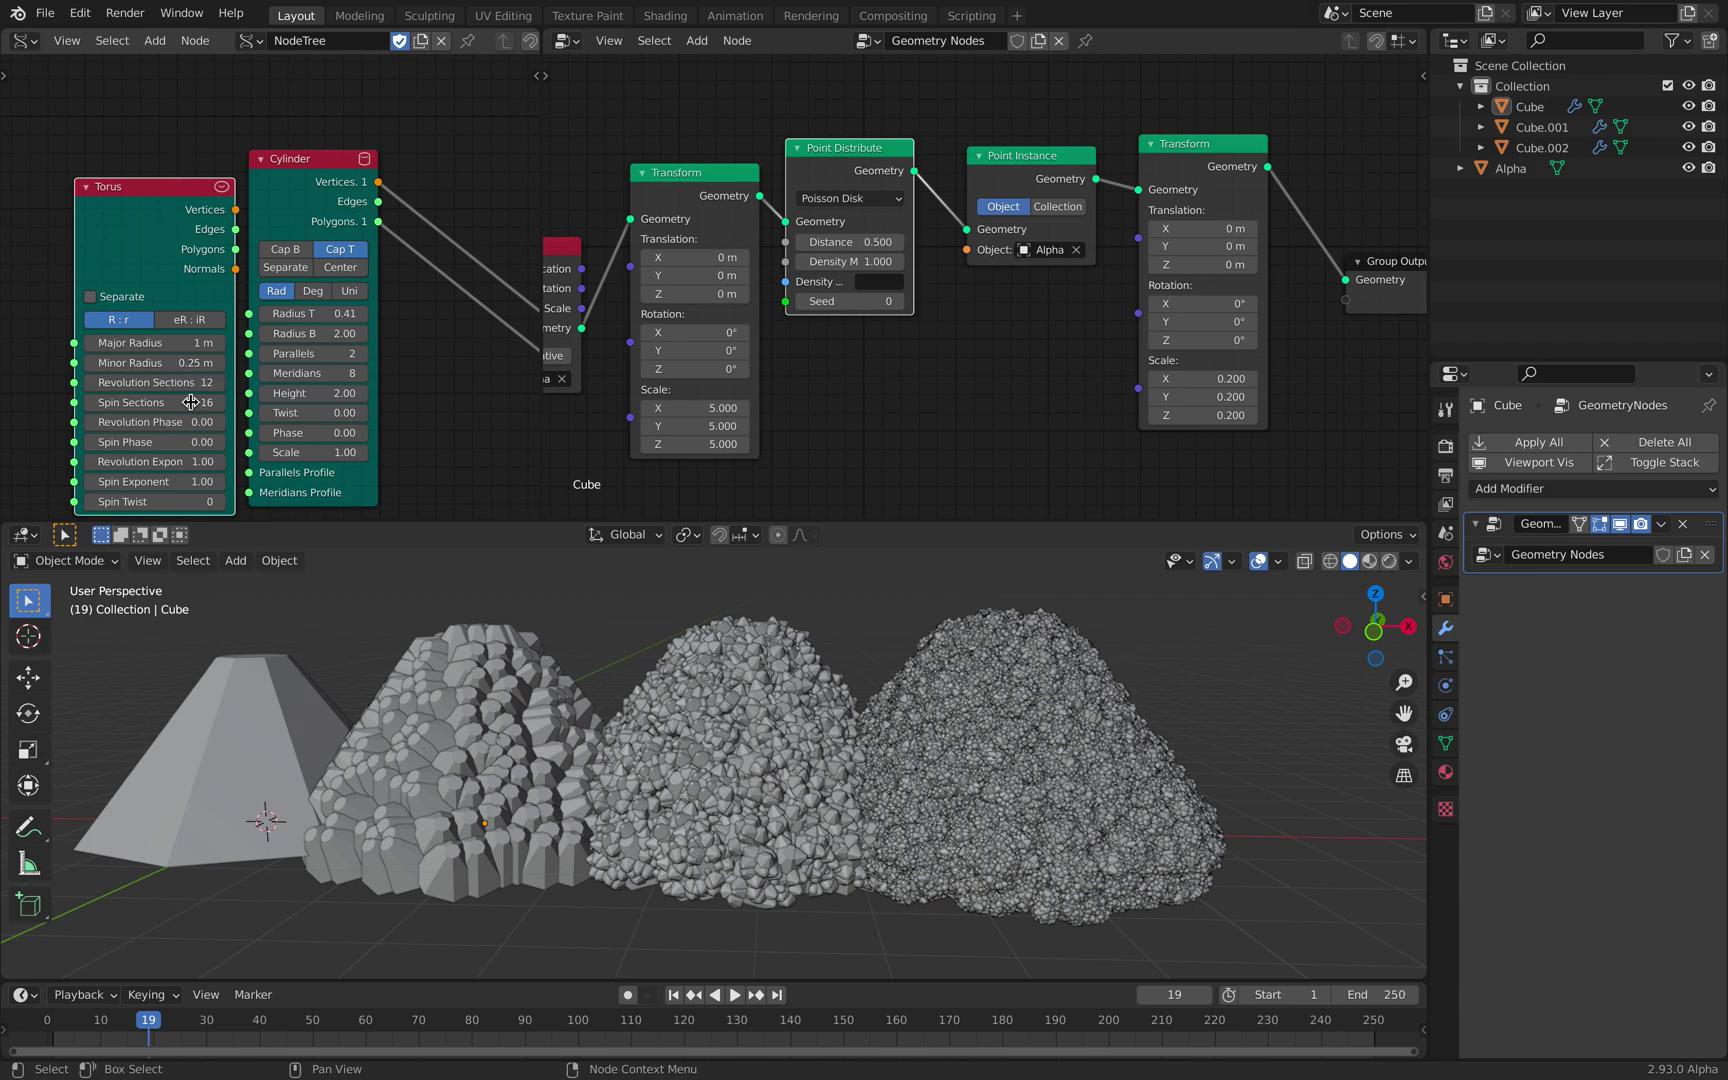
{"action": "left_click", "coordinate": [190, 402]}
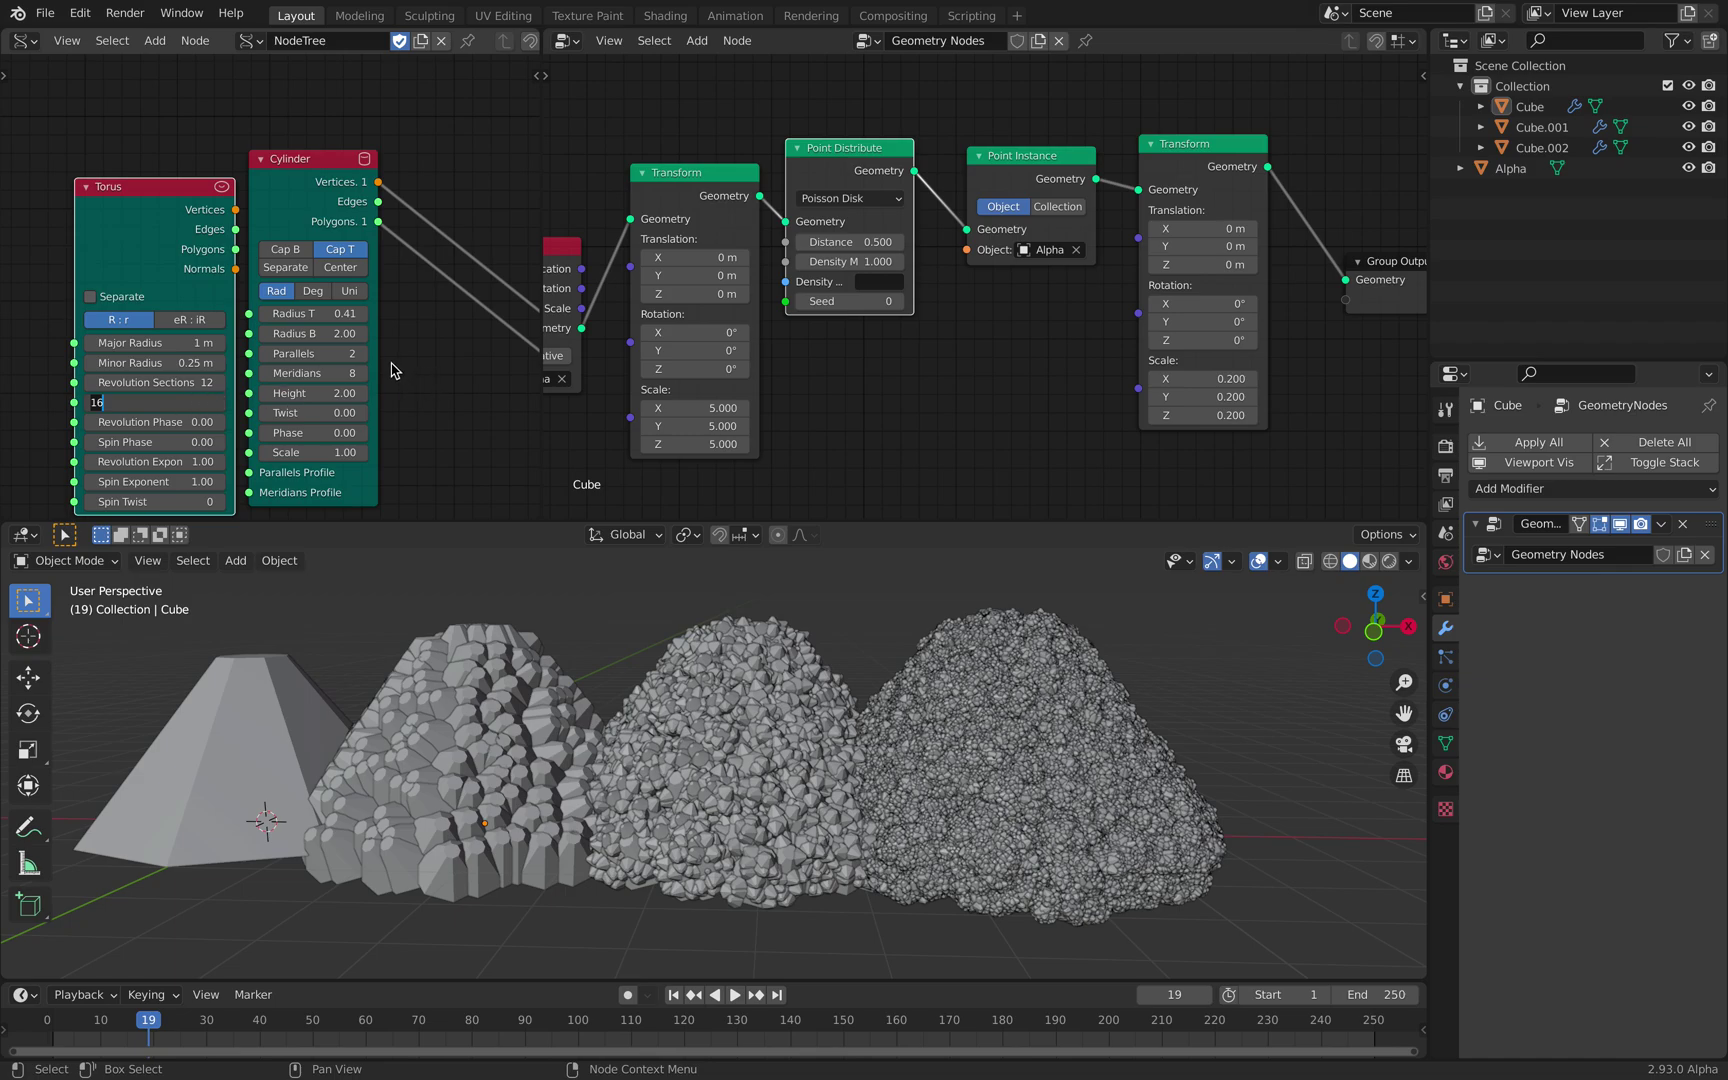
{"action": "type", "text": "8"}
{"action": "key", "text": "Return"}
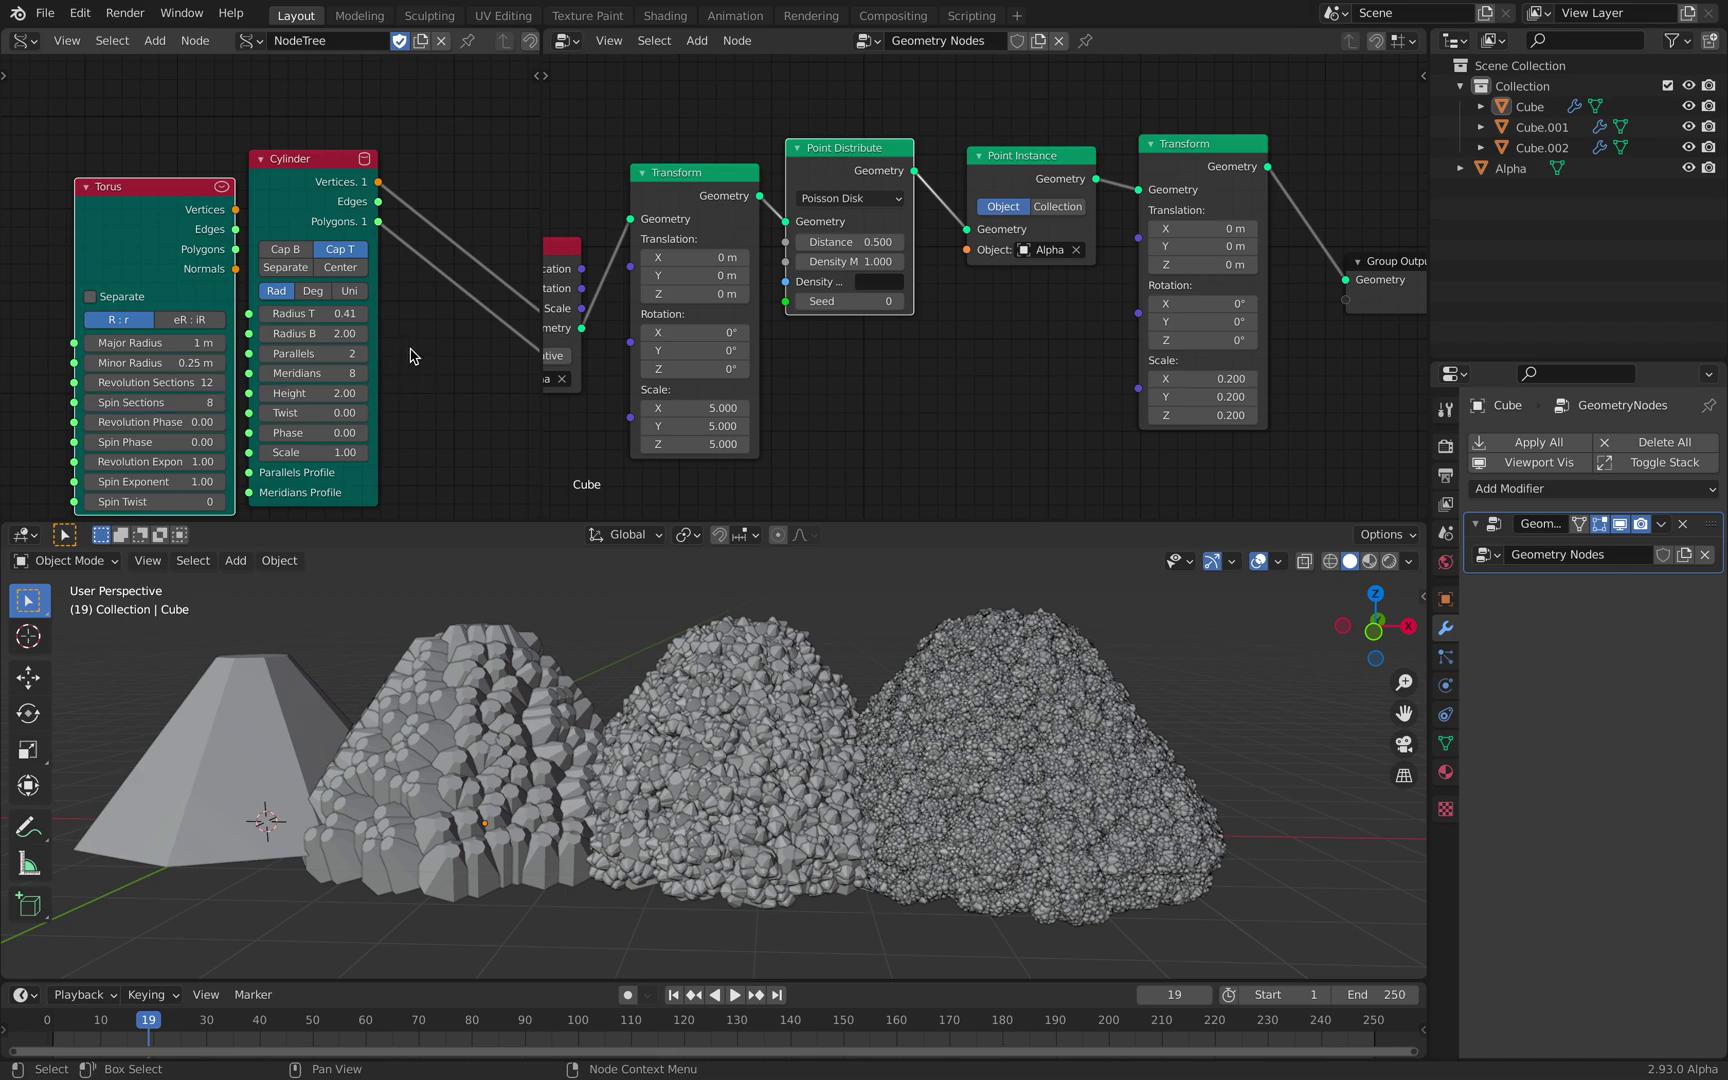
Step: Connect the Torus node's vertices, edges and polygons to the Mesh viewer in place of the Cylinder's outputs
{"action": "scroll", "coordinate": [412, 349], "scroll_direction": "down", "scroll_amount": 1}
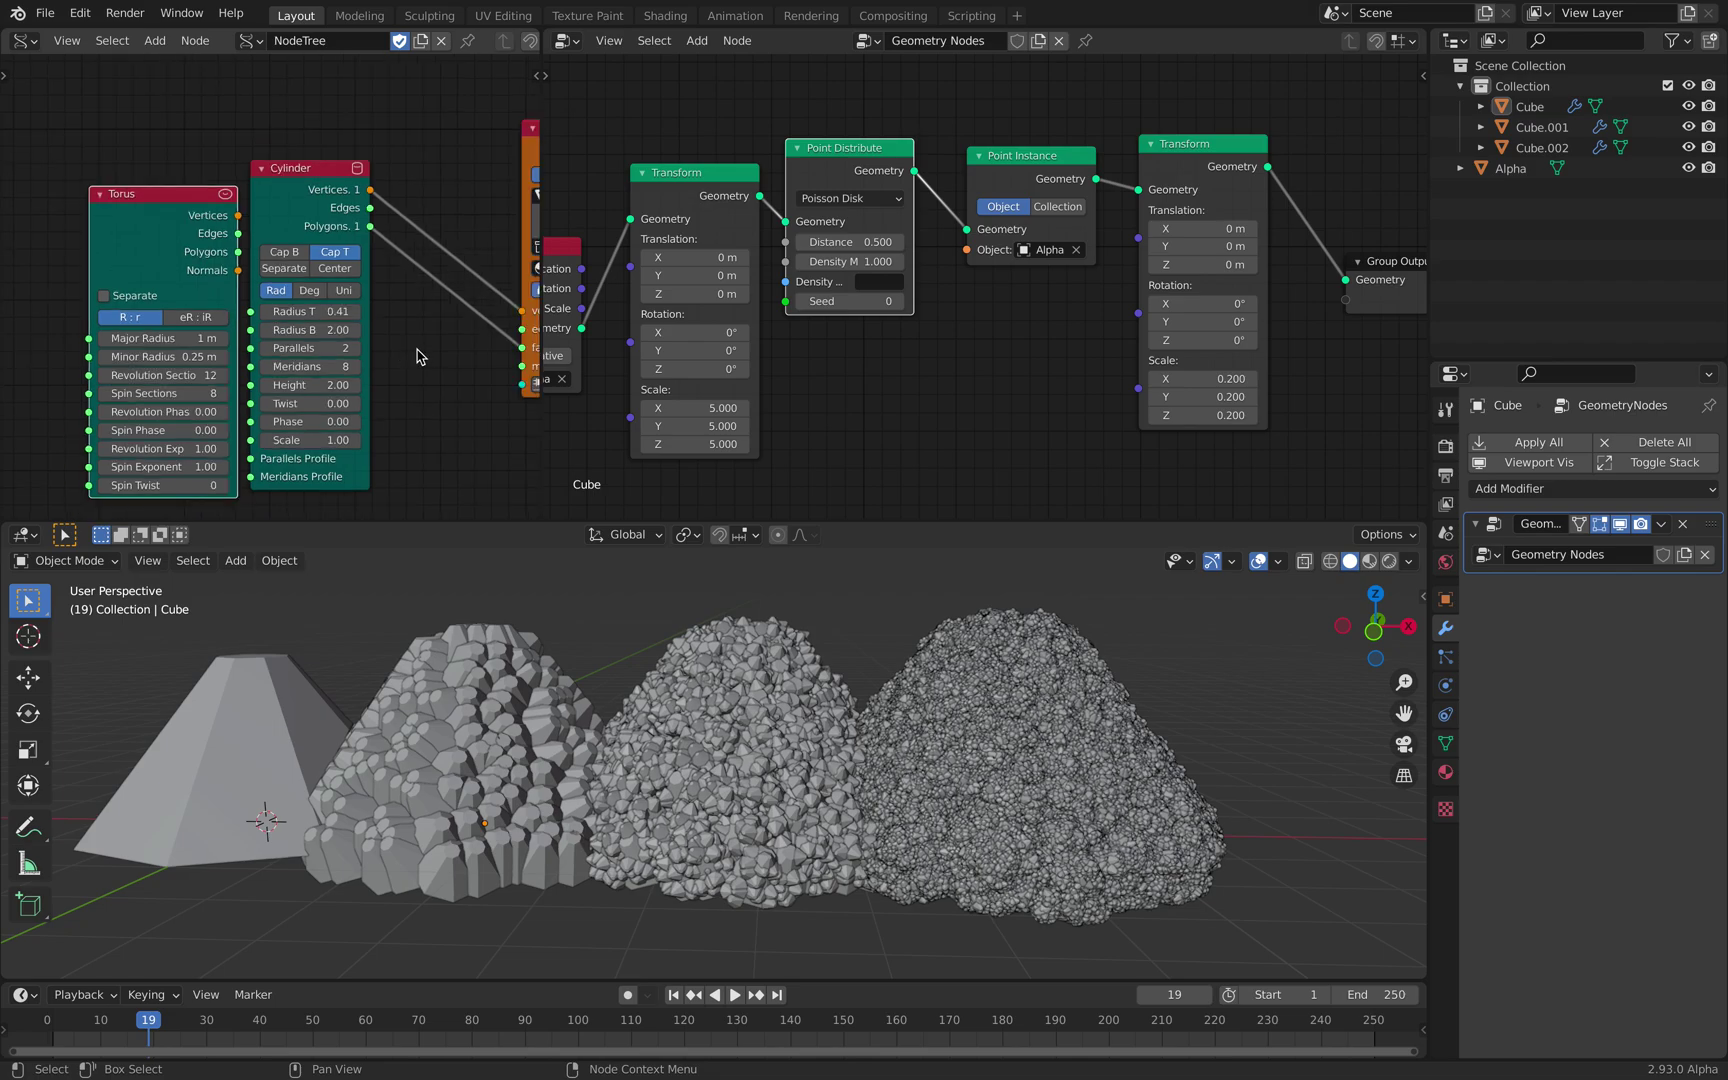
{"action": "scroll", "coordinate": [195, 207], "scroll_direction": "down", "scroll_amount": 1}
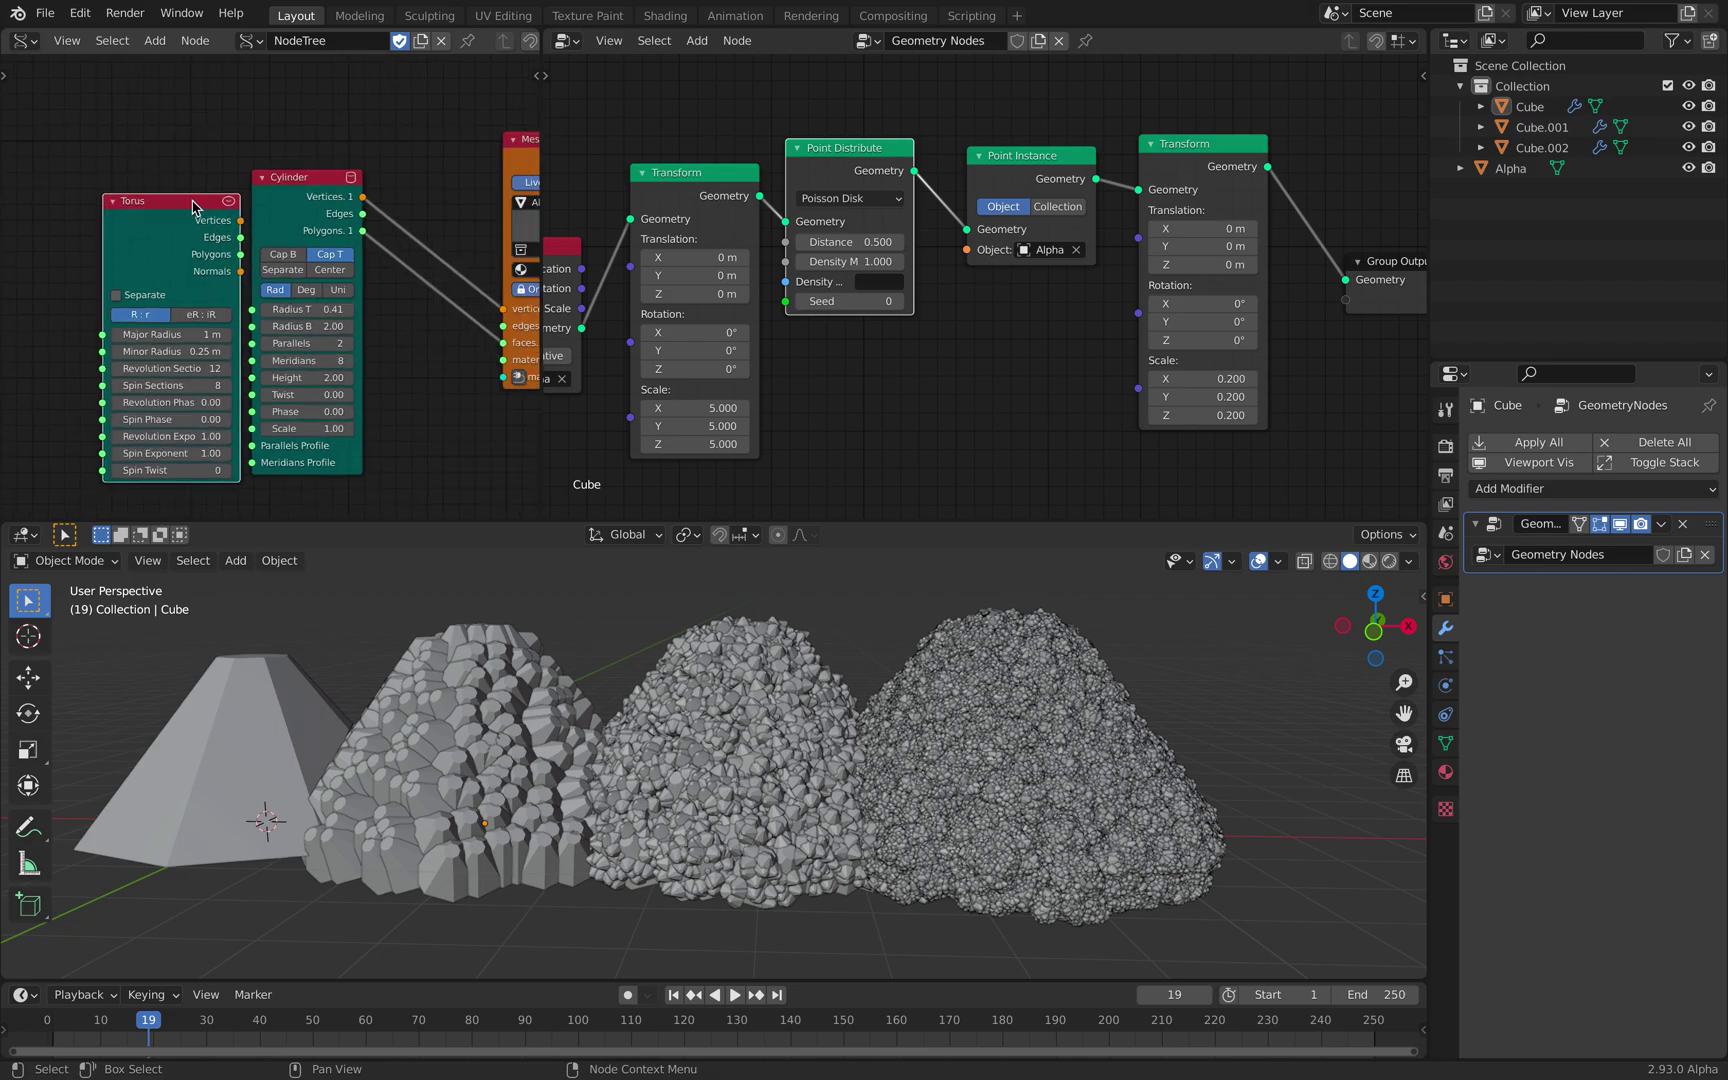
{"action": "left_click", "coordinate": [516, 161], "text": "shift"}
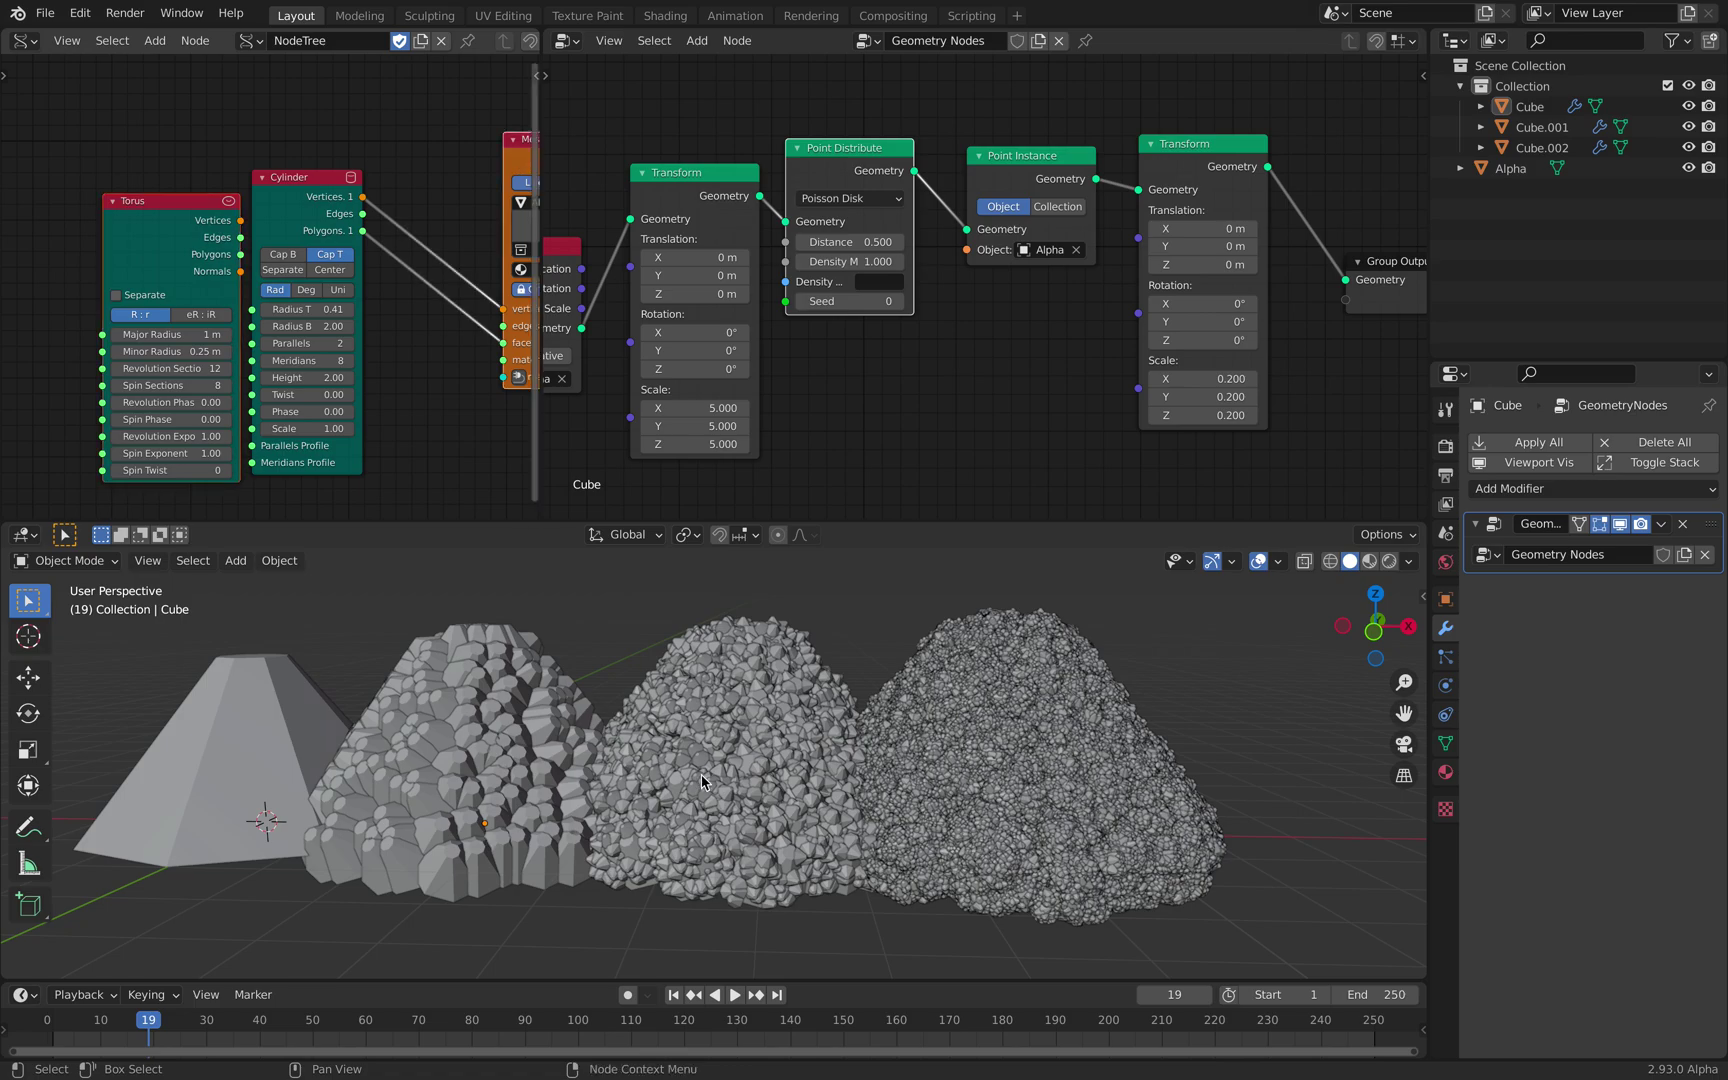
{"action": "key", "text": "ctrl+z"}
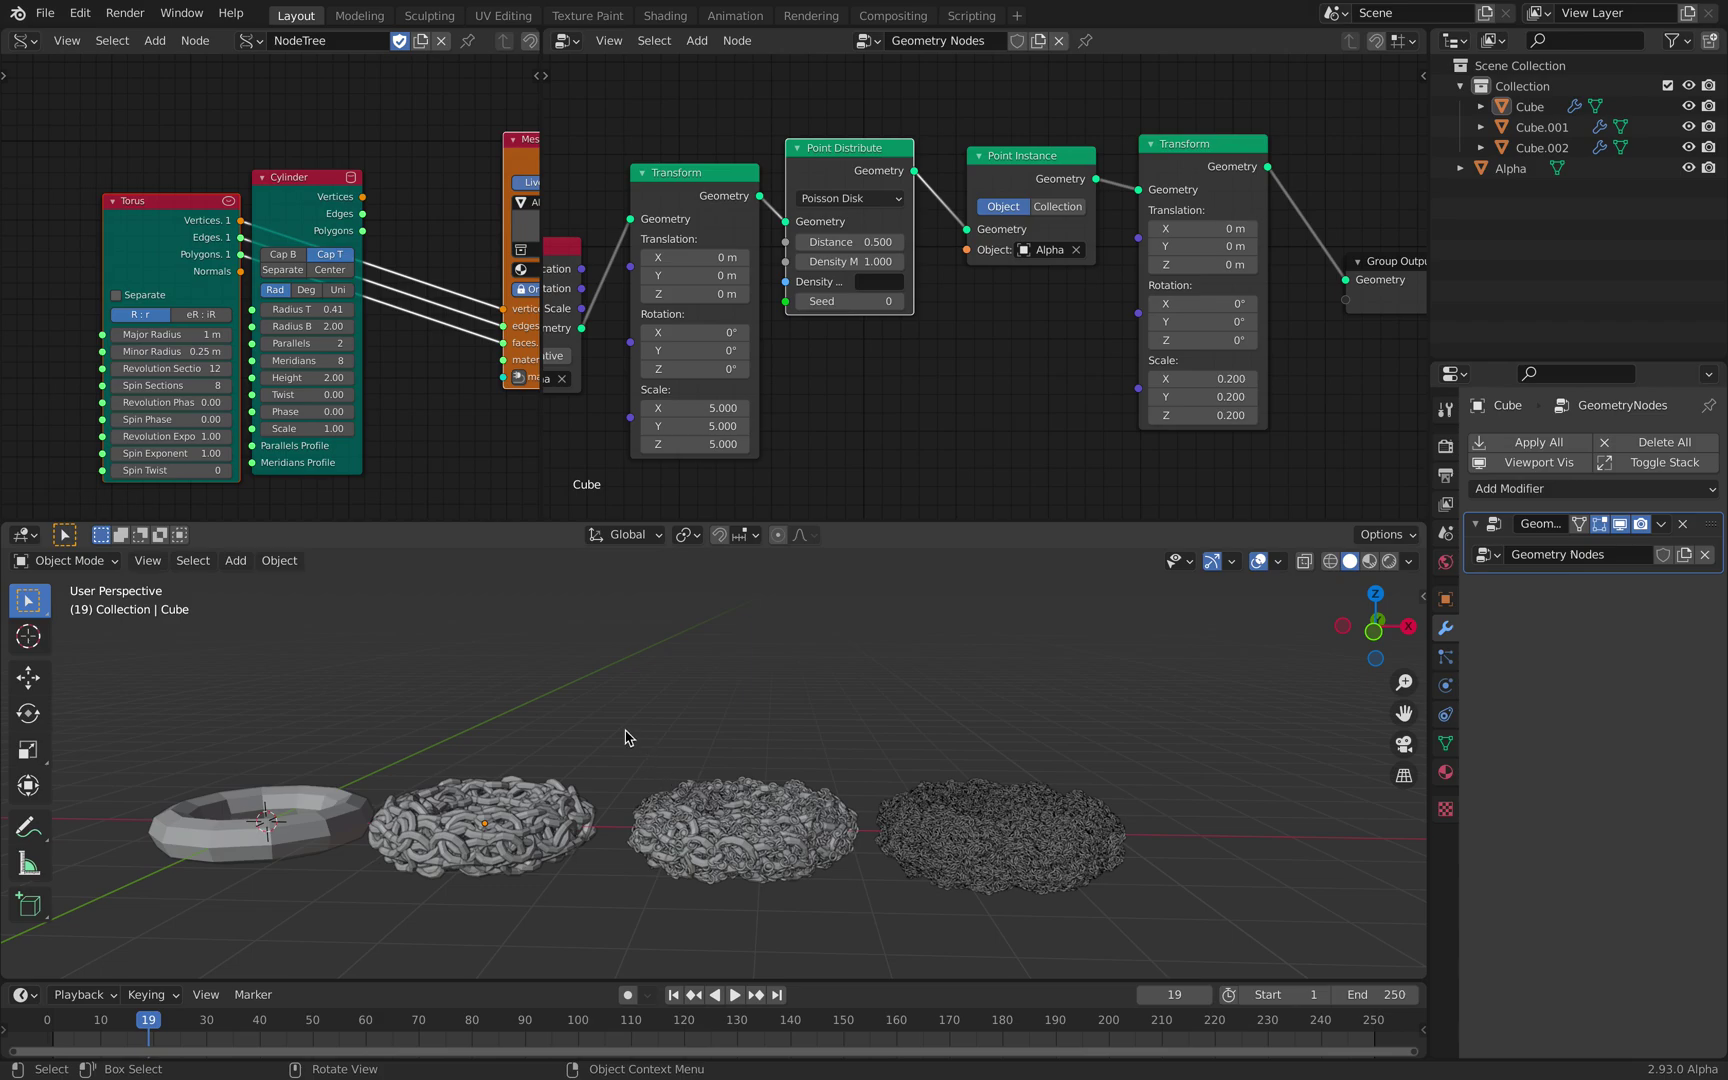
{"action": "middle_click_drag", "start_coordinate": [624, 771], "coordinate": [620, 776]}
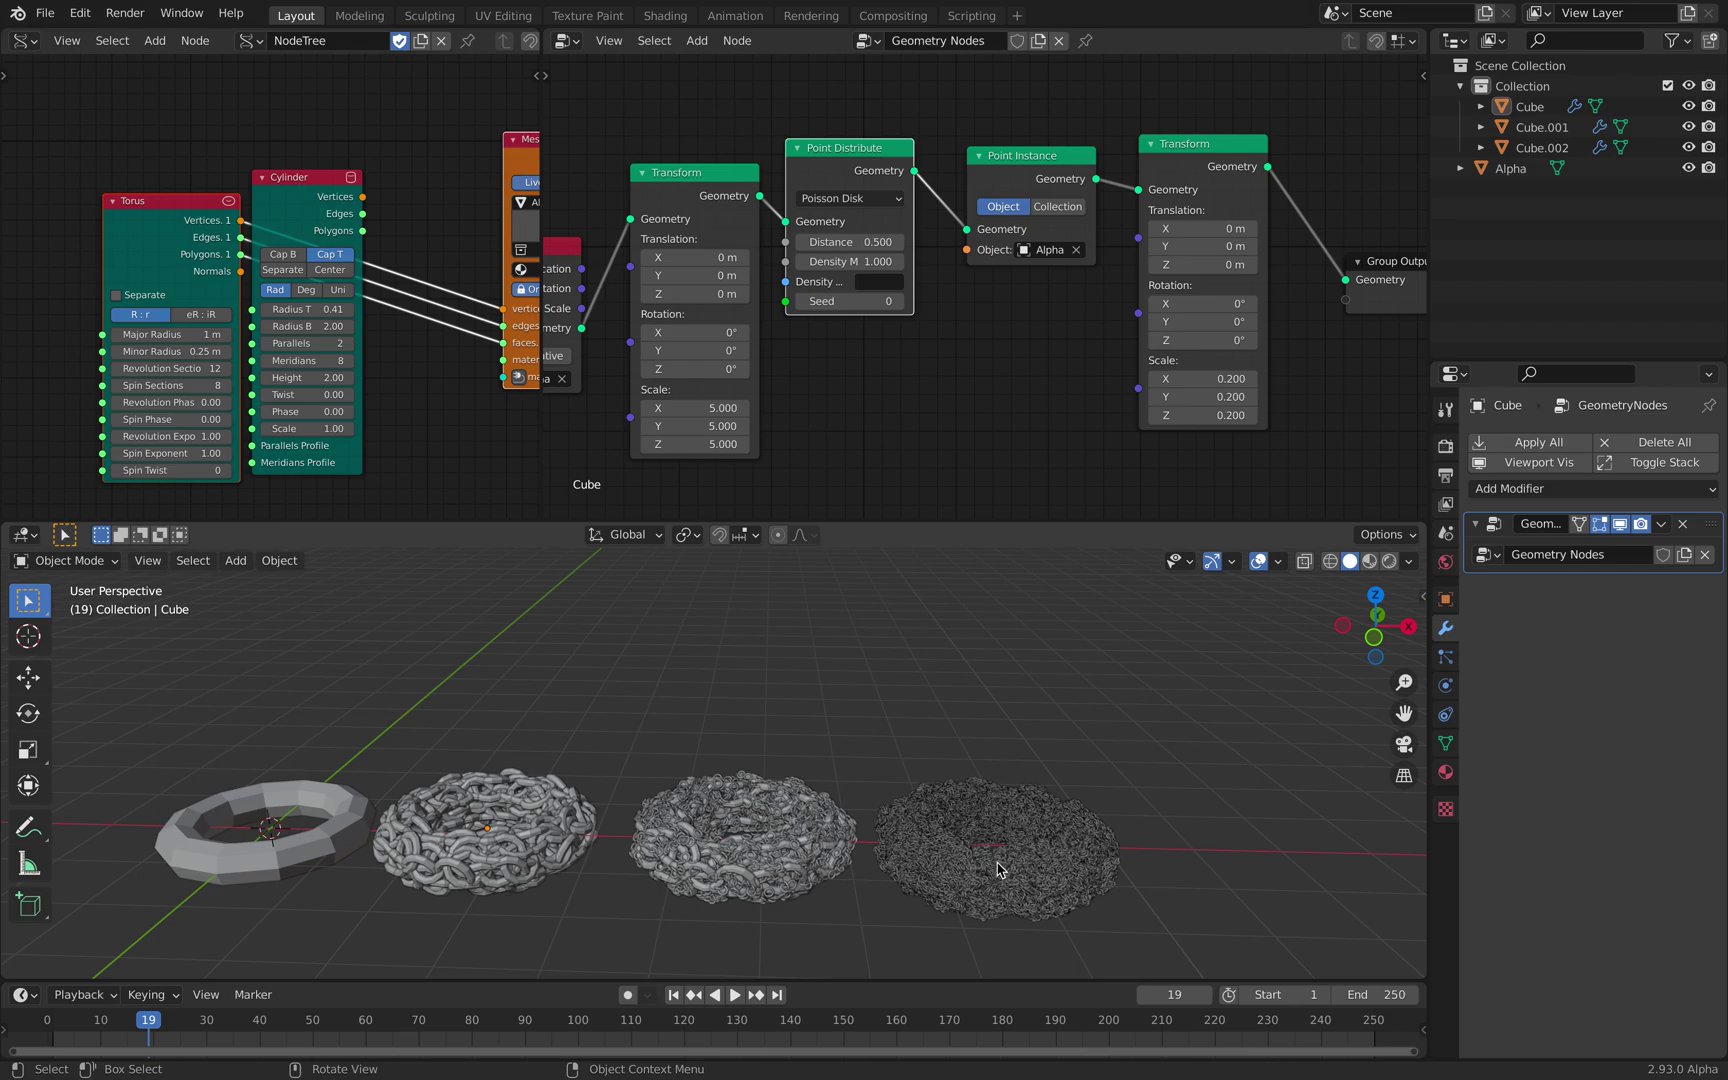
{"action": "middle_click_drag", "start_coordinate": [1045, 814], "coordinate": [1124, 701]}
{"action": "scroll", "coordinate": [1124, 701], "scroll_direction": "up", "scroll_amount": 1}
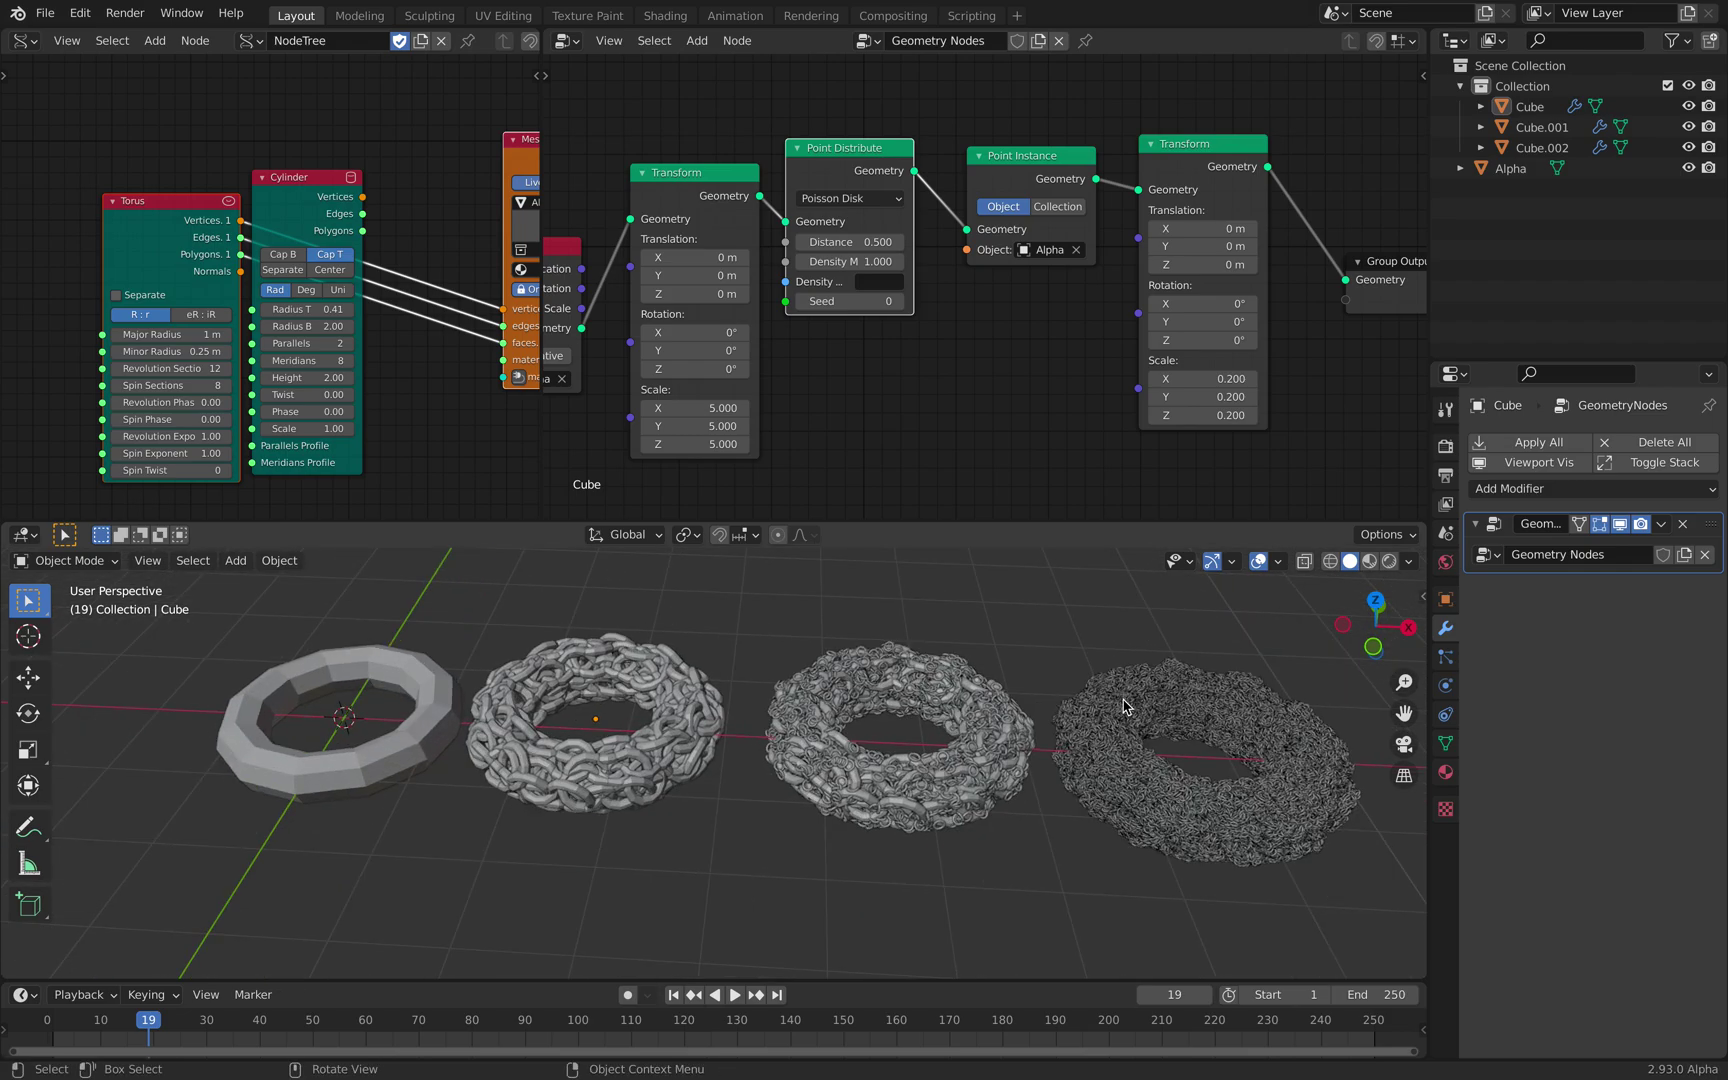